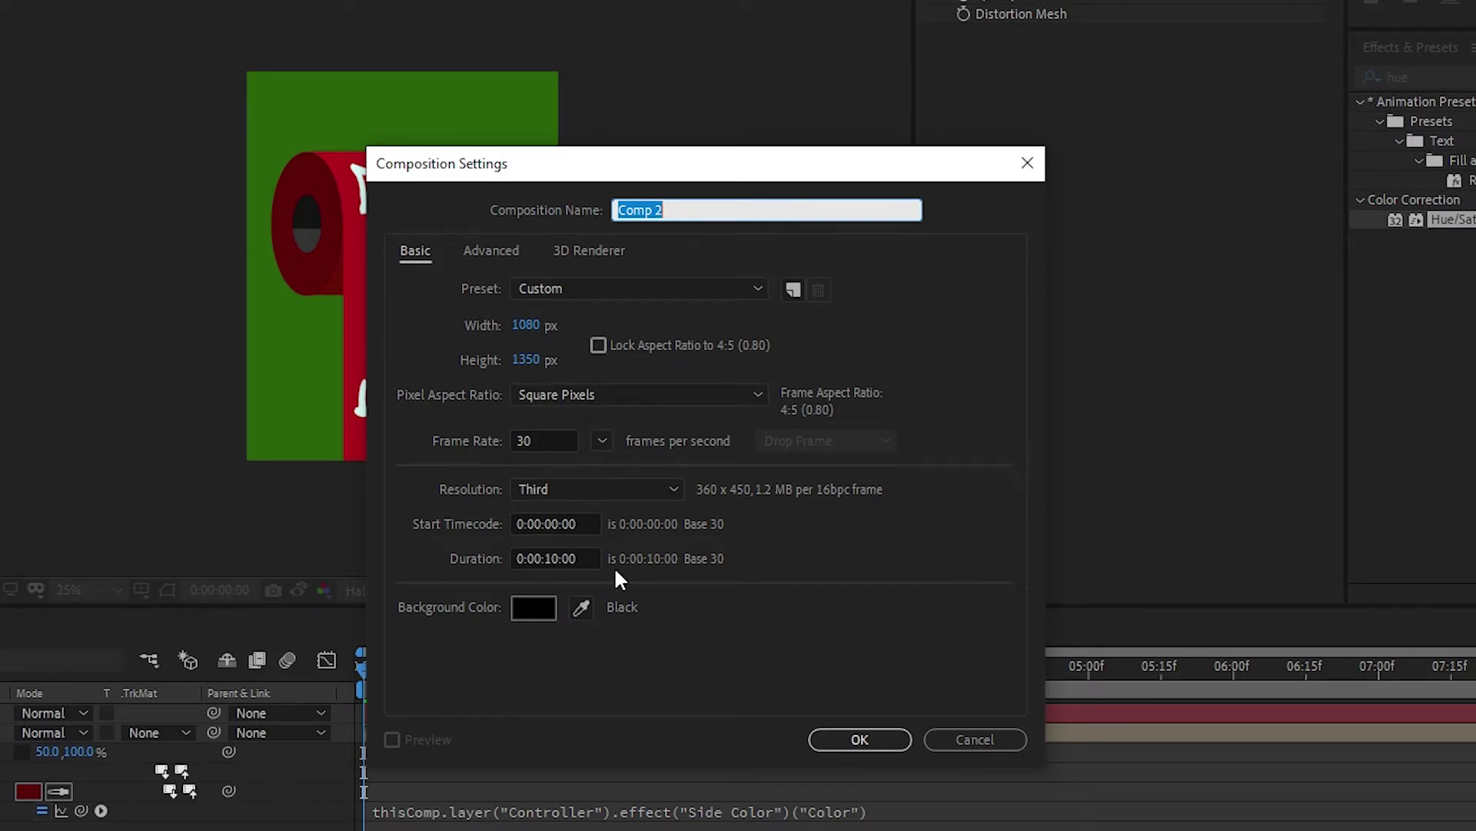
Create a 1080 x 1350 px composition at 30 fps lasting 10 seconds and rename it "main comp"
{"action": "left_click", "coordinate": [860, 739]}
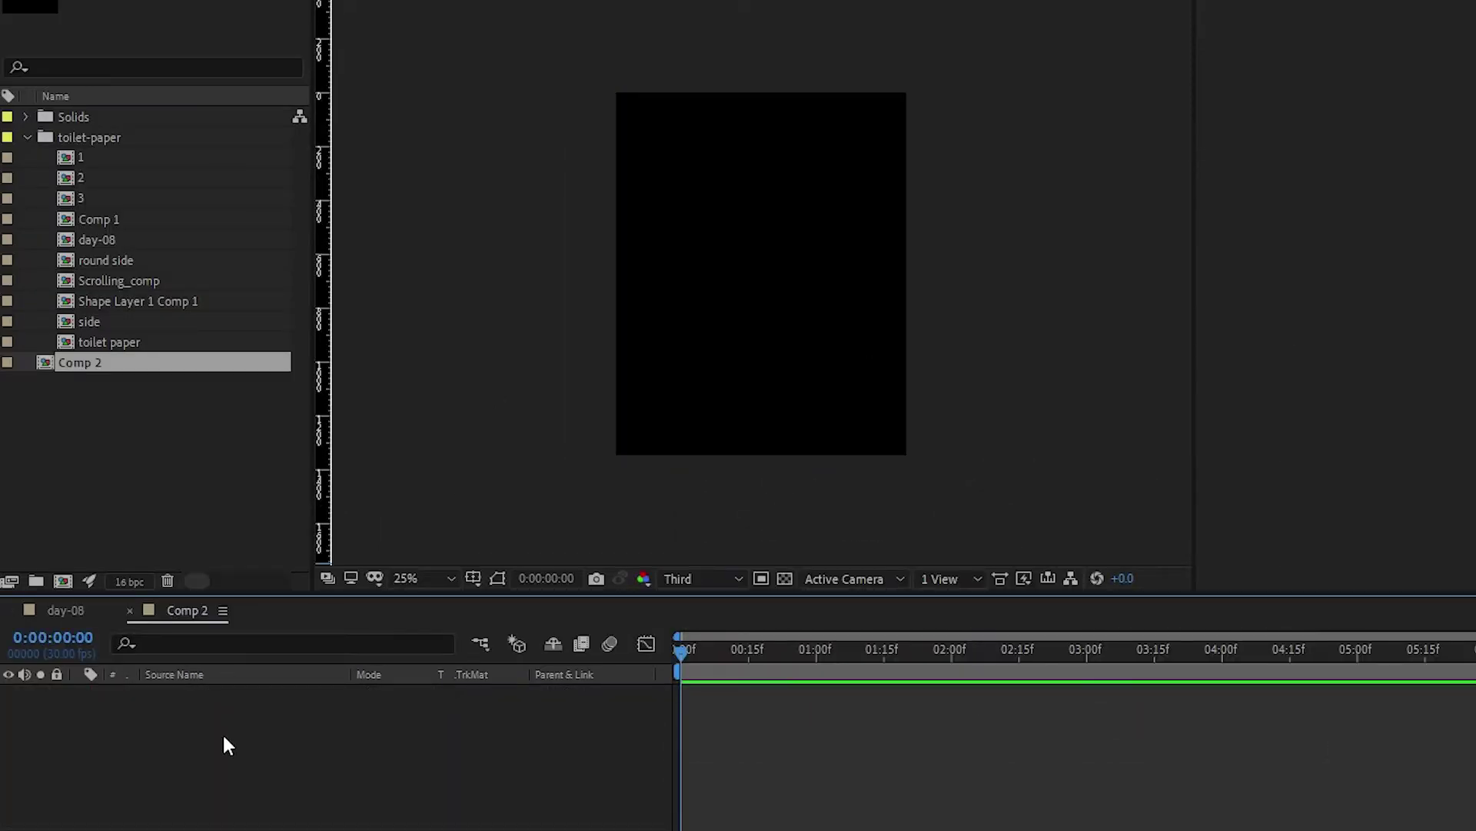
{"action": "left_click", "coordinate": [191, 359]}
{"action": "key", "text": "Return"}
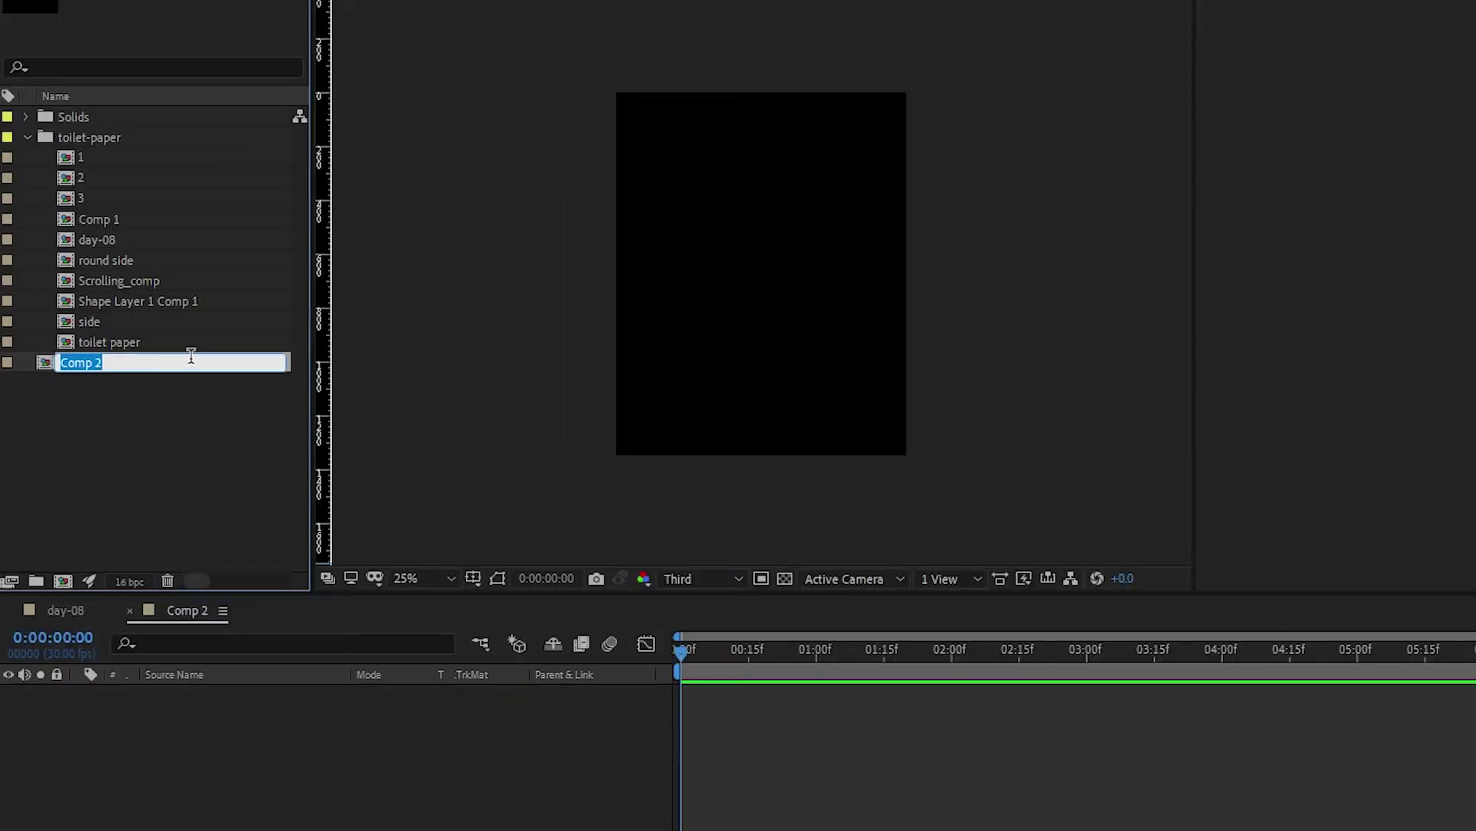
{"action": "type", "text": "main"}
{"action": "key", "text": "Return"}
{"action": "key", "text": "Return"}
{"action": "left_click", "coordinate": [191, 359]}
{"action": "type", "text": "comp"}
{"action": "key", "text": "Return"}
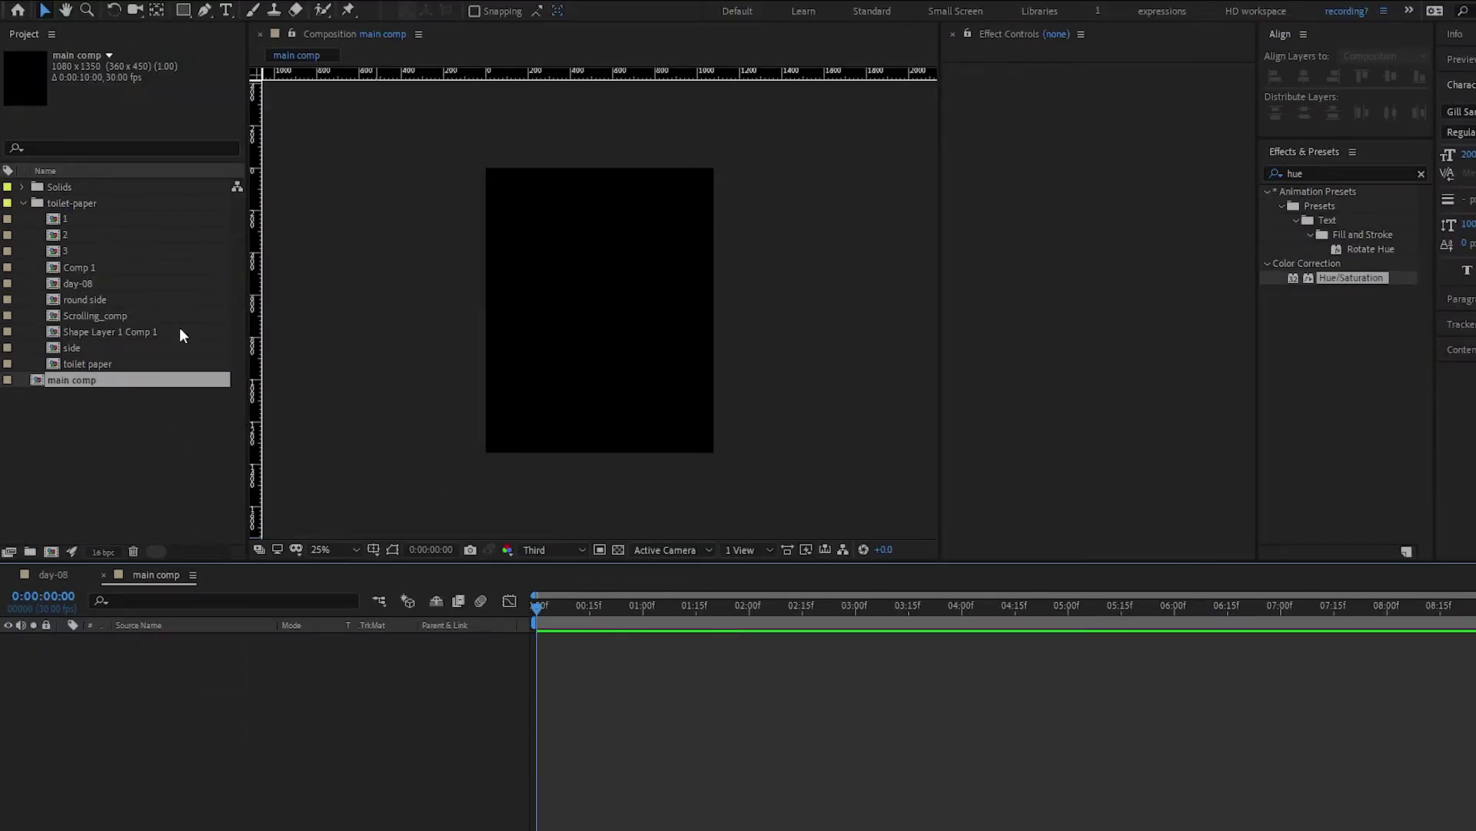
Add a green solid measuring 500 x 500 px to the main composition
{"action": "key", "text": "ctrl+y"}
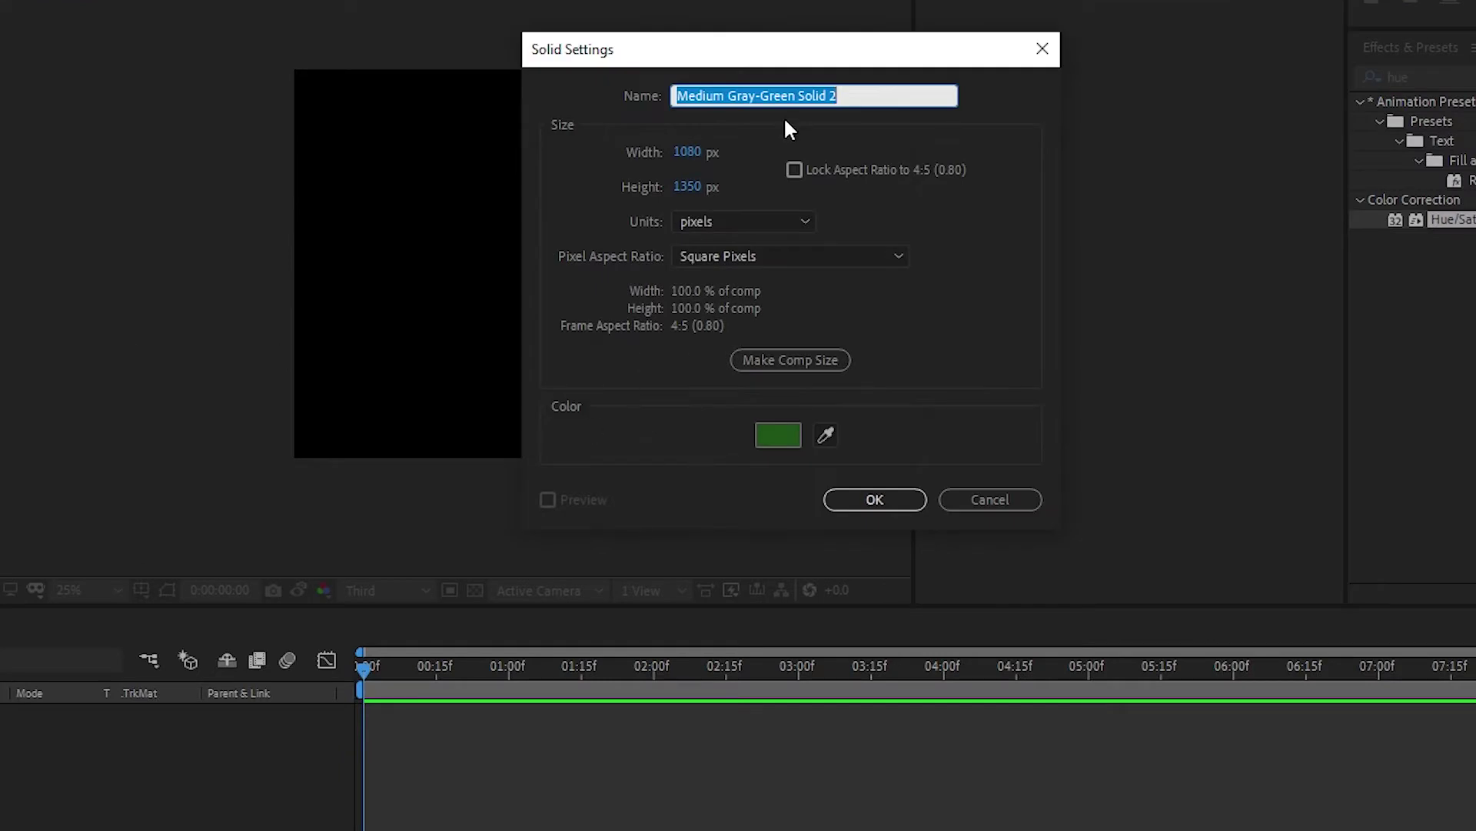
{"action": "left_click", "coordinate": [687, 151]}
{"action": "type", "text": "500"}
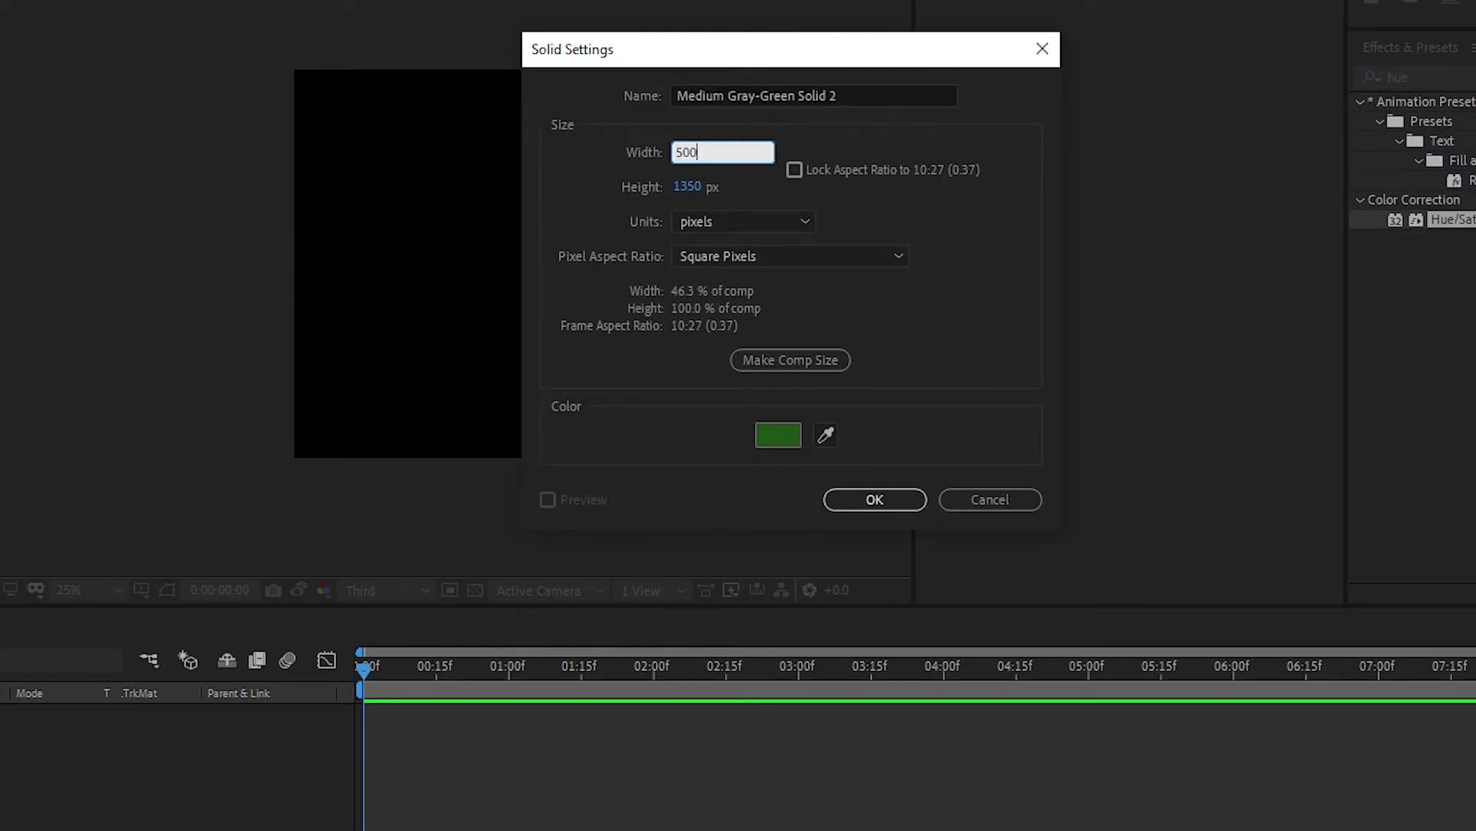
{"action": "key", "text": "Tab"}
{"action": "type", "text": "500"}
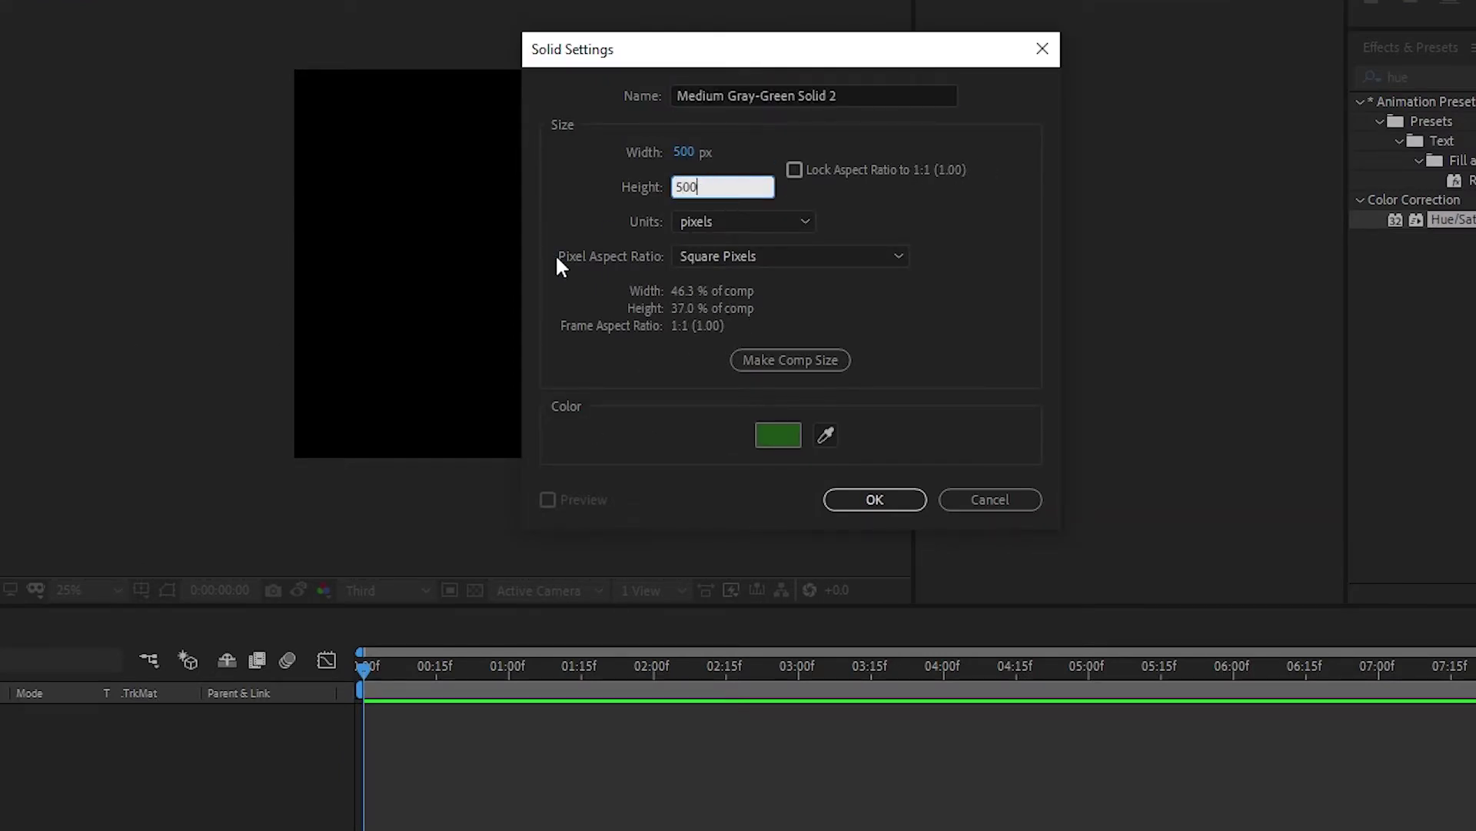
{"action": "key", "text": "Return"}
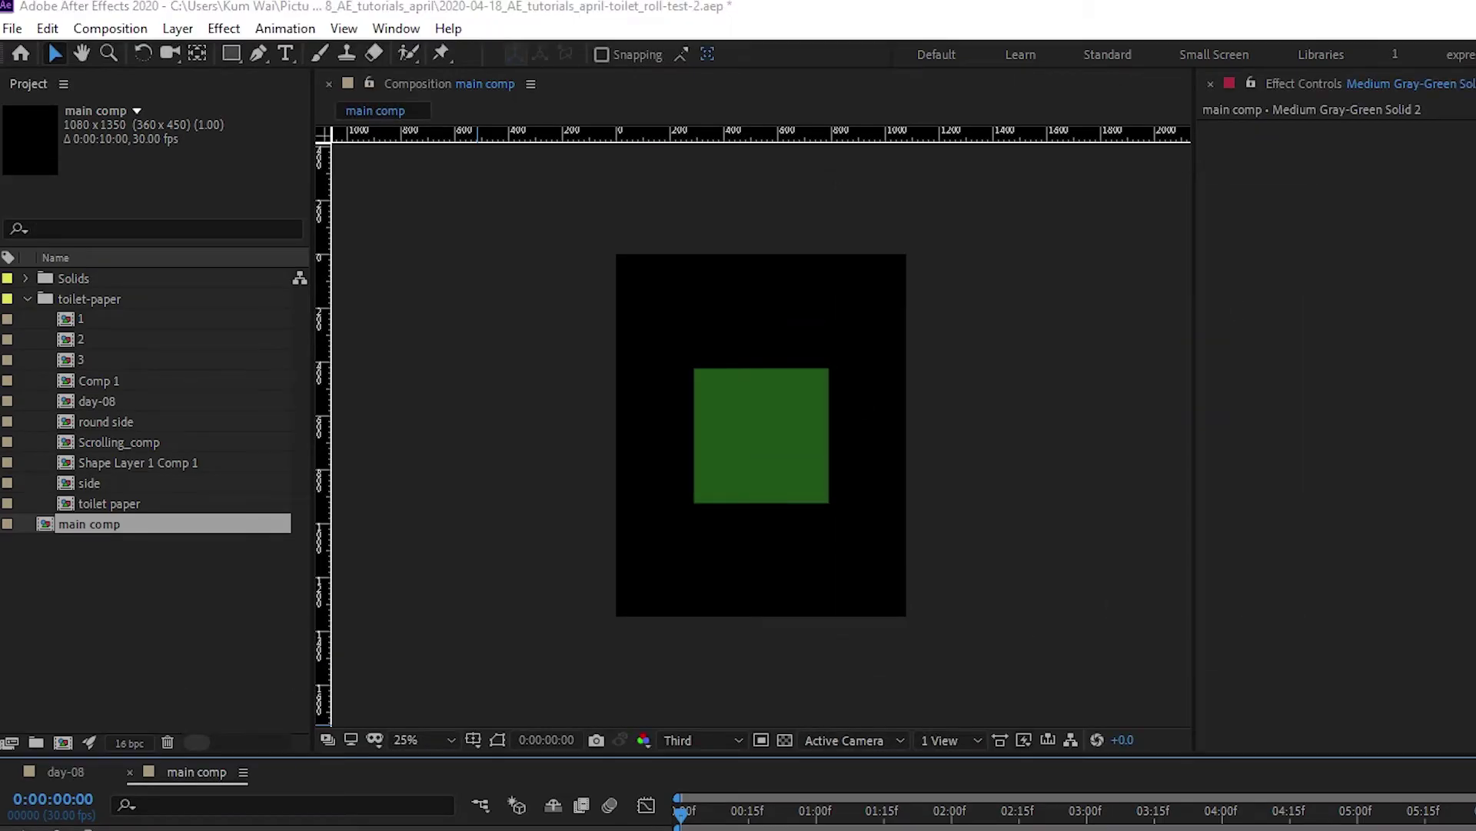
Pre-compose the green square solid into a new composition named "side" and open it
{"action": "key", "text": "ctrl+shift+c"}
{"action": "type", "text": "side"}
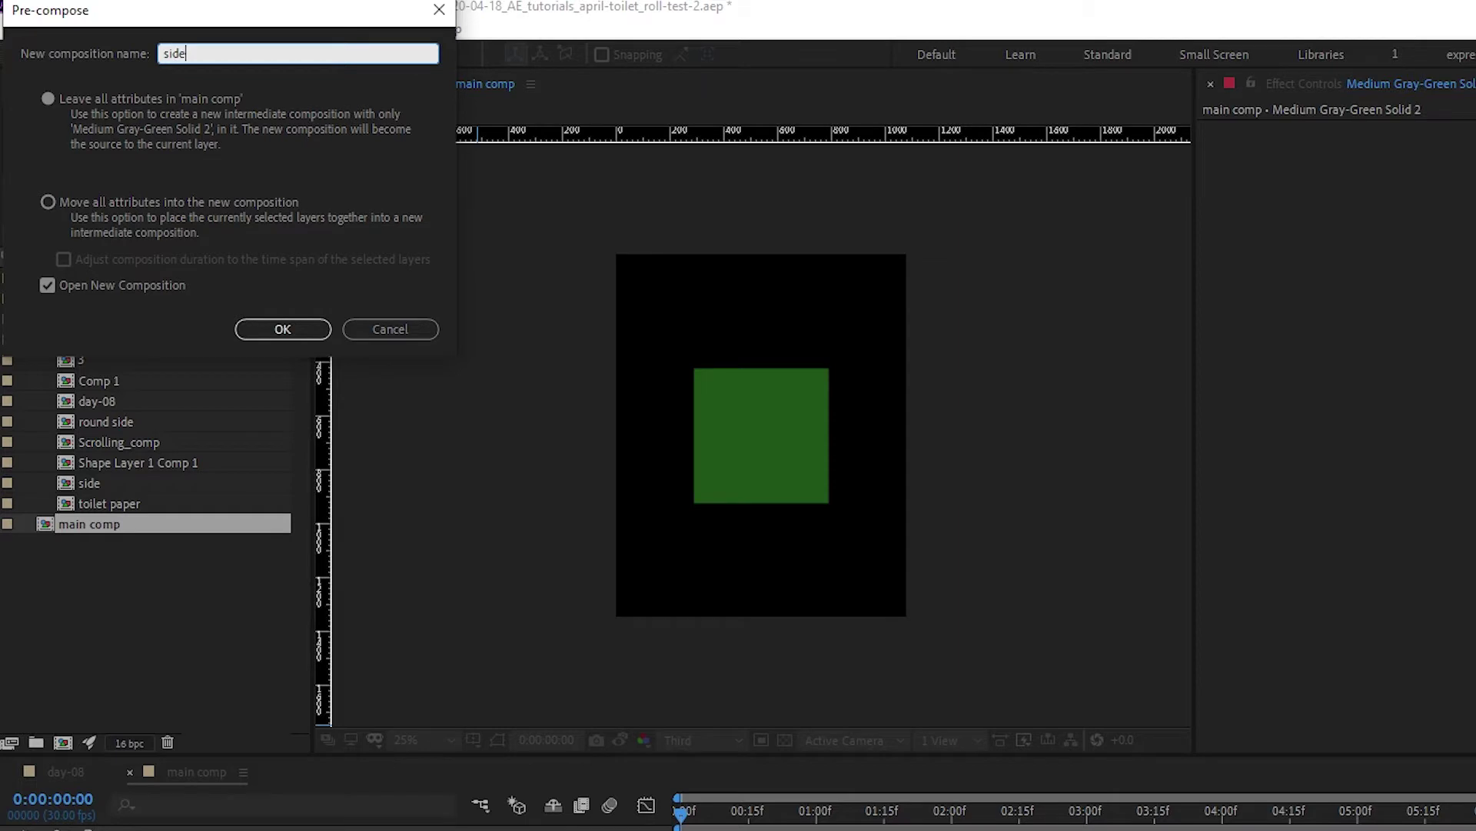
{"action": "key", "text": "Return"}
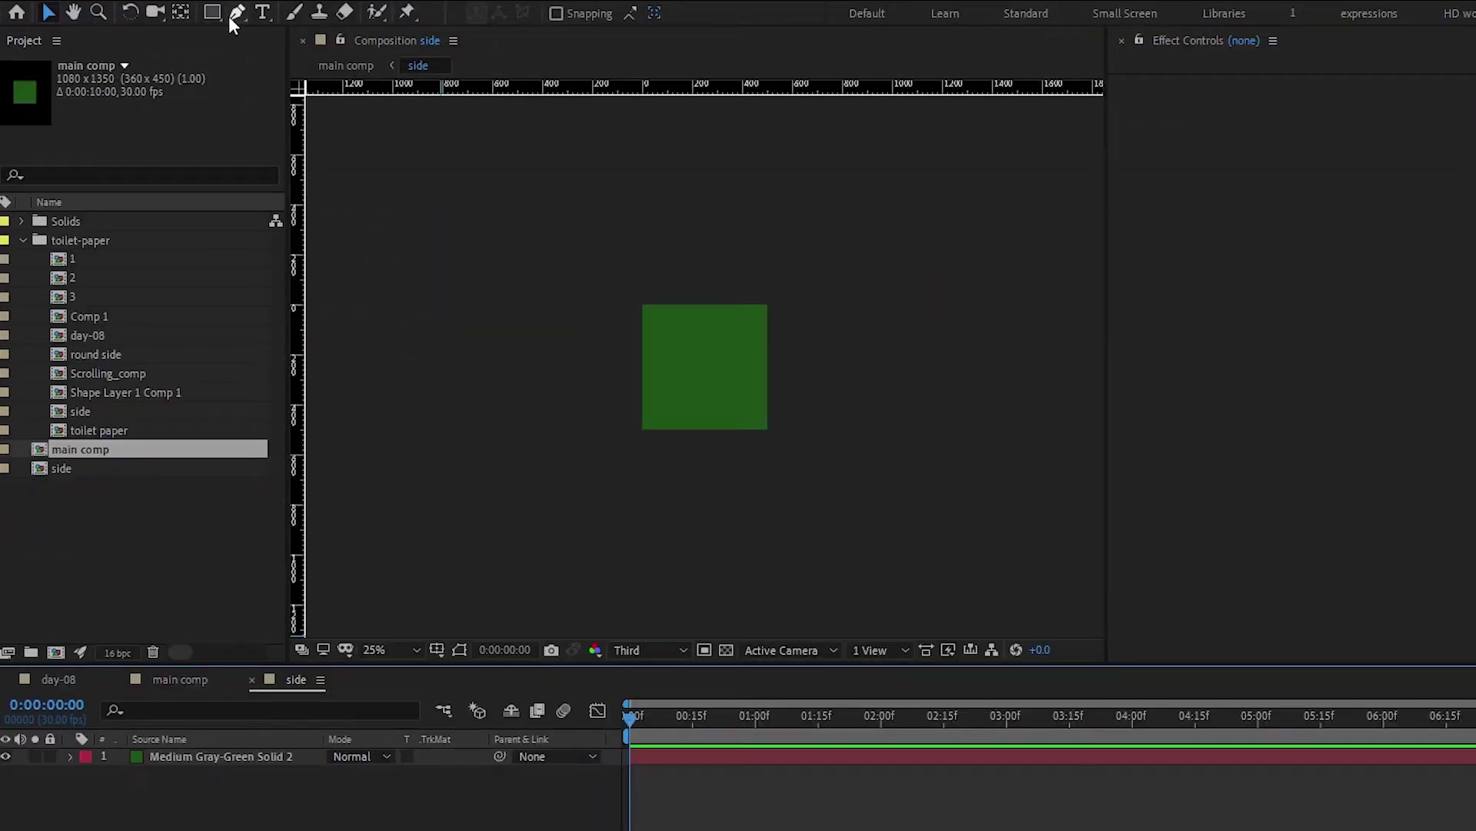
Add a full-size circle in the side composition with the Ellipse tool and fill it with grey 5C5C5C
{"action": "left_click", "coordinate": [213, 13]}
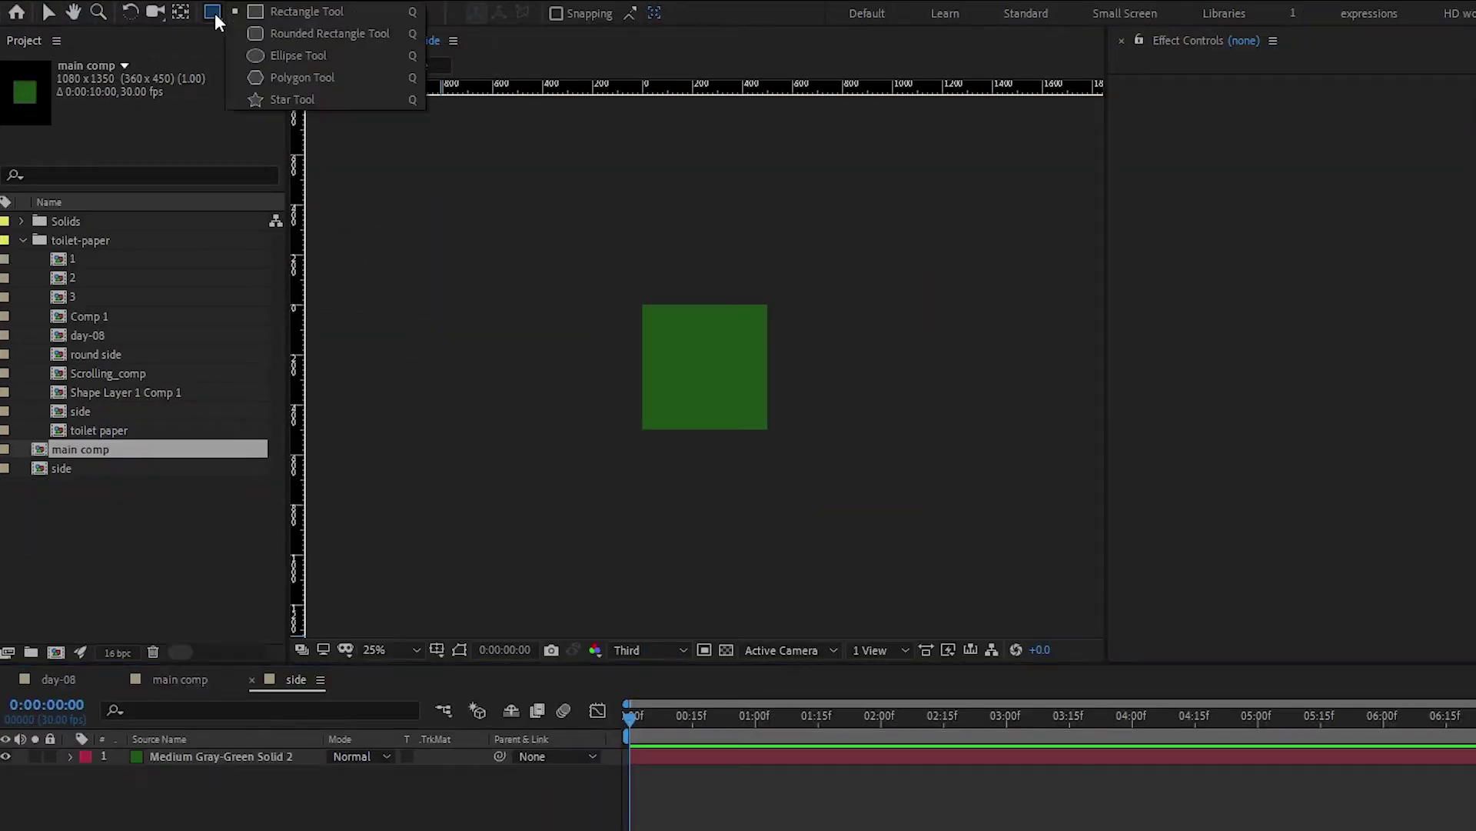
{"action": "left_click", "coordinate": [285, 58]}
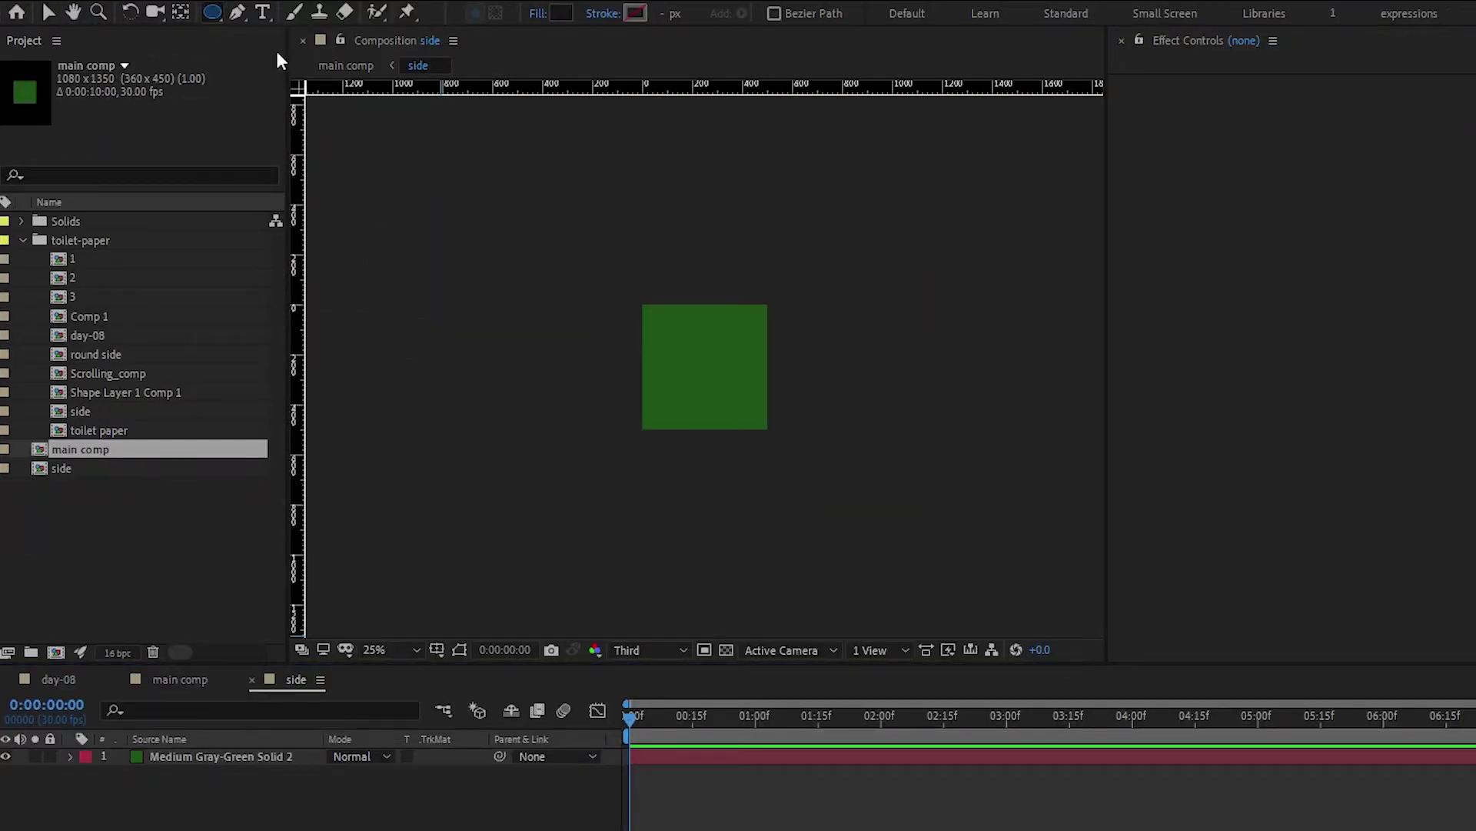
{"action": "double_click", "coordinate": [213, 12]}
{"action": "key", "text": "v"}
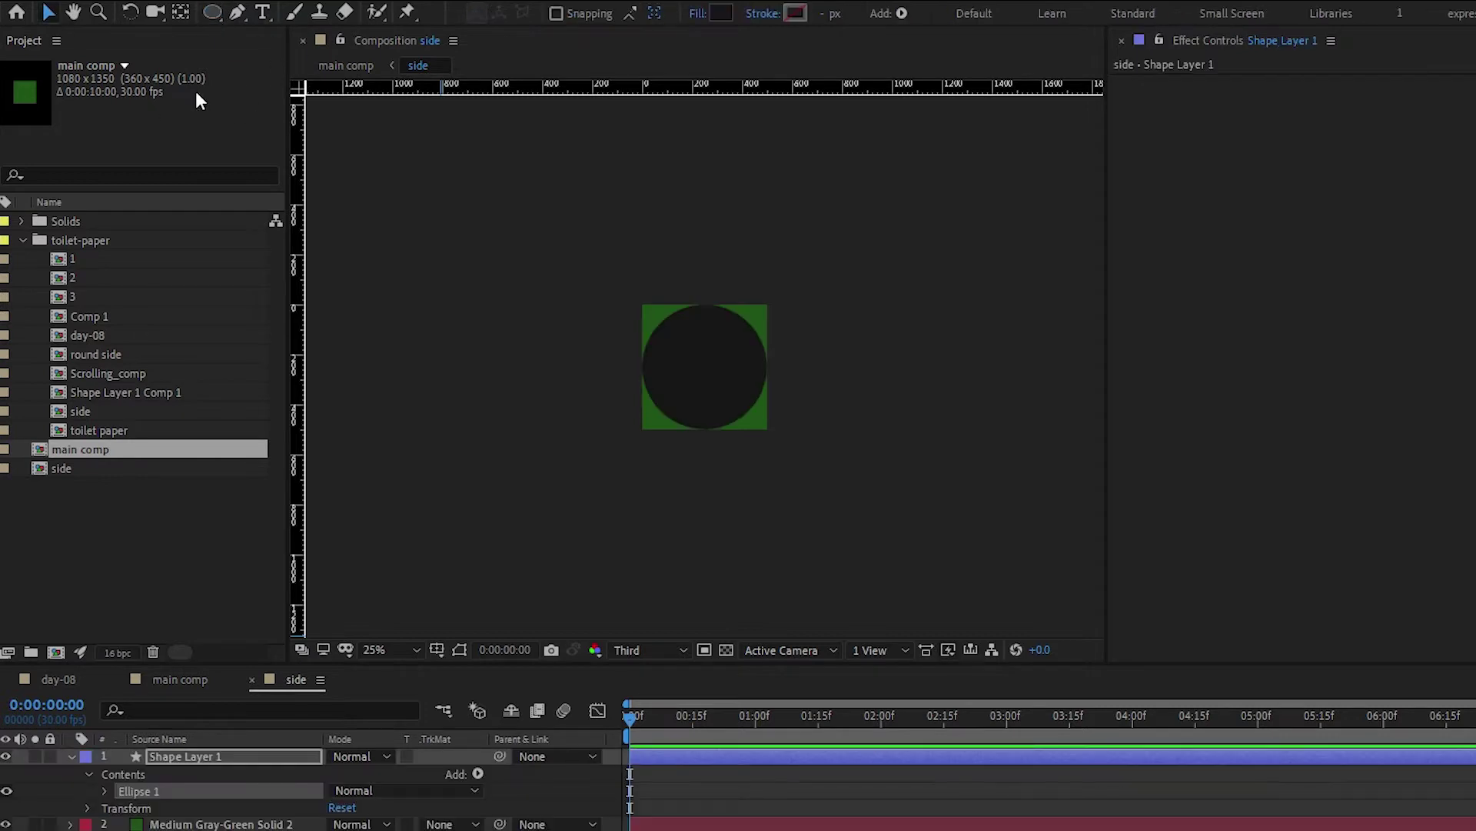
{"action": "left_click", "coordinate": [712, 7]}
{"action": "left_click", "coordinate": [7, 167]}
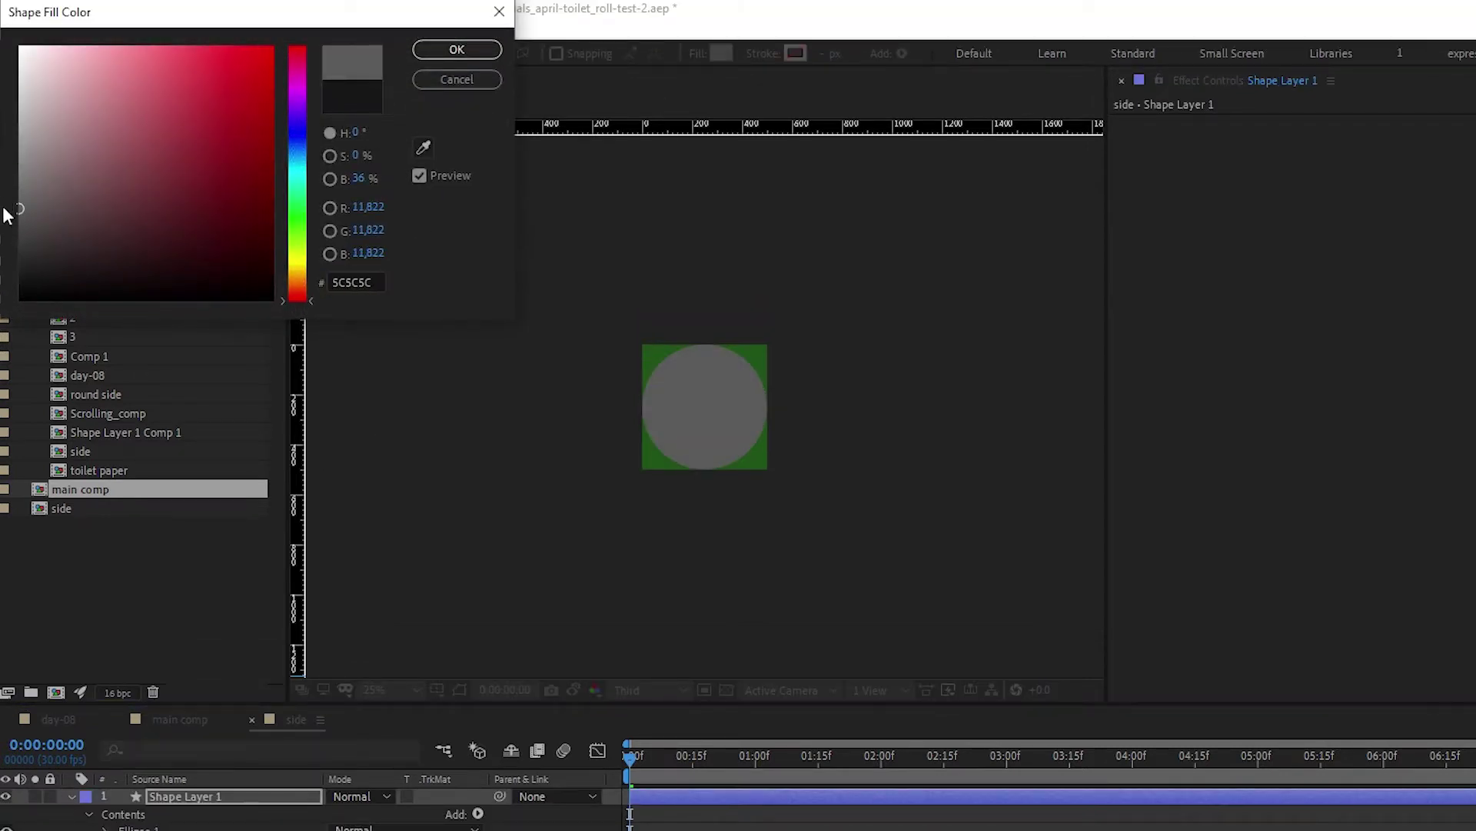
{"action": "left_click", "coordinate": [457, 49]}
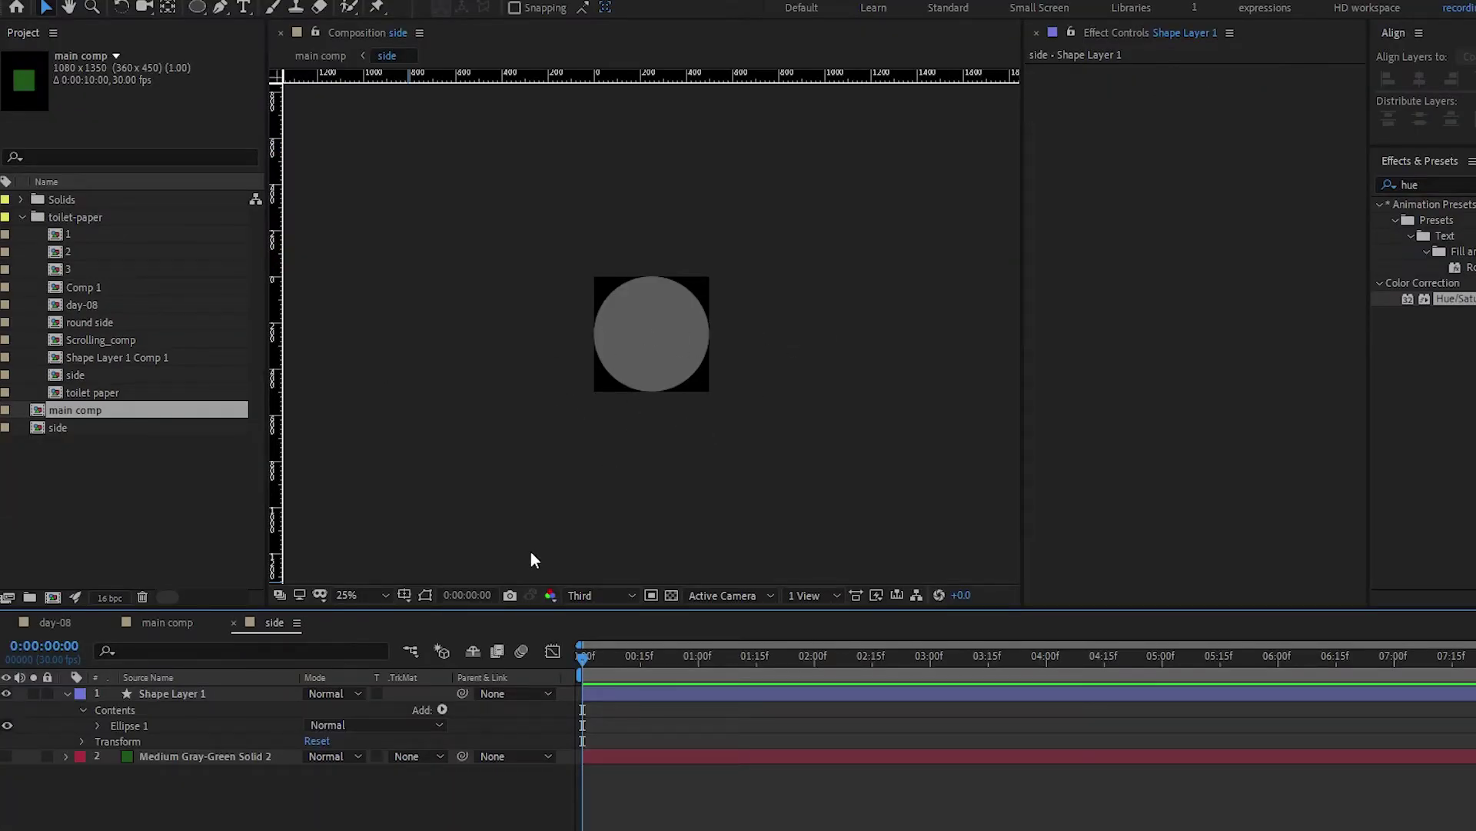
Rename the grey circle's shape layer "outside" and deselect it
{"action": "left_click", "coordinate": [172, 693]}
{"action": "key", "text": "Return"}
{"action": "type", "text": "outside"}
{"action": "key", "text": "Return"}
{"action": "key", "text": "F2"}
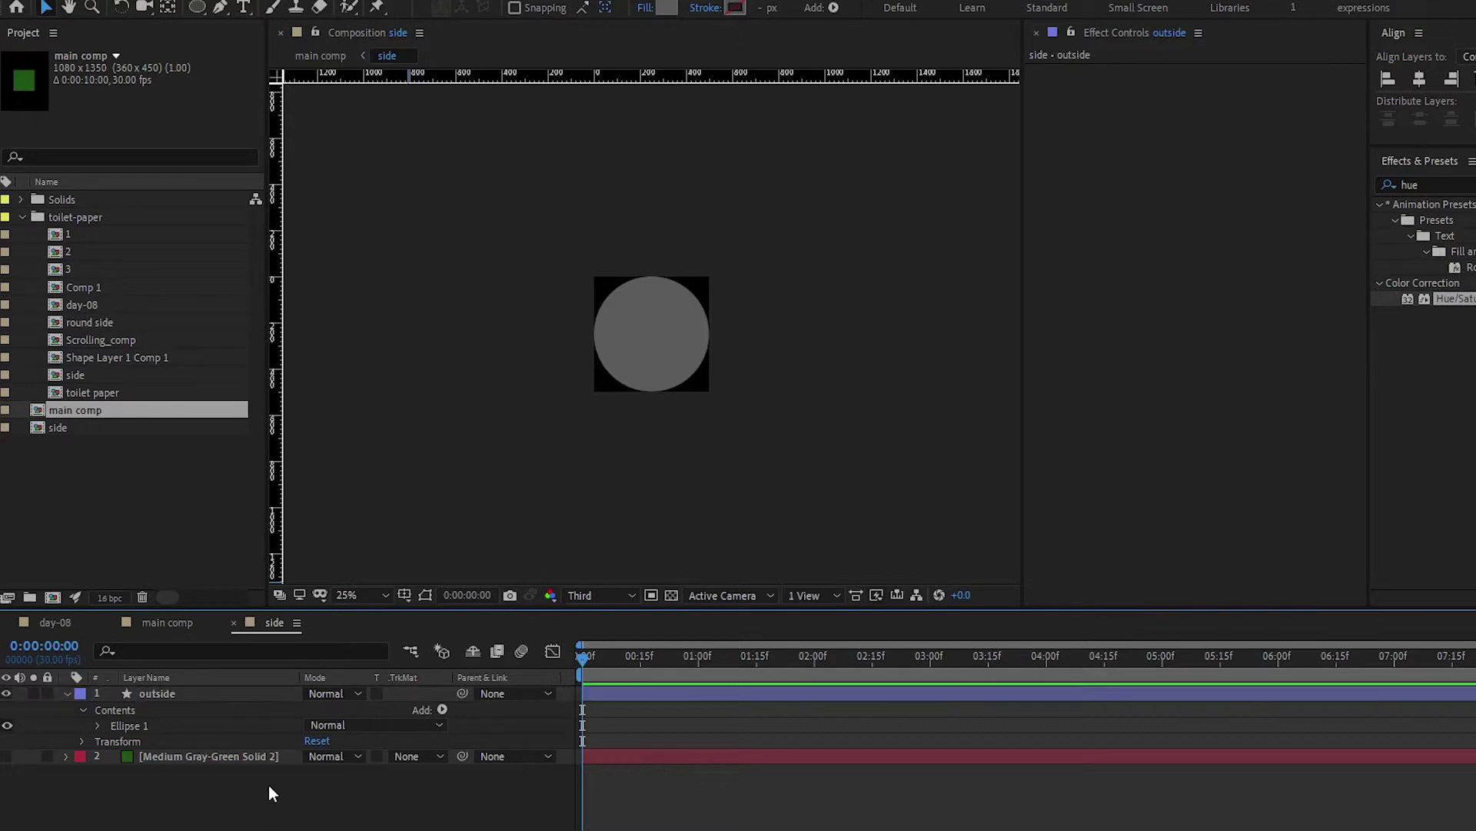
Add a second ellipse shape layer above the outside layer and set its ellipse path size to 200 x 200
{"action": "double_click", "coordinate": [199, 9]}
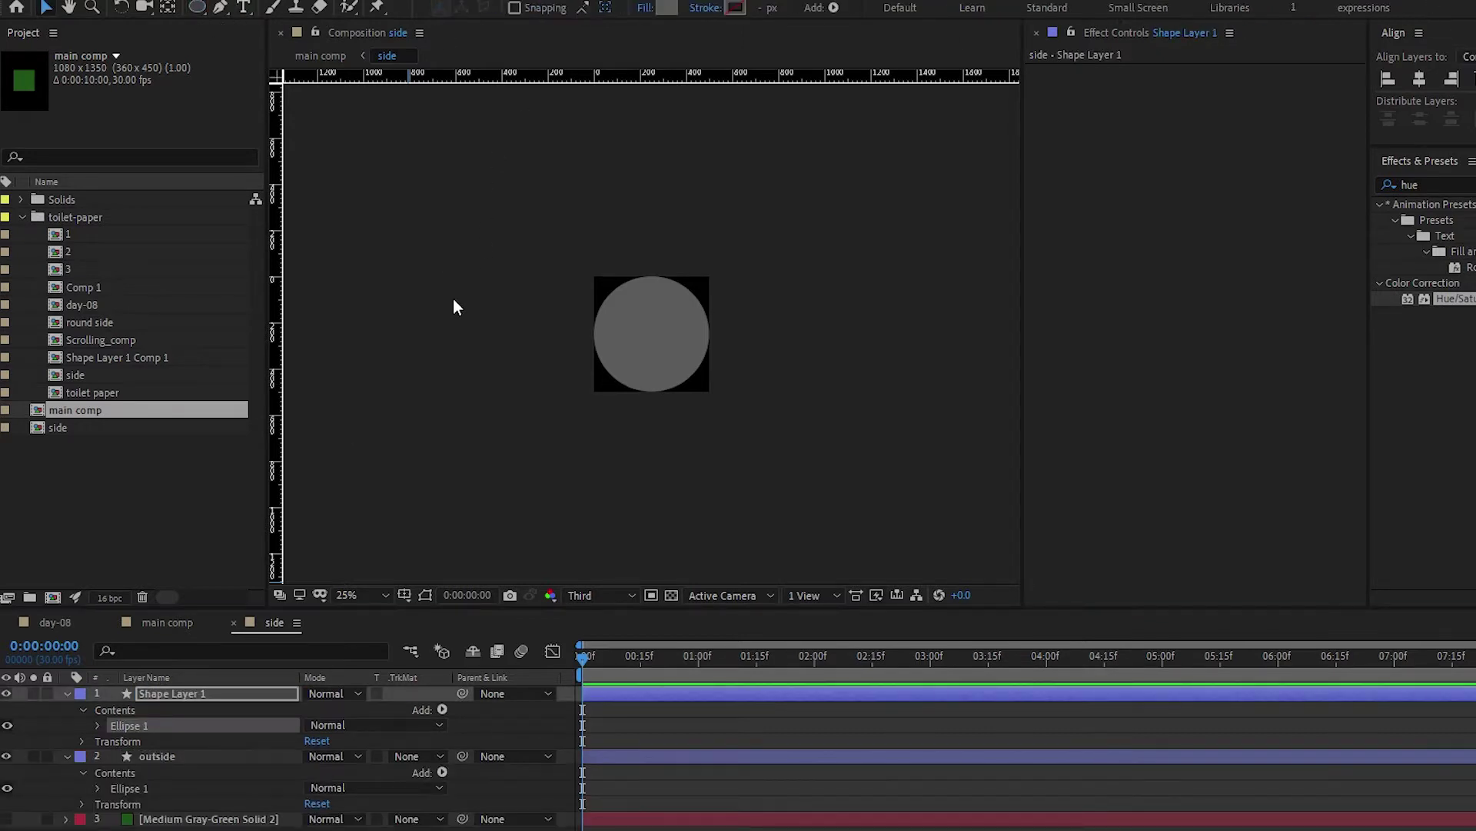
{"action": "left_click", "coordinate": [199, 693]}
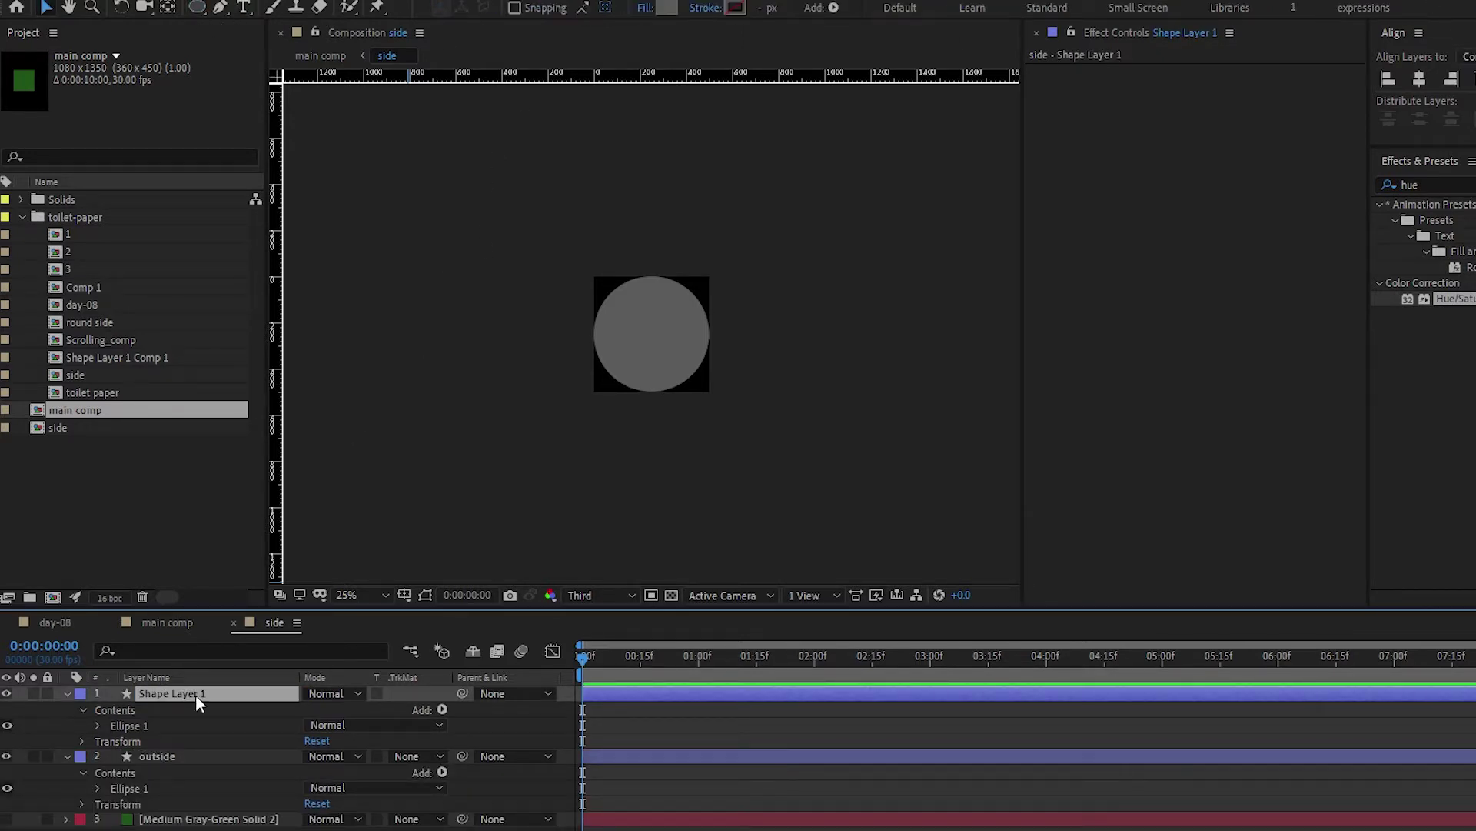
{"action": "left_click", "coordinate": [98, 725]}
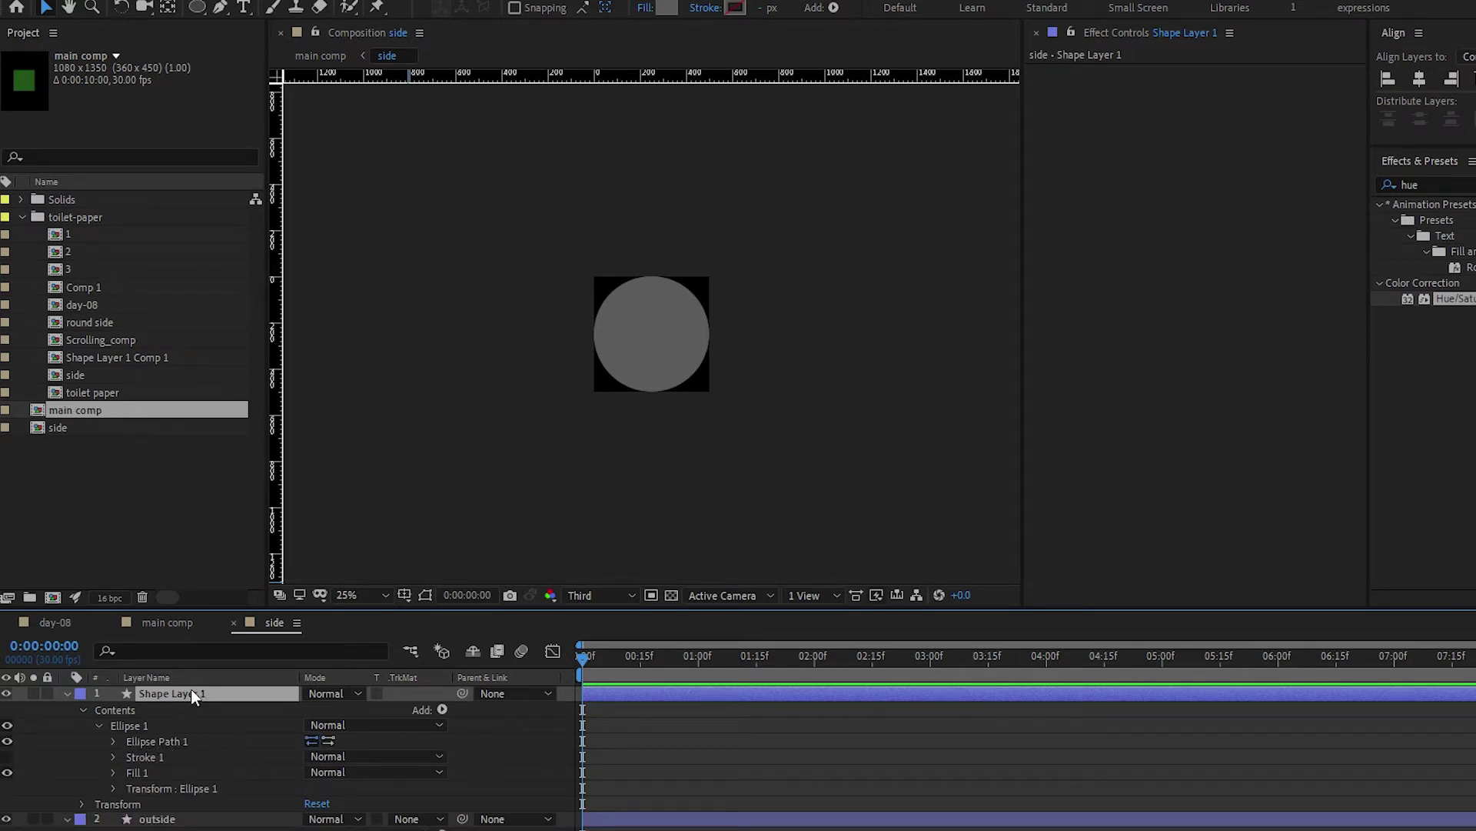
{"action": "key", "text": "u"}
{"action": "key", "text": "u"}
{"action": "left_click", "coordinate": [333, 756]}
{"action": "type", "text": "200"}
{"action": "key", "text": "Tab"}
{"action": "key", "text": "Return"}
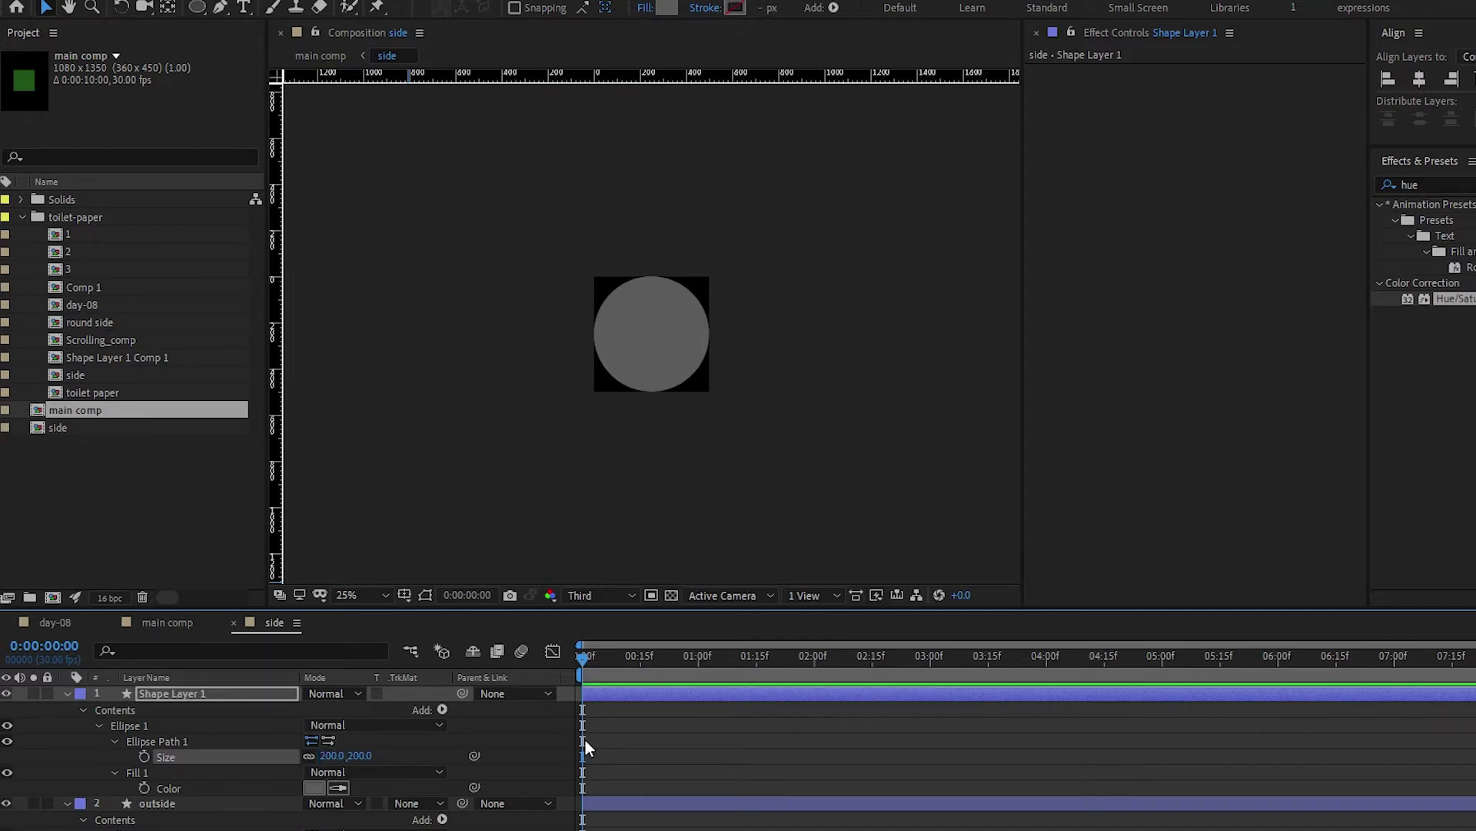
Fill the smaller circle with a dark grey and rename its layer "hollow"
{"action": "left_click", "coordinate": [660, 11]}
{"action": "left_click_drag", "start_coordinate": [178, 241], "coordinate": [20, 270]}
{"action": "left_click", "coordinate": [418, 57]}
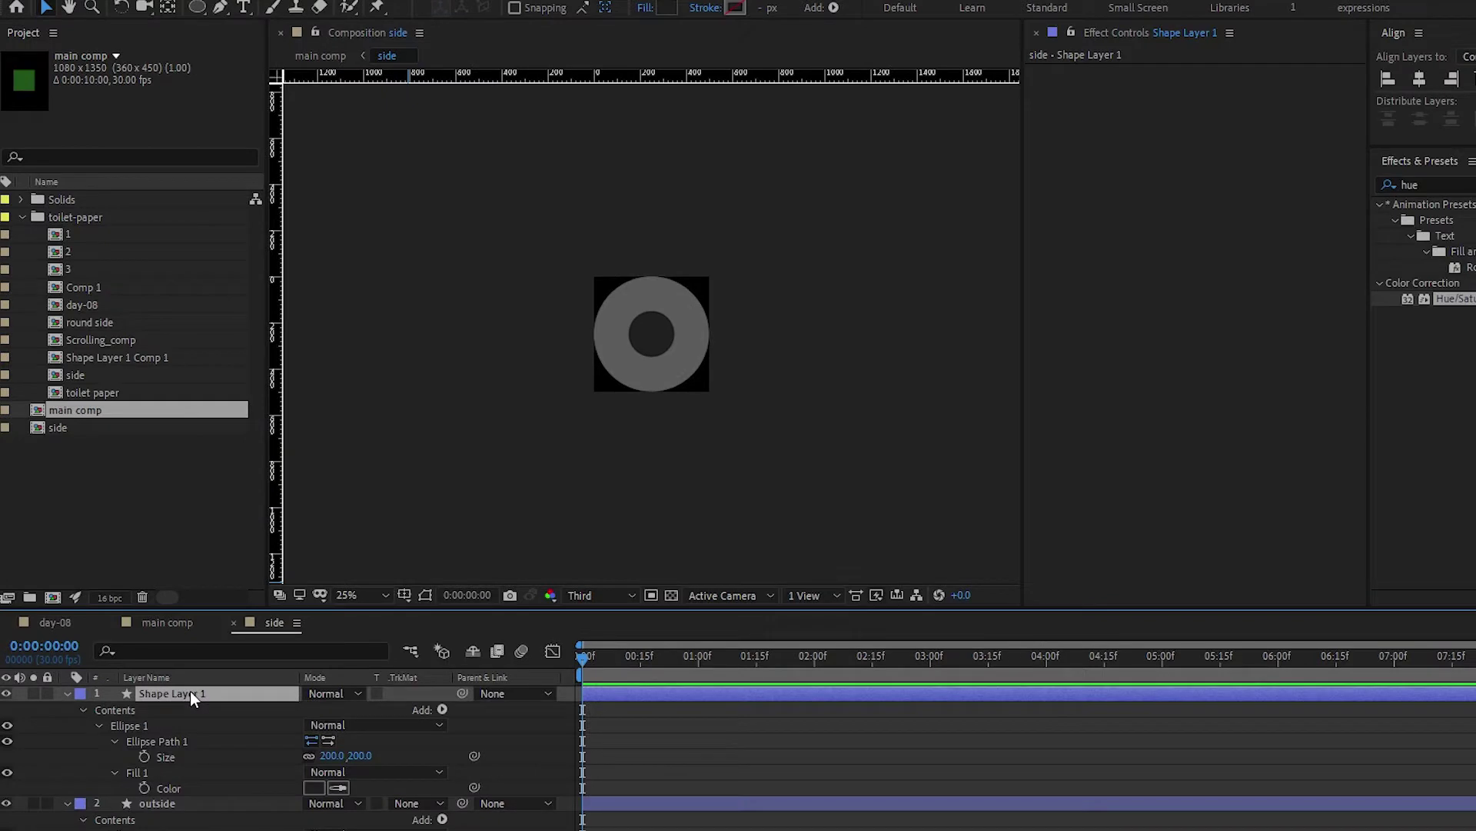
{"action": "key", "text": "Return"}
{"action": "type", "text": "hollow"}
{"action": "key", "text": "Return"}
In the main comp, unlink the side layer's scale and set its horizontal scale to 50%, keeping the vertical at 100%
{"action": "left_click", "coordinate": [168, 623]}
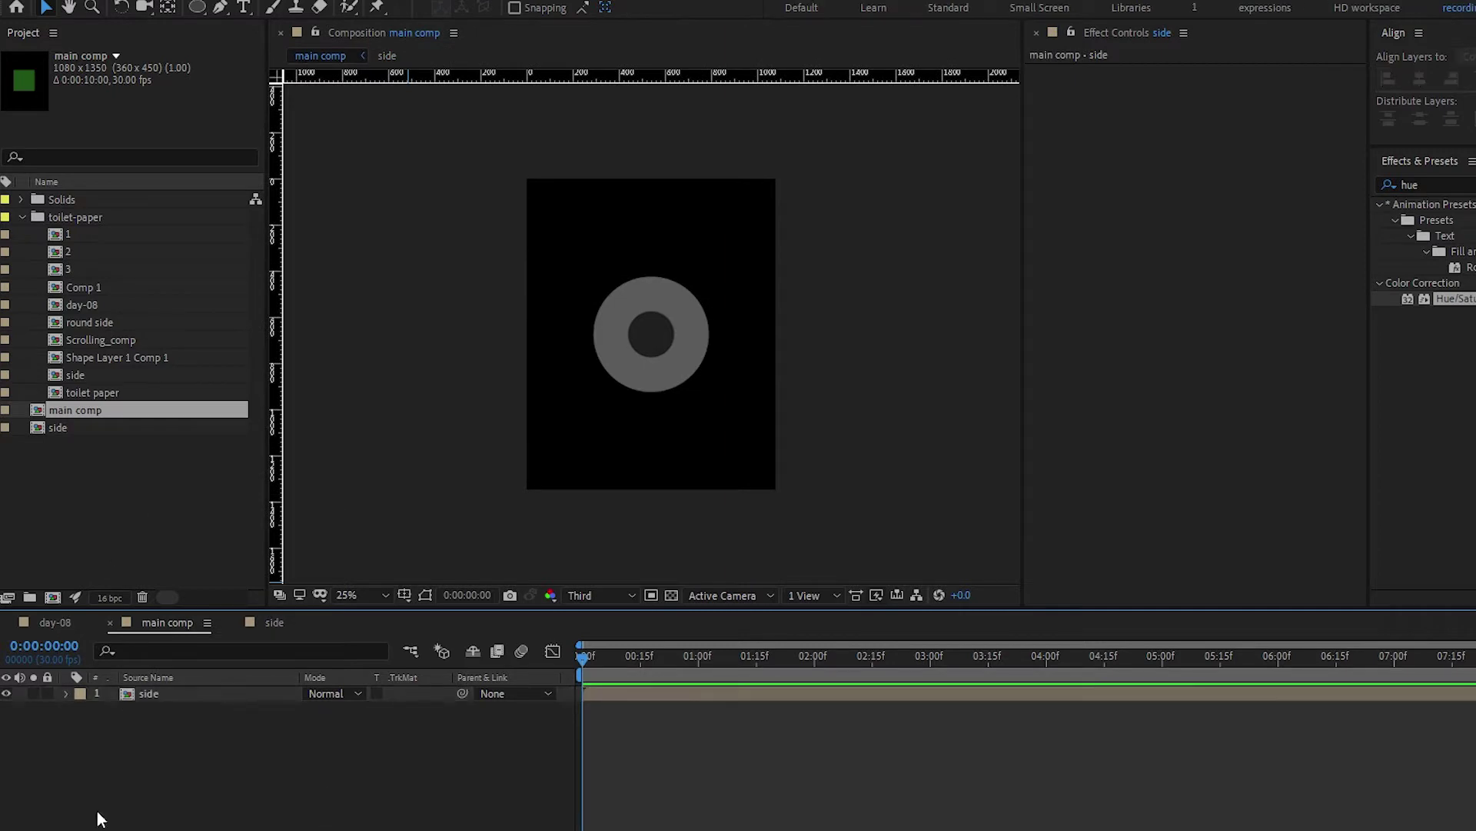
{"action": "left_click", "coordinate": [188, 693]}
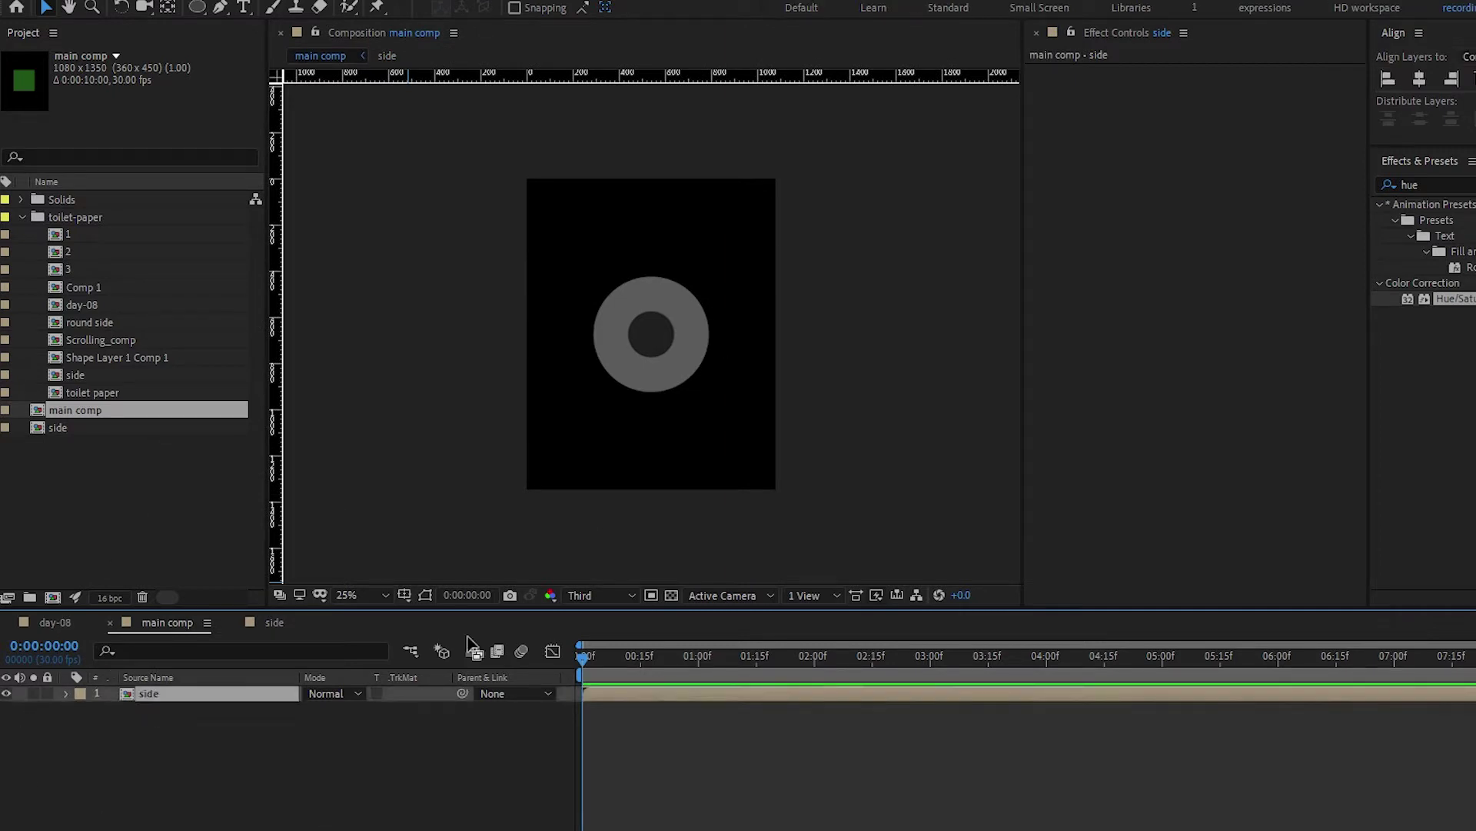
{"action": "left_click", "coordinate": [186, 680]}
{"action": "left_click", "coordinate": [426, 597]}
{"action": "left_click", "coordinate": [254, 722]}
{"action": "left_click", "coordinate": [251, 701]}
{"action": "key", "text": "s"}
{"action": "left_click", "coordinate": [328, 708]}
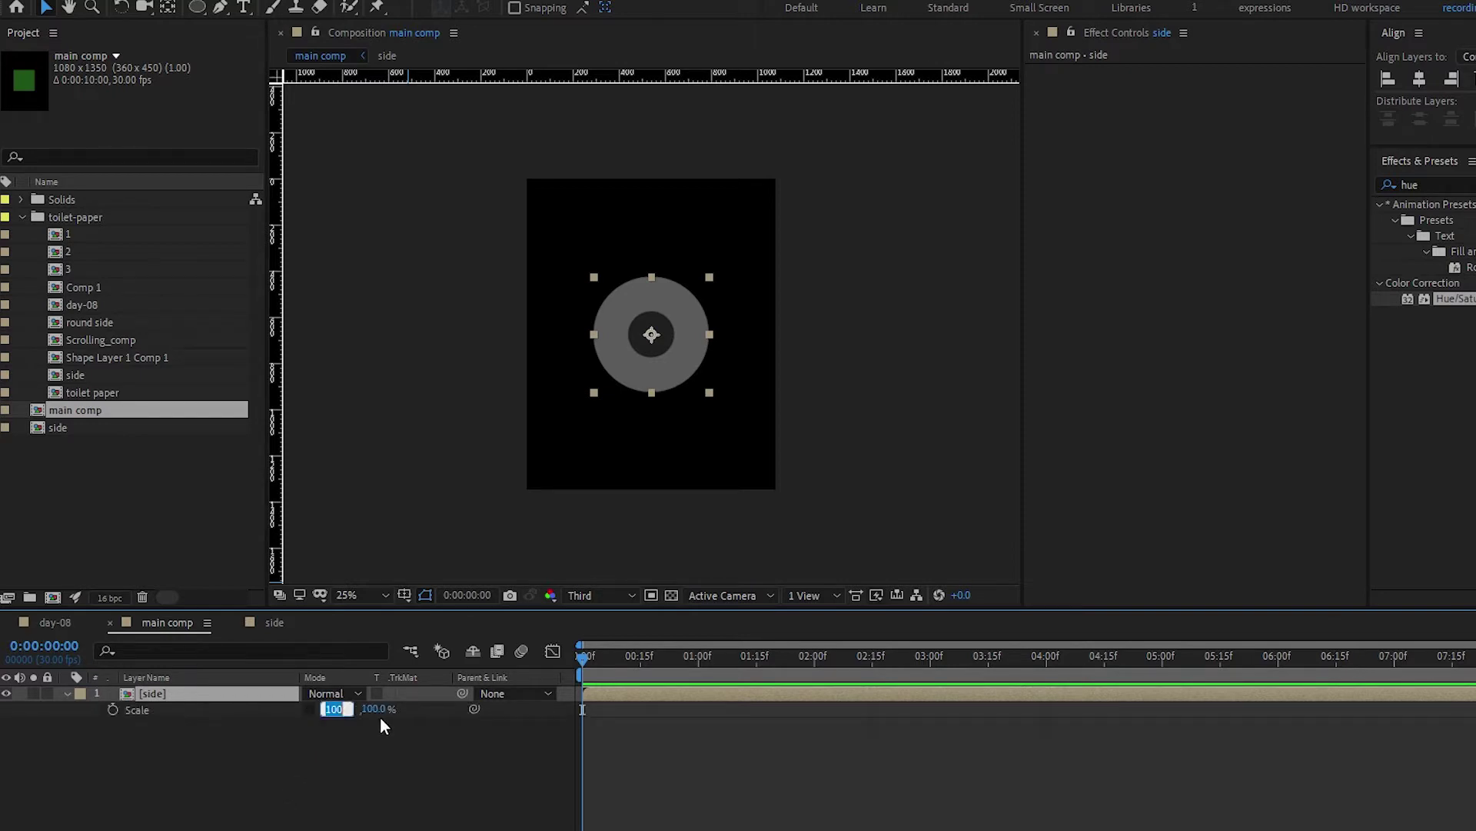
{"action": "type", "text": "50"}
{"action": "key", "text": "Return"}
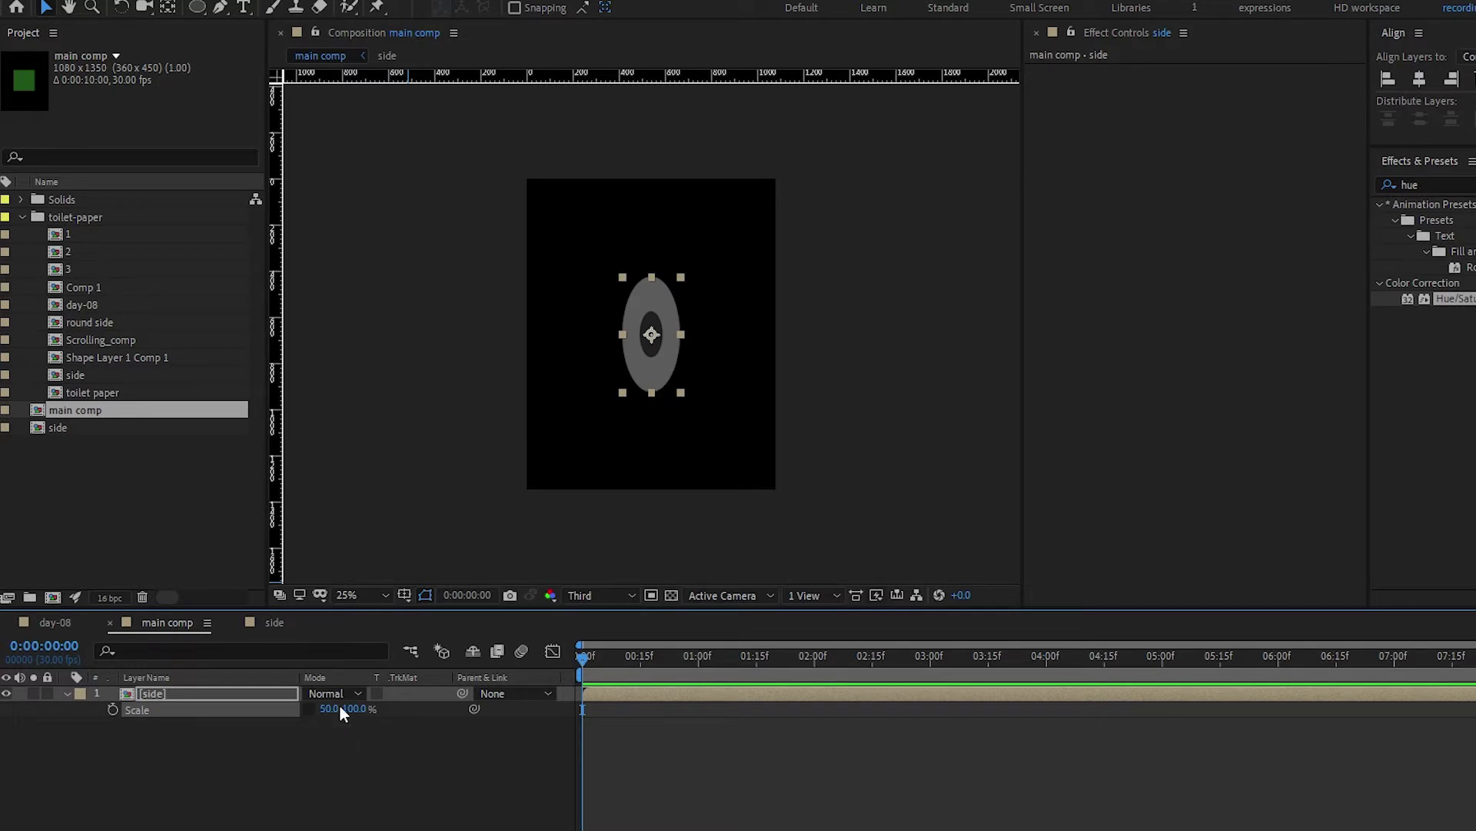
Move the side layer up and left in the main comp to a position of about 267, 491
{"action": "left_click", "coordinate": [496, 746]}
{"action": "left_click", "coordinate": [273, 696]}
{"action": "key", "text": "p"}
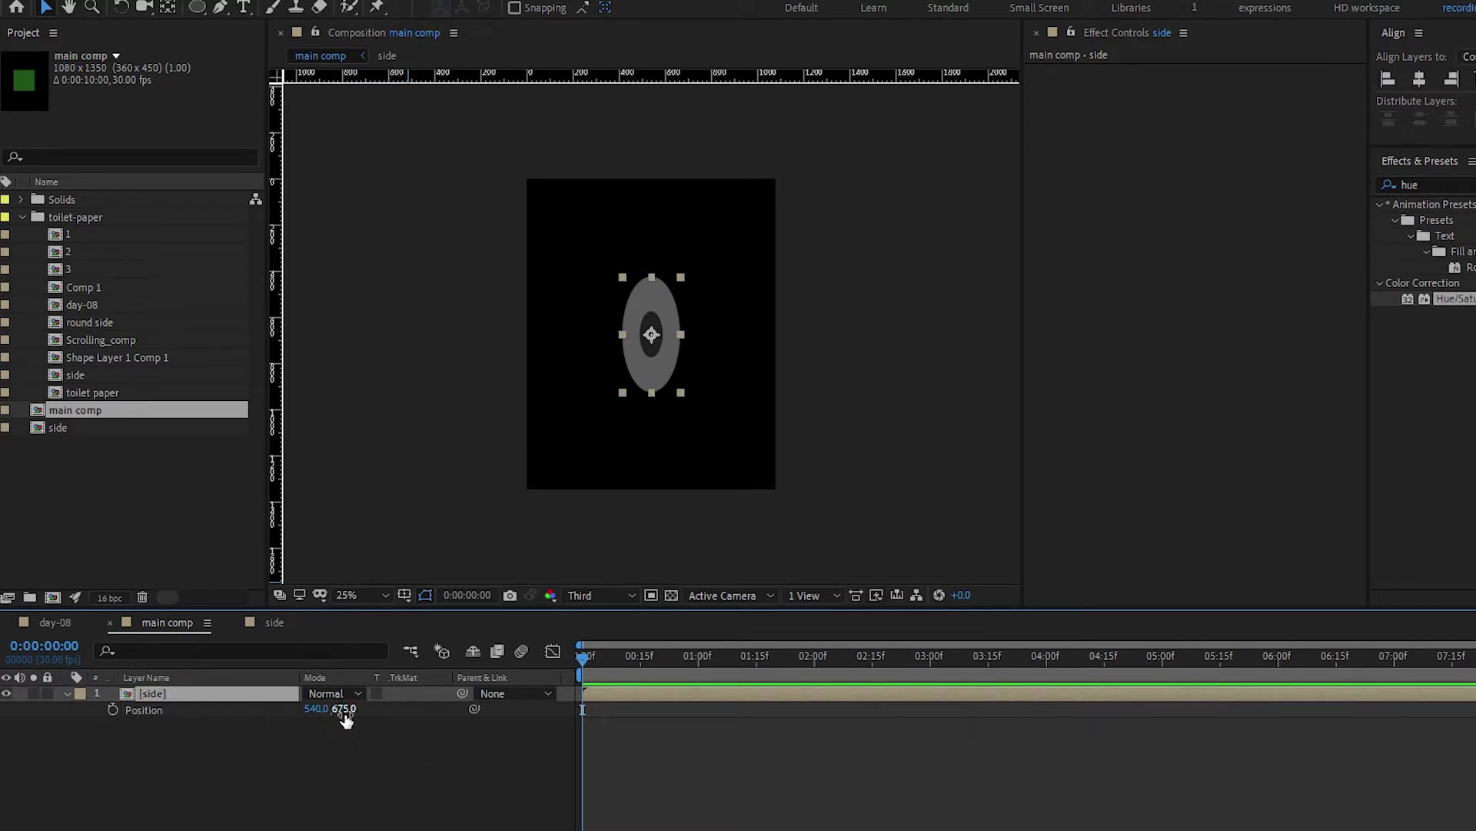
{"action": "left_click_drag", "start_coordinate": [321, 718], "coordinate": [111, 717]}
{"action": "left_click_drag", "start_coordinate": [345, 708], "coordinate": [175, 716]}
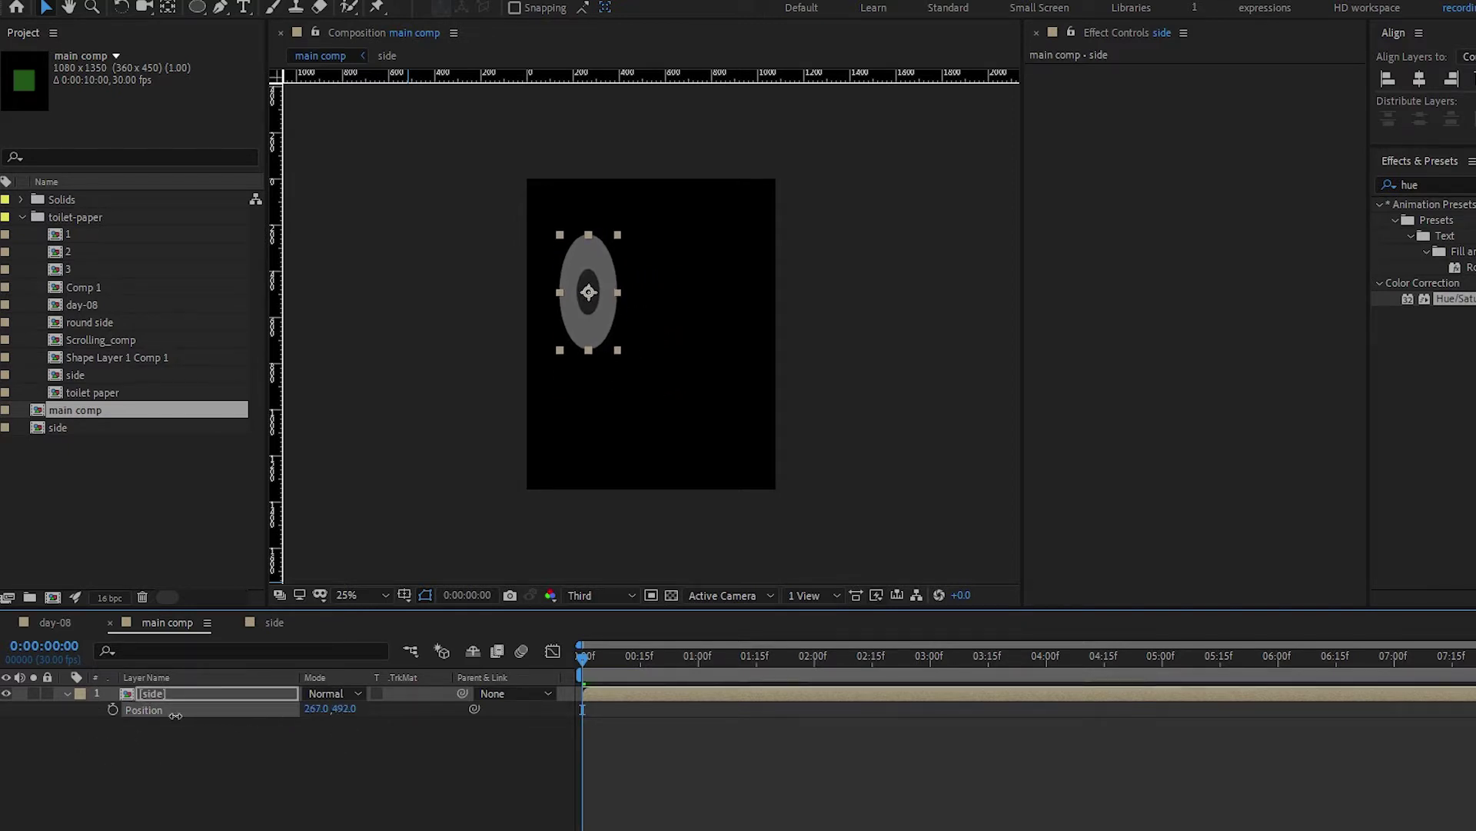
{"action": "left_click", "coordinate": [348, 778]}
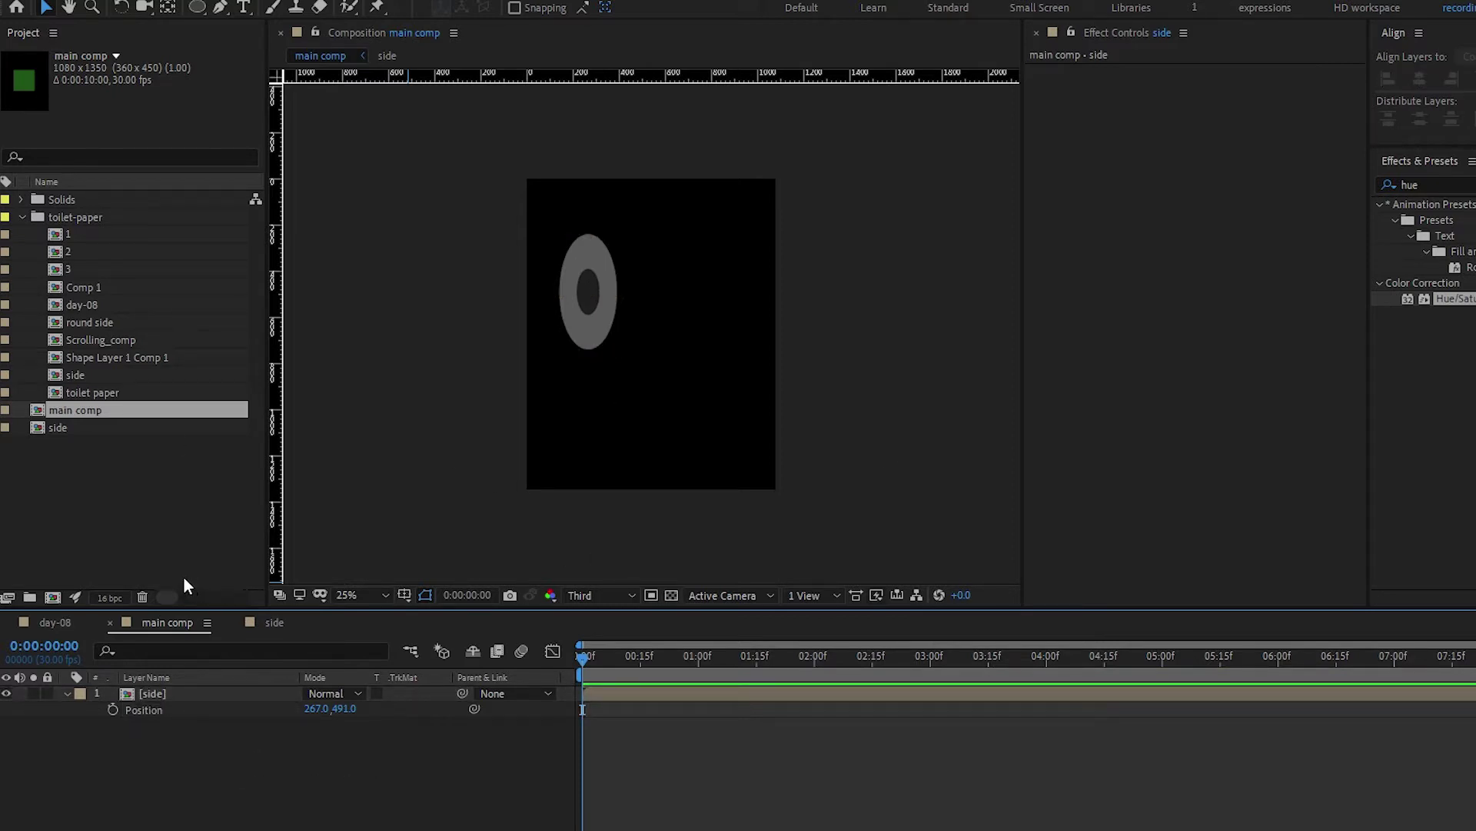
Check the existing toilet paper composition's dimensions and add a matching 540 x 1080 px green solid to the main comp
{"action": "left_click", "coordinate": [92, 392]}
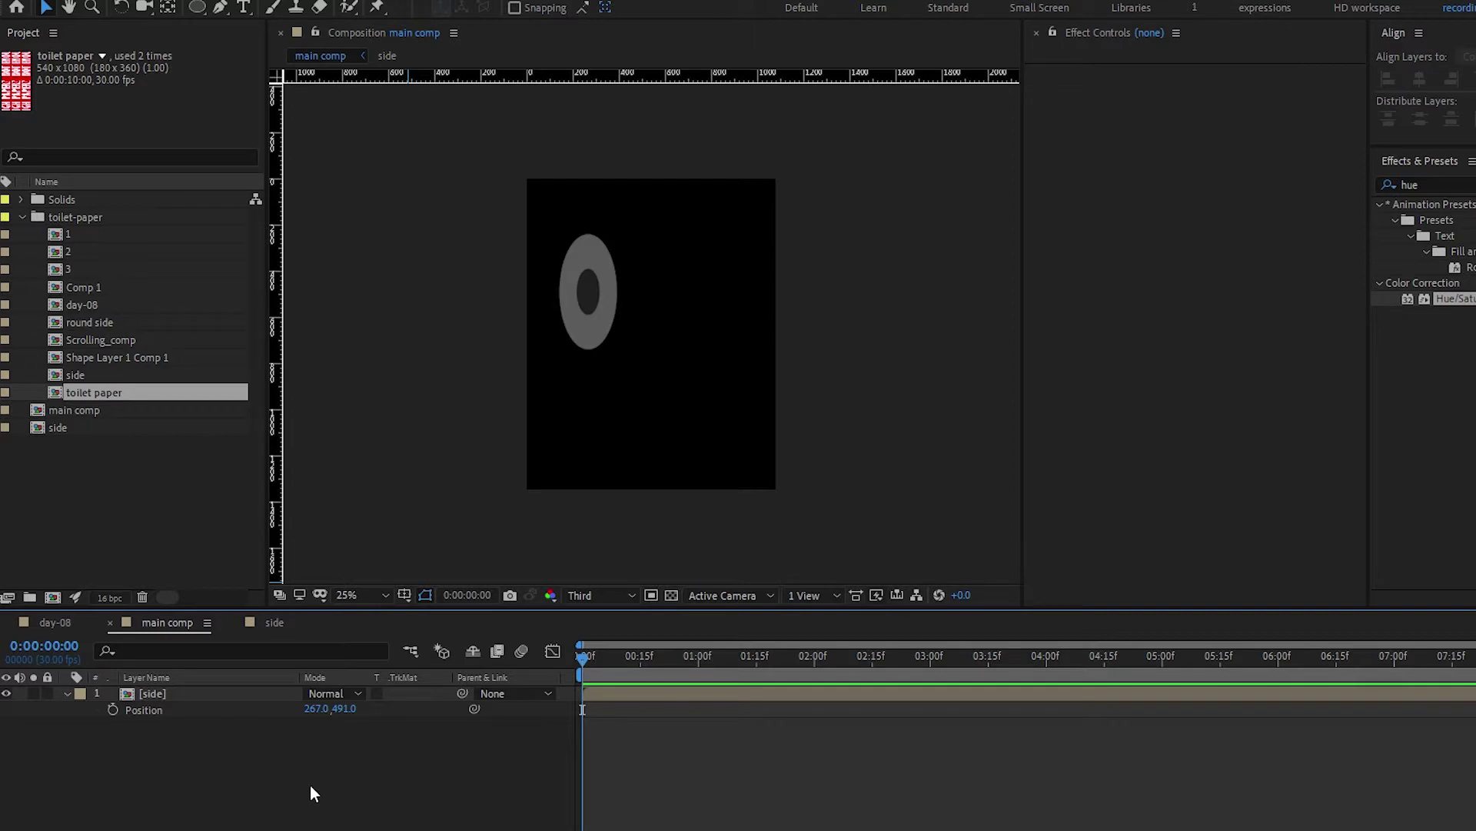
{"action": "key", "text": "ctrl+y"}
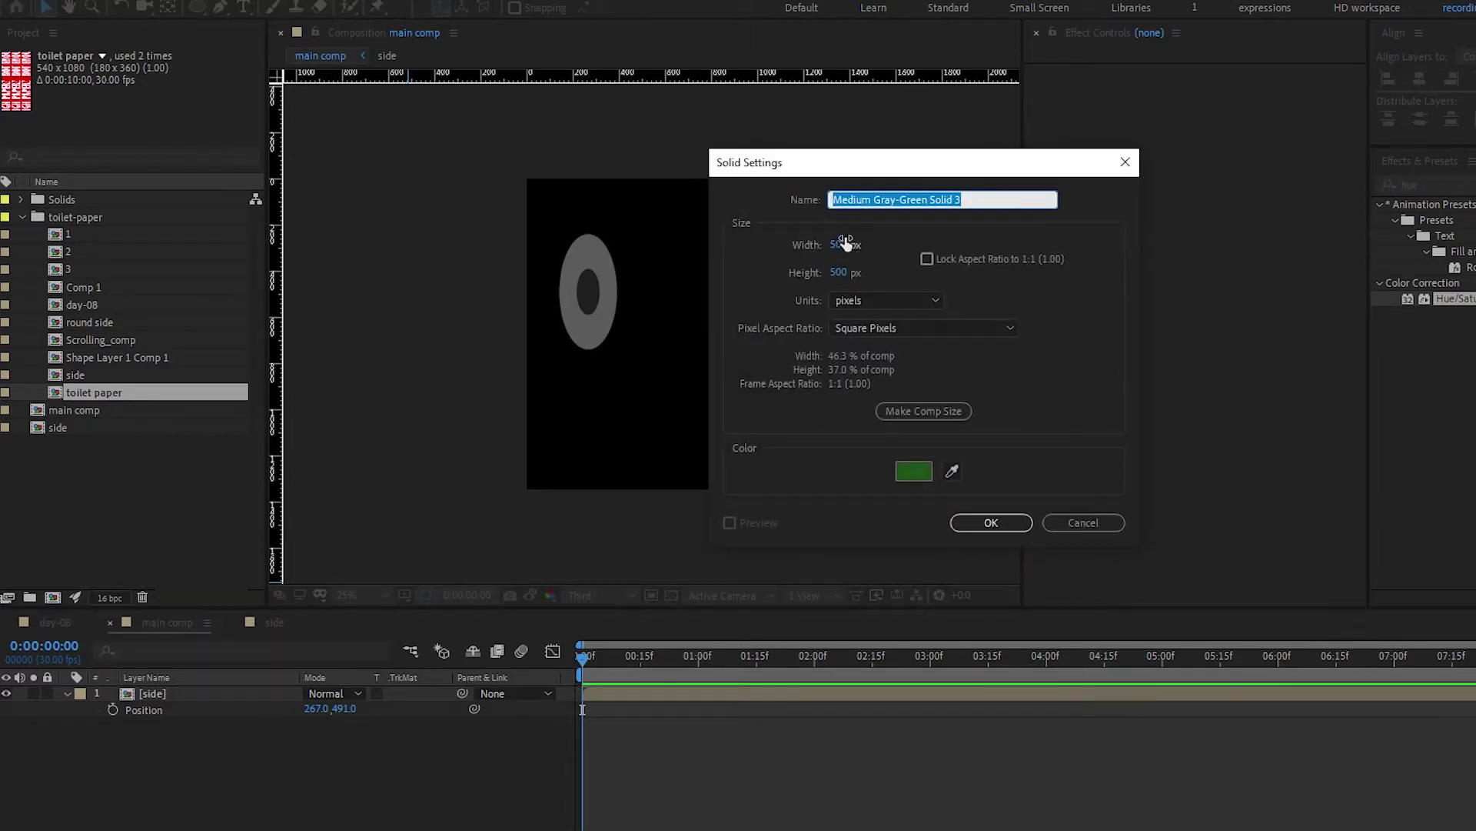
{"action": "left_click", "coordinate": [855, 244]}
{"action": "type", "text": "540"}
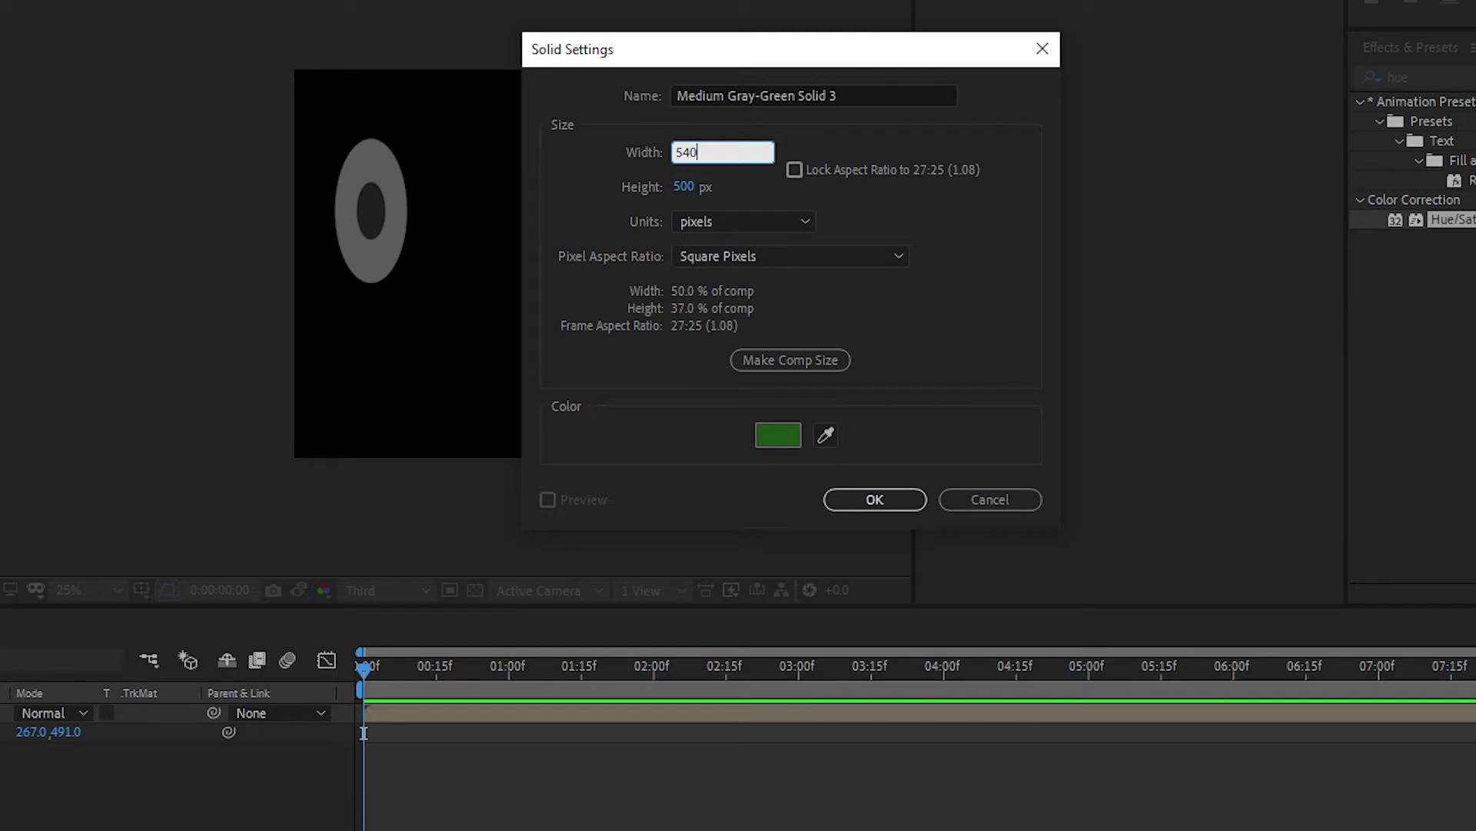
{"action": "key", "text": "Tab"}
{"action": "type", "text": "1080"}
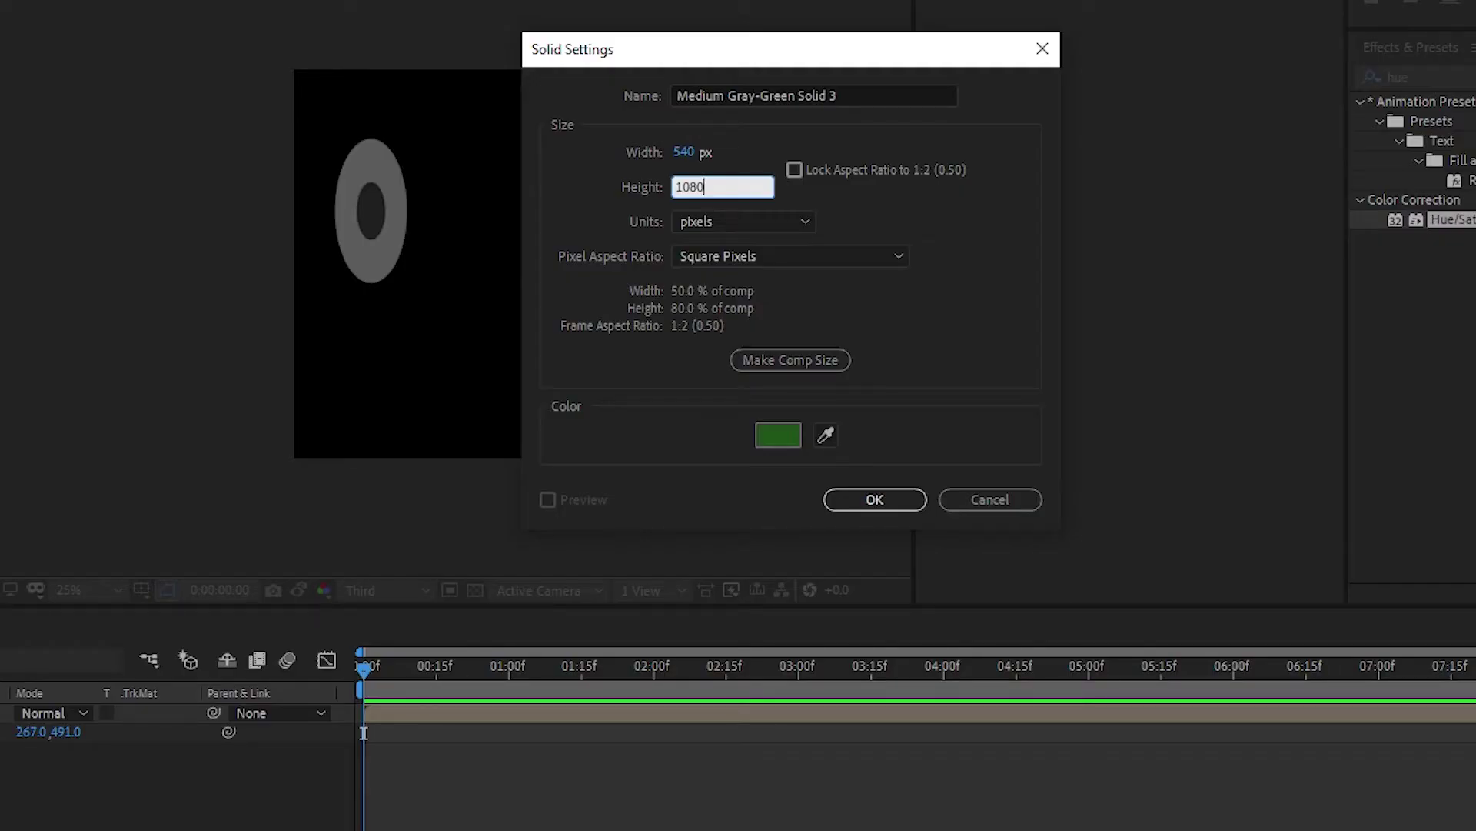
{"action": "key", "text": "Return"}
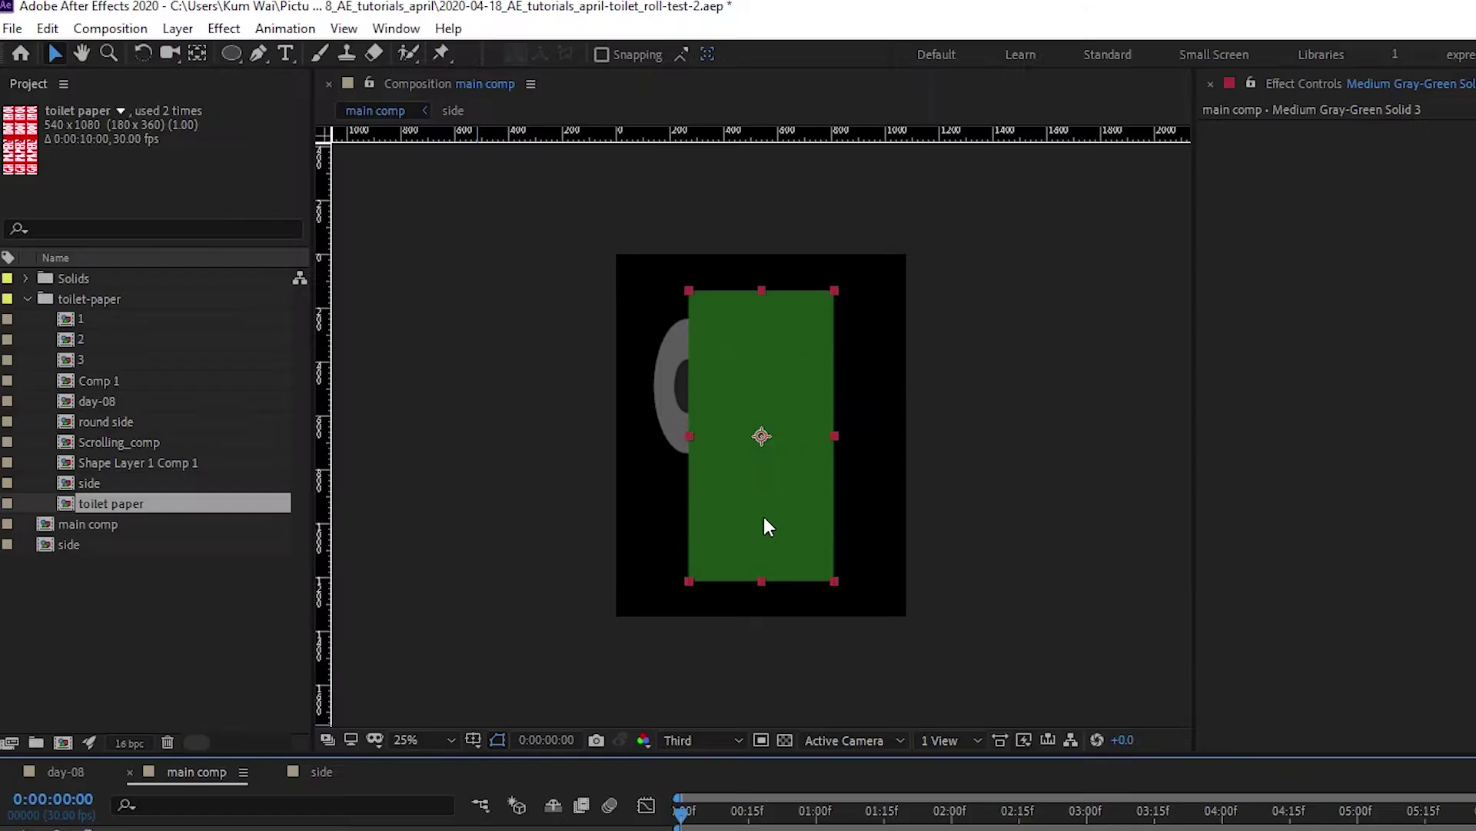
Pre-compose the tall green solid into a new composition named "toilet paper" and open it
{"action": "key", "text": "ctrl+shift+c"}
{"action": "type", "text": "toi"}
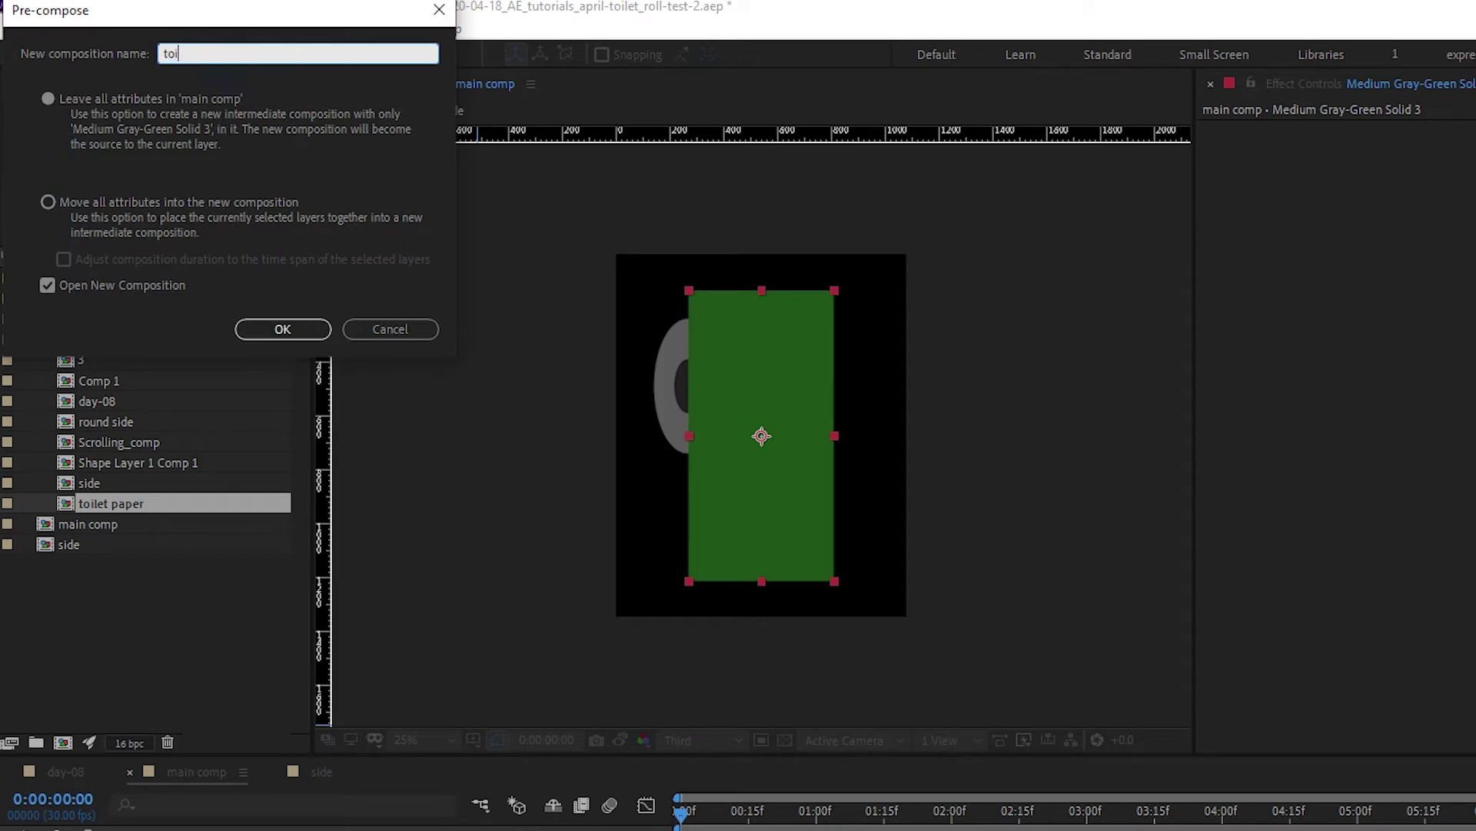
{"action": "type", "text": "let paper"}
{"action": "key", "text": "Return"}
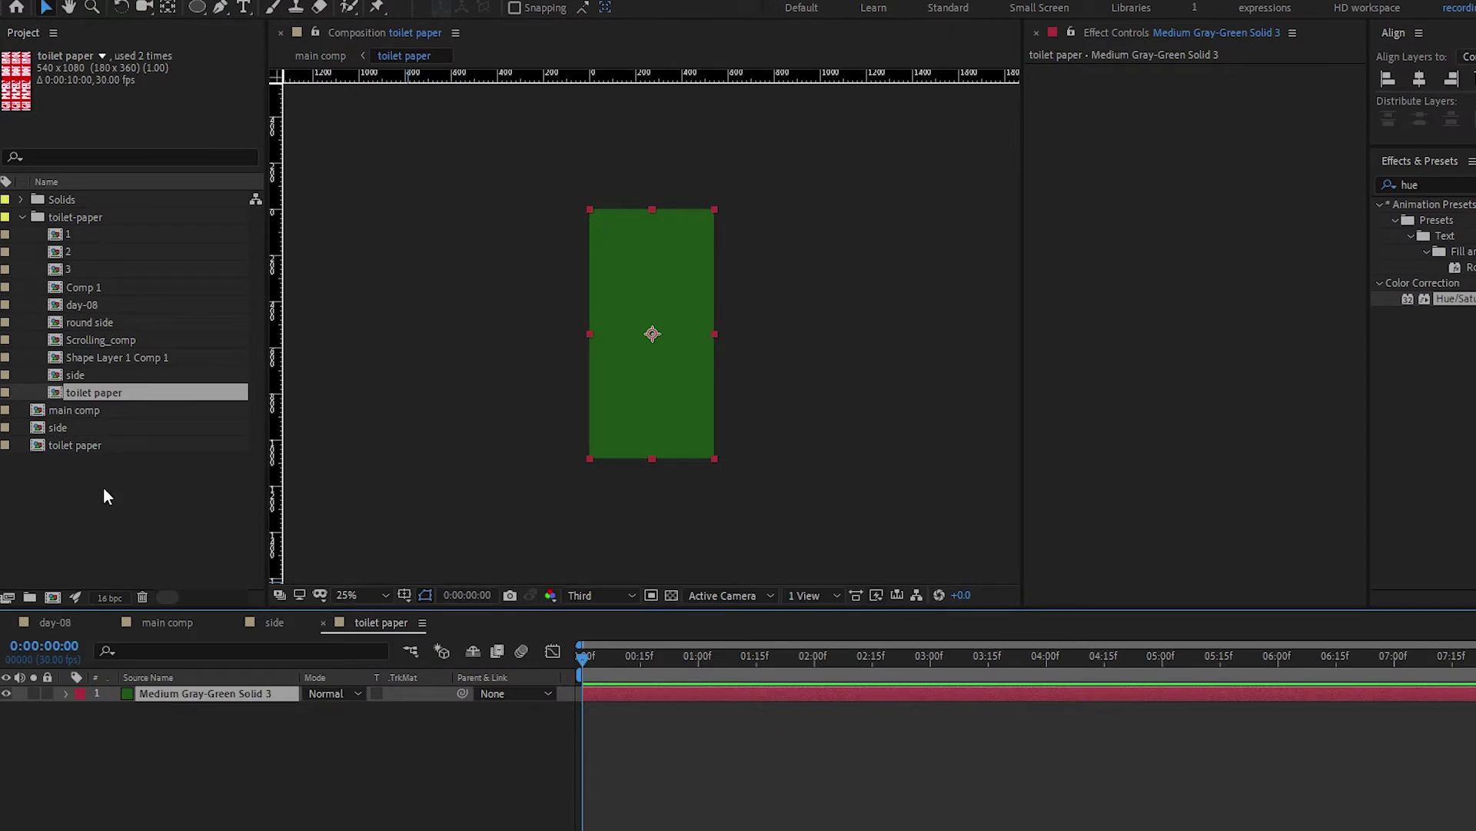
Apply the Grid effect to the green solid in the toilet paper composition and set its border to 10
{"action": "left_click", "coordinate": [1410, 185]}
{"action": "type", "text": "grid"}
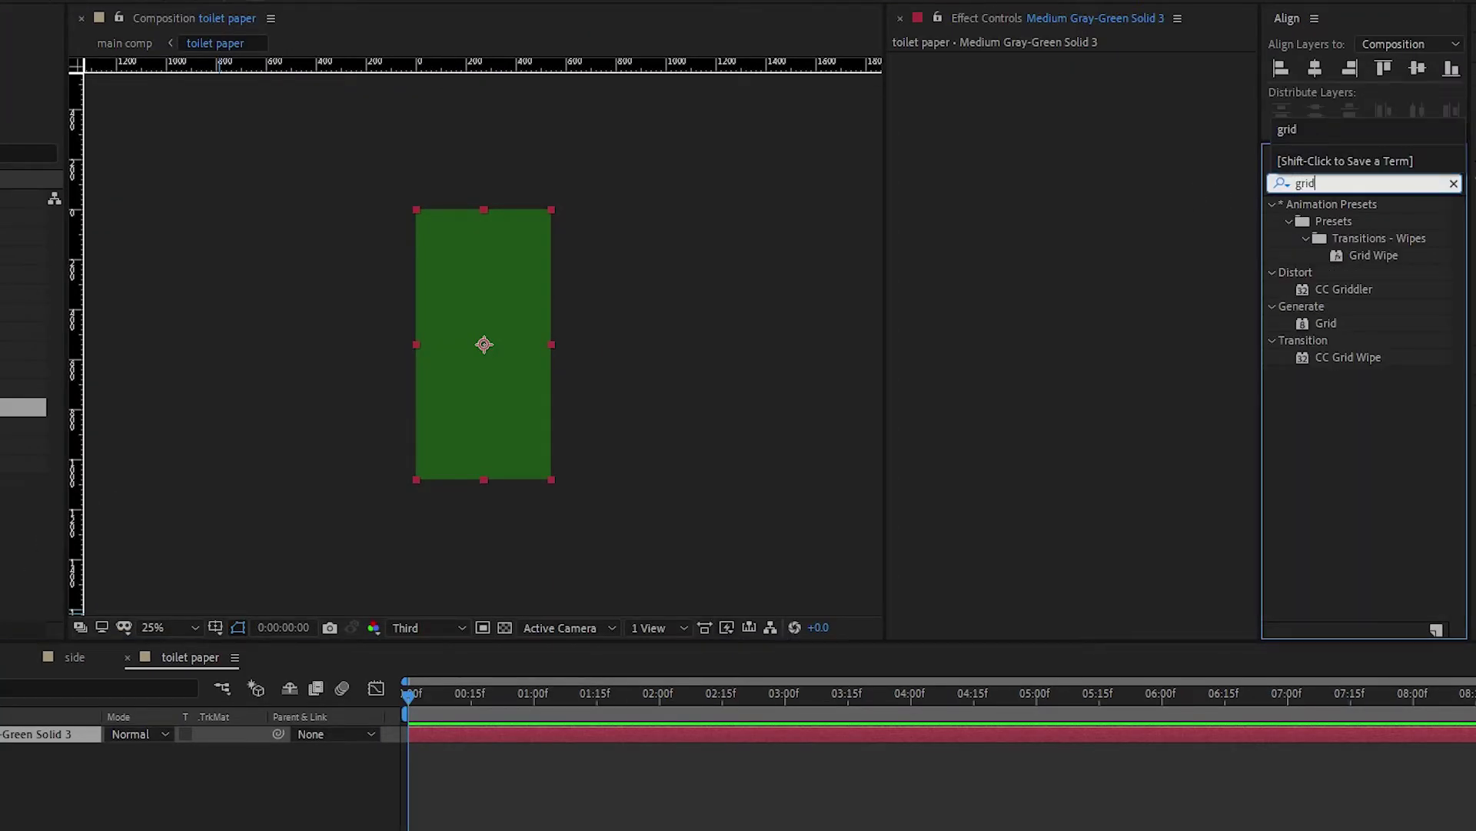
{"action": "double_click", "coordinate": [1334, 323]}
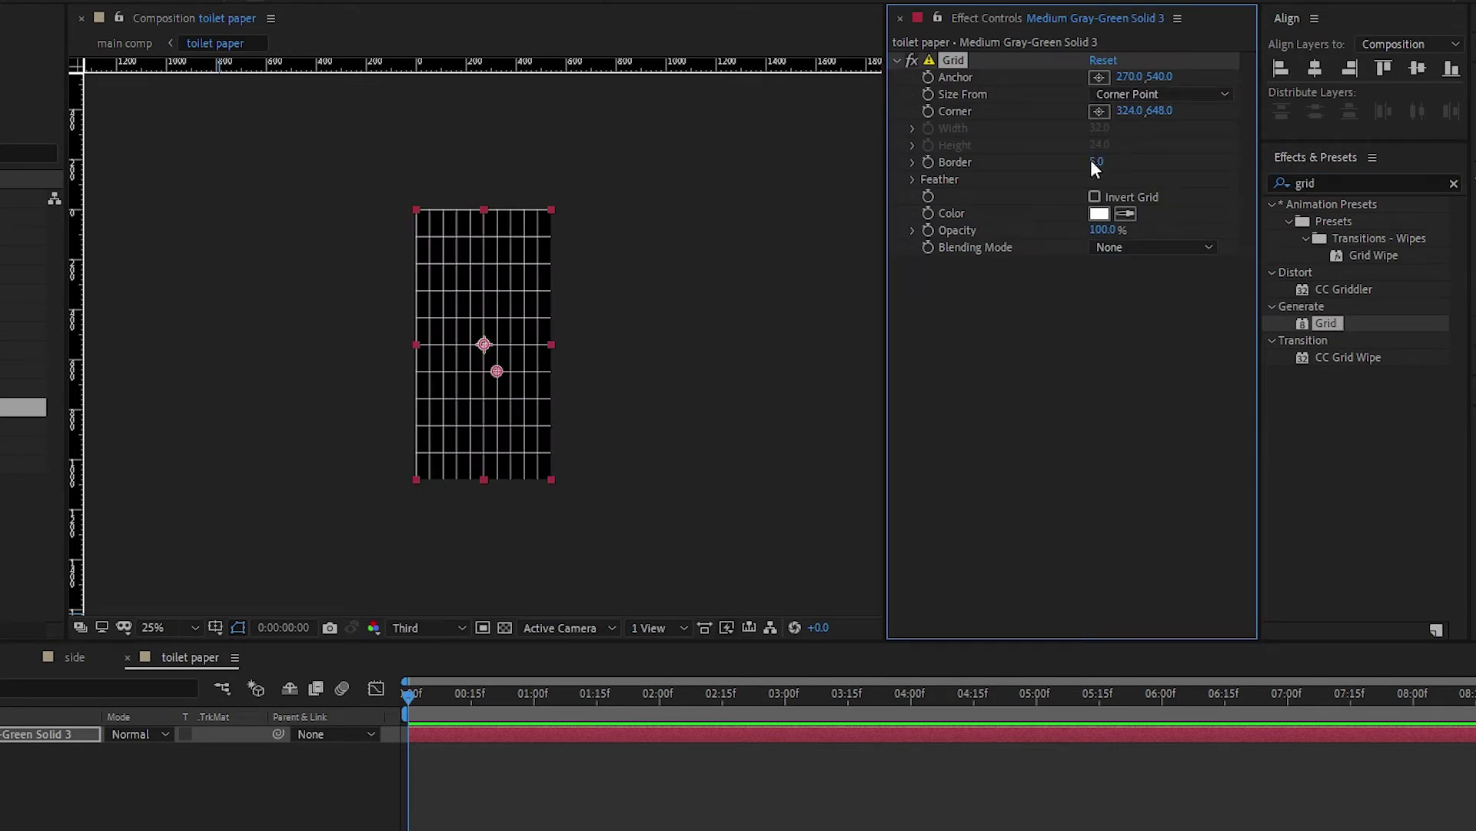
{"action": "key", "text": "Return"}
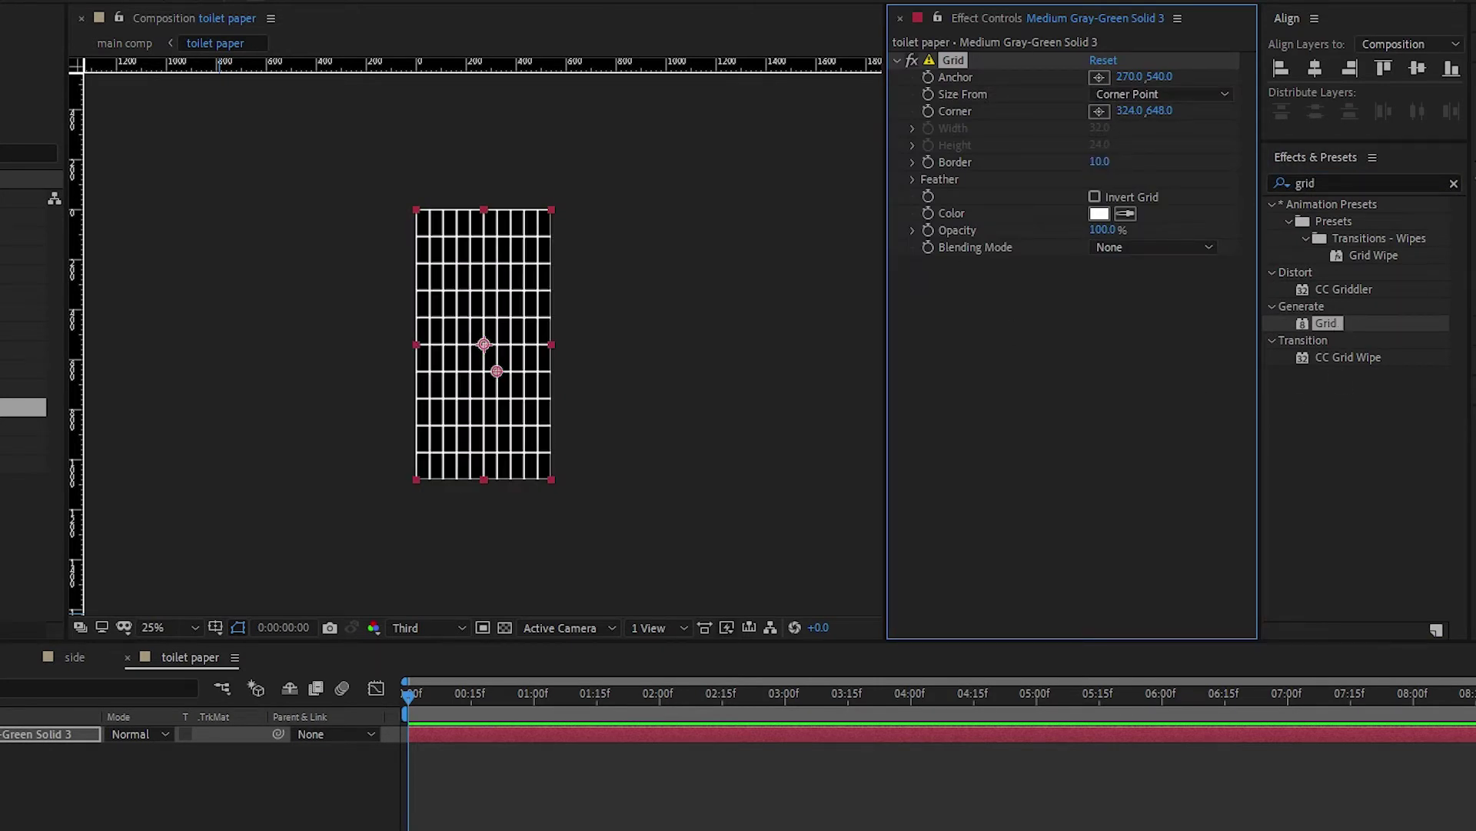
Return to the main comp and place vertical guides at the side layer's left and right edges
{"action": "left_click", "coordinate": [780, 828]}
{"action": "key", "text": "Tab"}
{"action": "key", "text": "Left"}
{"action": "key", "text": "Return"}
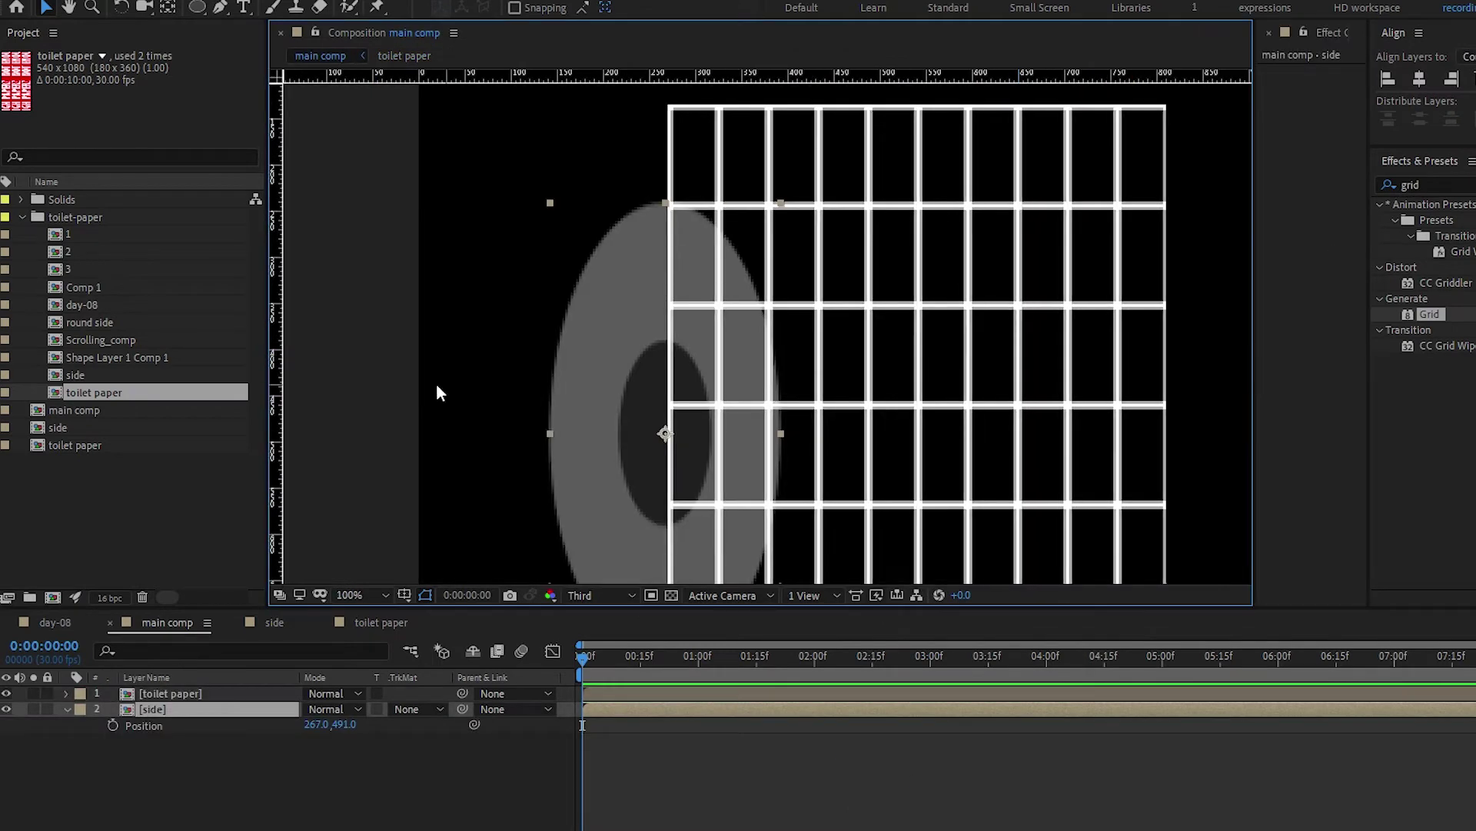
{"action": "left_click_drag", "start_coordinate": [269, 406], "coordinate": [180, 406]}
{"action": "left_click_drag", "start_coordinate": [187, 431], "coordinate": [357, 497]}
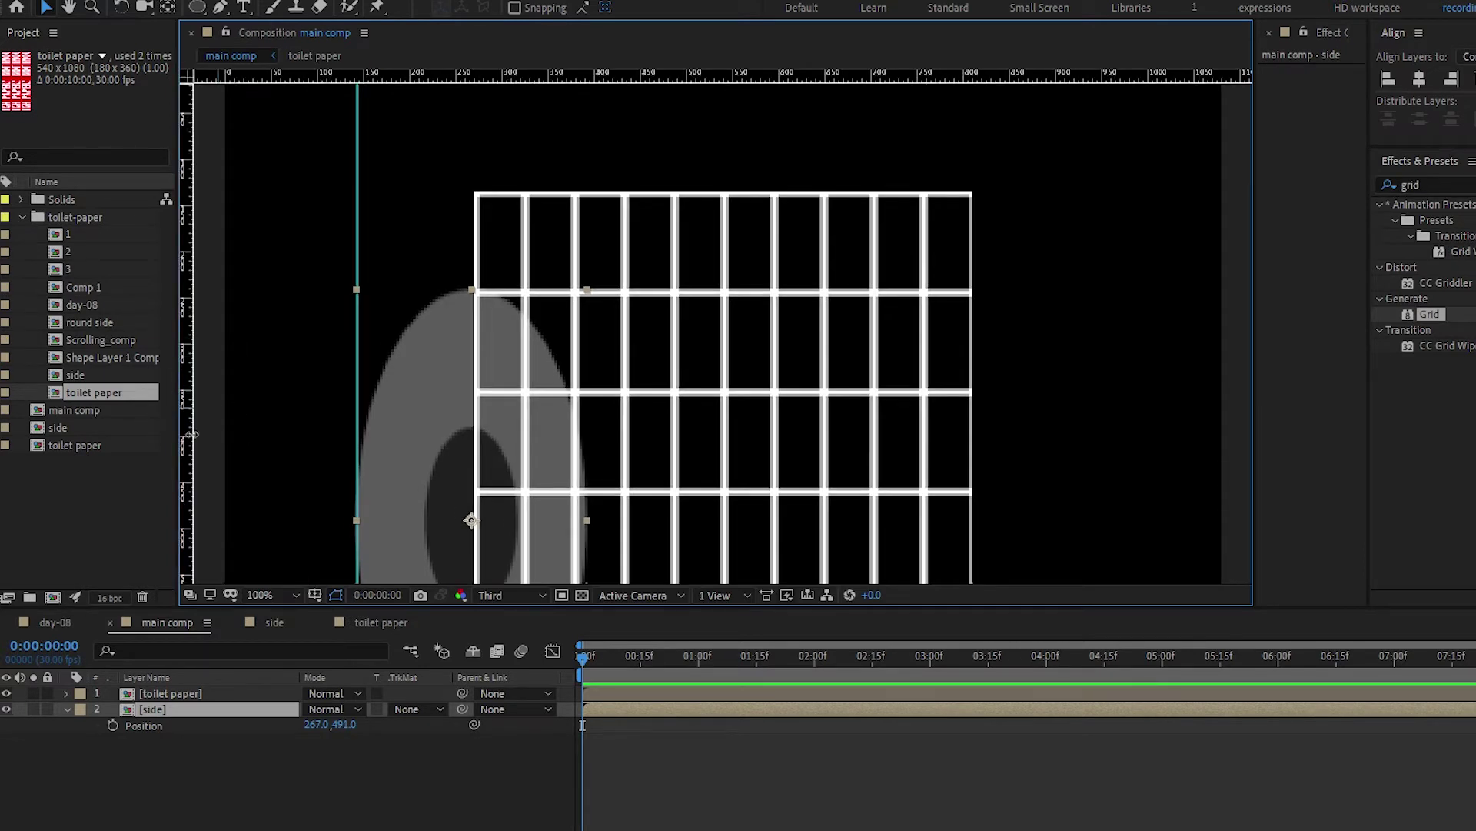
{"action": "left_click_drag", "start_coordinate": [190, 435], "coordinate": [588, 533]}
Place horizontal guides at the side layer's top and bottom edges and lock the side layer
{"action": "left_click_drag", "start_coordinate": [492, 77], "coordinate": [473, 289]}
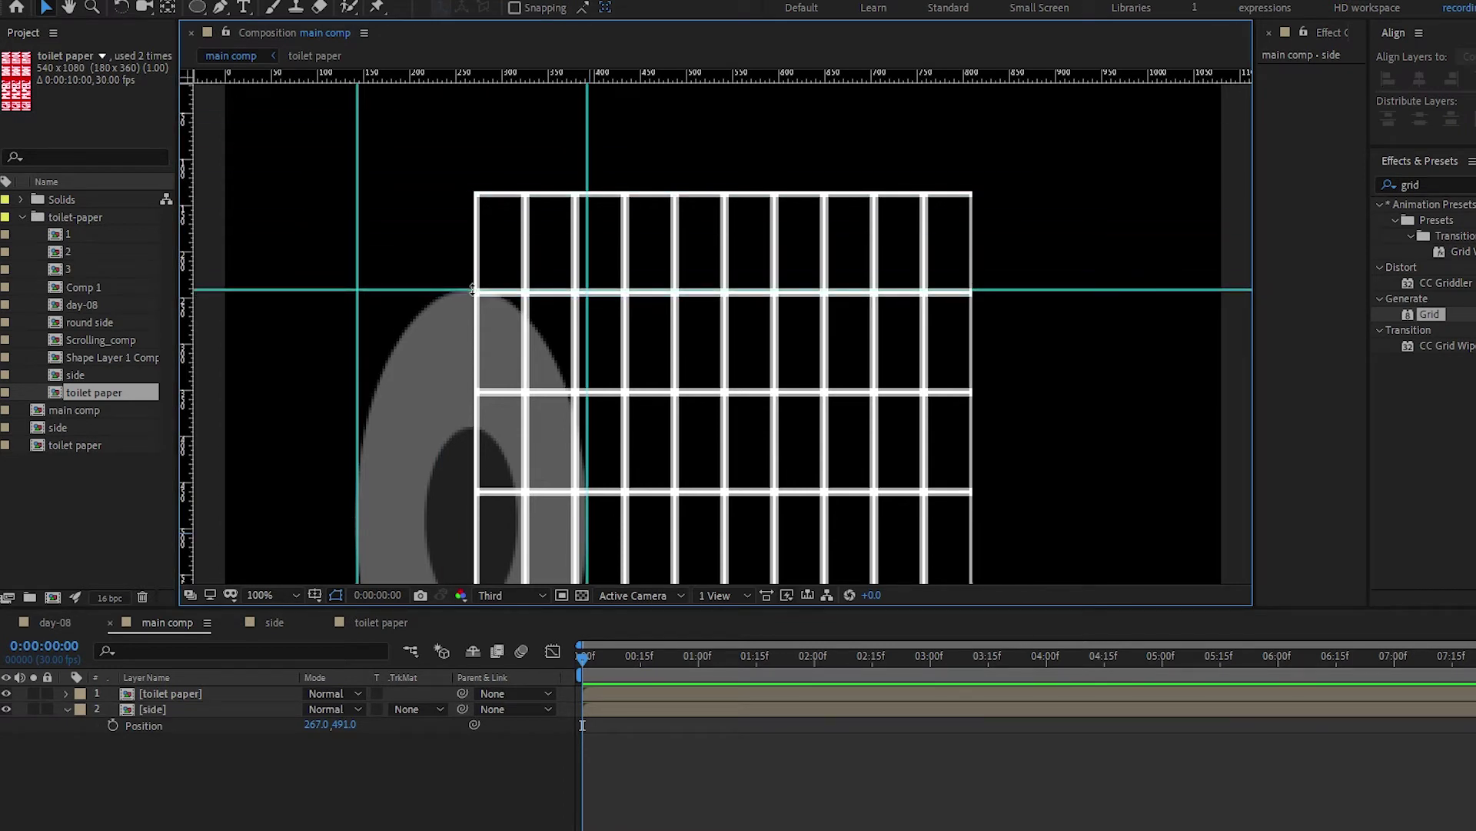
{"action": "left_click_drag", "start_coordinate": [575, 514], "coordinate": [553, 245]}
{"action": "left_click_drag", "start_coordinate": [433, 77], "coordinate": [519, 466]}
{"action": "left_click", "coordinate": [47, 708]}
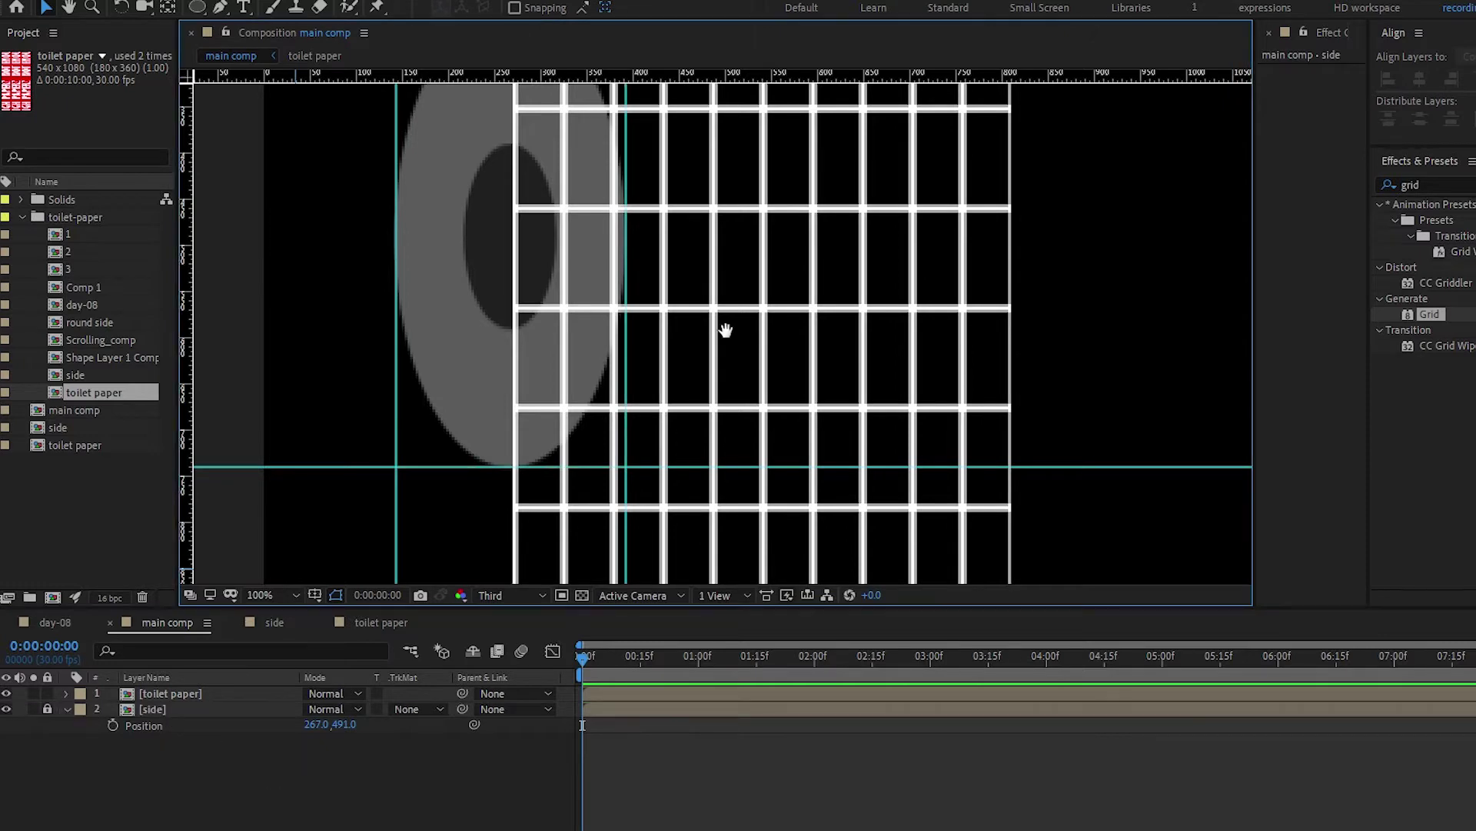
Move the toilet paper layer so its top-left corner sits near the intersection of the top guide and the side's right guide
{"action": "scroll", "coordinate": [696, 292], "scroll_direction": "up", "scroll_amount": 4}
{"action": "left_click", "coordinate": [696, 292]}
{"action": "scroll", "coordinate": [628, 191], "scroll_direction": "up", "scroll_amount": 2}
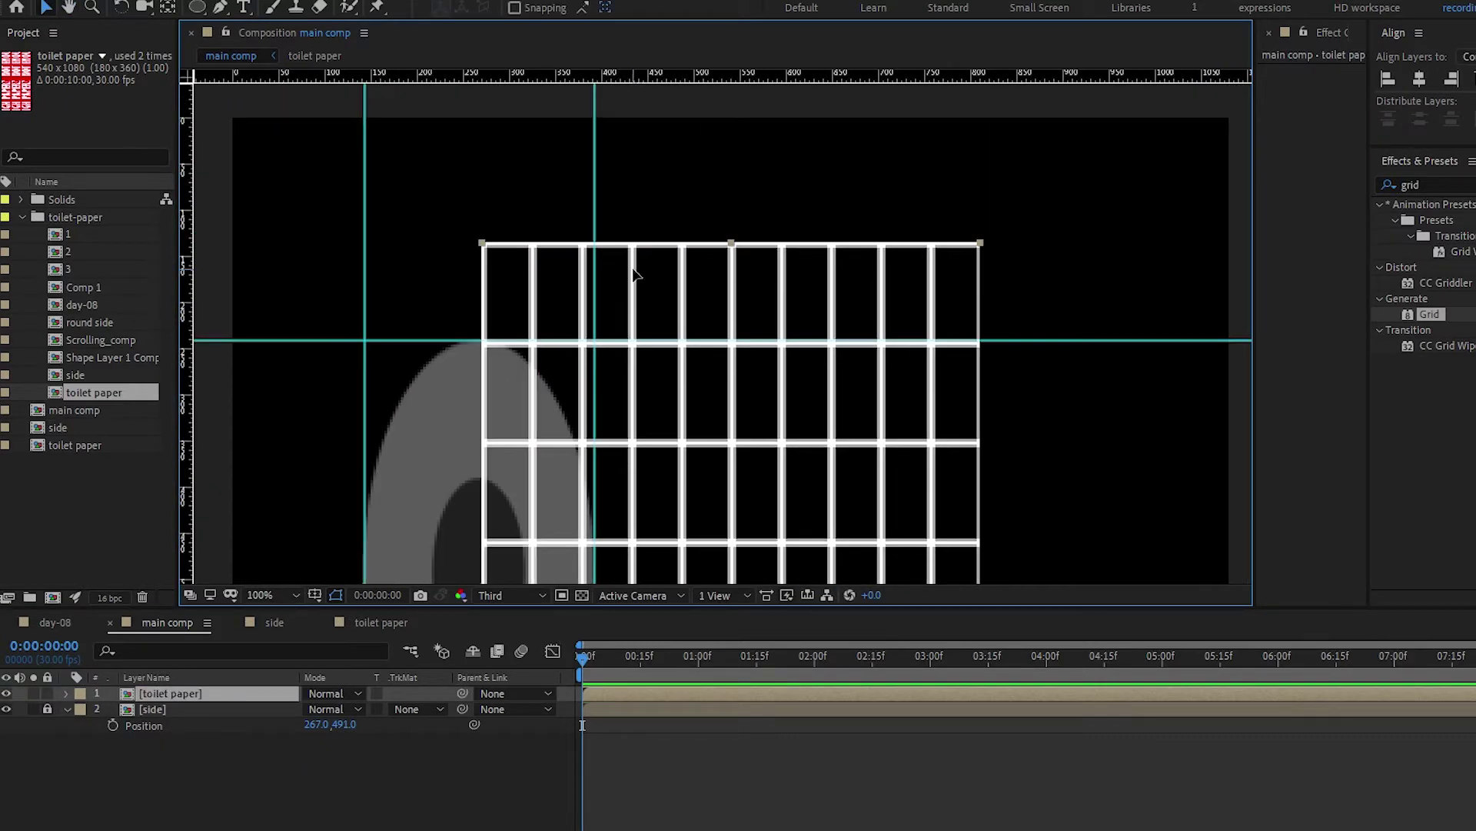
{"action": "left_click_drag", "start_coordinate": [639, 281], "coordinate": [750, 377]}
{"action": "scroll", "coordinate": [603, 368], "scroll_direction": "up", "scroll_amount": 2}
{"action": "scroll", "coordinate": [603, 368], "scroll_direction": "up", "scroll_amount": 4}
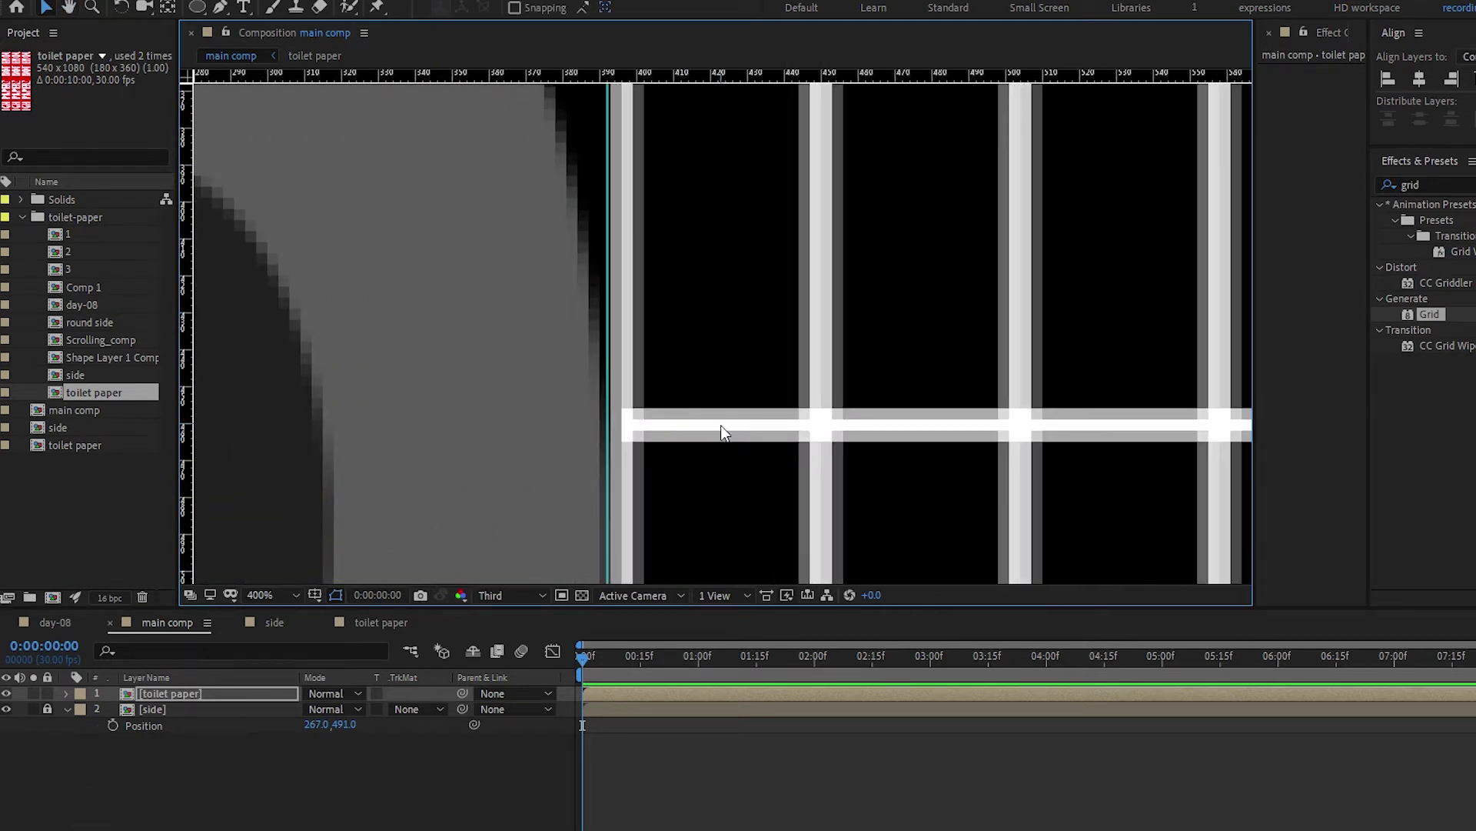
Nudge the toilet paper layer left until its left edge meets the guide at the side's right edge
{"action": "key", "text": "Left"}
{"action": "key", "text": "Left"}
{"action": "key", "text": "Left"}
{"action": "key", "text": "Left"}
{"action": "key", "text": "Left"}
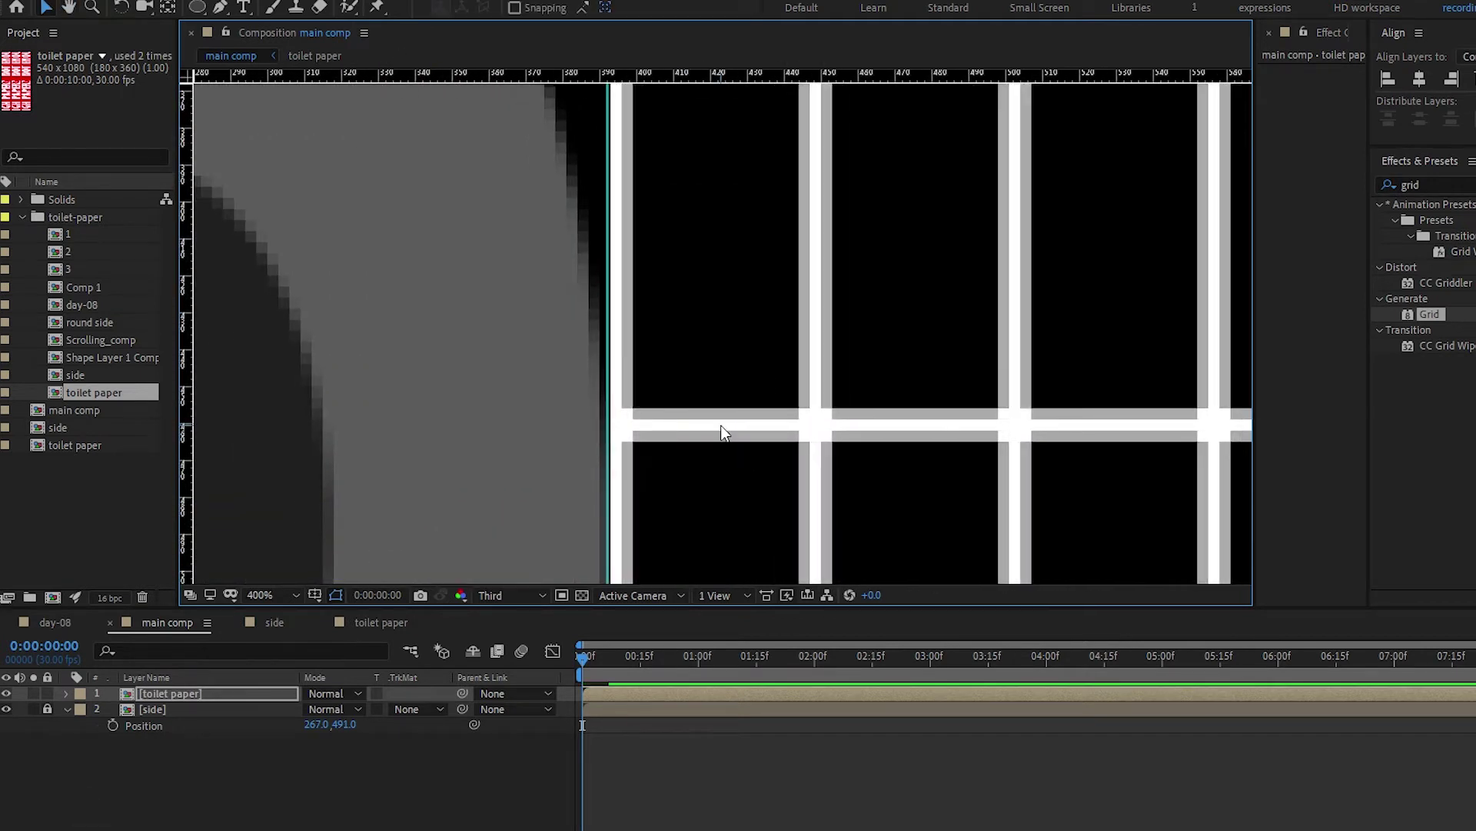
{"action": "key", "text": "Left"}
{"action": "key", "text": "Left"}
{"action": "key", "text": "Left"}
{"action": "key", "text": "Left"}
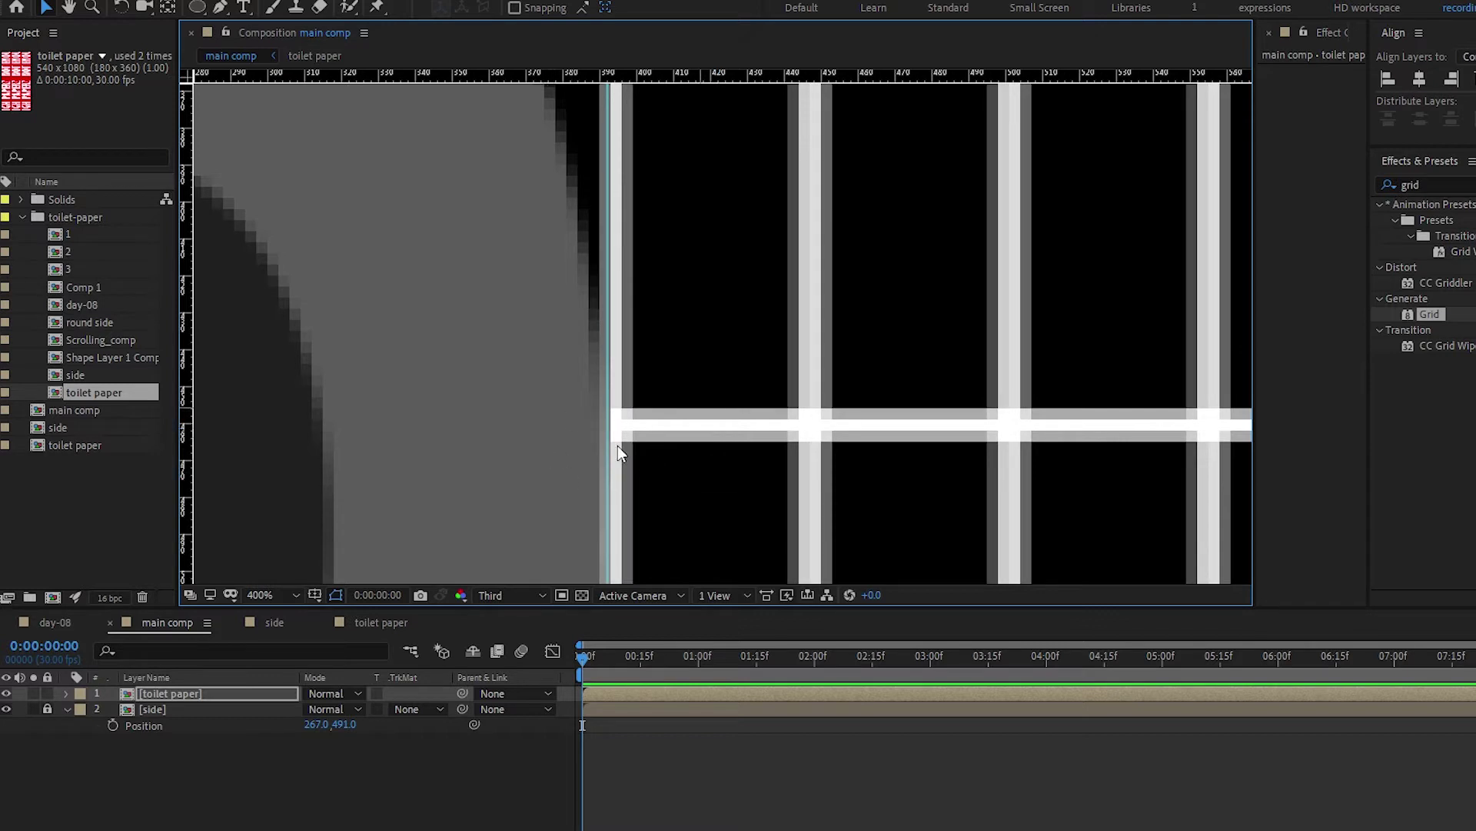
{"action": "scroll", "coordinate": [580, 444], "scroll_direction": "down", "scroll_amount": 1}
Apply Mesh Warp to the toilet paper layer with 4 rows, 2 columns and quality 10
{"action": "left_click", "coordinate": [1436, 184]}
{"action": "type", "text": "warp"}
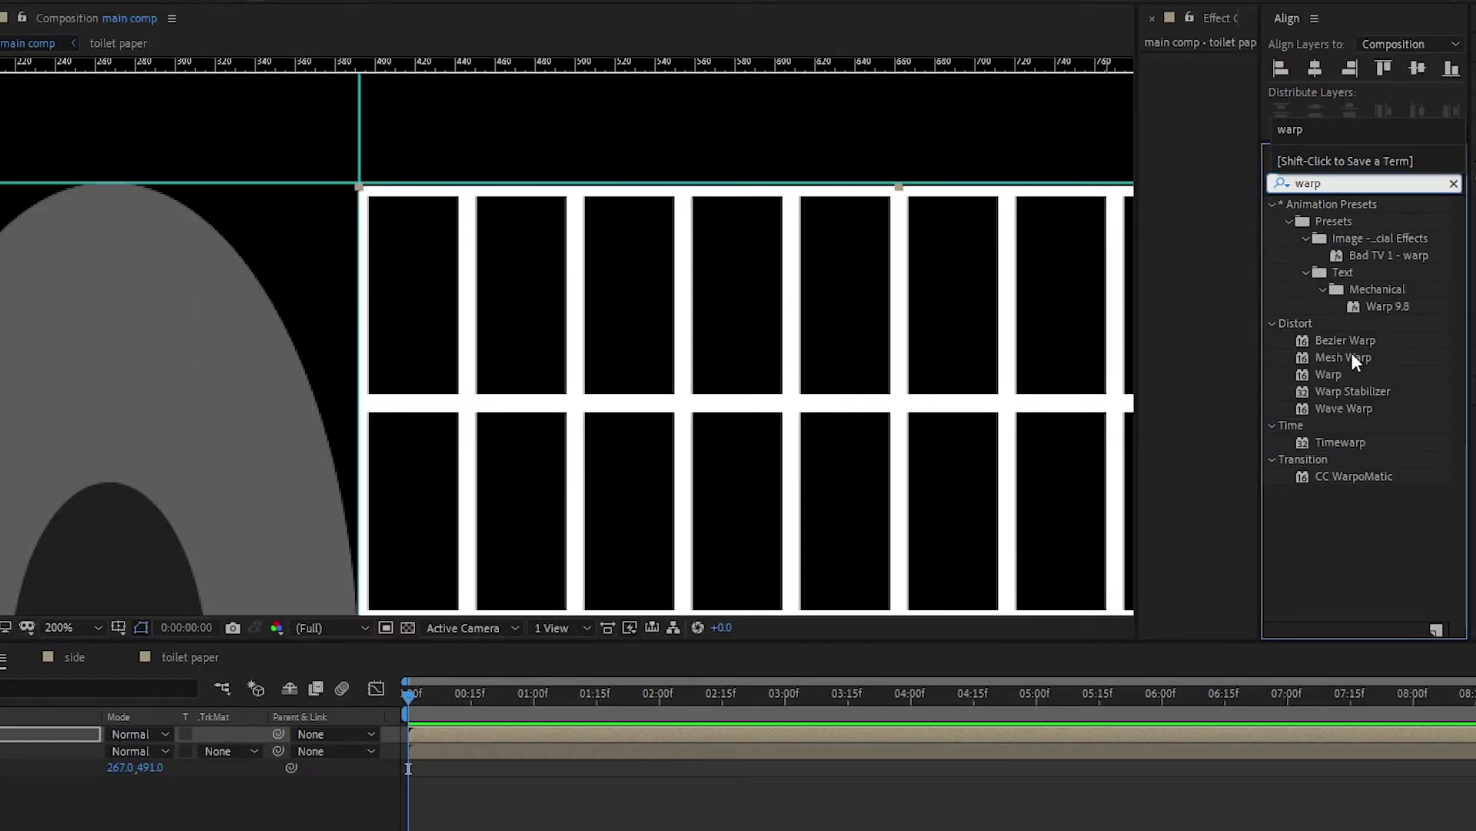
{"action": "double_click", "coordinate": [1445, 346]}
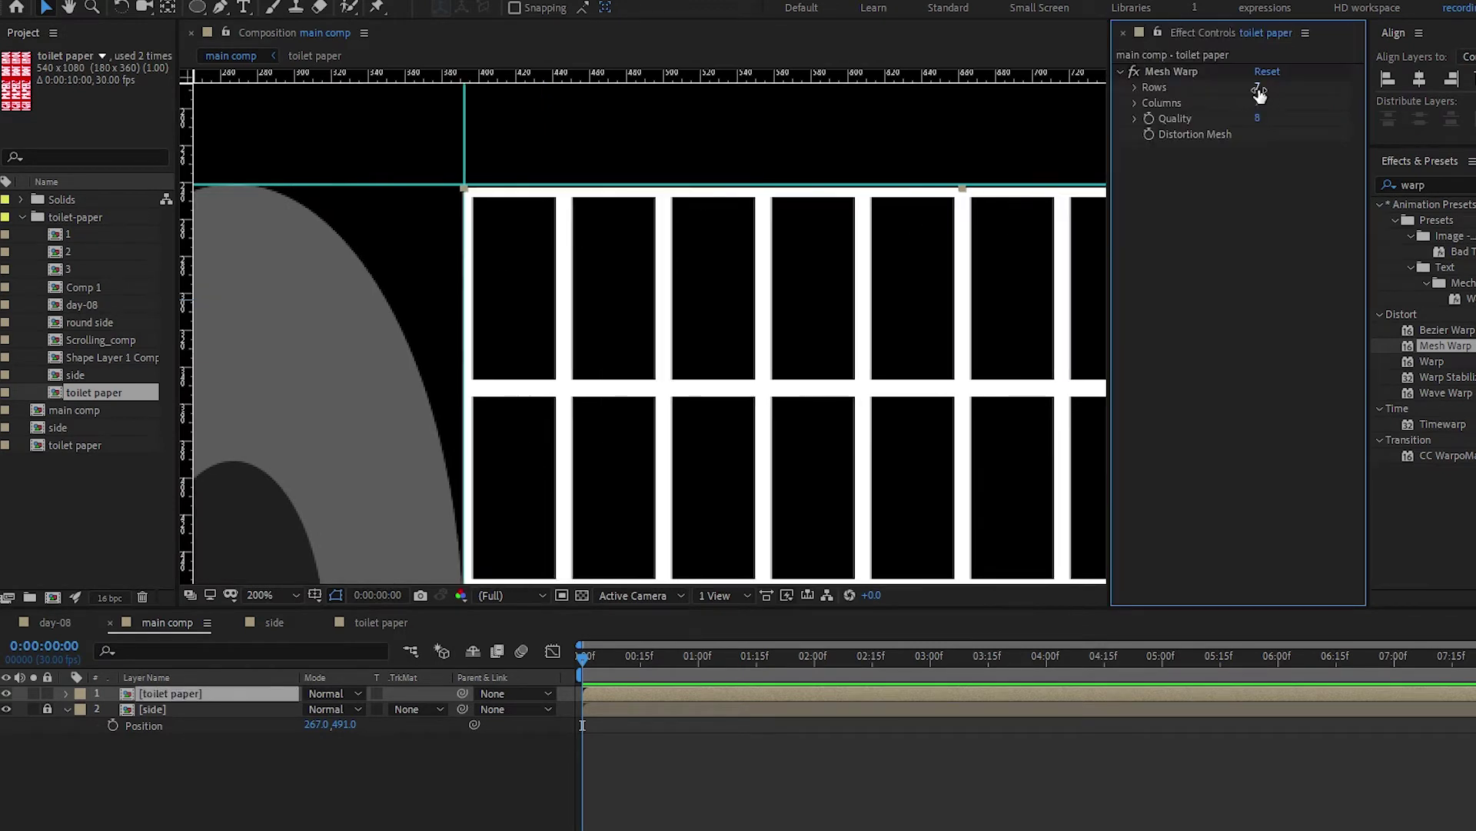
{"action": "left_click", "coordinate": [1270, 88]}
{"action": "type", "text": "4"}
{"action": "key", "text": "Tab"}
{"action": "type", "text": "2"}
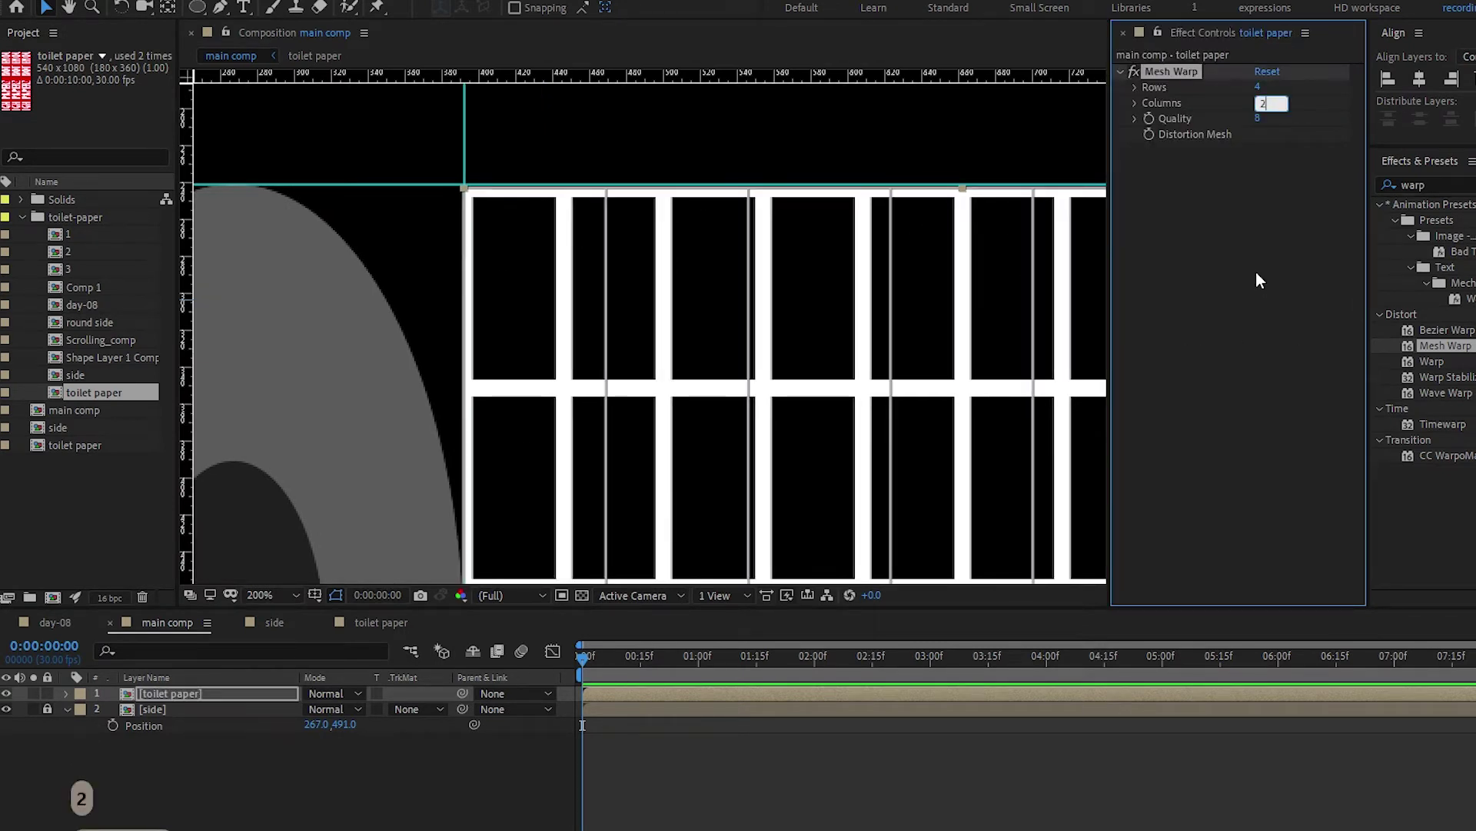
{"action": "key", "text": "Tab"}
{"action": "type", "text": "10"}
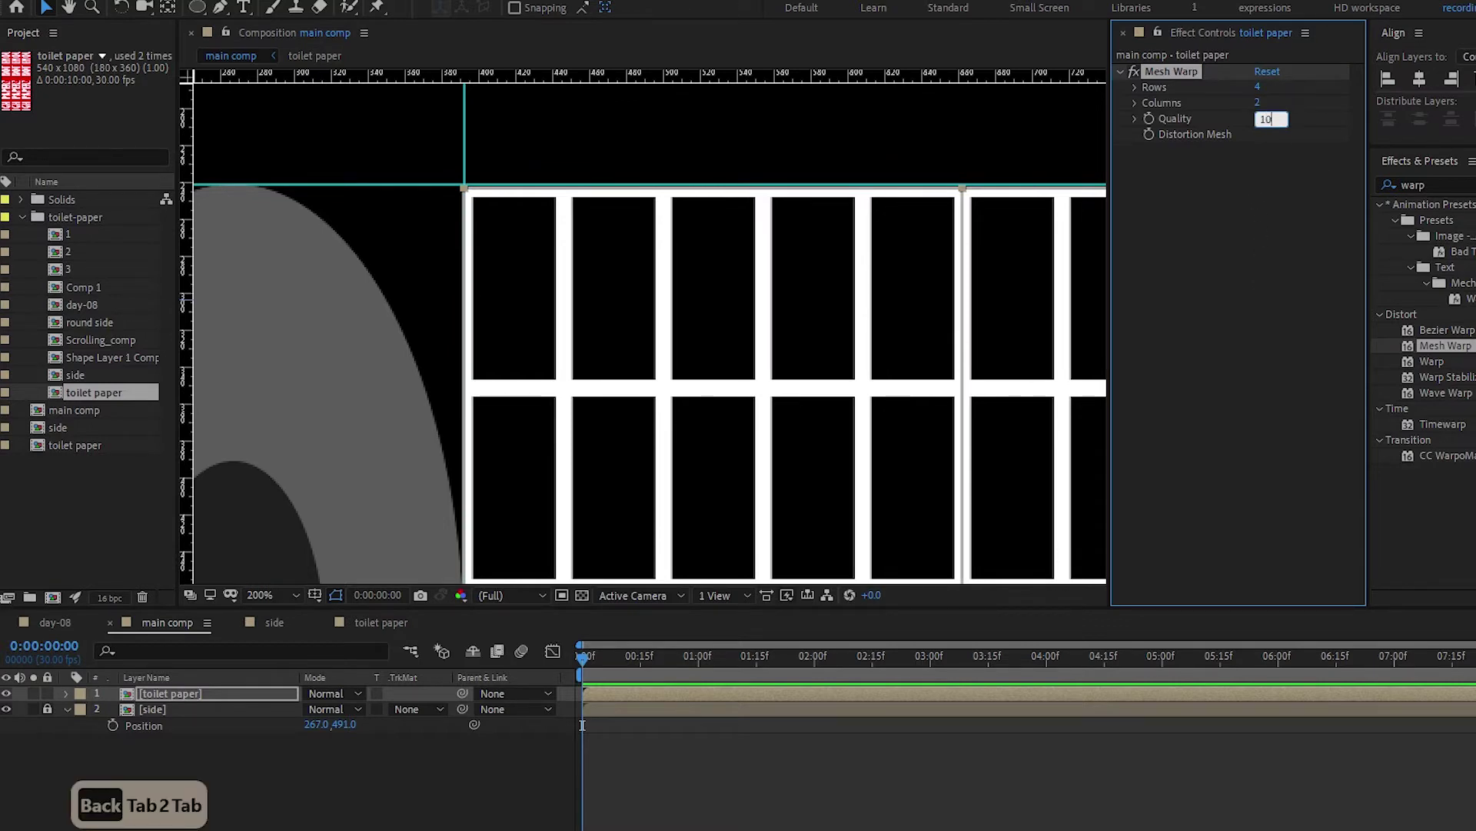
{"action": "key", "text": "Tab"}
{"action": "left_click", "coordinate": [1185, 262]}
Lock the guides in the main comp
{"action": "left_click_drag", "start_coordinate": [628, 256], "coordinate": [844, 406]}
{"action": "left_click", "coordinate": [293, 12]}
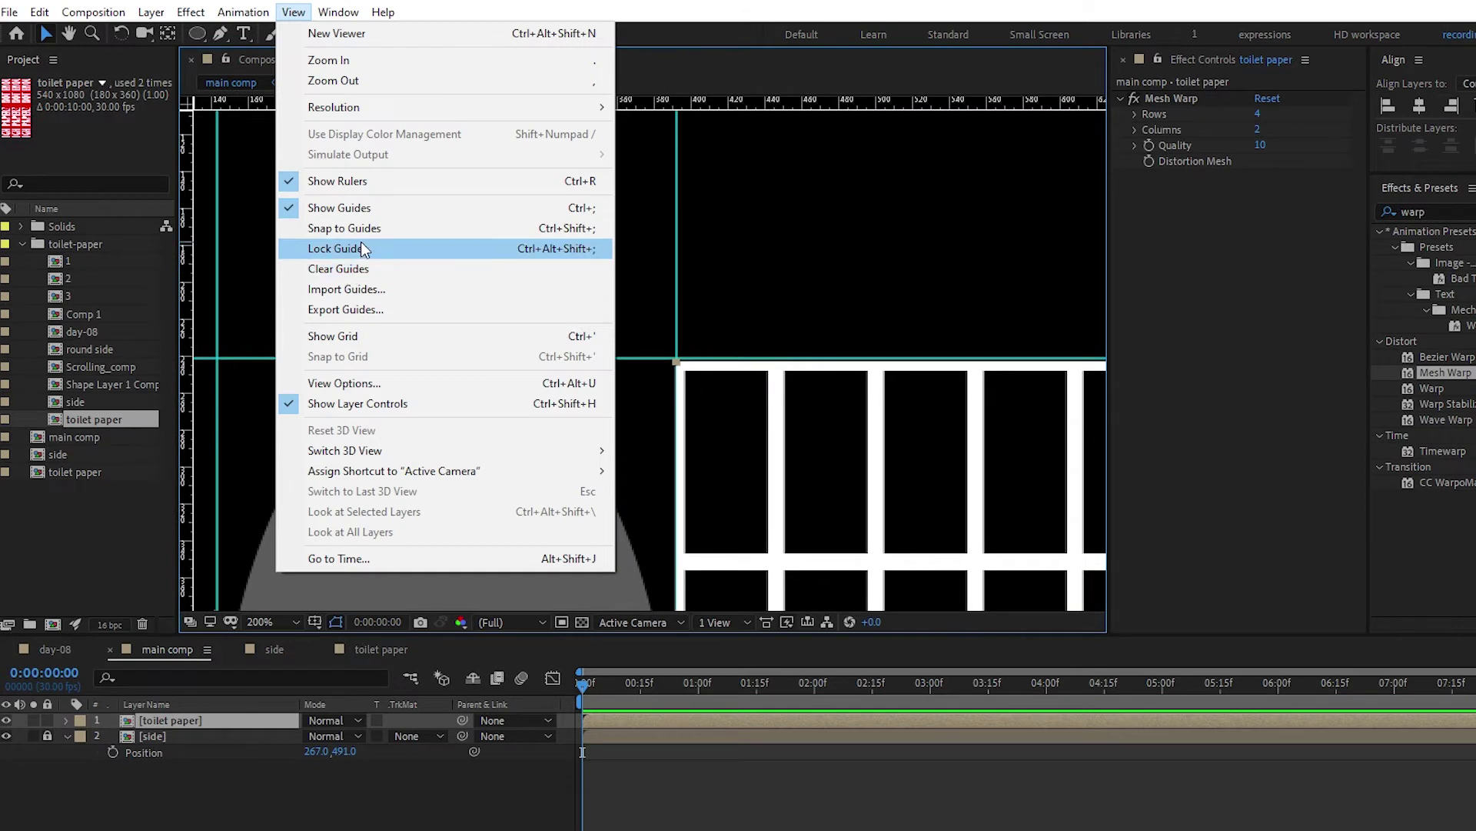
{"action": "left_click", "coordinate": [363, 245]}
Shift the three top mesh points of the toilet paper layer left so the first one sits on the side's top centre
{"action": "left_click", "coordinate": [1178, 95]}
{"action": "left_click", "coordinate": [1179, 71]}
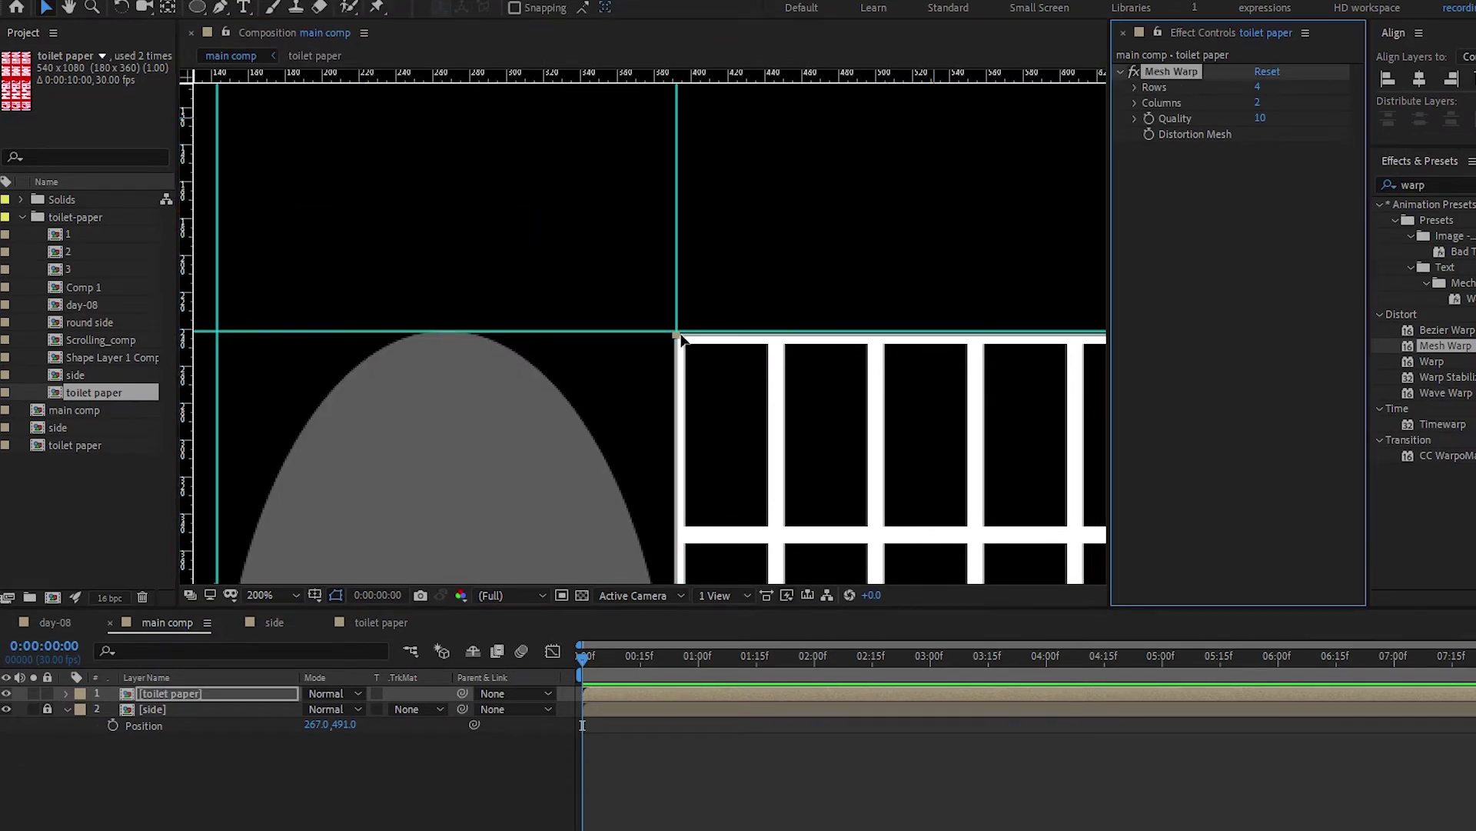
{"action": "left_click_drag", "start_coordinate": [790, 400], "coordinate": [580, 357]}
{"action": "scroll", "coordinate": [580, 358], "scroll_direction": "down", "scroll_amount": 1}
{"action": "left_click", "coordinate": [522, 324]}
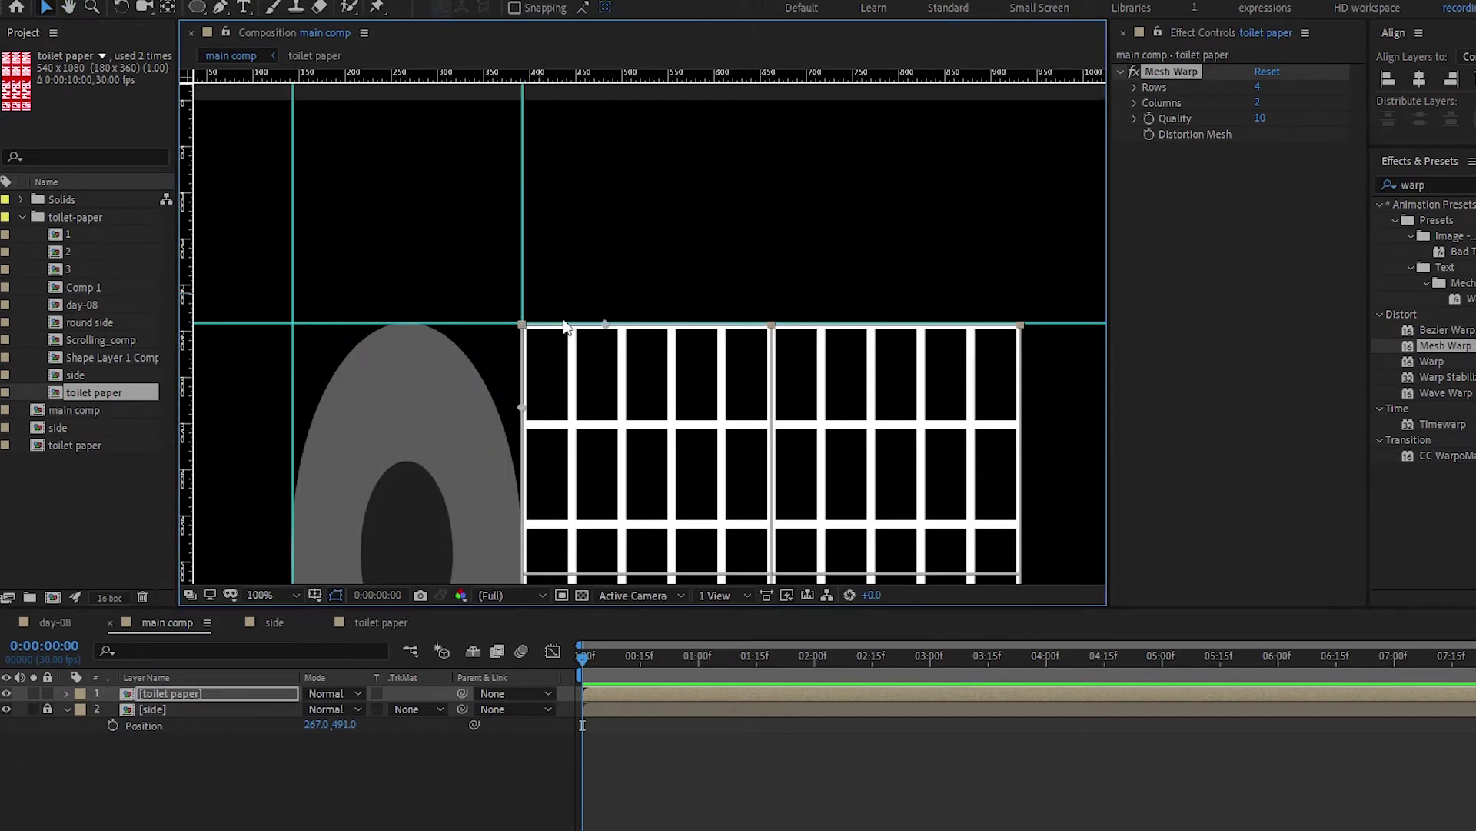
{"action": "left_click", "coordinate": [772, 324]}
{"action": "left_click", "coordinate": [1021, 325]}
{"action": "left_click_drag", "start_coordinate": [515, 323], "coordinate": [411, 326]}
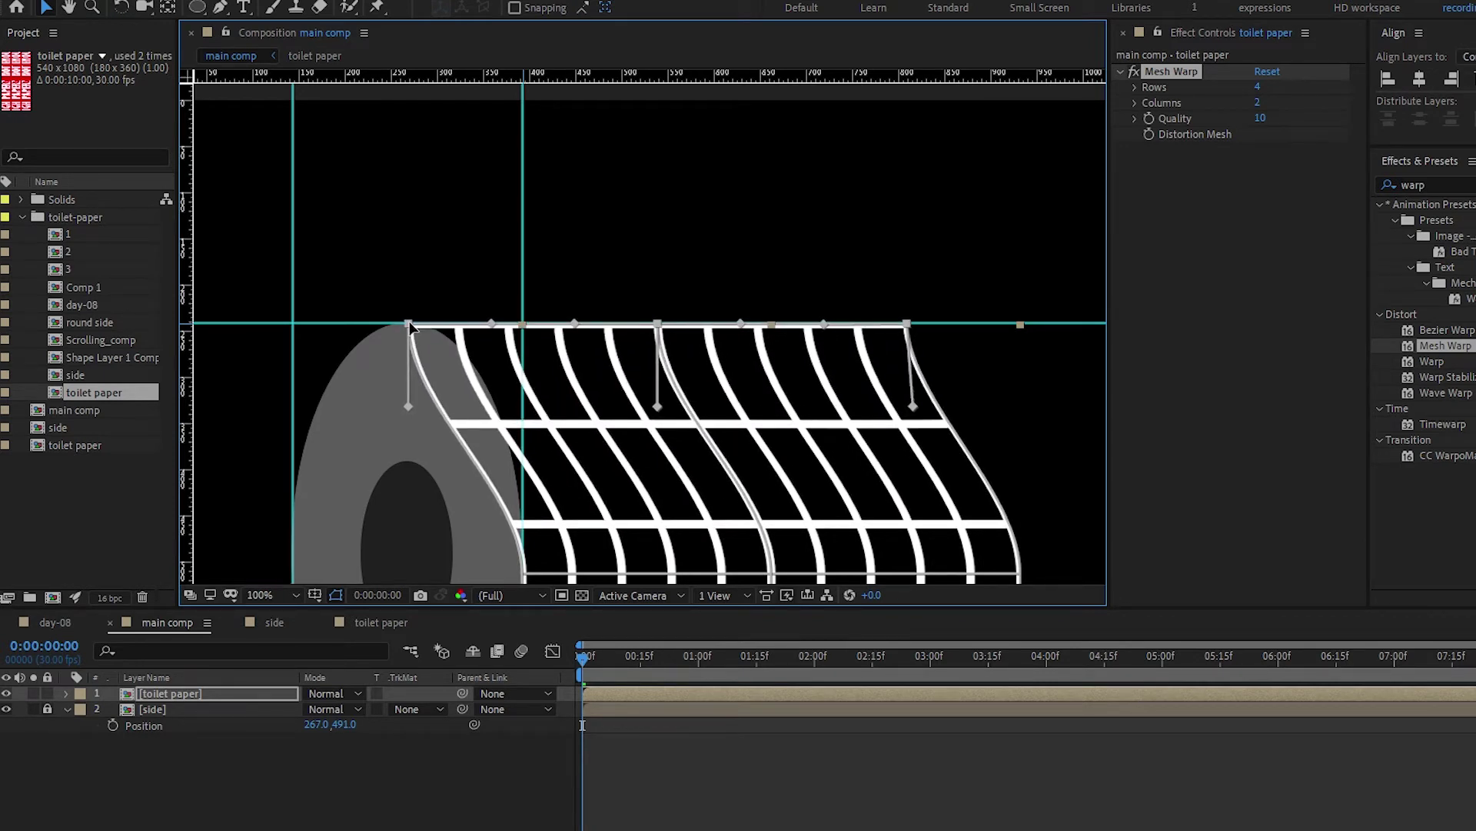
Add a vertical guide through the centre of the side layer
{"action": "left_click_drag", "start_coordinate": [431, 423], "coordinate": [496, 340]}
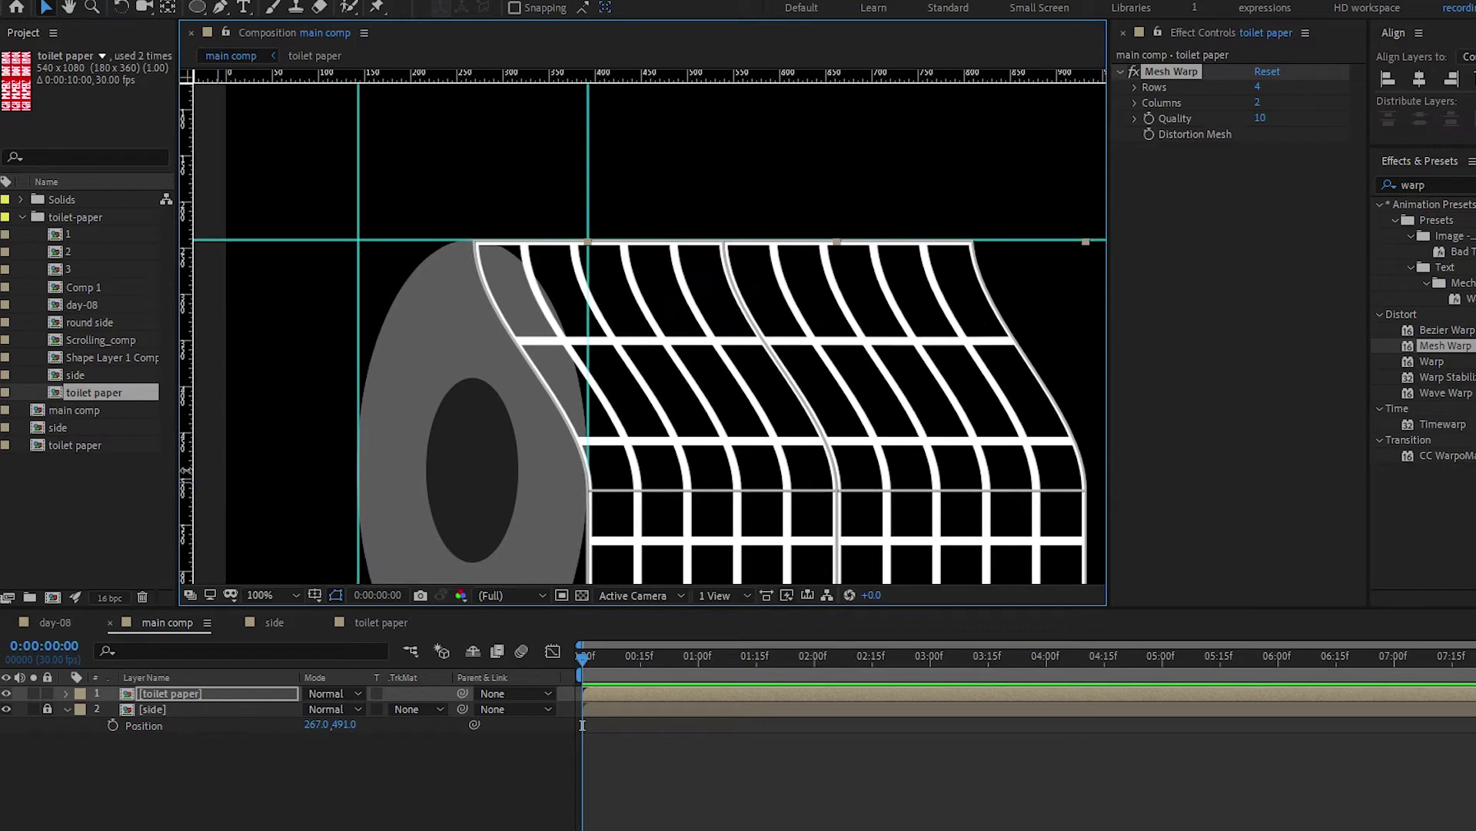
{"action": "left_click_drag", "start_coordinate": [185, 470], "coordinate": [472, 471]}
{"action": "left_click", "coordinate": [472, 471]}
Bend the top-left mesh point's downward tangent so the strip's left edge follows the side's round outline
{"action": "scroll", "coordinate": [616, 438], "scroll_direction": "up", "scroll_amount": 4}
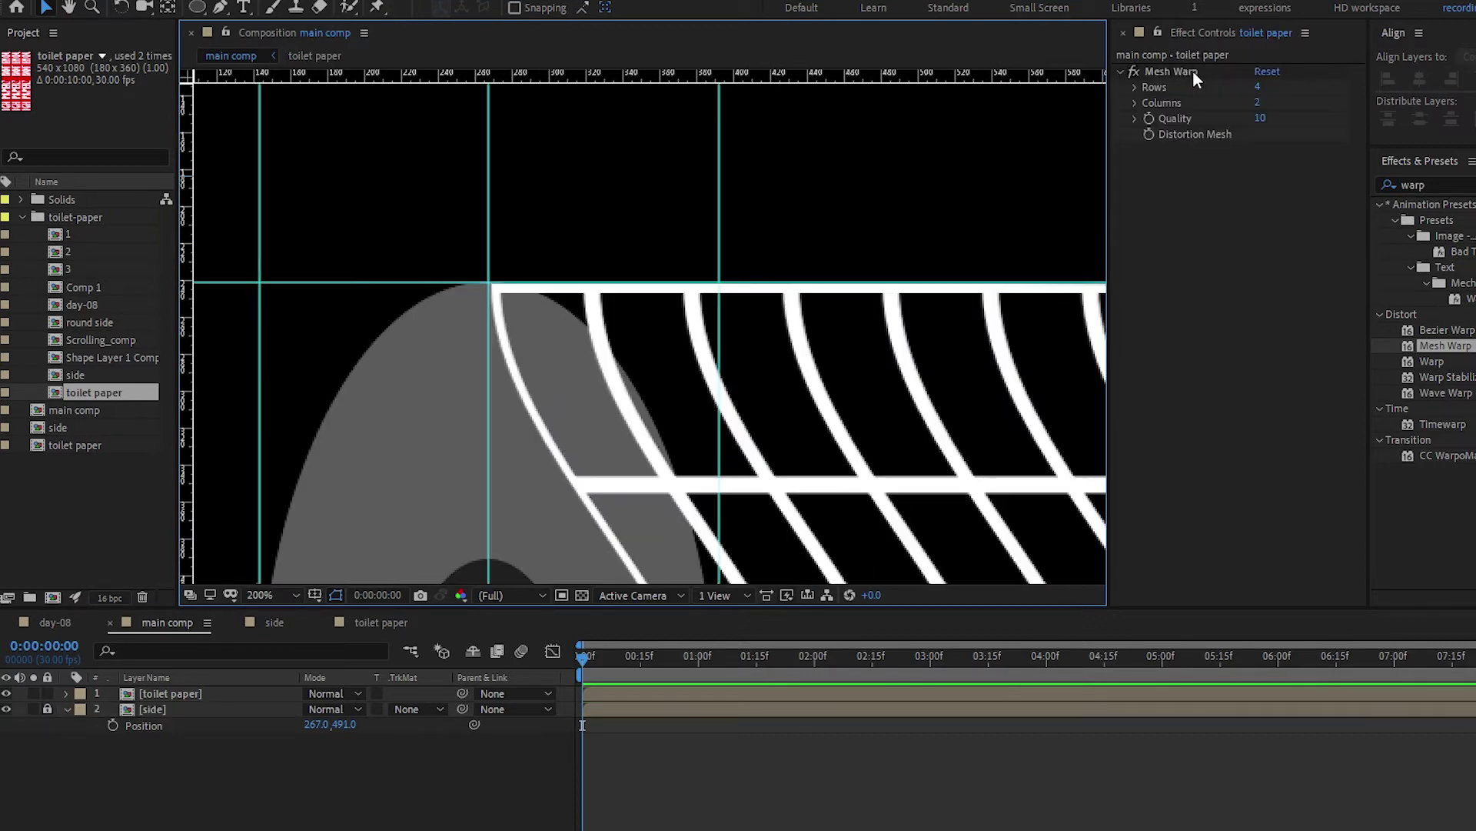
{"action": "left_click", "coordinate": [1193, 71]}
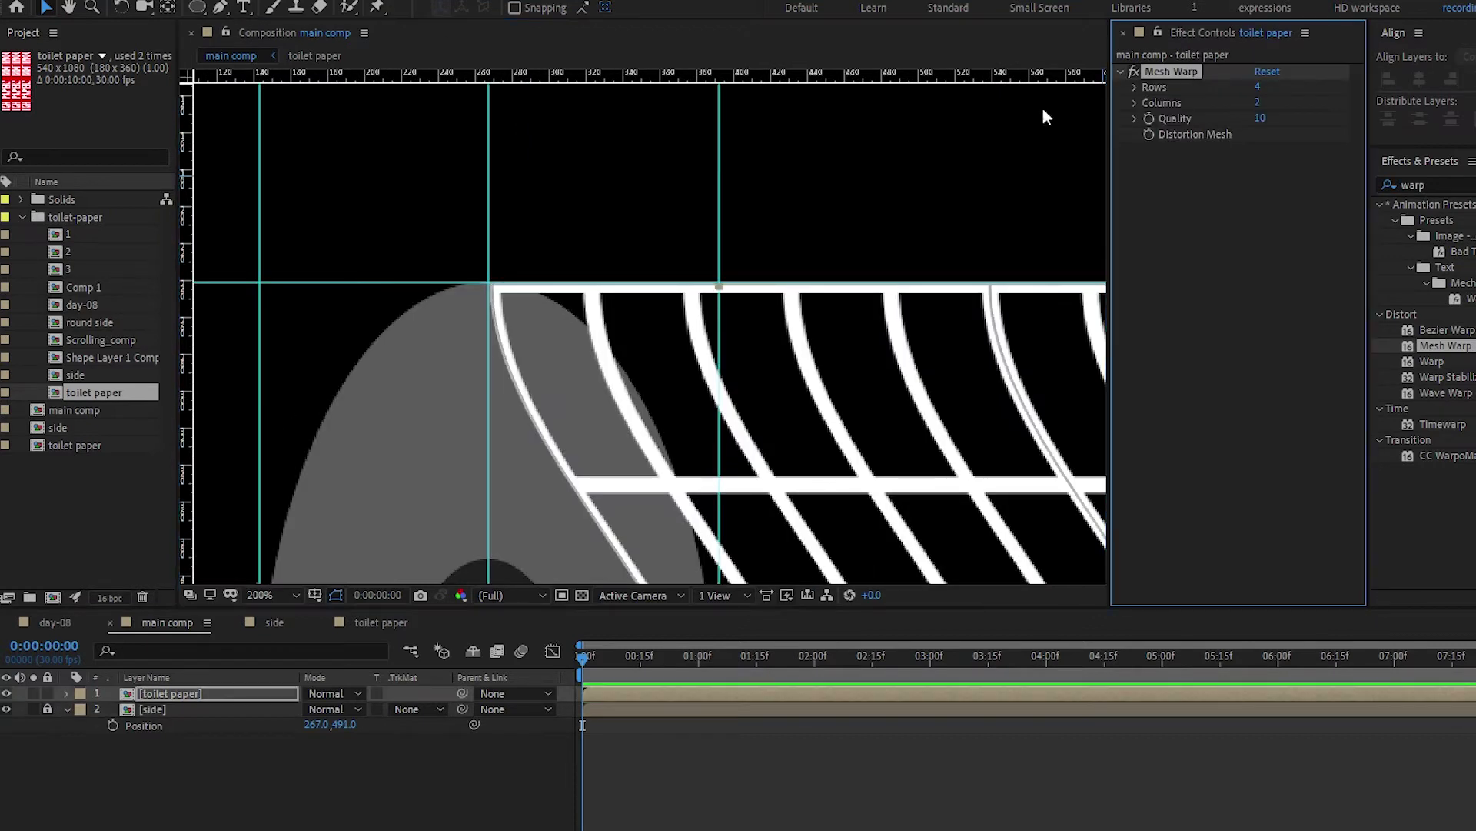
{"action": "left_click", "coordinate": [491, 285]}
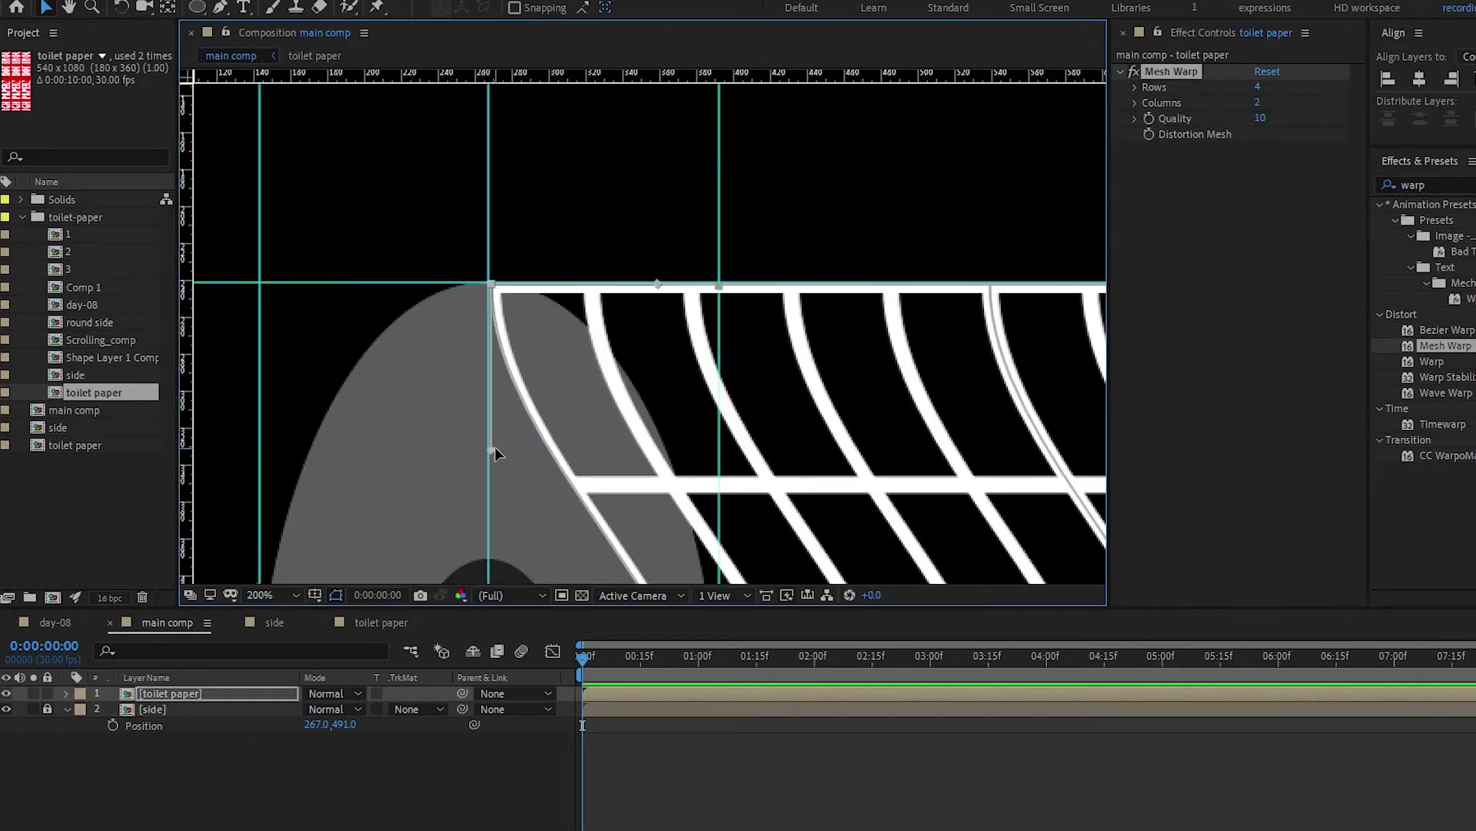
{"action": "left_click_drag", "start_coordinate": [502, 450], "coordinate": [691, 320]}
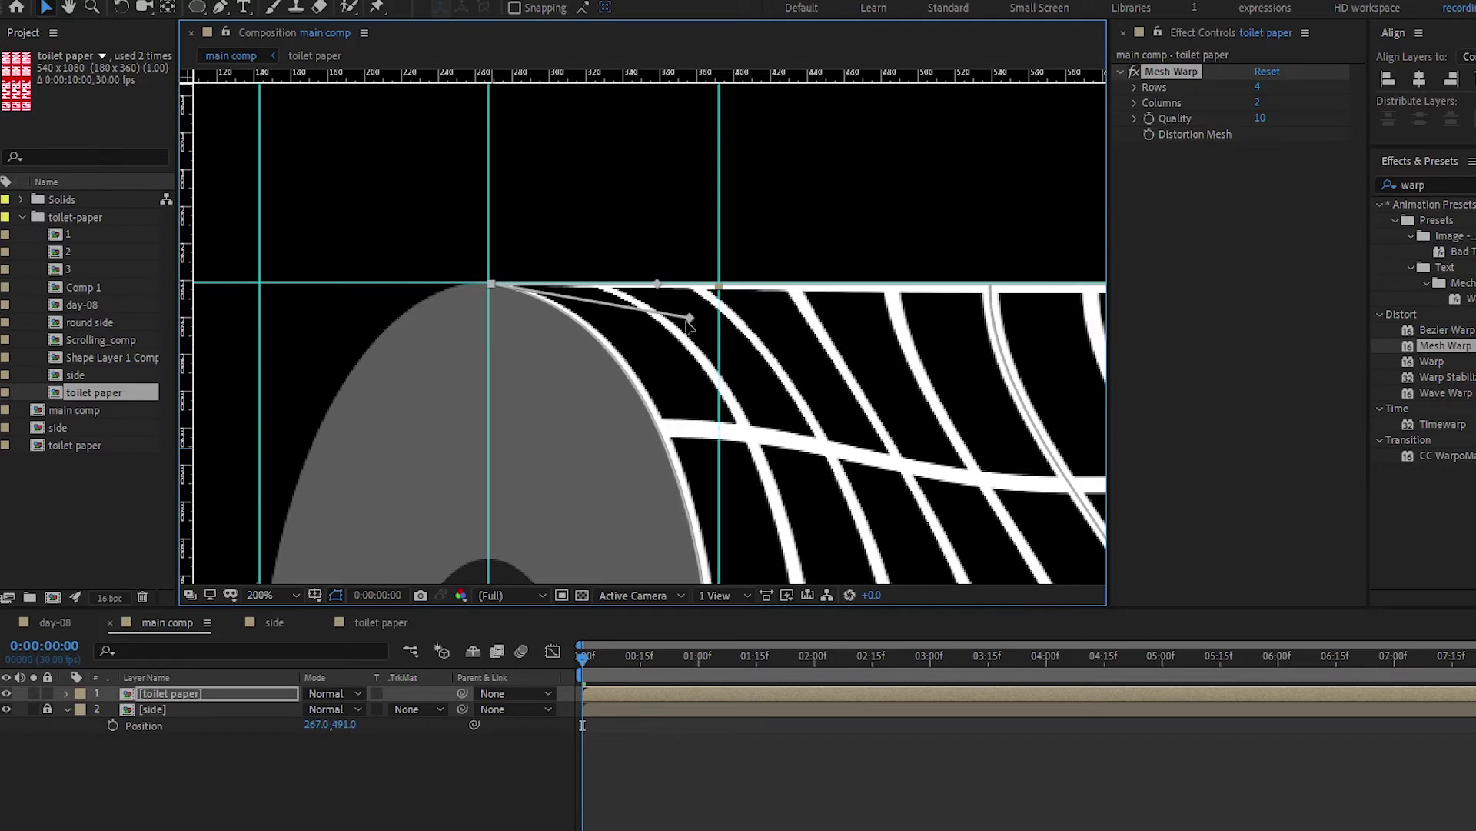
Bend the downward tangents of the top-middle and top-right mesh points to match the curve of the strip's left edge
{"action": "left_click_drag", "start_coordinate": [699, 420], "coordinate": [643, 235]}
{"action": "left_click_drag", "start_coordinate": [749, 270], "coordinate": [566, 450]}
{"action": "left_click", "coordinate": [751, 284]}
{"action": "scroll", "coordinate": [755, 456], "scroll_direction": "down", "scroll_amount": 1}
{"action": "left_click_drag", "start_coordinate": [755, 455], "coordinate": [649, 392]}
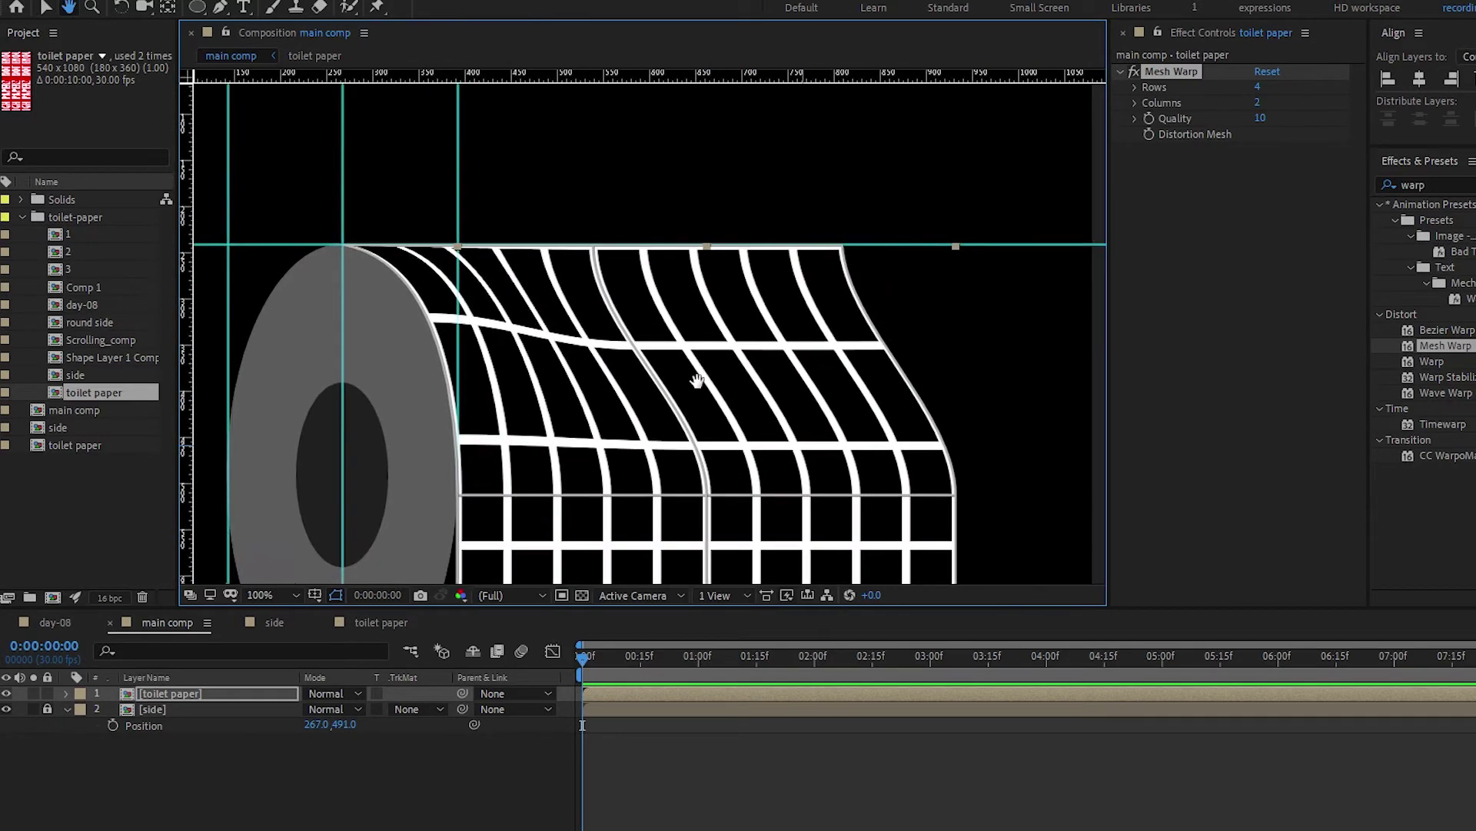
{"action": "left_click", "coordinate": [596, 248]}
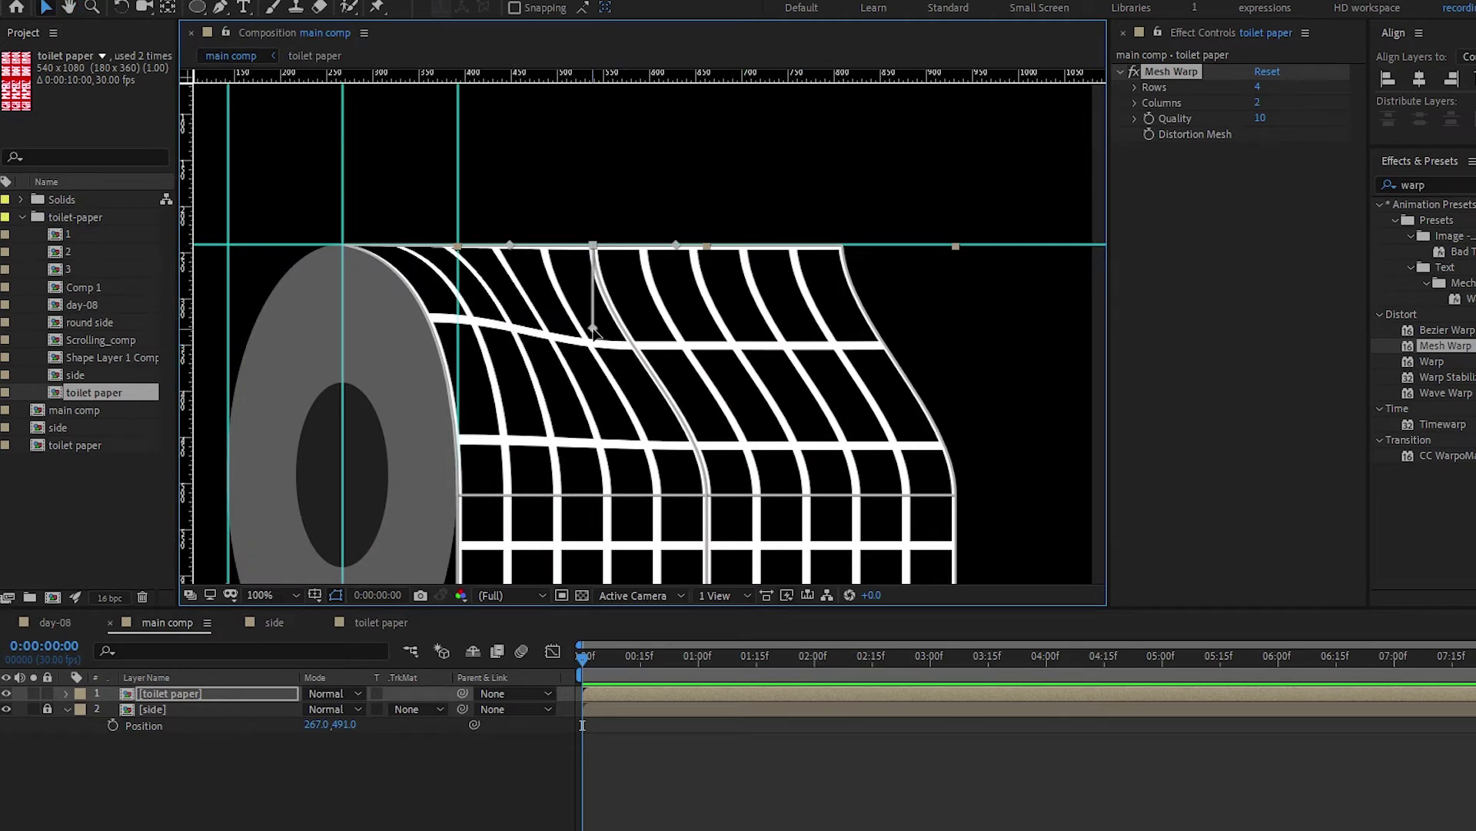
{"action": "left_click_drag", "start_coordinate": [594, 330], "coordinate": [699, 271]}
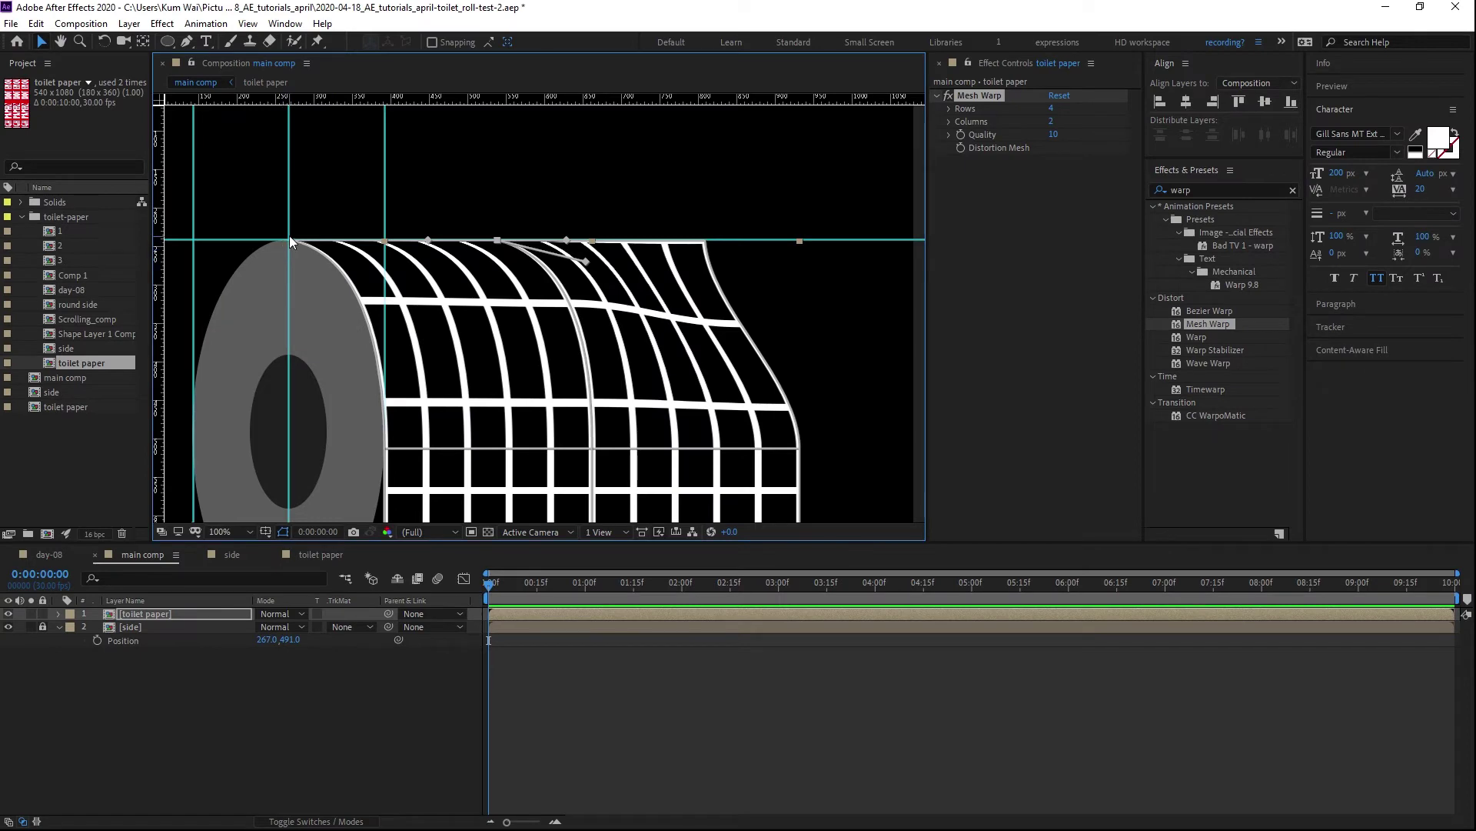
{"action": "left_click_drag", "start_coordinate": [586, 262], "coordinate": [575, 255]}
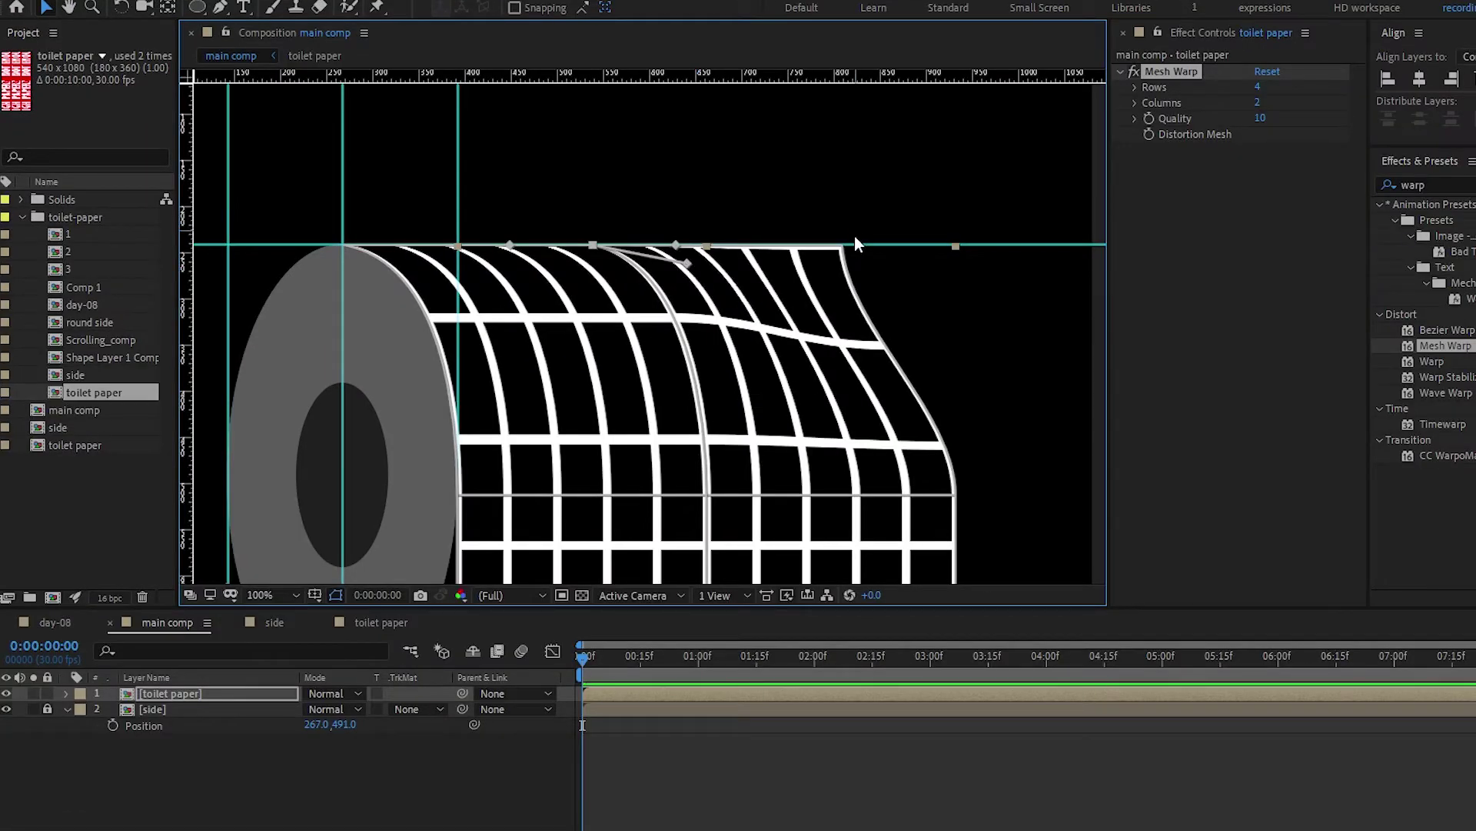
{"action": "left_click", "coordinate": [843, 246]}
{"action": "left_click_drag", "start_coordinate": [848, 326], "coordinate": [919, 266]}
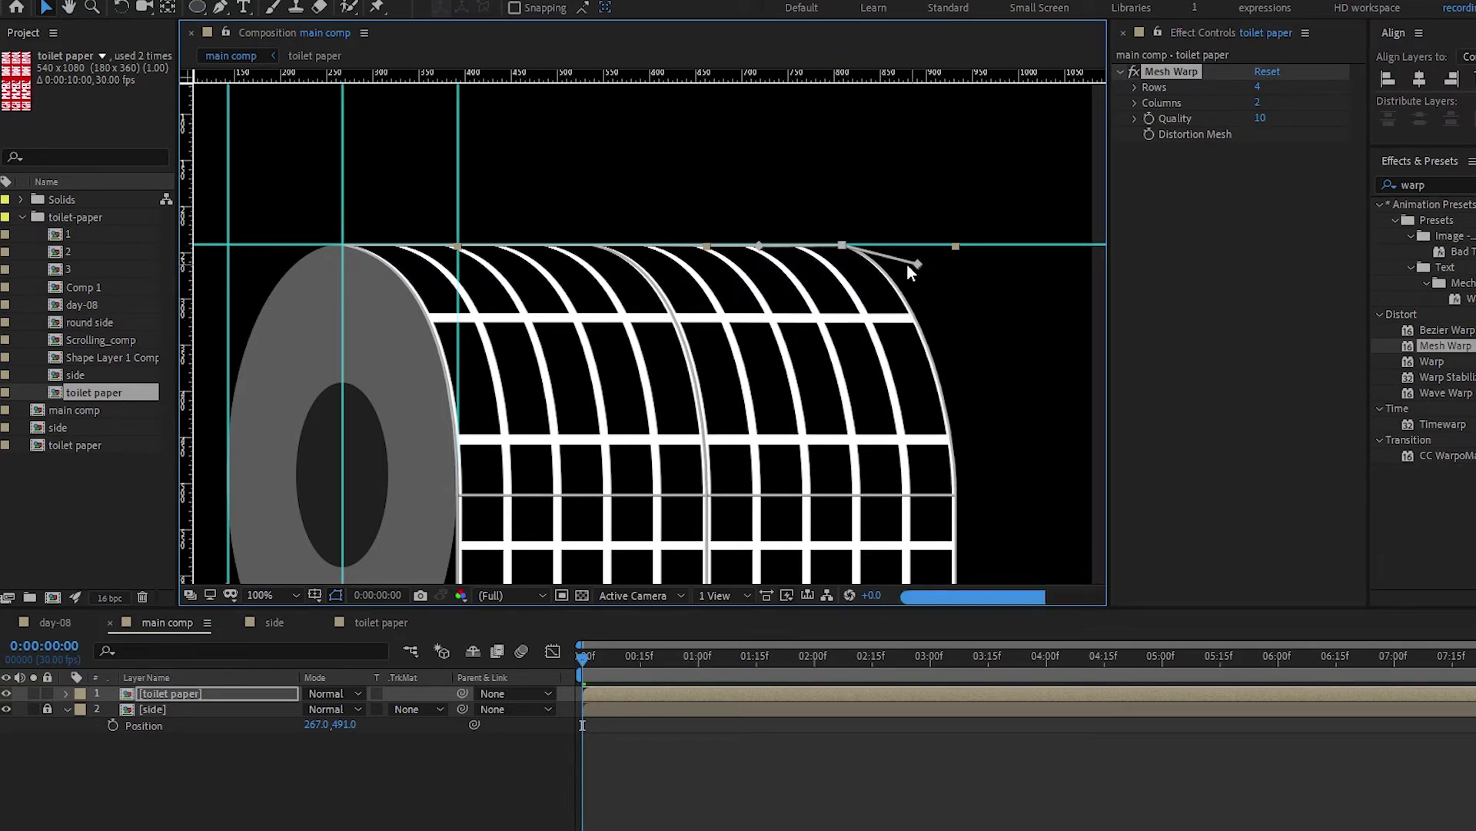
Add a horizontal guide along the first horizontal grid line below the strip's curved top edge
{"action": "left_click_drag", "start_coordinate": [757, 380], "coordinate": [709, 325]}
{"action": "scroll", "coordinate": [755, 306], "scroll_direction": "down", "scroll_amount": 1}
{"action": "scroll", "coordinate": [712, 276], "scroll_direction": "up", "scroll_amount": 1}
{"action": "left_click_drag", "start_coordinate": [621, 81], "coordinate": [696, 299]}
{"action": "scroll", "coordinate": [489, 302], "scroll_direction": "down", "scroll_amount": 1}
{"action": "left_click_drag", "start_coordinate": [534, 439], "coordinate": [575, 289]}
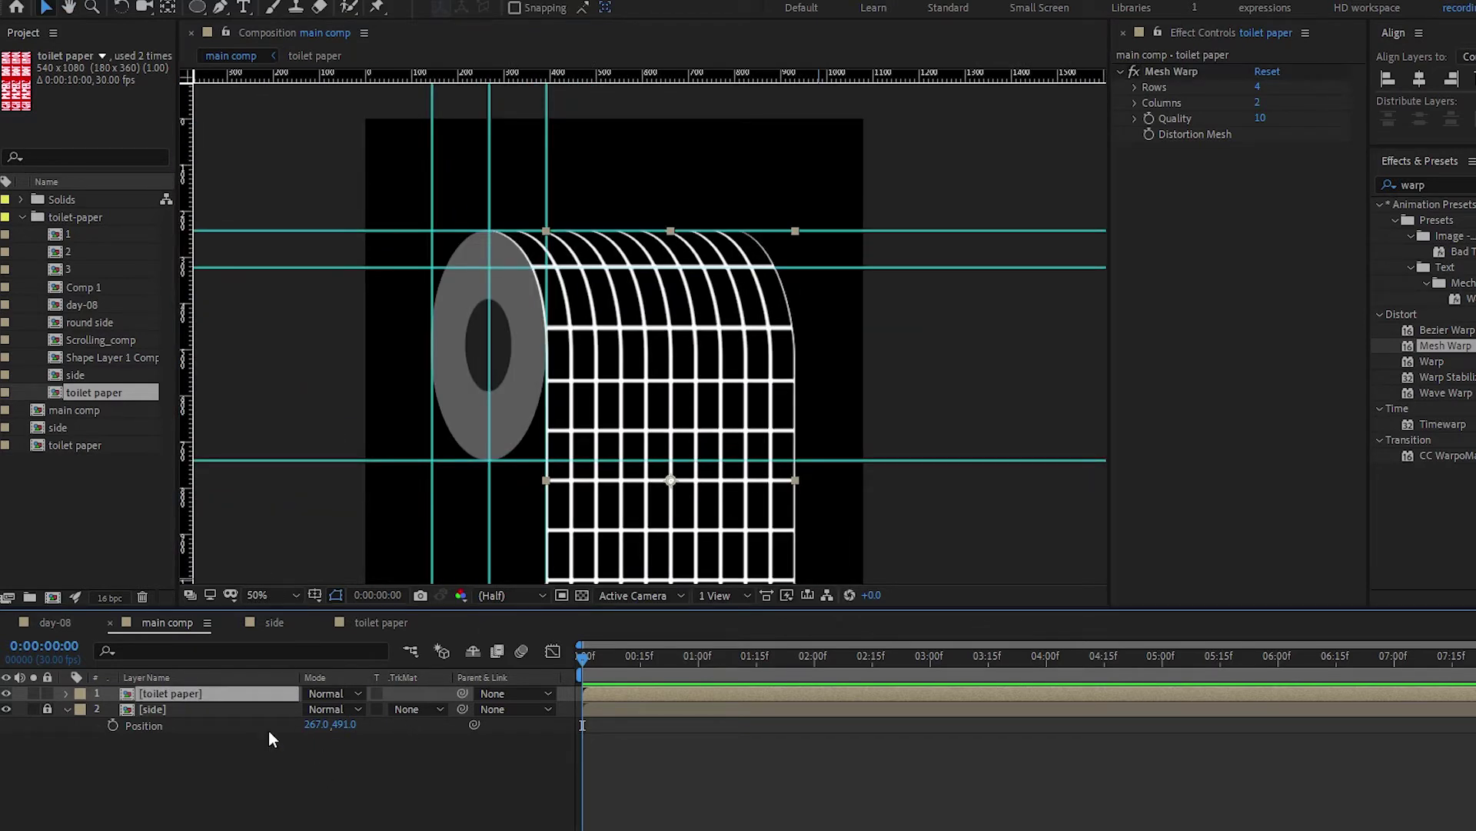
Duplicate the warped toilet paper layer, lock the original and move the copy up towards the side's bottom guide
{"action": "key", "text": "ctrl+d"}
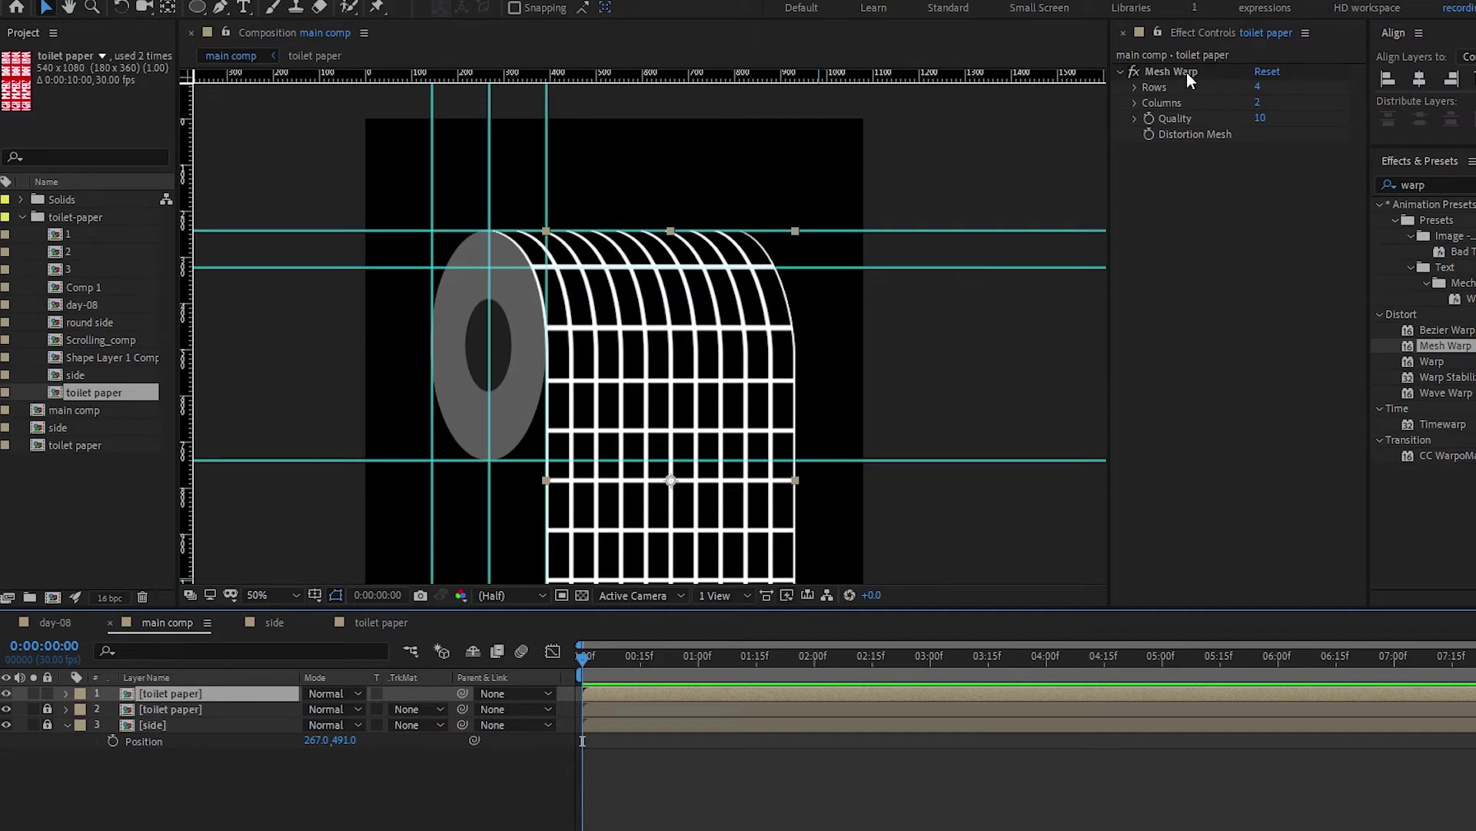
{"action": "scroll", "coordinate": [752, 284], "scroll_direction": "down", "scroll_amount": 2}
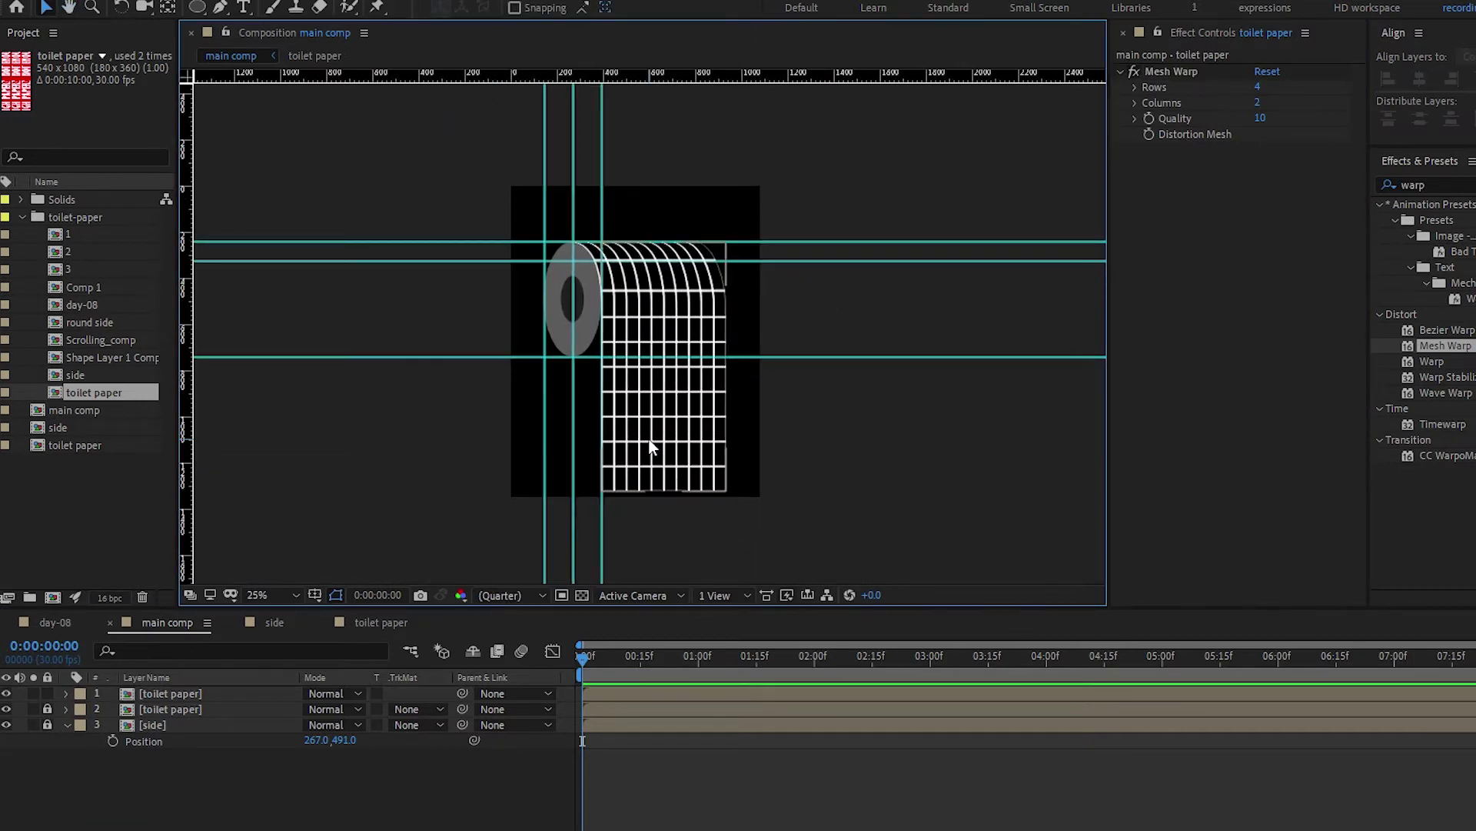
{"action": "left_click", "coordinate": [650, 448]}
{"action": "left_click_drag", "start_coordinate": [676, 470], "coordinate": [675, 329]}
{"action": "scroll", "coordinate": [676, 329], "scroll_direction": "up", "scroll_amount": 4}
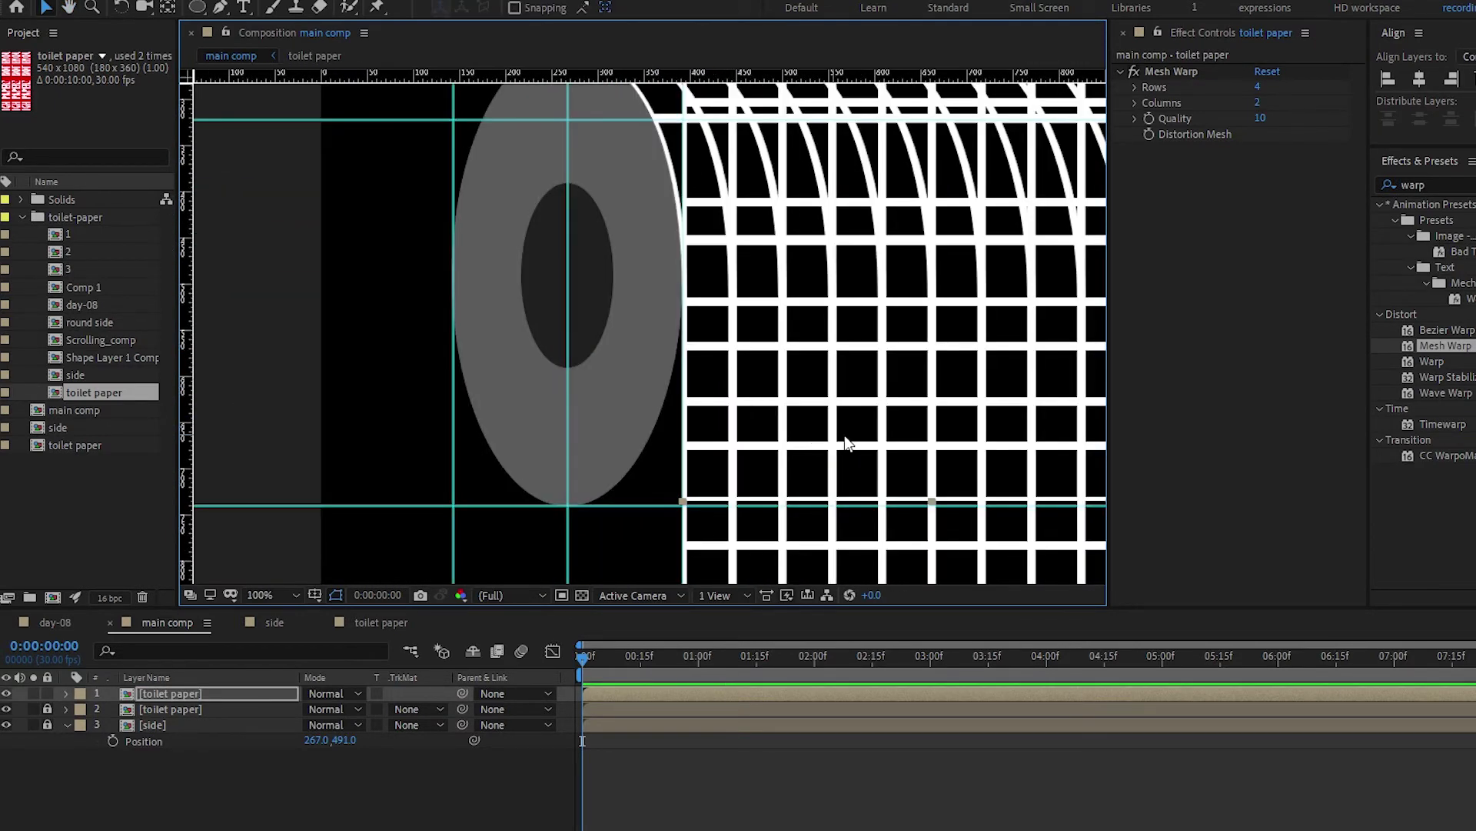
Align the copy's bottom edge with the side's bottom guide and hide the original toilet paper layer
{"action": "scroll", "coordinate": [685, 434], "scroll_direction": "up", "scroll_amount": 2}
{"action": "scroll", "coordinate": [864, 343], "scroll_direction": "down", "scroll_amount": 2}
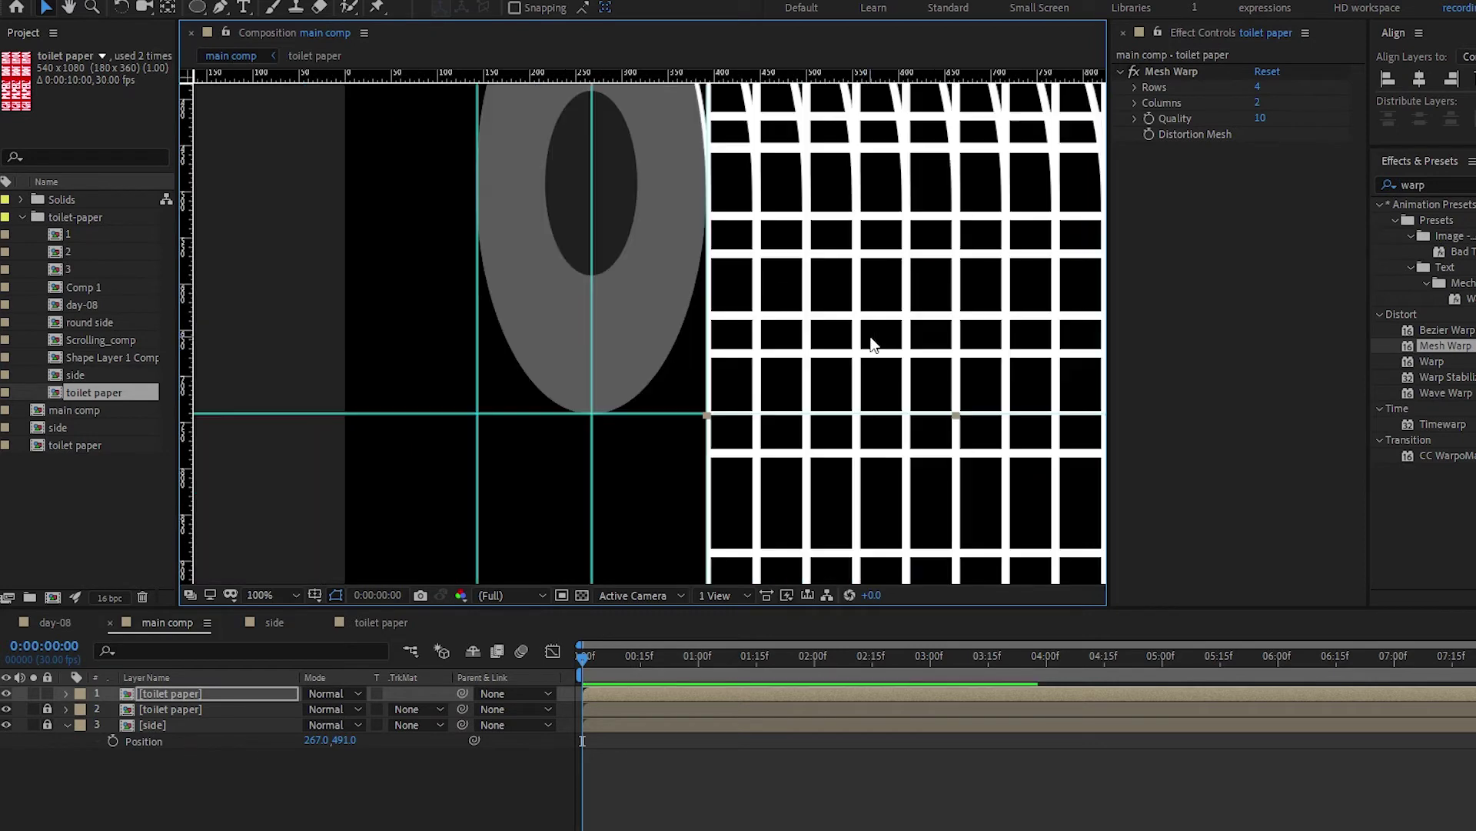
{"action": "left_click_drag", "start_coordinate": [872, 344], "coordinate": [666, 430]}
{"action": "left_click", "coordinate": [6, 709]}
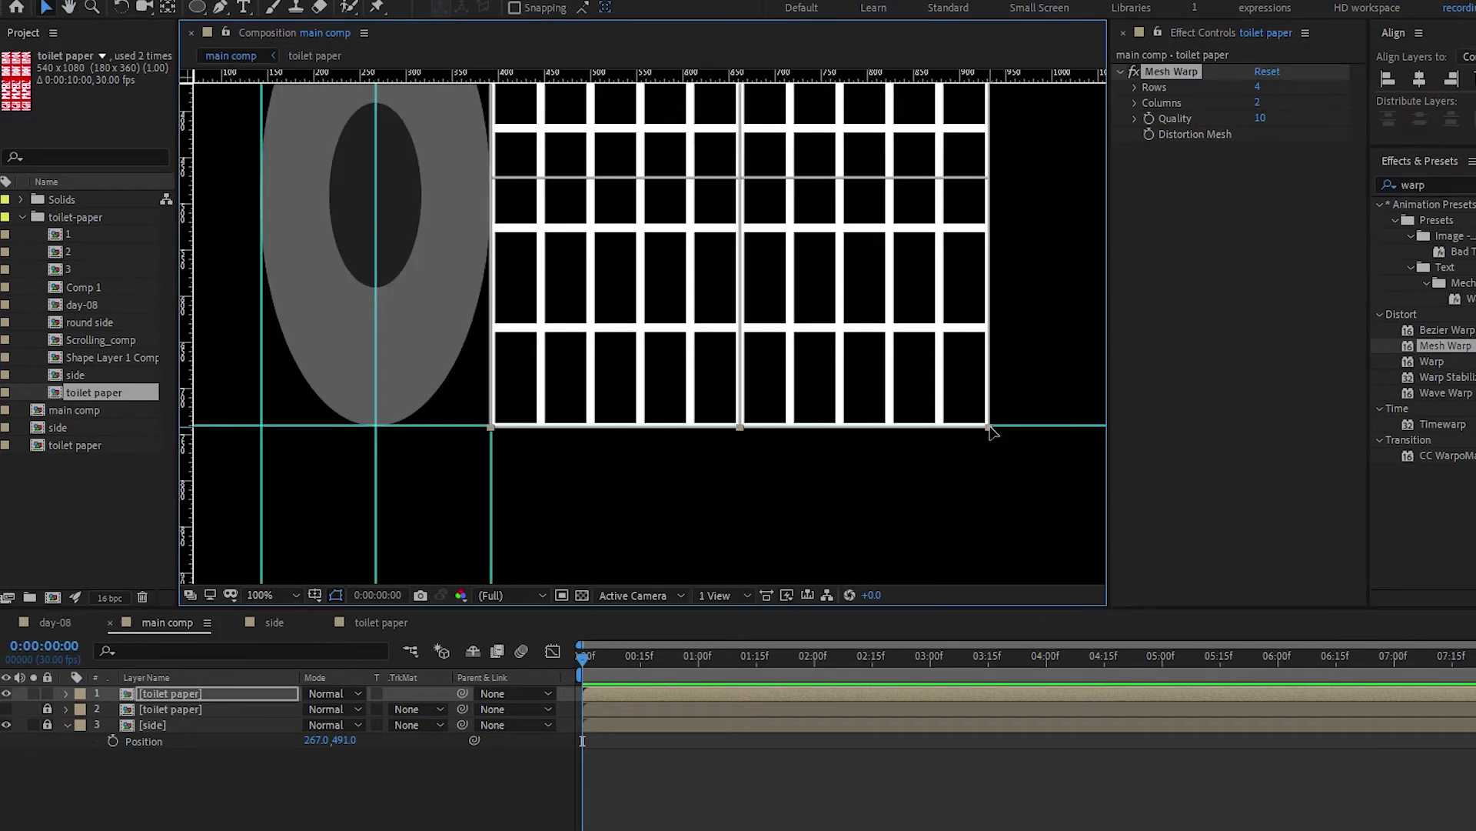
Shift the three bottom mesh points horizontally until the bottom-left point meets the side's vertical centre guide
{"action": "left_click", "coordinate": [989, 427]}
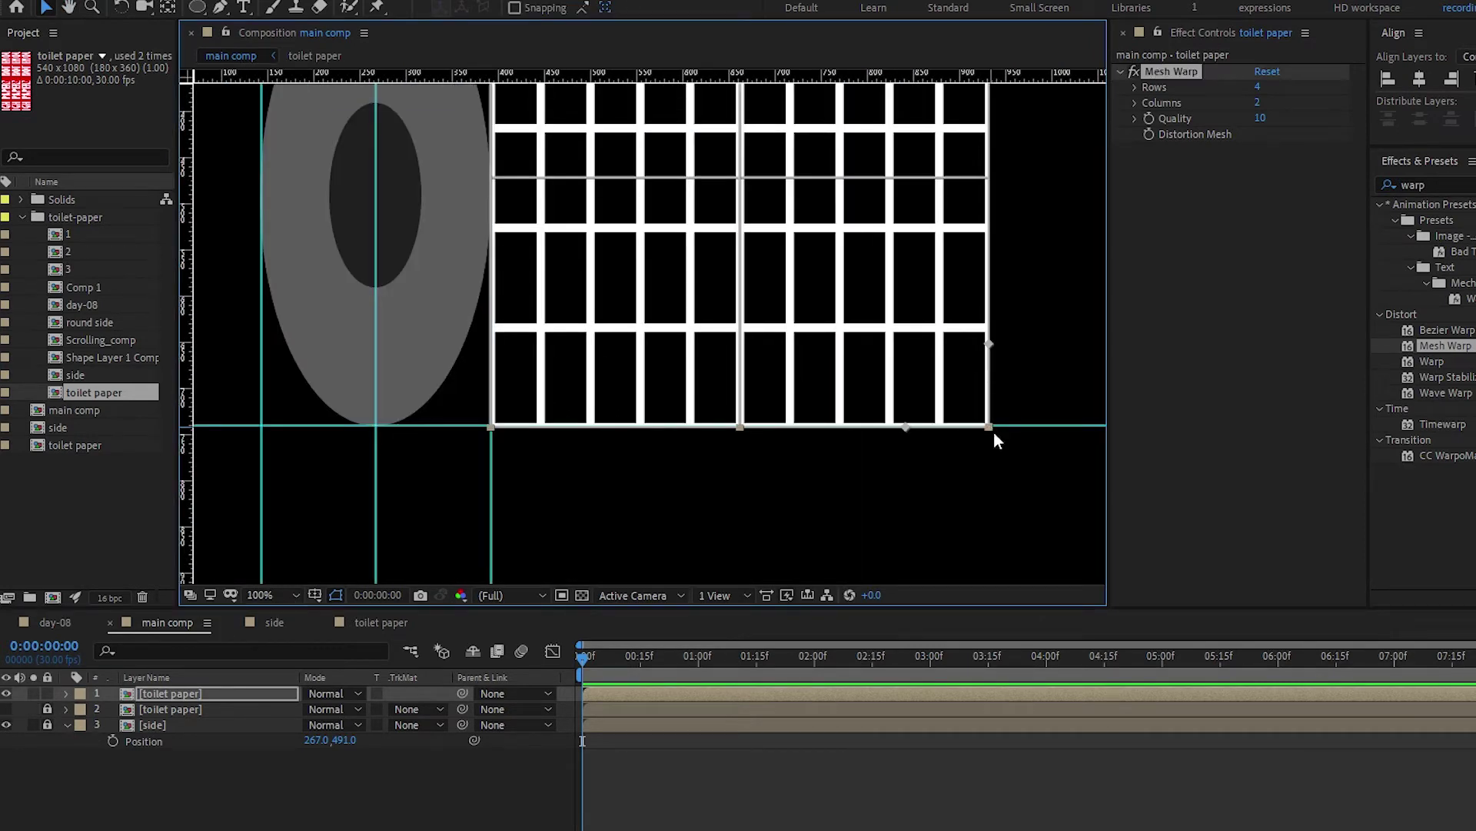
{"action": "left_click", "coordinate": [739, 427]}
{"action": "left_click_drag", "start_coordinate": [491, 429], "coordinate": [377, 429]}
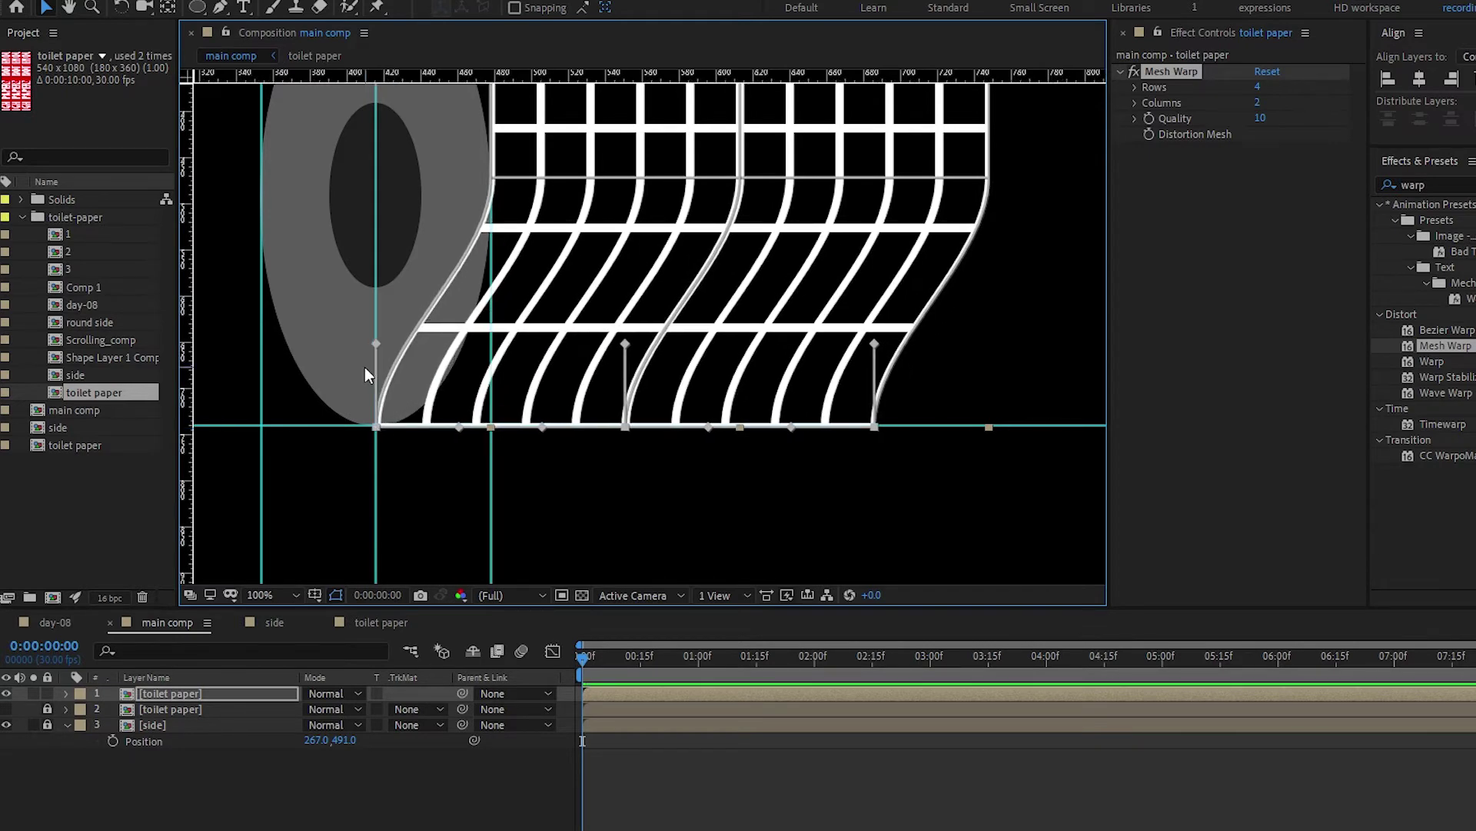
Bend the upward tangent of the bottom-left mesh point so the strip's left edge follows the round side's lower curve
{"action": "scroll", "coordinate": [363, 367], "scroll_direction": "up", "scroll_amount": 1}
{"action": "left_click_drag", "start_coordinate": [366, 367], "coordinate": [634, 319]}
{"action": "left_click_drag", "start_coordinate": [383, 331], "coordinate": [643, 456]}
{"action": "left_click_drag", "start_coordinate": [865, 420], "coordinate": [647, 413]}
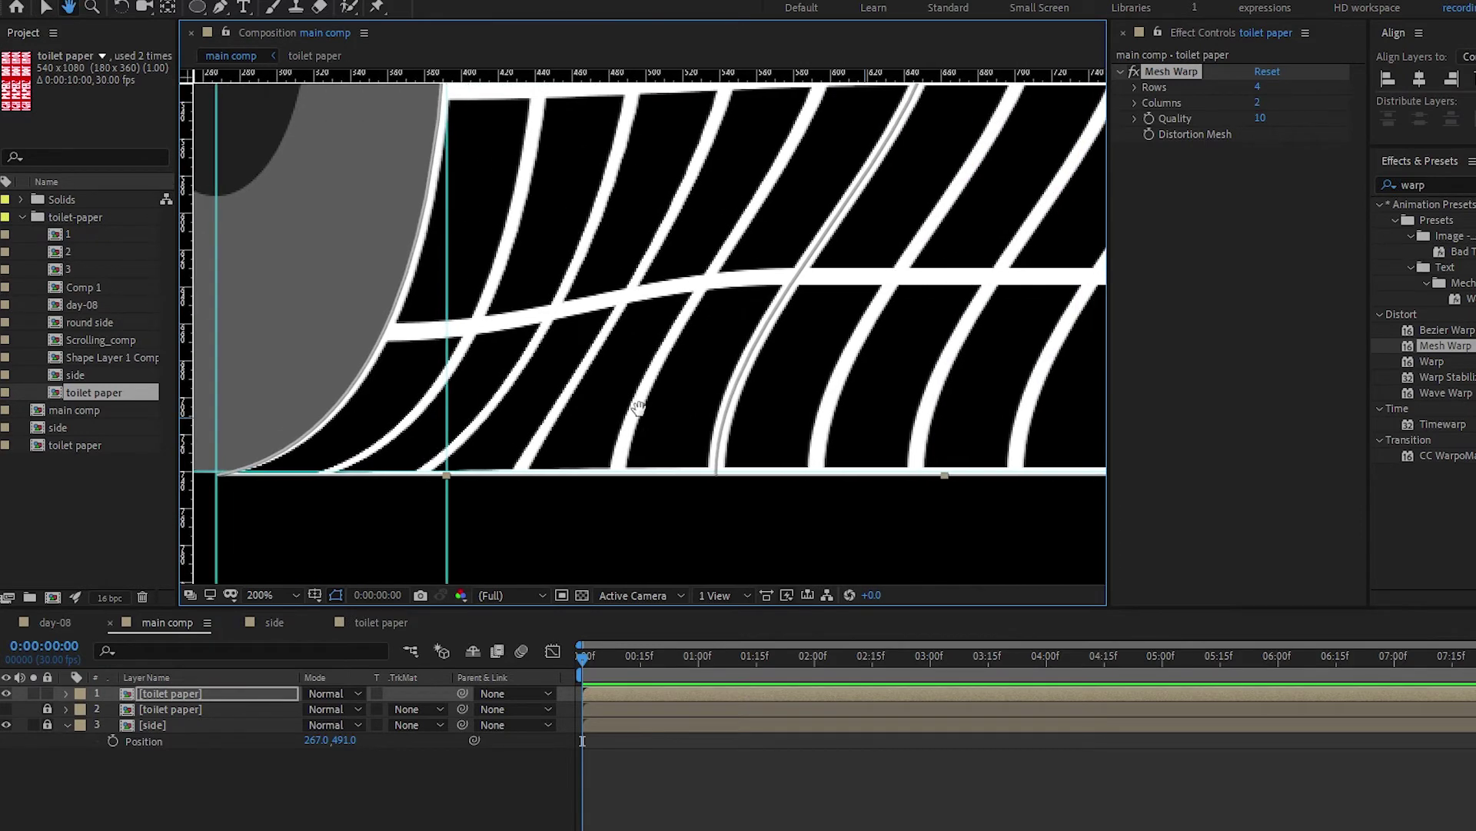
Bend the bottom-middle mesh point's upward tangent to match the left edge and add a guide along the lowest inner horizontal grid line
{"action": "left_click", "coordinate": [717, 476]}
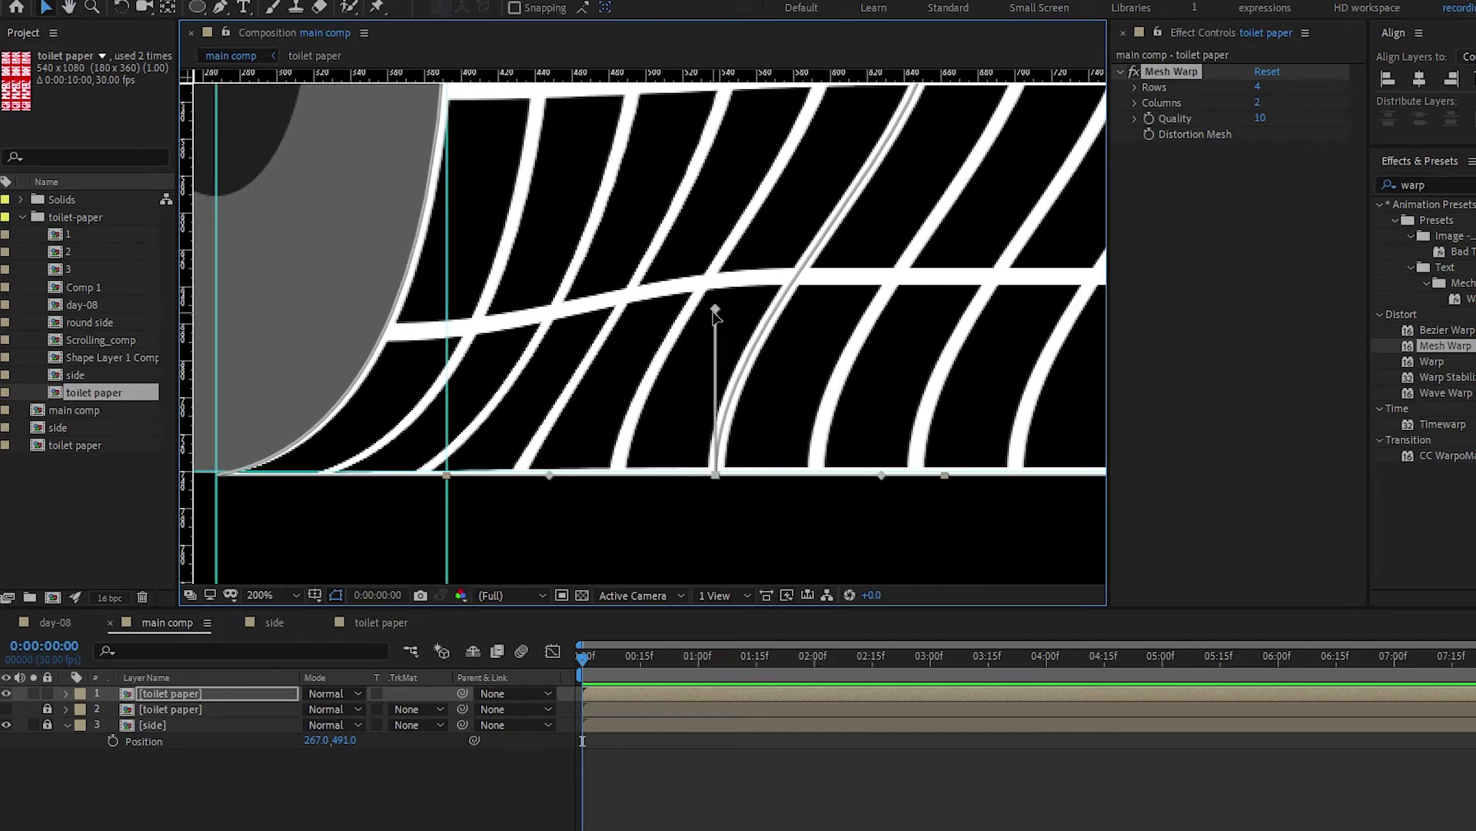
{"action": "left_click_drag", "start_coordinate": [715, 309], "coordinate": [892, 462]}
{"action": "left_click_drag", "start_coordinate": [617, 194], "coordinate": [598, 341]}
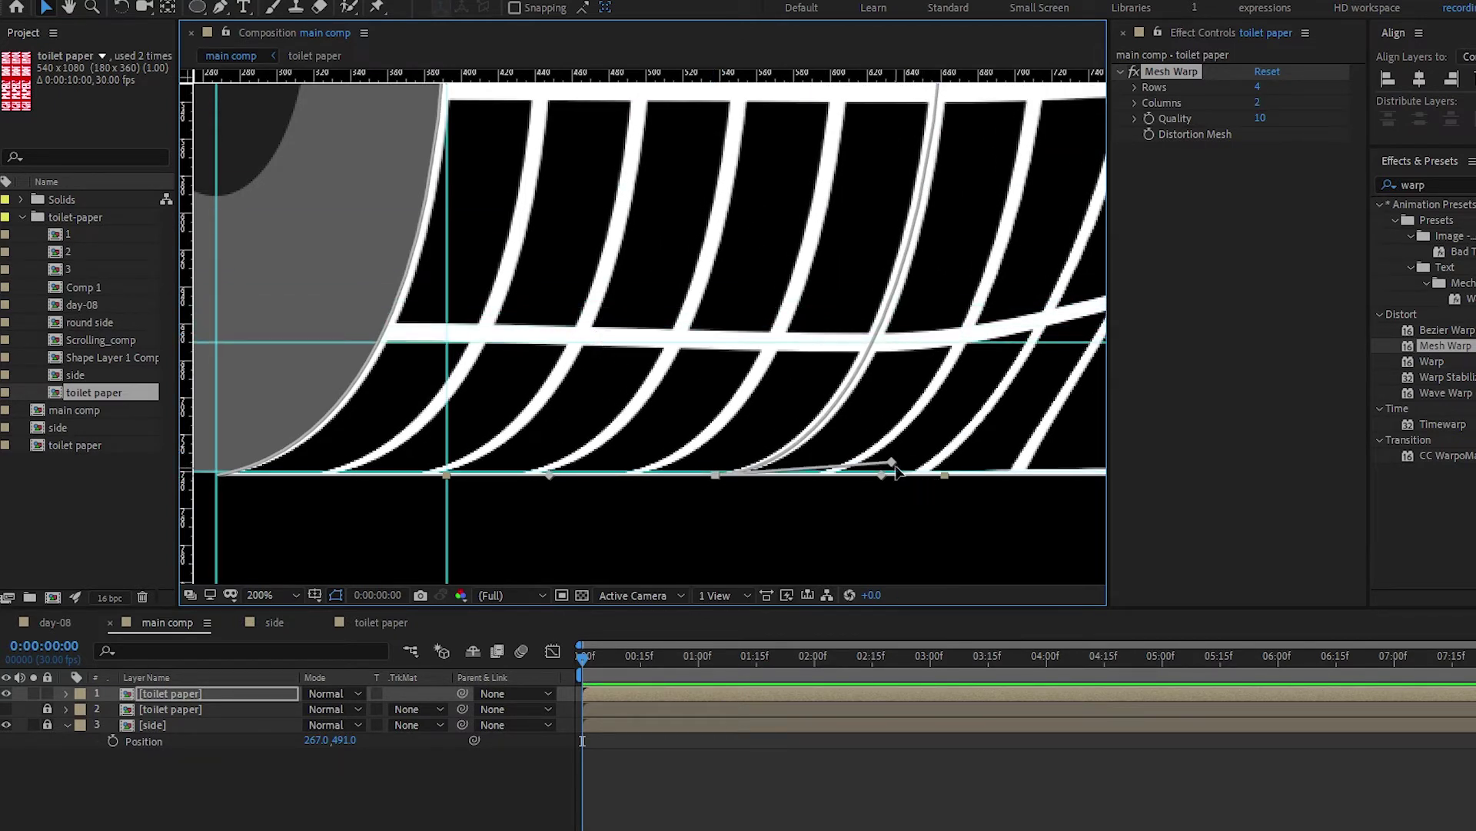
{"action": "left_click_drag", "start_coordinate": [892, 462], "coordinate": [653, 440]}
Bend the bottom-right mesh point's upward tangent to match the other two curves, levelling the lowest inner grid line with its guide
{"action": "left_click", "coordinate": [895, 483]}
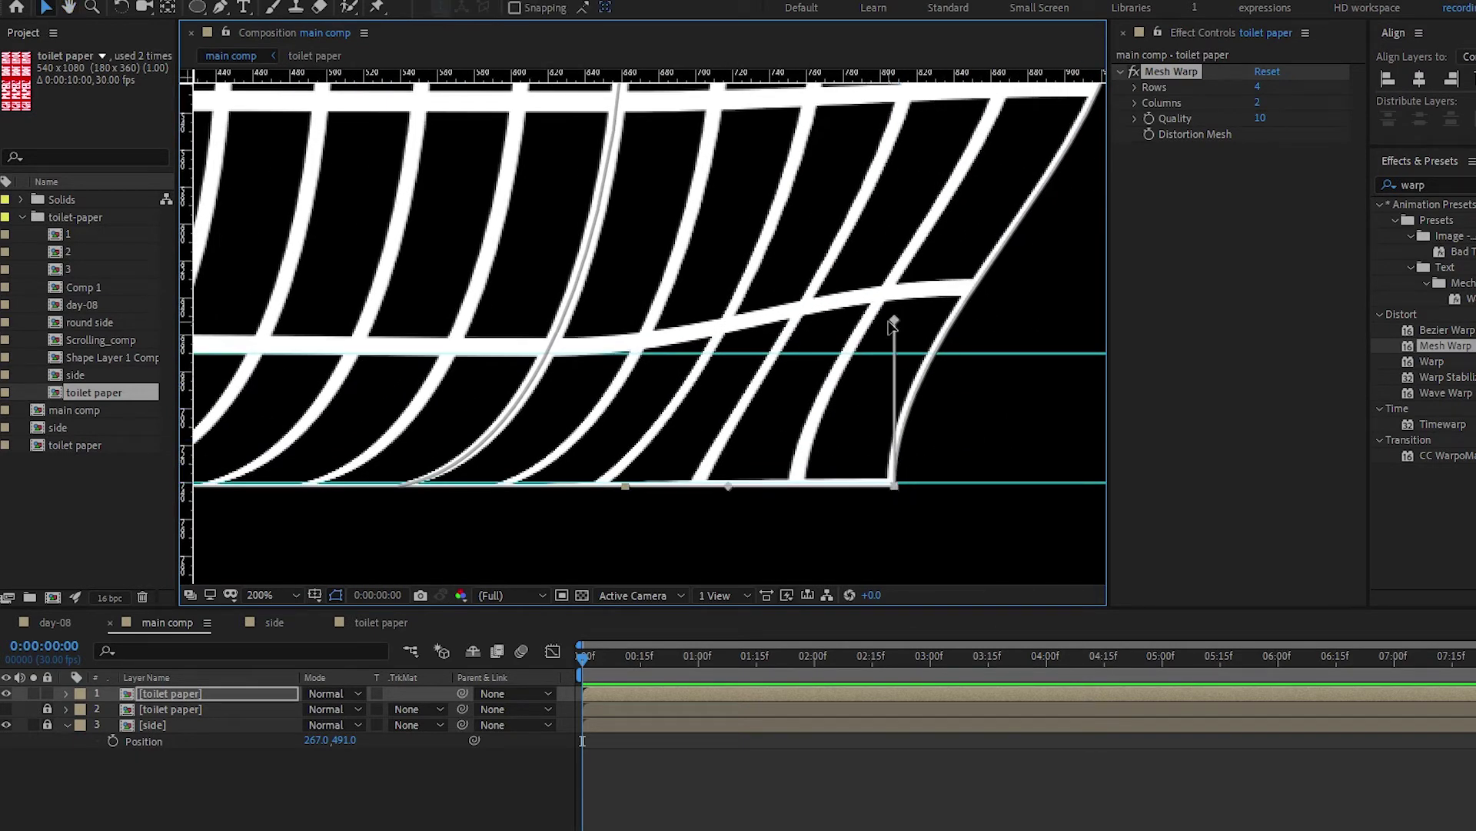
{"action": "left_click_drag", "start_coordinate": [895, 323], "coordinate": [1052, 457]}
{"action": "scroll", "coordinate": [802, 436], "scroll_direction": "down", "scroll_amount": 2}
{"action": "left_click_drag", "start_coordinate": [488, 376], "coordinate": [544, 454]}
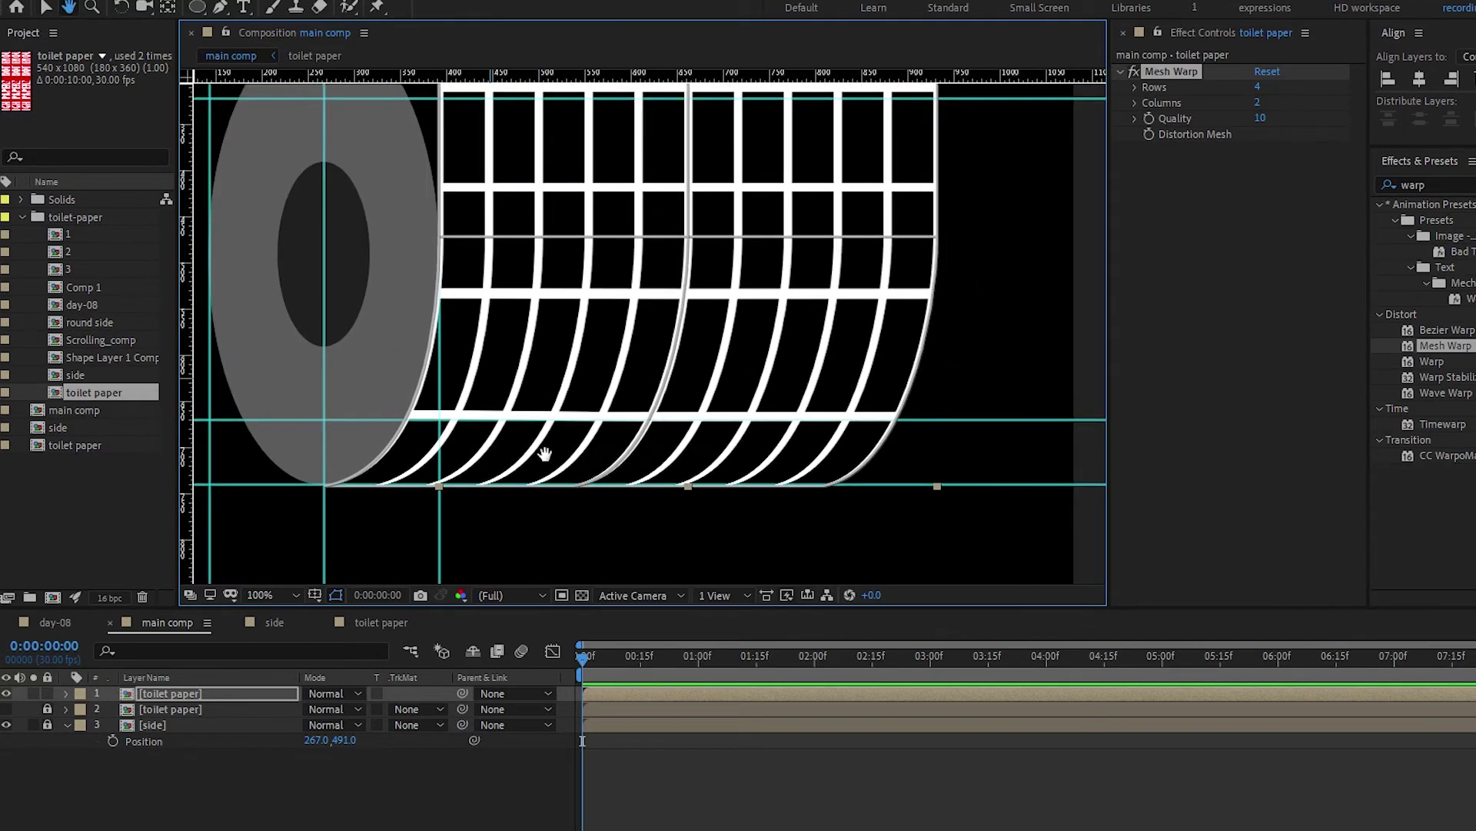
{"action": "scroll", "coordinate": [683, 451], "scroll_direction": "down", "scroll_amount": 2}
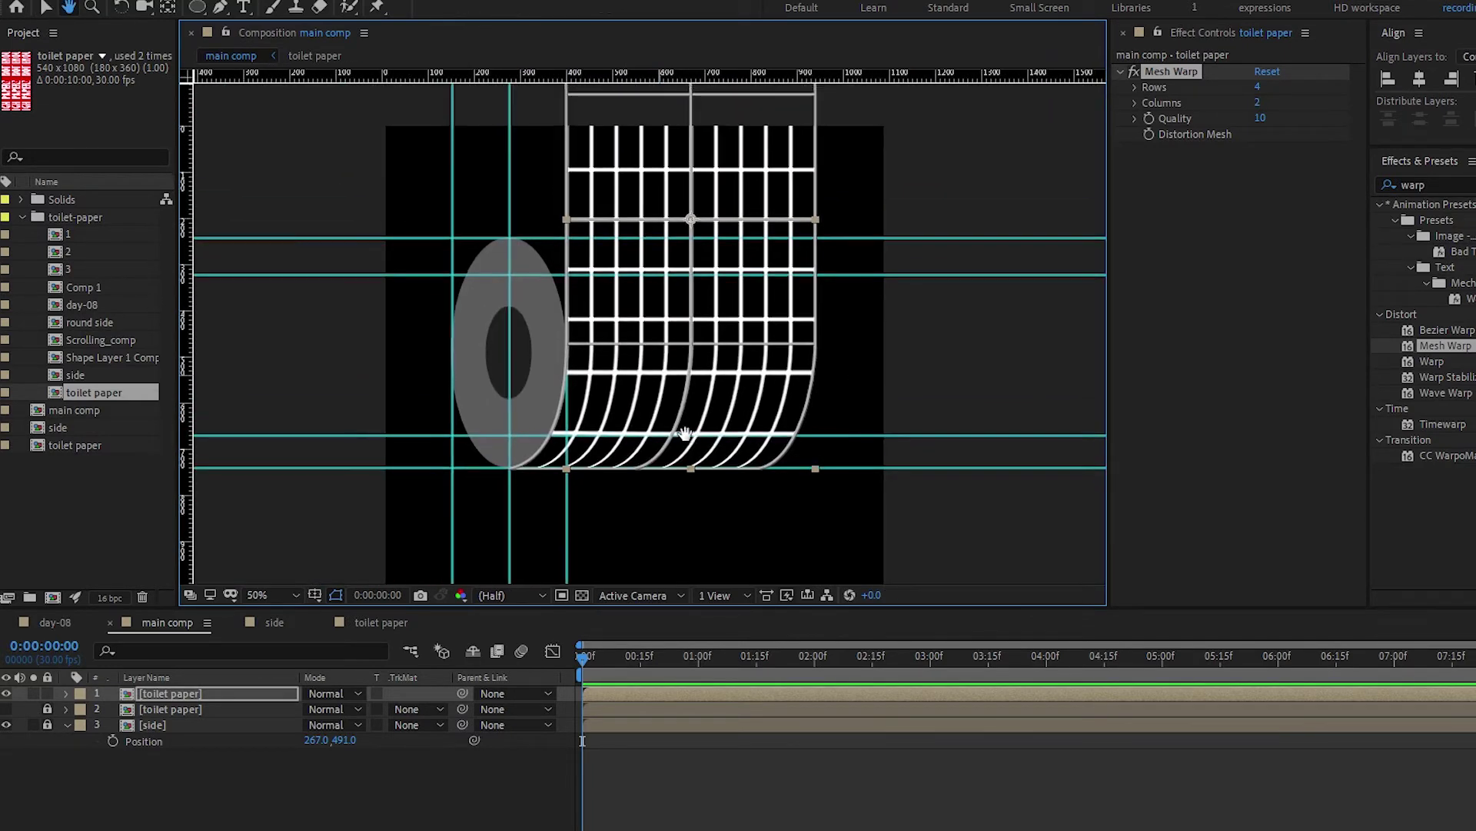
Show and unlock the original toilet paper layer
{"action": "left_click", "coordinate": [6, 708]}
{"action": "left_click", "coordinate": [47, 708]}
{"action": "left_click", "coordinate": [143, 695]}
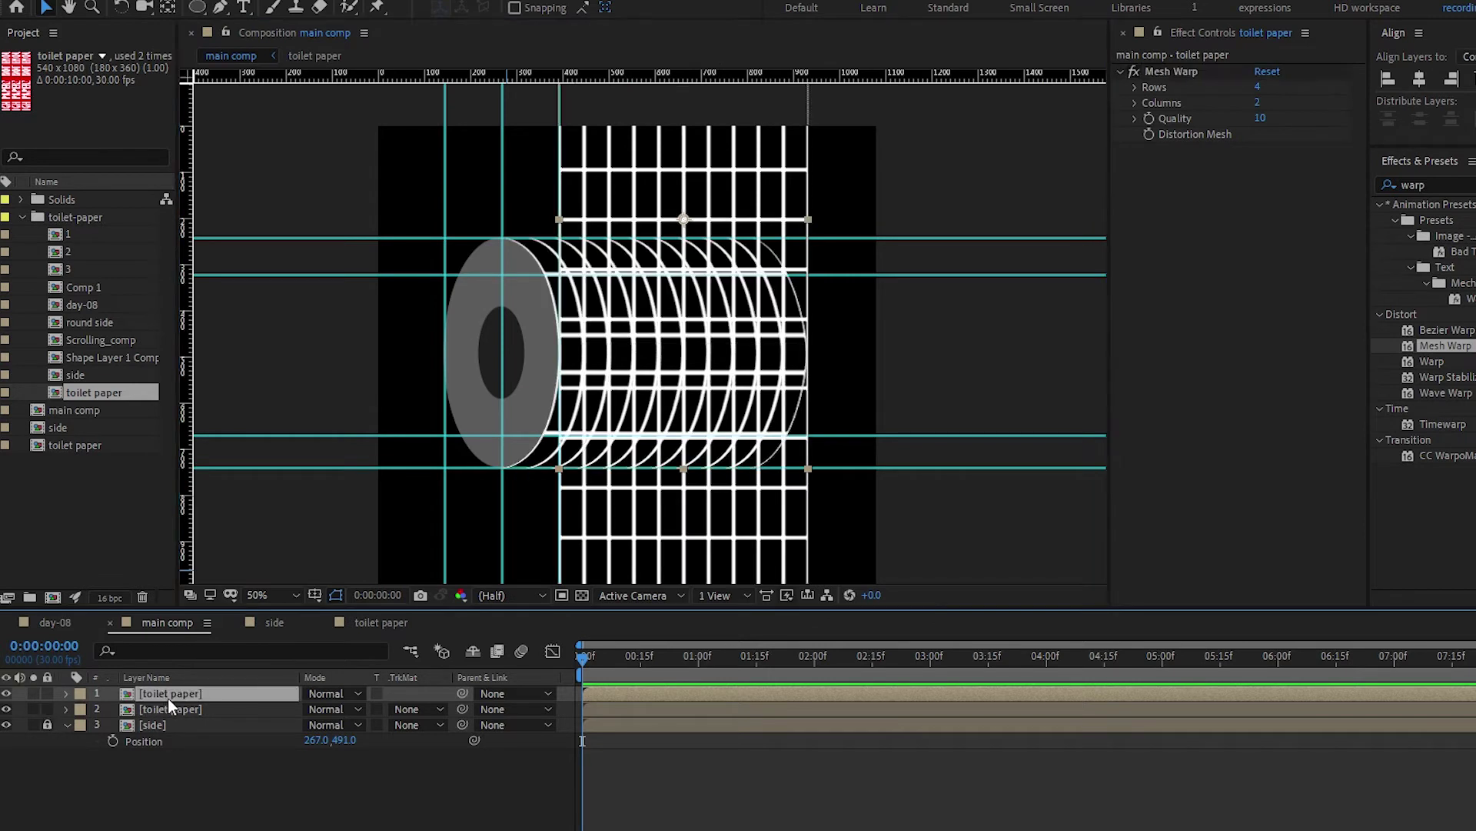
Place the bottom-curved toilet paper copy below the original layer and hide the original
{"action": "left_click_drag", "start_coordinate": [163, 690], "coordinate": [177, 713]}
{"action": "left_click", "coordinate": [158, 695]}
{"action": "left_click", "coordinate": [166, 708]}
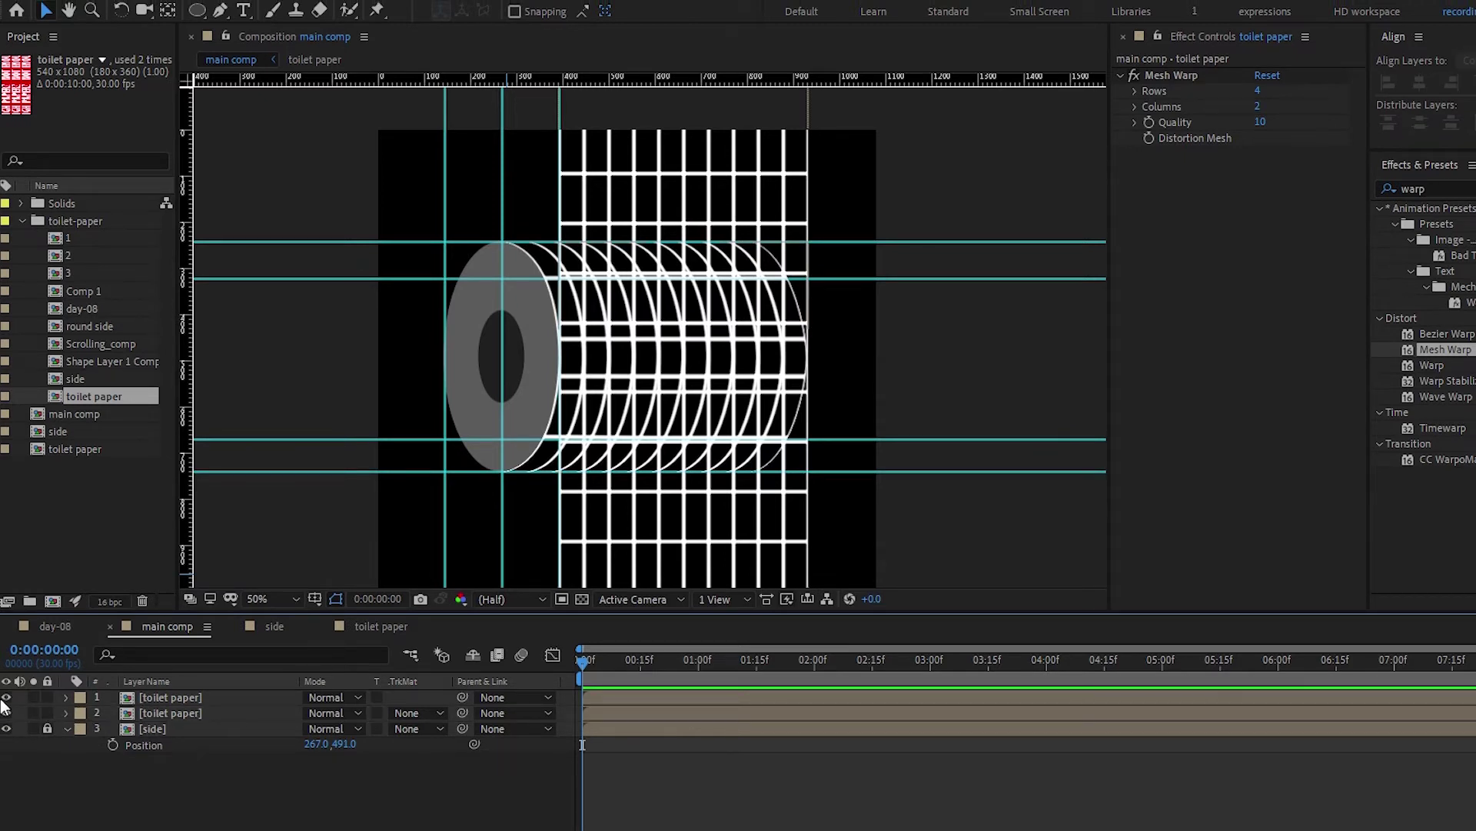
{"action": "left_click", "coordinate": [6, 697]}
{"action": "left_click", "coordinate": [159, 712]}
{"action": "left_click", "coordinate": [197, 11]}
{"action": "left_click_drag", "start_coordinate": [197, 10], "coordinate": [232, 29]}
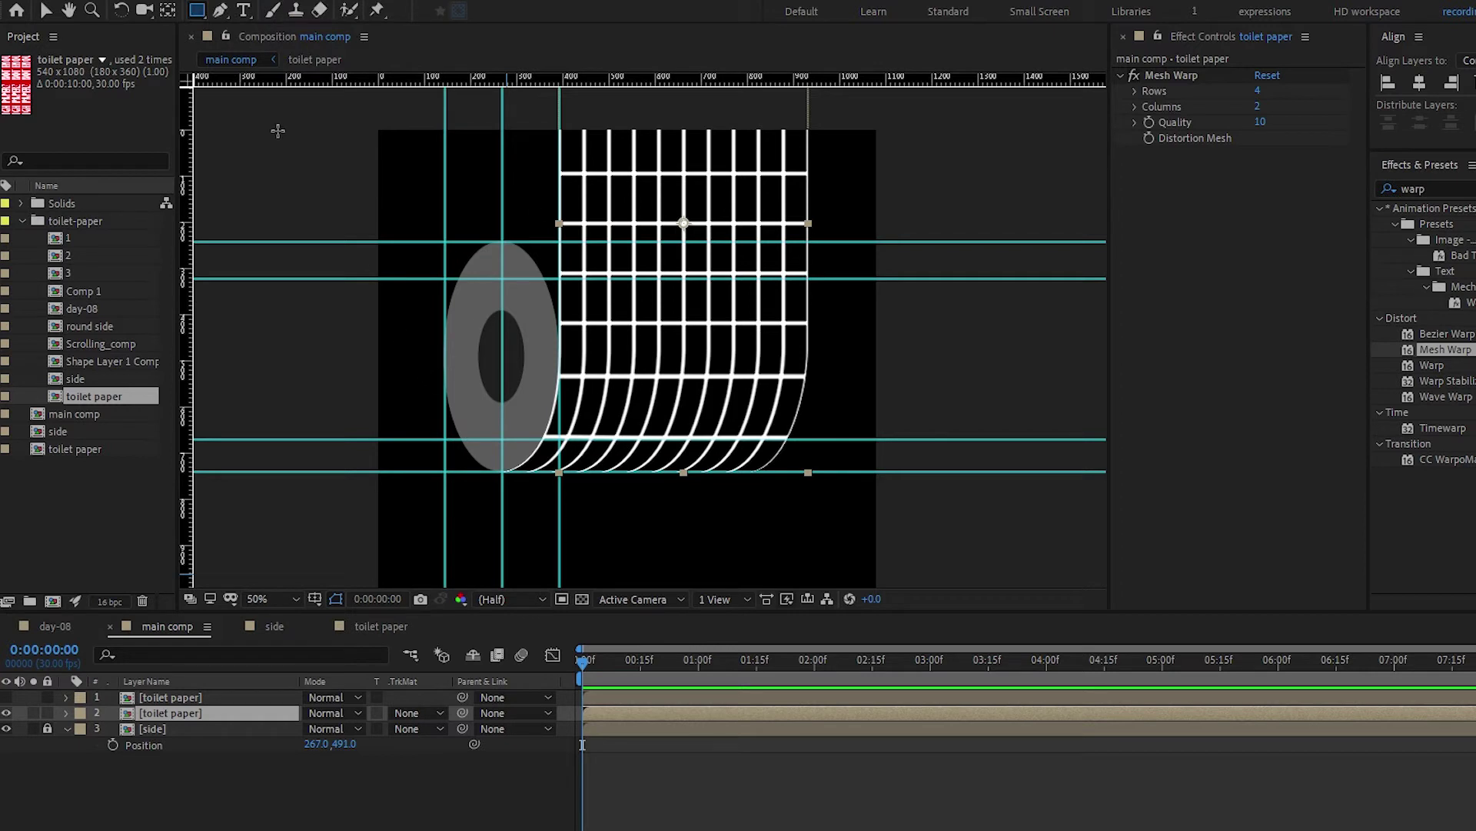
{"action": "double_click", "coordinate": [197, 10]}
{"action": "key", "text": "v"}
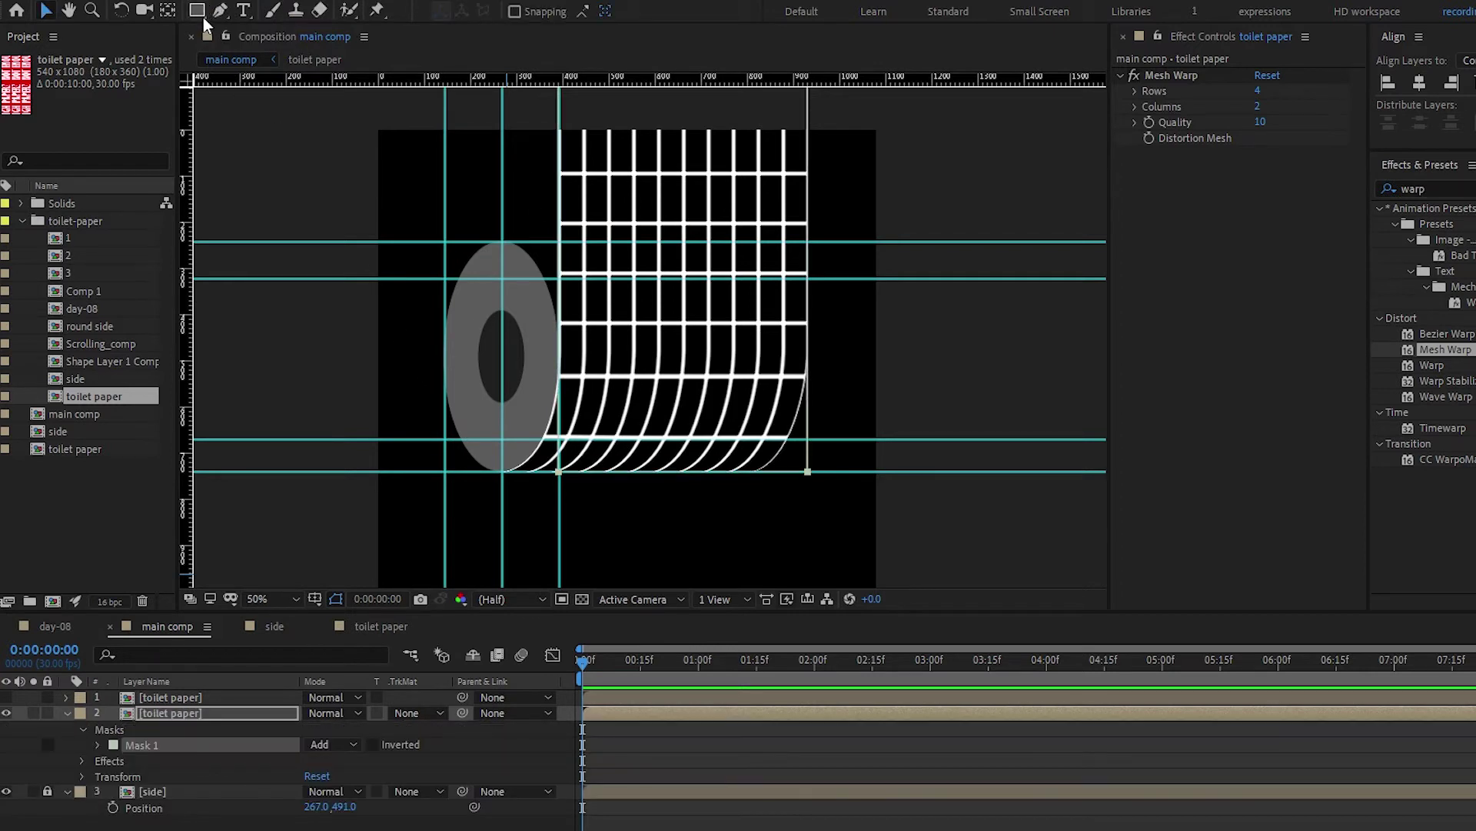
{"action": "key", "text": "Delete"}
{"action": "left_click", "coordinate": [177, 808]}
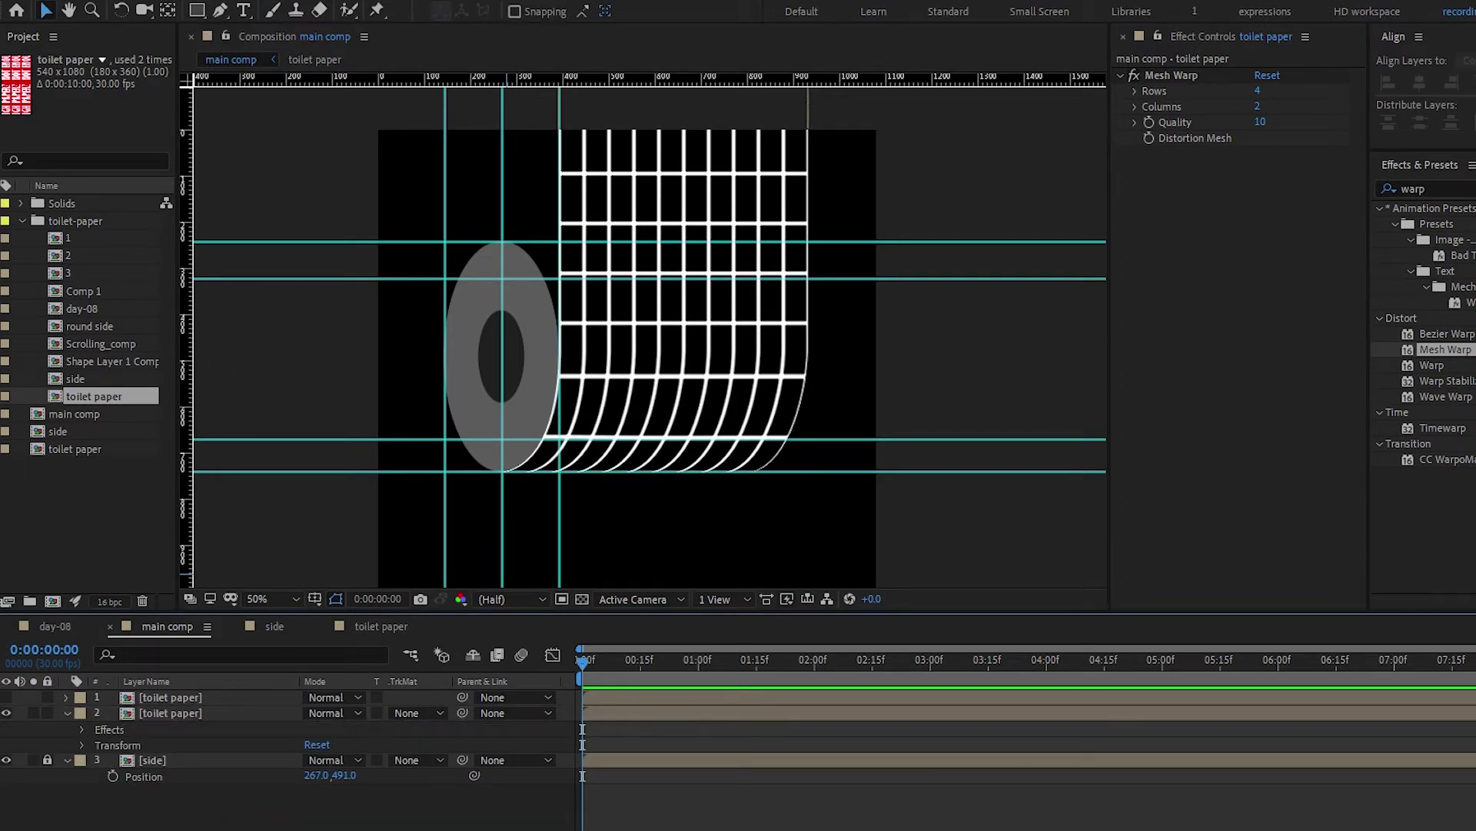
Create a rectangle shape layer in the main comp and set its rectangle size to 600 x 600
{"action": "double_click", "coordinate": [197, 11]}
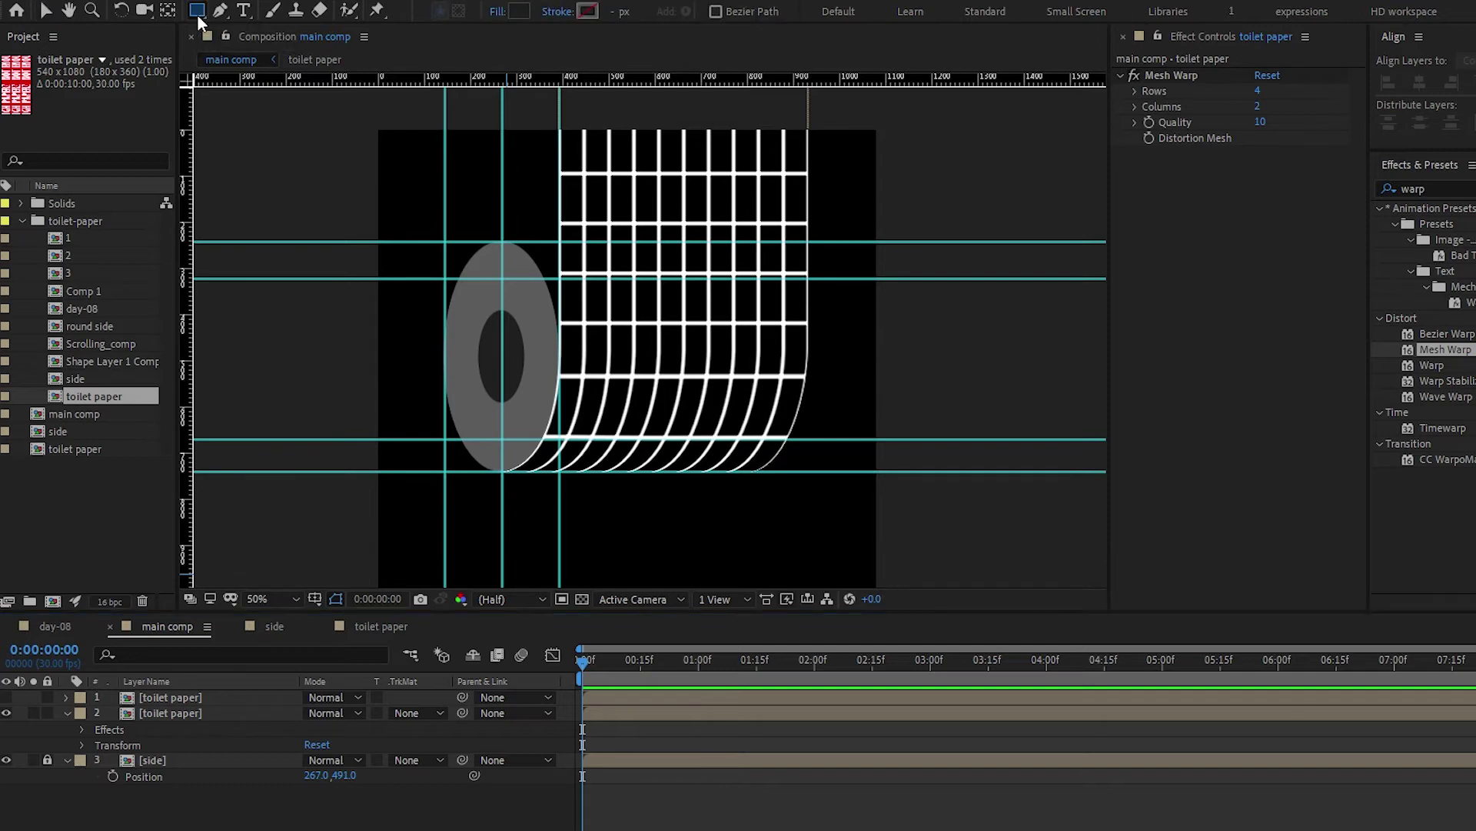
{"action": "key", "text": "v"}
{"action": "key", "text": "comma"}
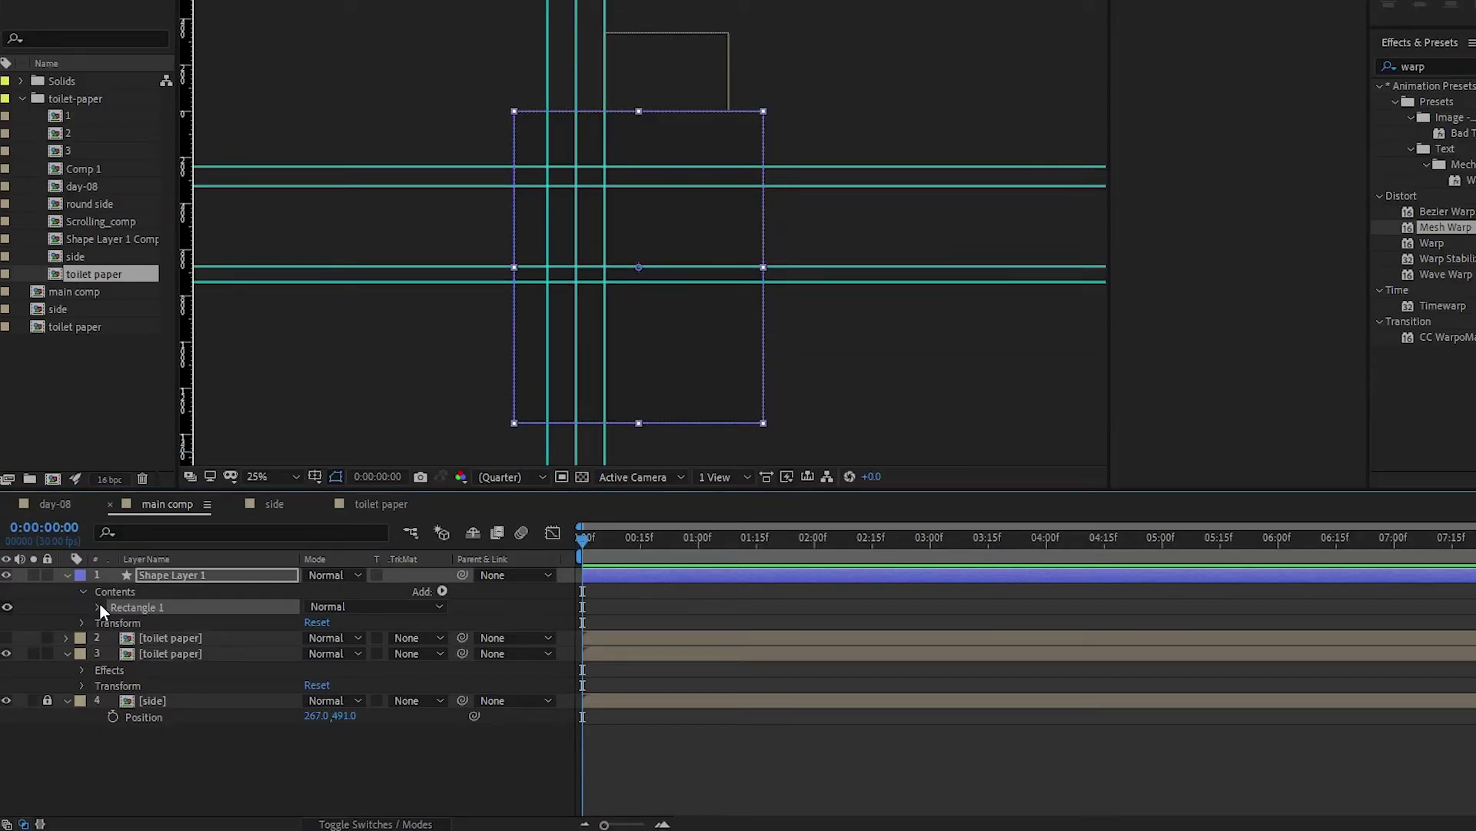
{"action": "left_click", "coordinate": [98, 607]}
{"action": "left_click", "coordinate": [114, 622]}
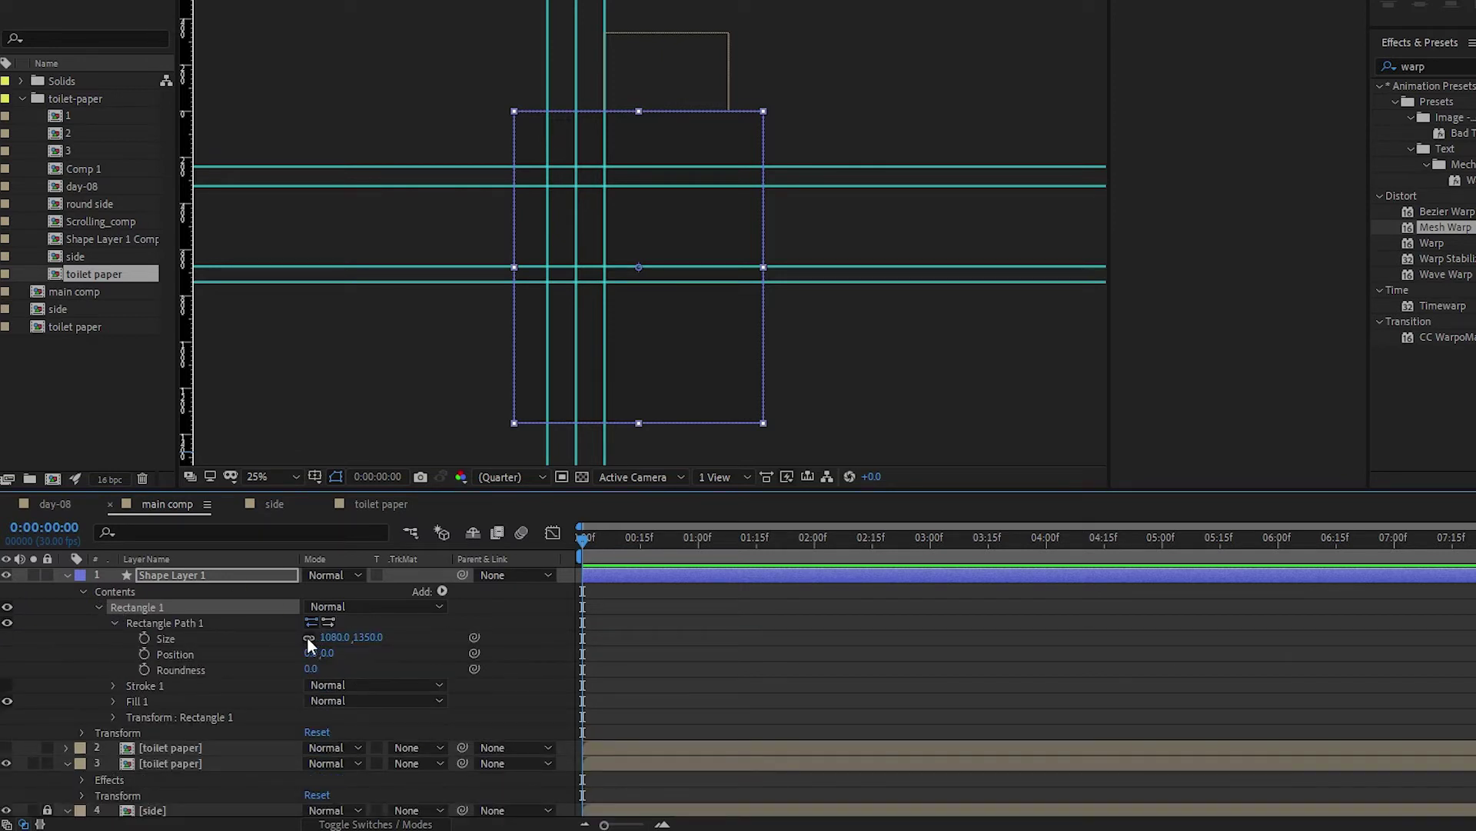
{"action": "left_click", "coordinate": [335, 637]}
{"action": "type", "text": "600"}
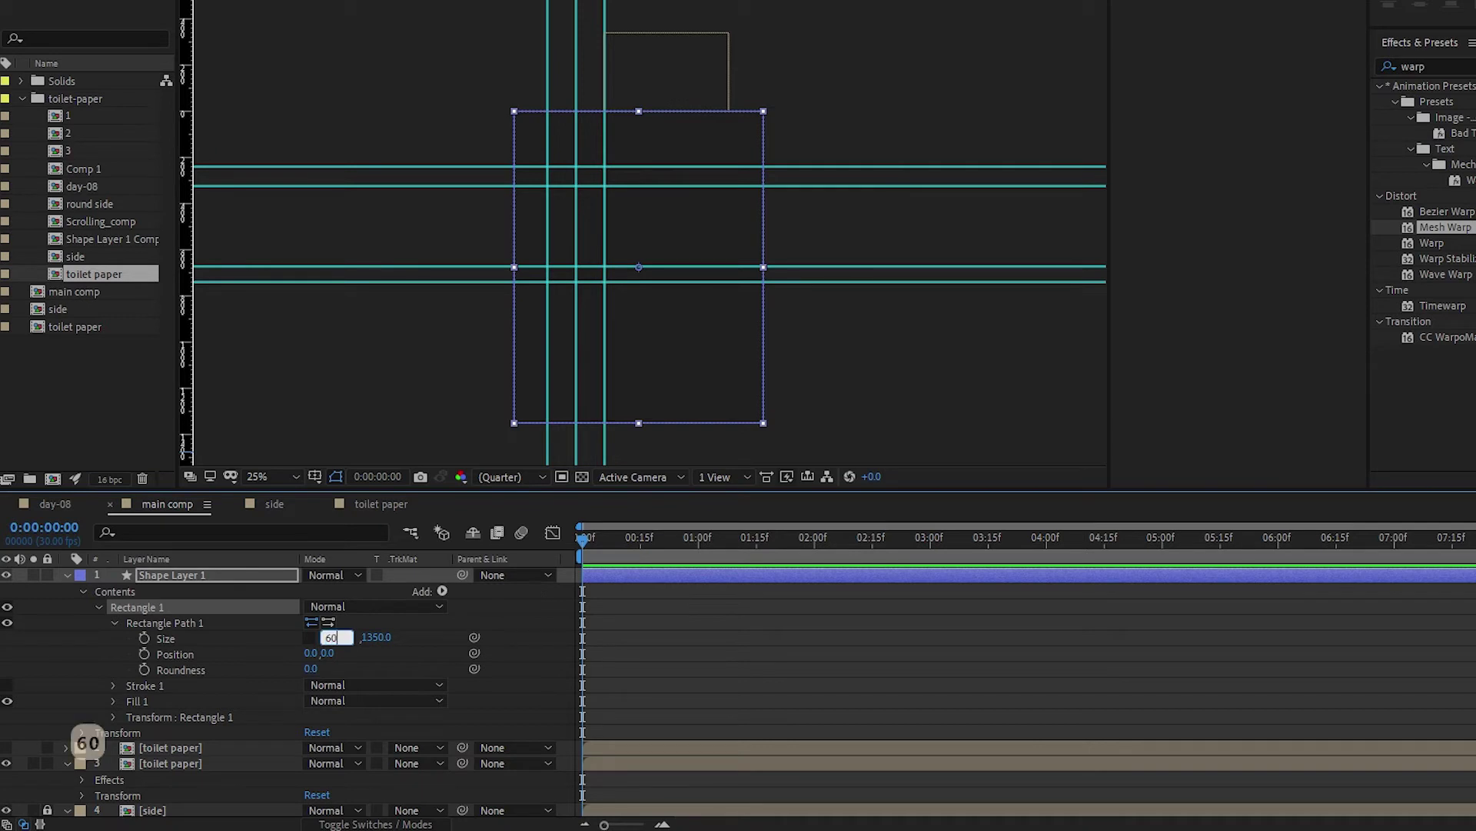
{"action": "key", "text": "Tab"}
{"action": "type", "text": "600"}
{"action": "key", "text": "Return"}
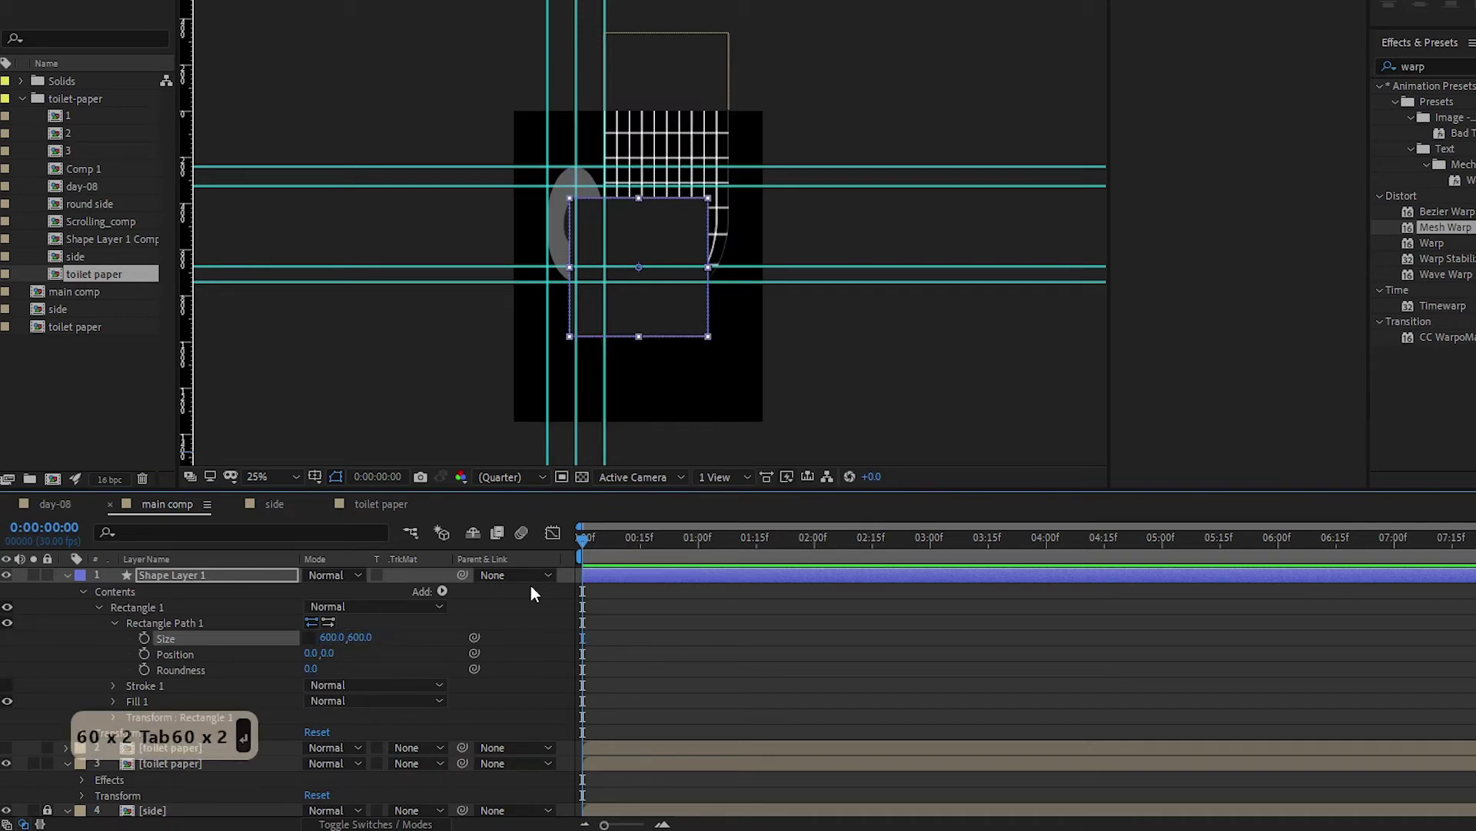
Move the shape layer between the two toilet paper layers, directly above the bottom-curved copy
{"action": "scroll", "coordinate": [808, 330], "scroll_direction": "up", "scroll_amount": 1}
{"action": "left_click_drag", "start_coordinate": [805, 326], "coordinate": [720, 248]}
{"action": "left_click", "coordinate": [108, 596]}
{"action": "scroll", "coordinate": [108, 597], "scroll_direction": "down", "scroll_amount": 1}
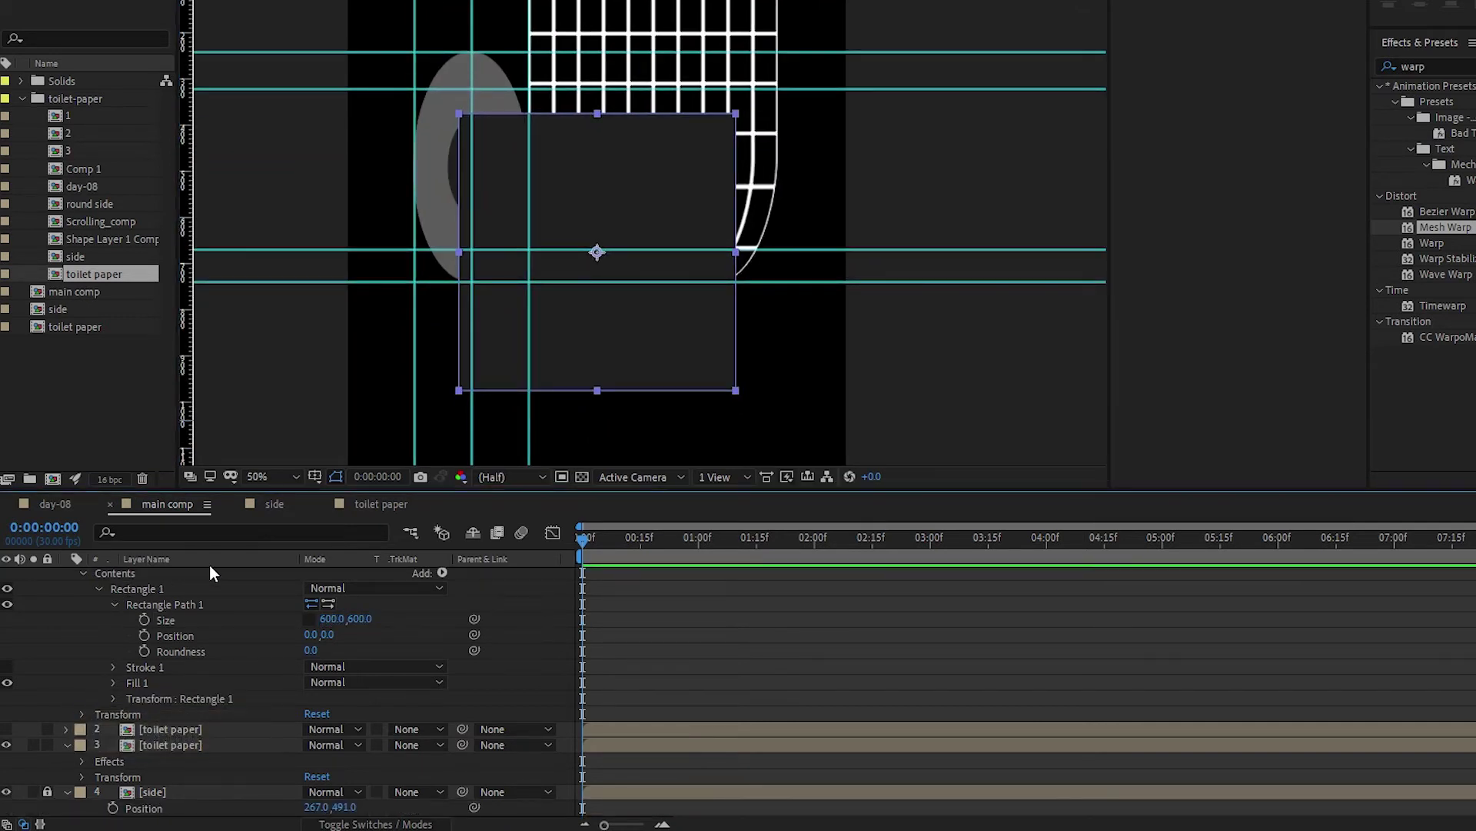
{"action": "scroll", "coordinate": [209, 565], "scroll_direction": "up", "scroll_amount": 1}
{"action": "left_click_drag", "start_coordinate": [215, 575], "coordinate": [224, 769]}
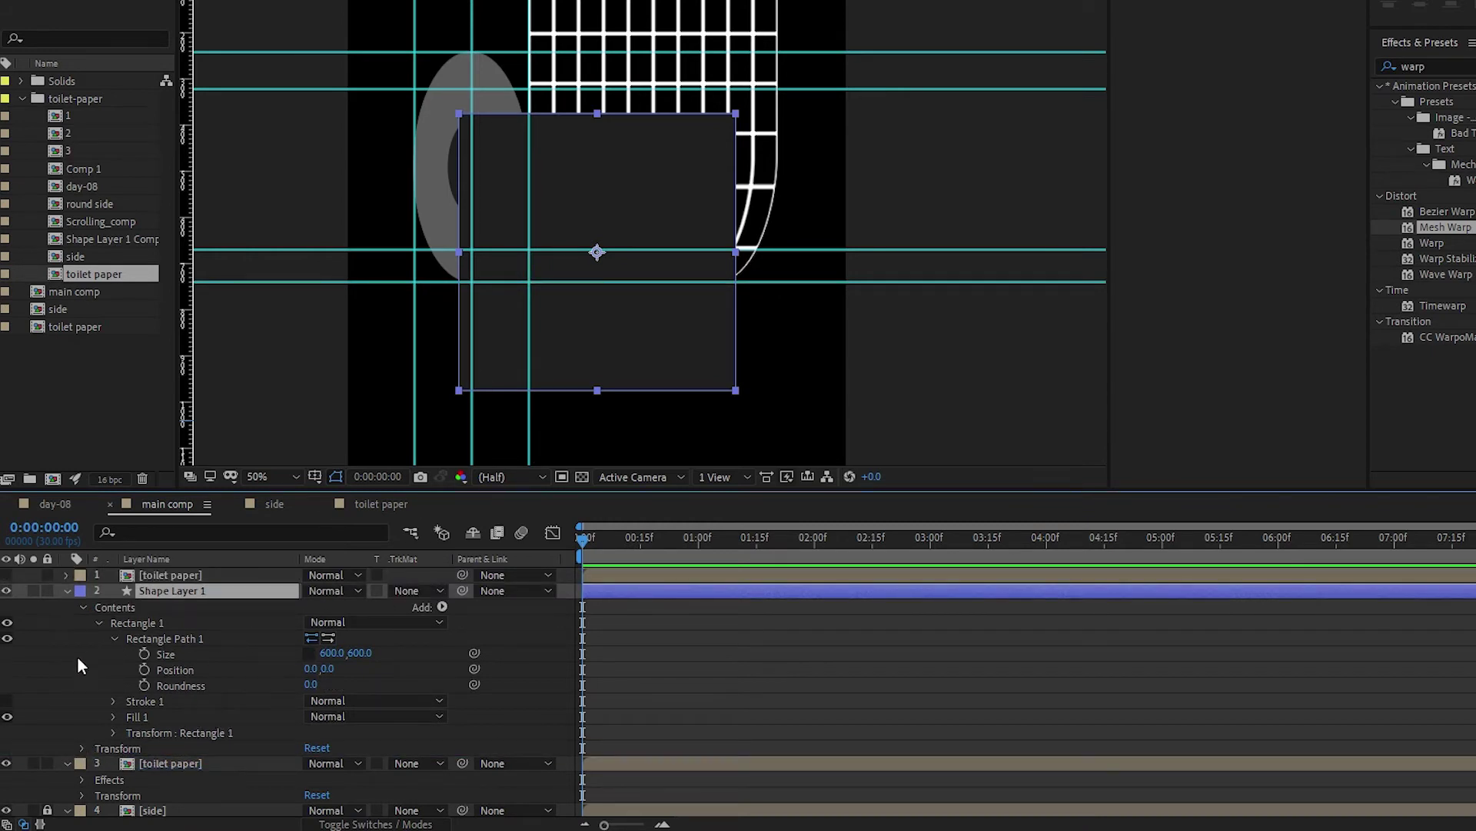
Set the bottom-curved toilet paper layer's track matte to Alpha Matte "Shape Layer 1"
{"action": "left_click", "coordinate": [231, 762]}
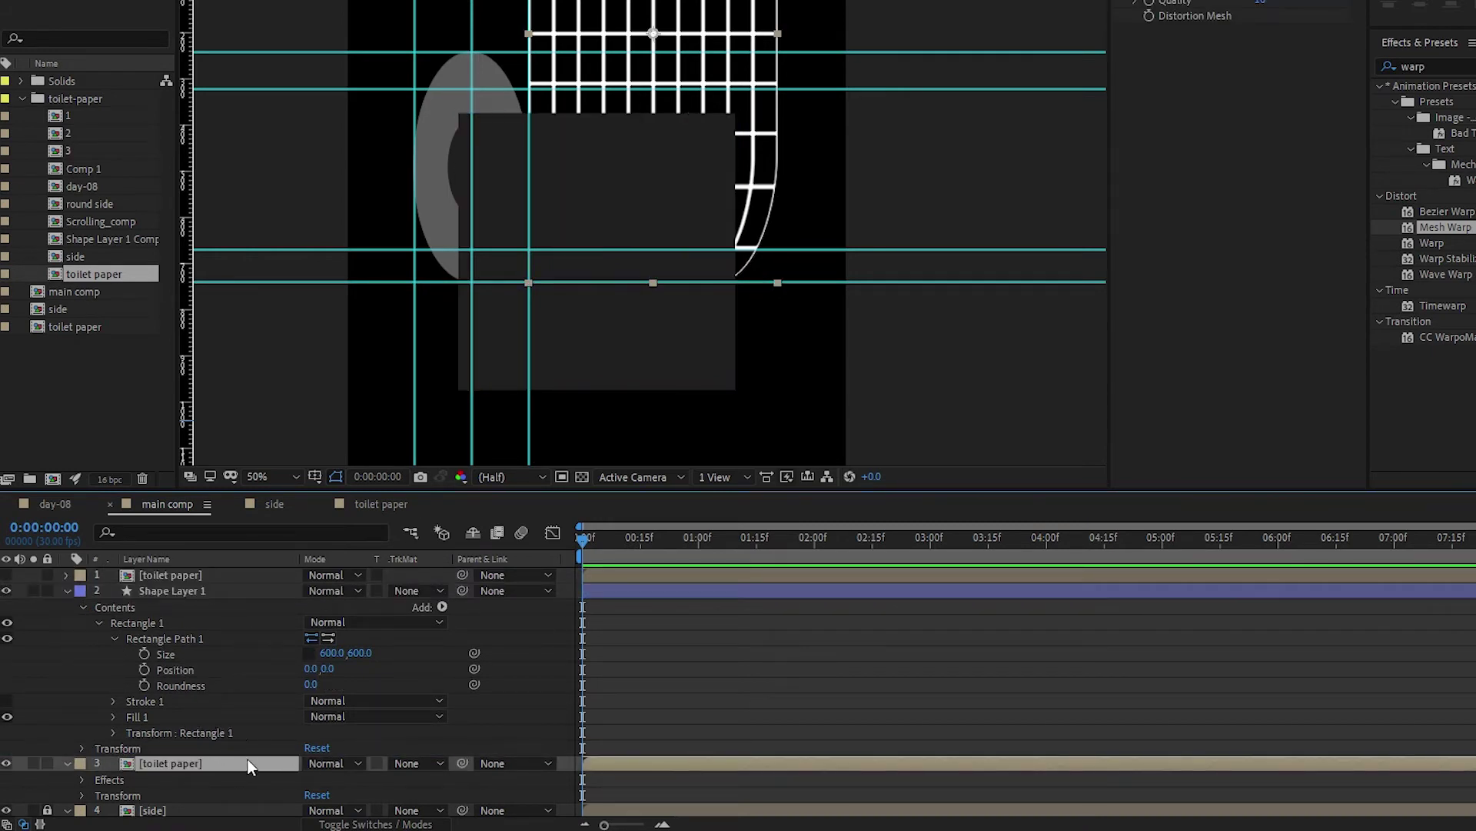
{"action": "left_click", "coordinate": [437, 764]}
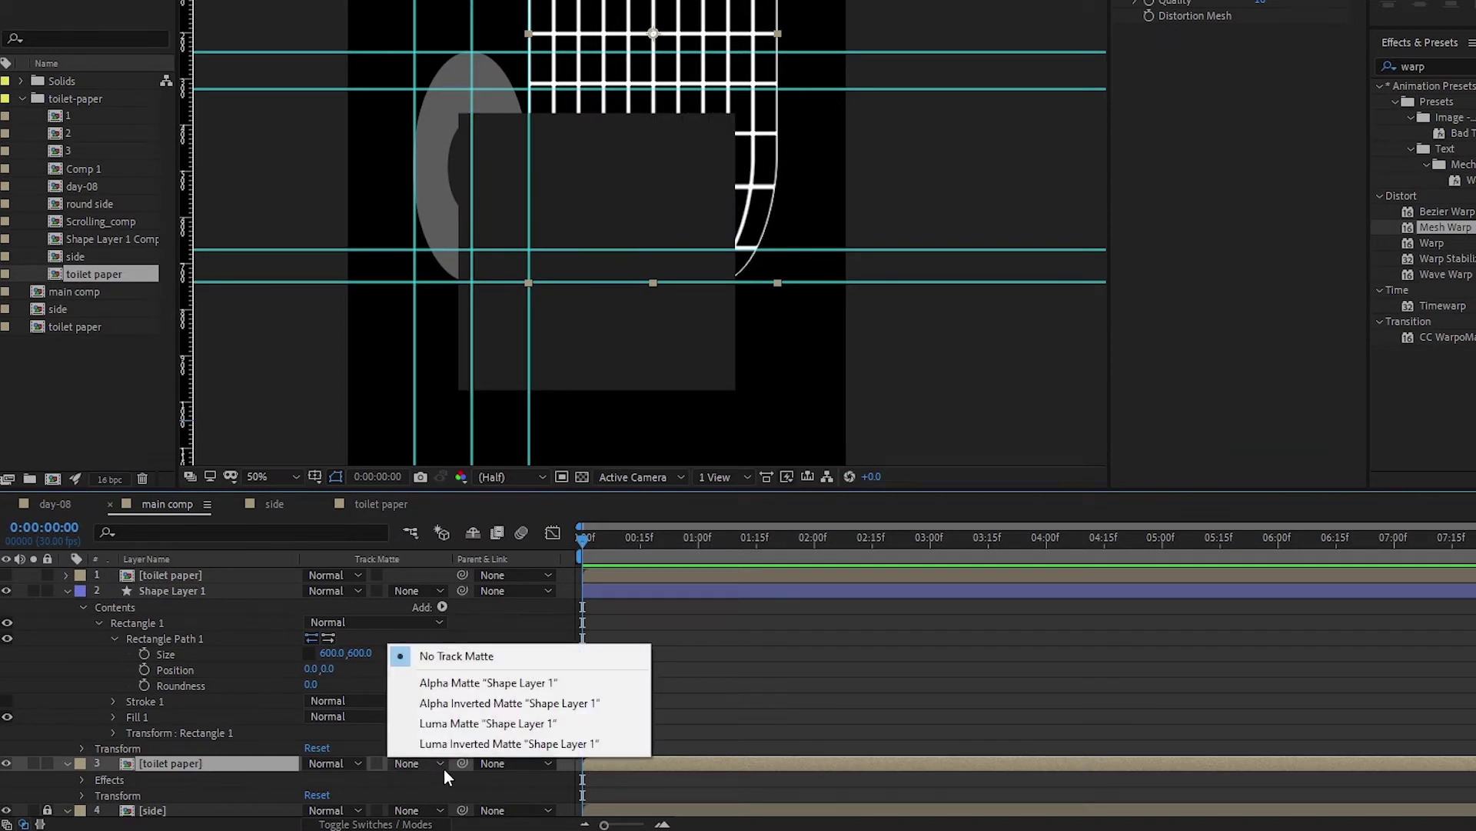
{"action": "left_click", "coordinate": [461, 682]}
Rename the shape layer as matte
{"action": "left_click", "coordinate": [220, 589]}
{"action": "key", "text": "Return"}
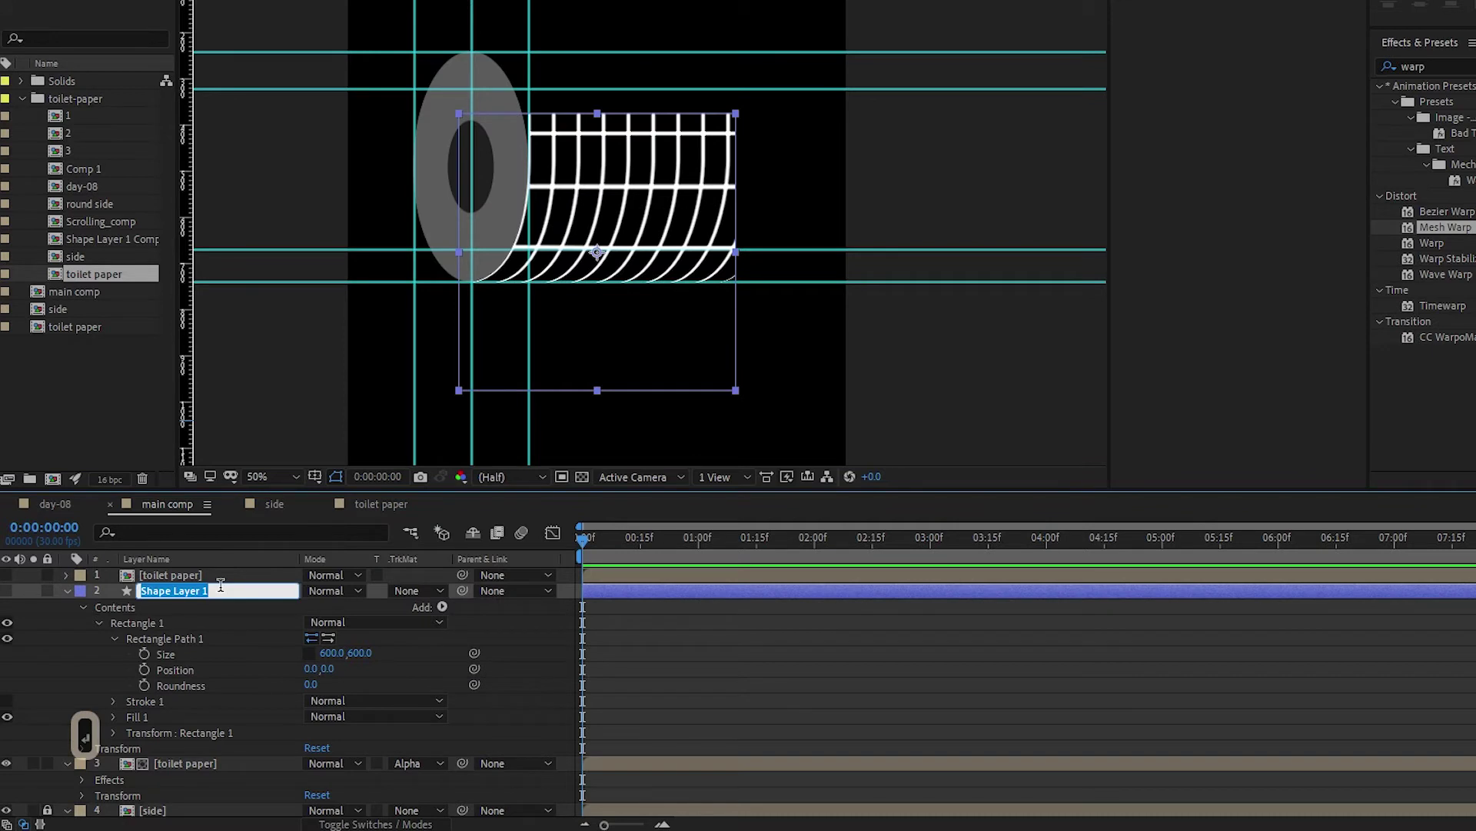
{"action": "type", "text": "maa"}
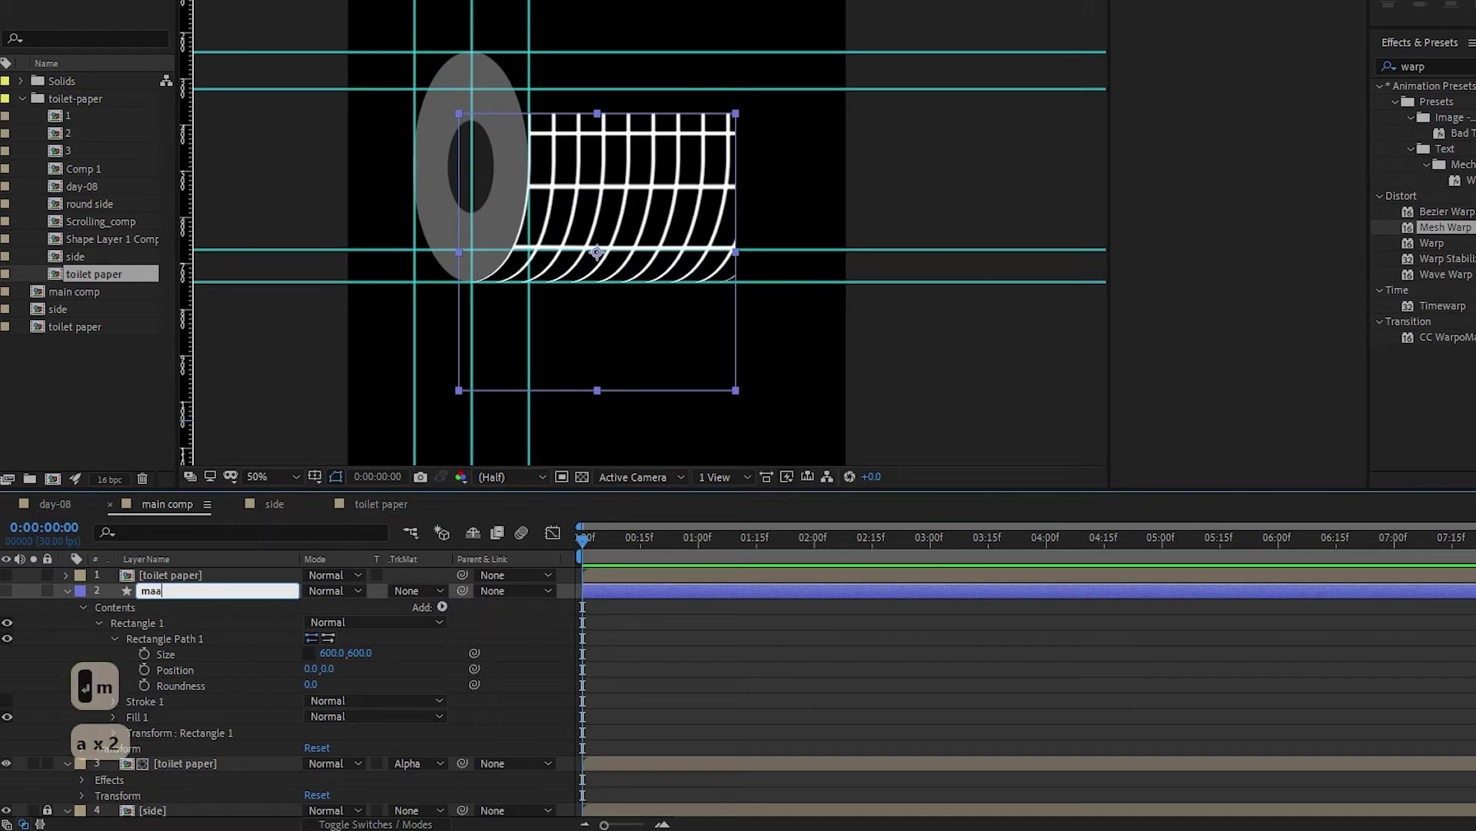
{"action": "key", "text": "BackSpace"}
{"action": "type", "text": "tte"}
{"action": "key", "text": "Return"}
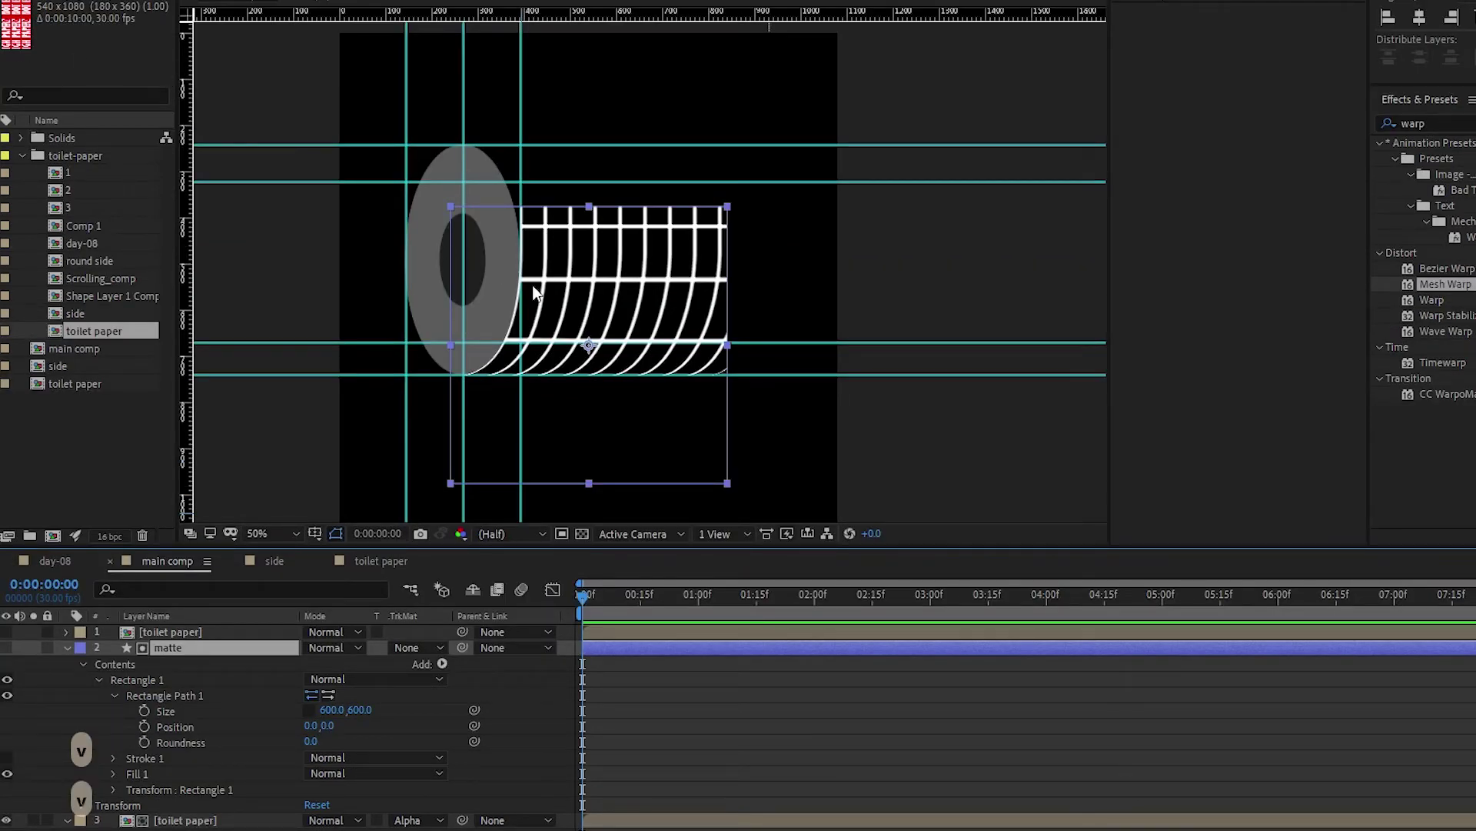
Widen the matte rectangle beyond both ends of the roll and position its upper edge at about the side's mid-height
{"action": "left_click_drag", "start_coordinate": [575, 296], "coordinate": [577, 254]}
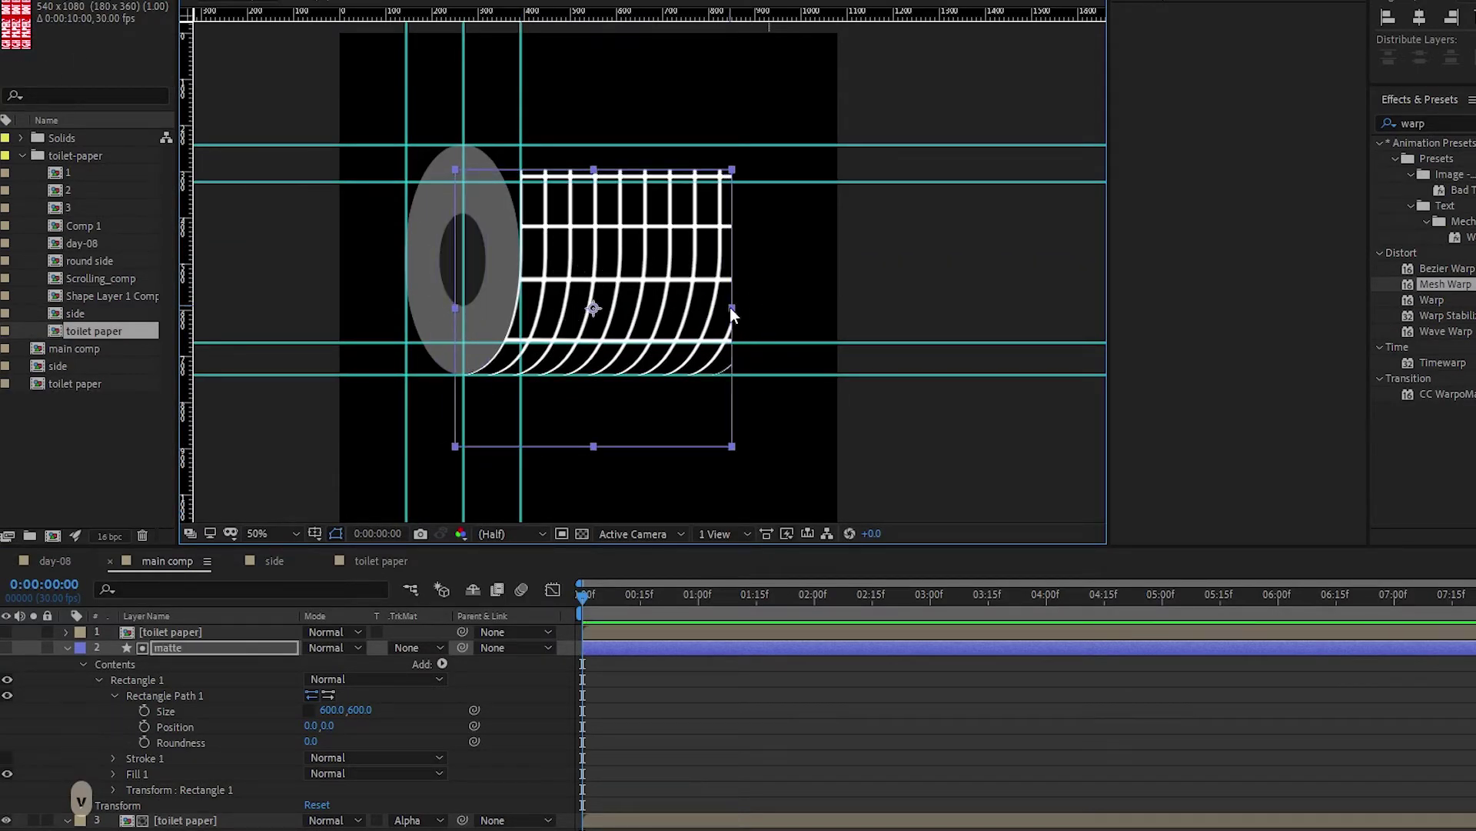
{"action": "double_click", "coordinate": [731, 309]}
{"action": "left_click_drag", "start_coordinate": [735, 307], "coordinate": [804, 310]}
{"action": "left_click_drag", "start_coordinate": [665, 312], "coordinate": [674, 400]}
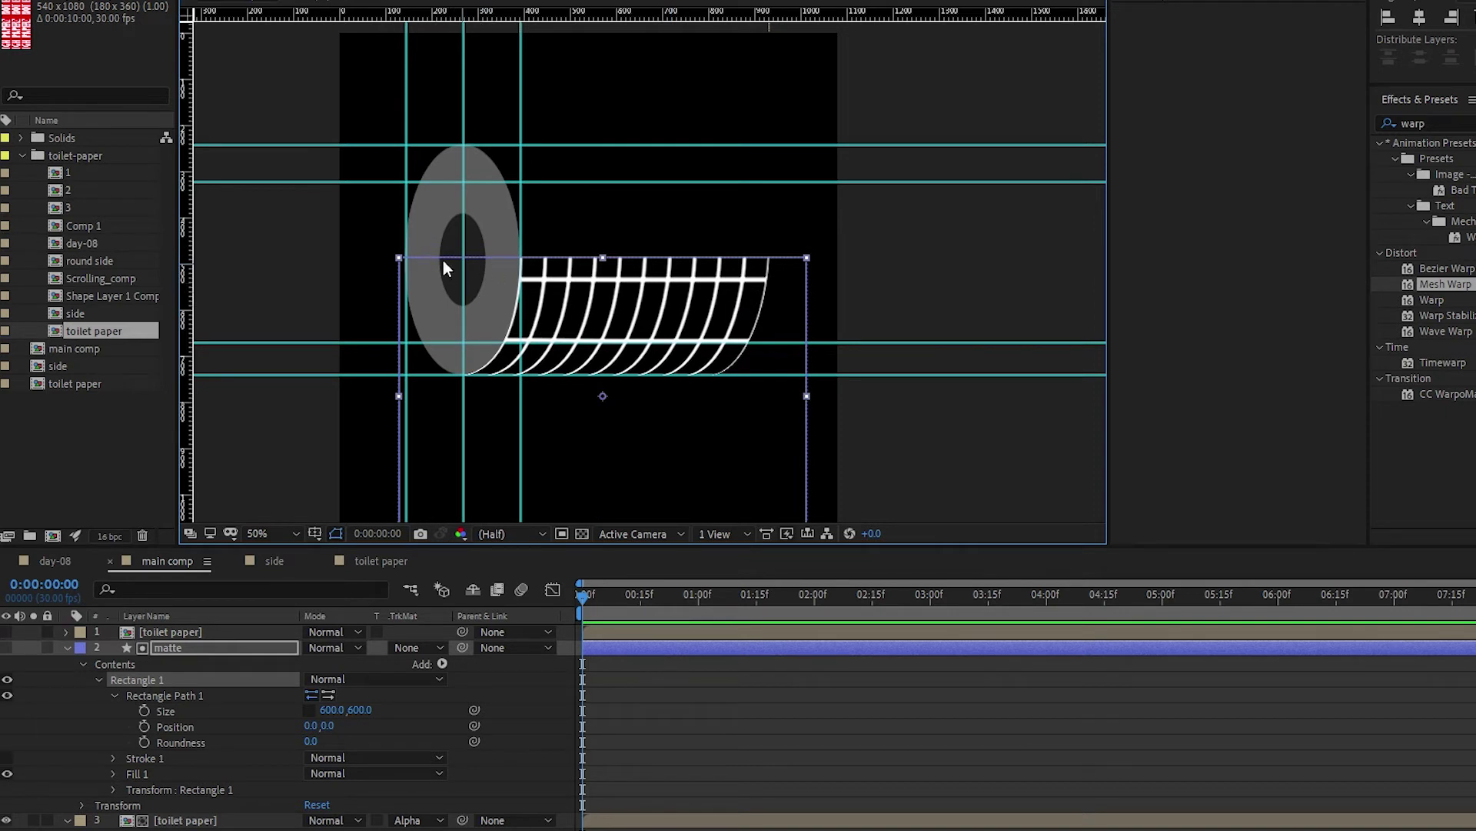
{"action": "left_click_drag", "start_coordinate": [631, 326], "coordinate": [633, 329]}
{"action": "left_click_drag", "start_coordinate": [797, 306], "coordinate": [783, 281]}
{"action": "left_click", "coordinate": [896, 398]}
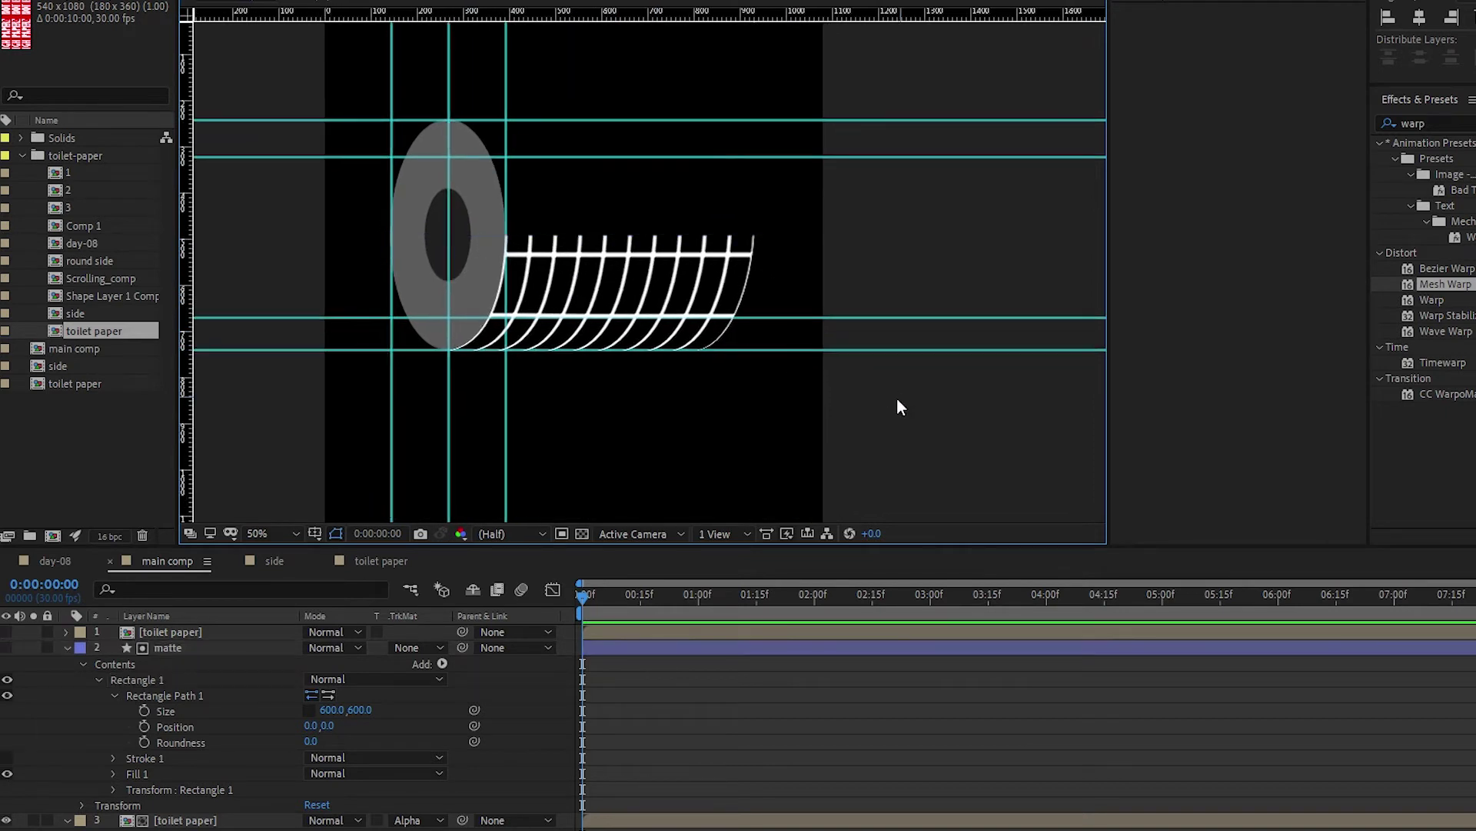
Show the top toilet paper layer in the main comp and hide the grid solid inside the toilet paper comp
{"action": "left_click", "coordinate": [6, 632]}
{"action": "scroll", "coordinate": [666, 330], "scroll_direction": "down", "scroll_amount": 2}
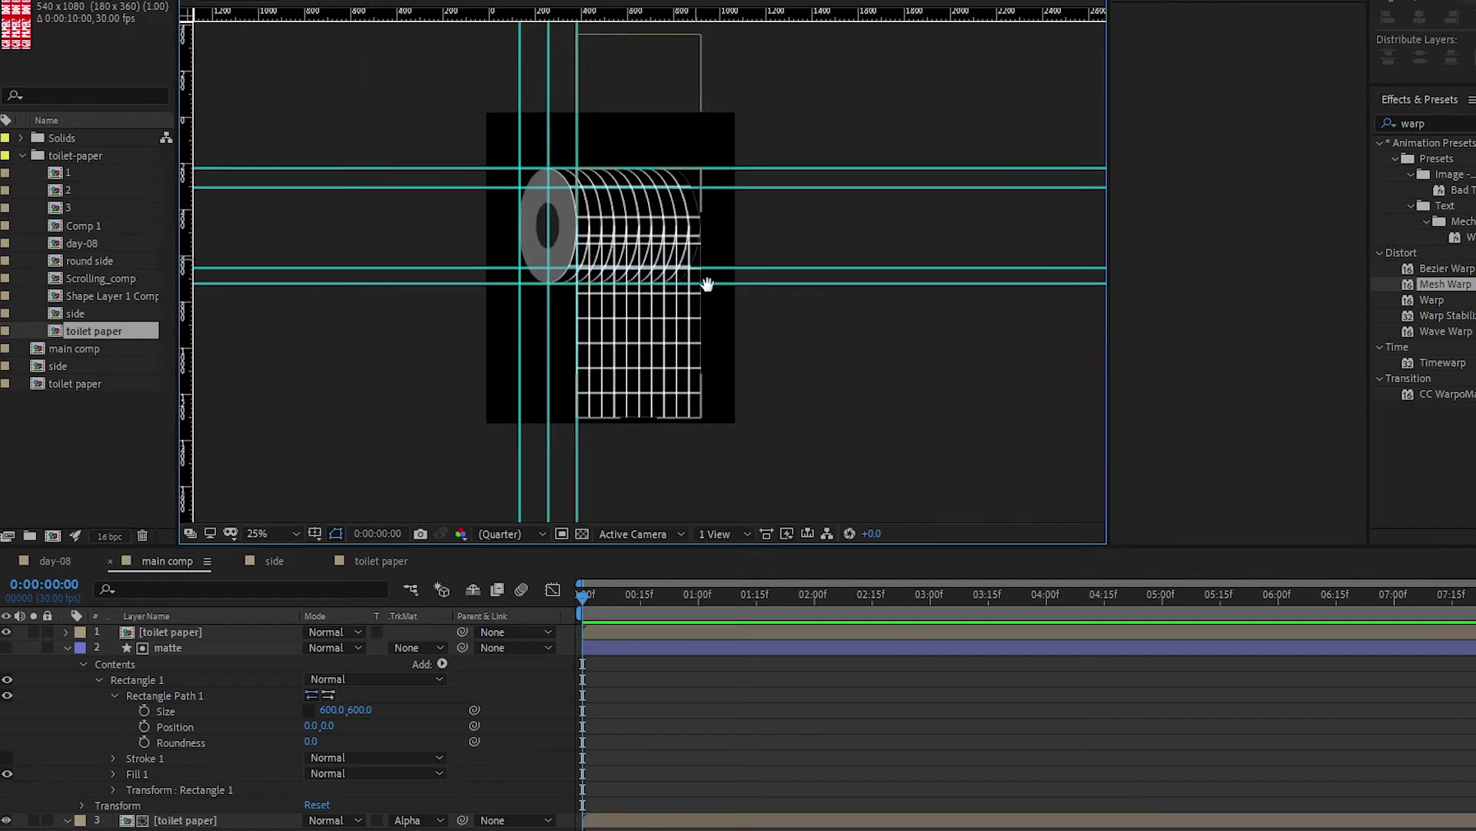
{"action": "double_click", "coordinate": [619, 634]}
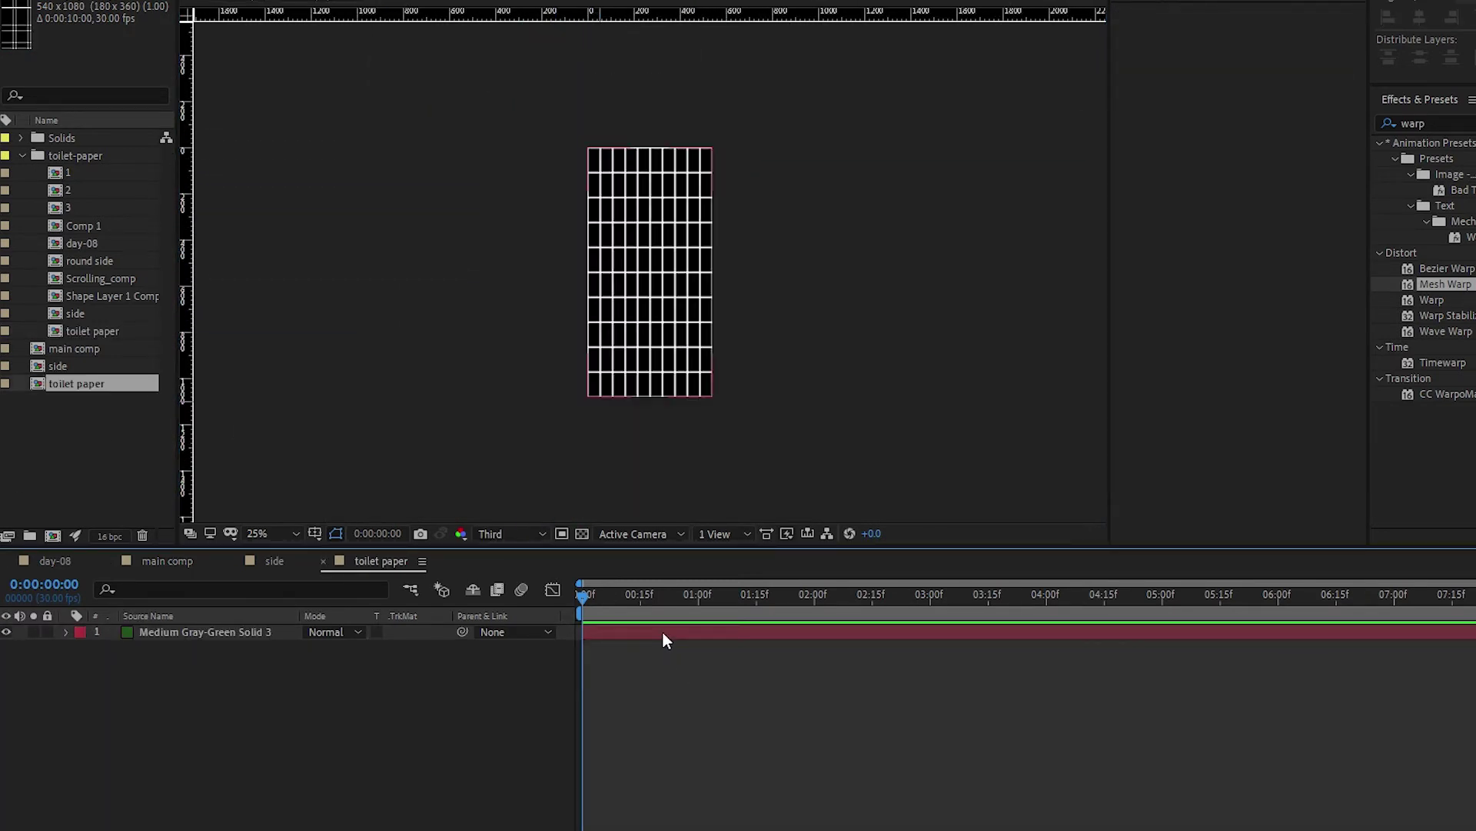
{"action": "left_click", "coordinate": [662, 632]}
{"action": "left_click", "coordinate": [6, 632]}
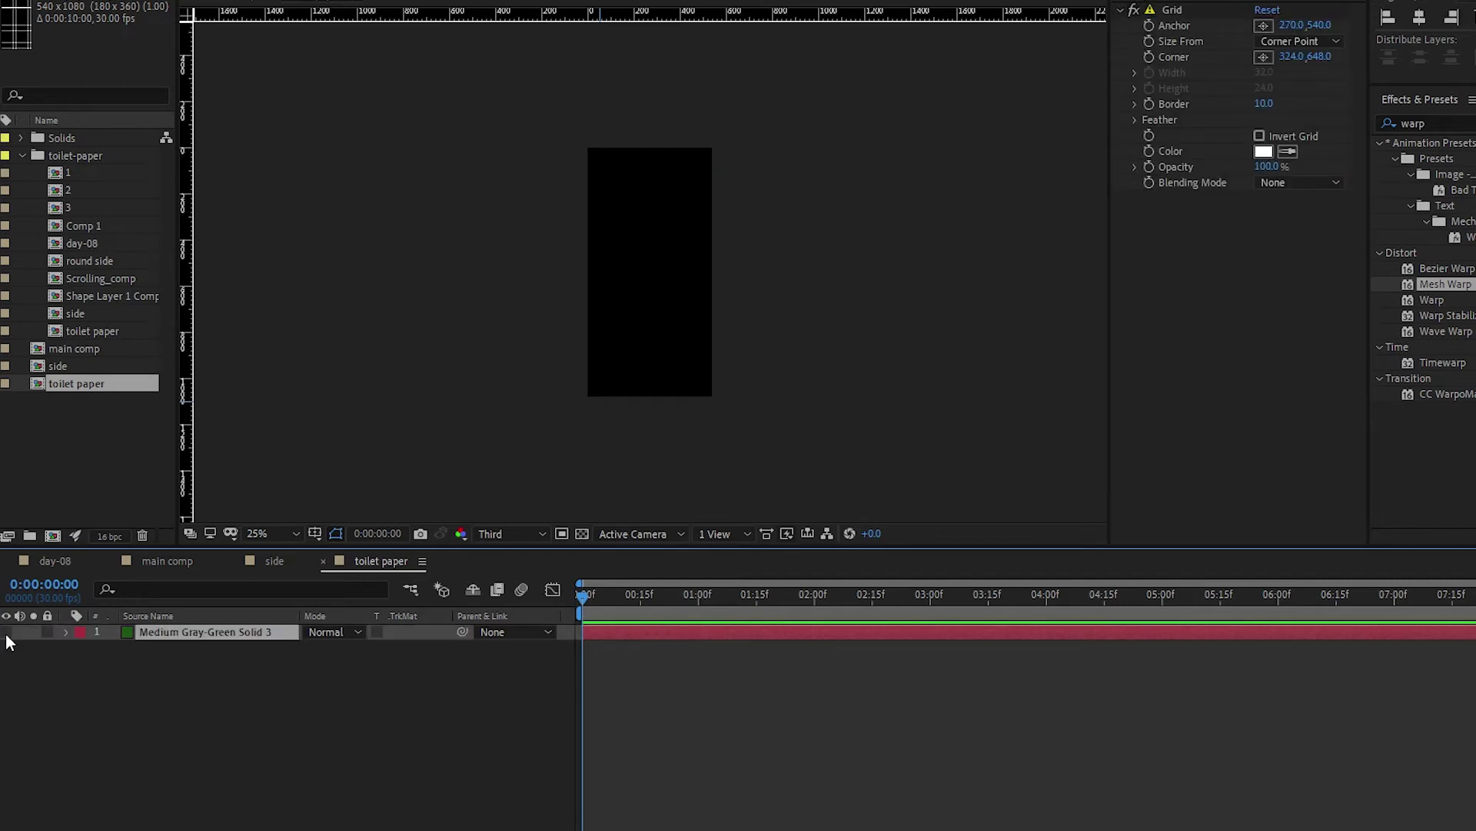
Add a composition-sized rectangle shape layer above the grid solid and check the toilet paper composition's dimensions
{"action": "left_click", "coordinate": [693, 289]}
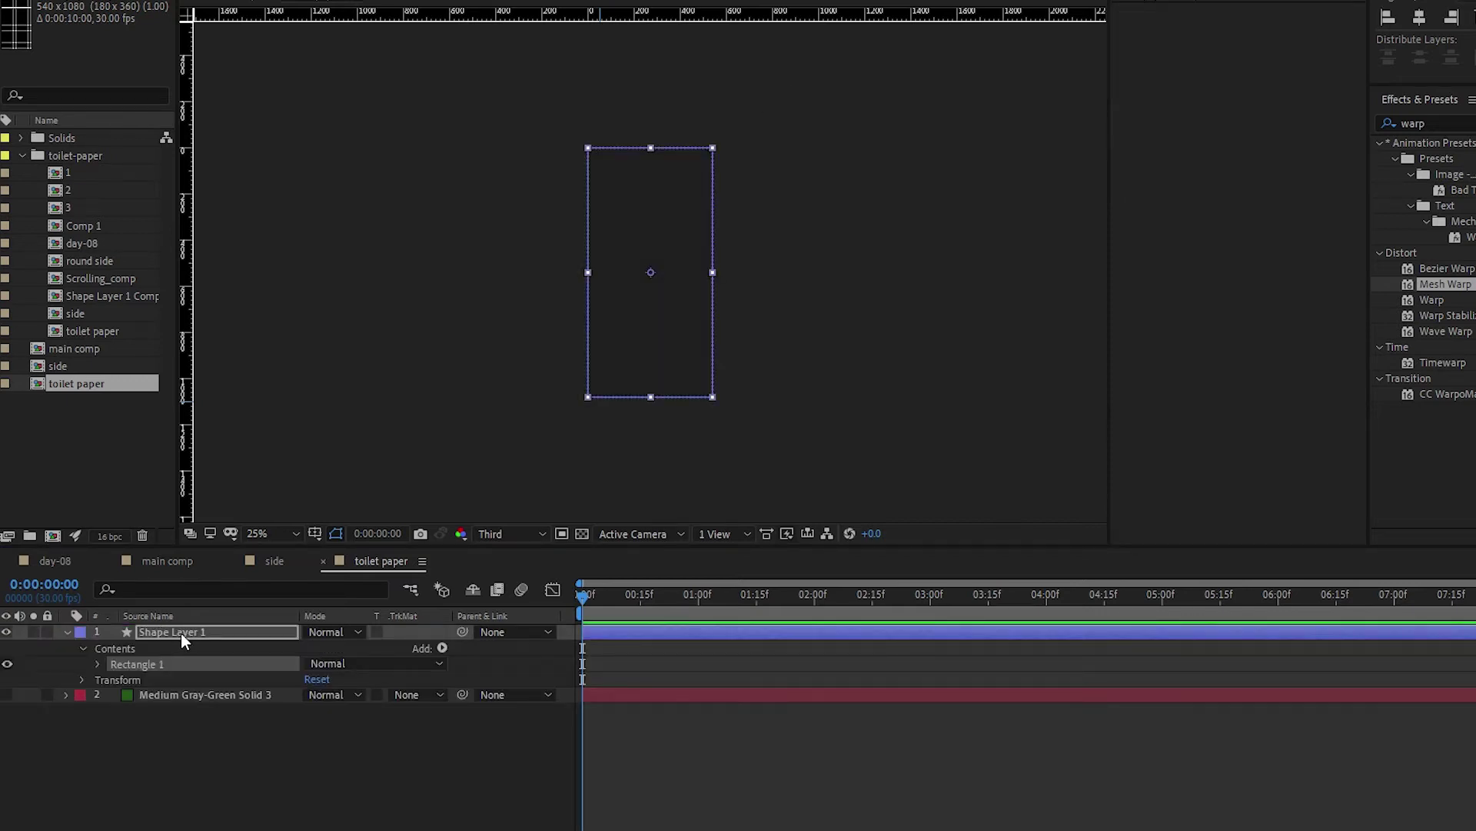
{"action": "left_click", "coordinate": [247, 781]}
{"action": "key", "text": "ctrl+k"}
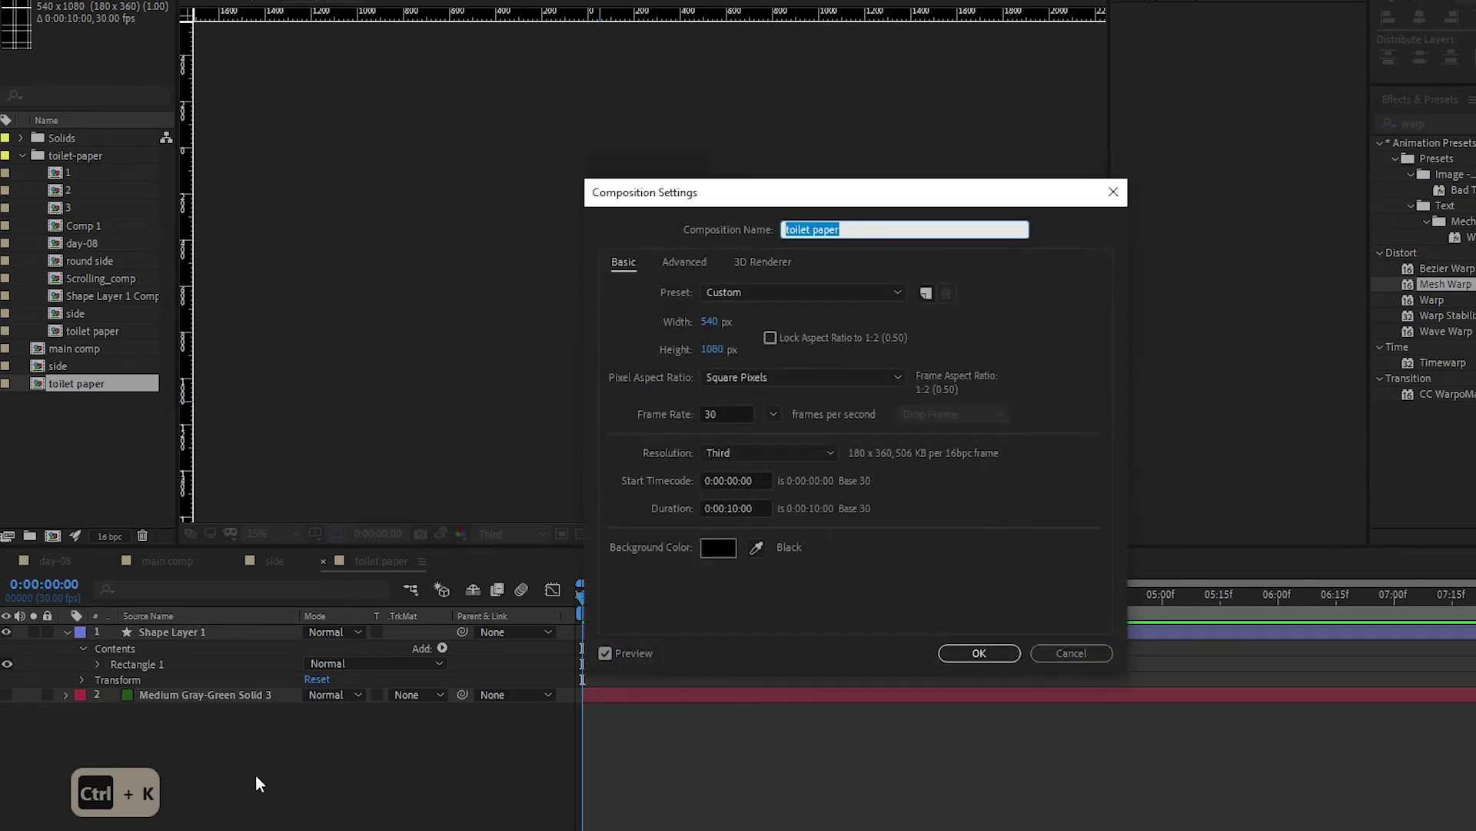
{"action": "left_click", "coordinate": [1067, 648]}
Unlink the rectangle path's size dimensions and set its height to 540, keeping the width at 540
{"action": "left_click", "coordinate": [94, 607]}
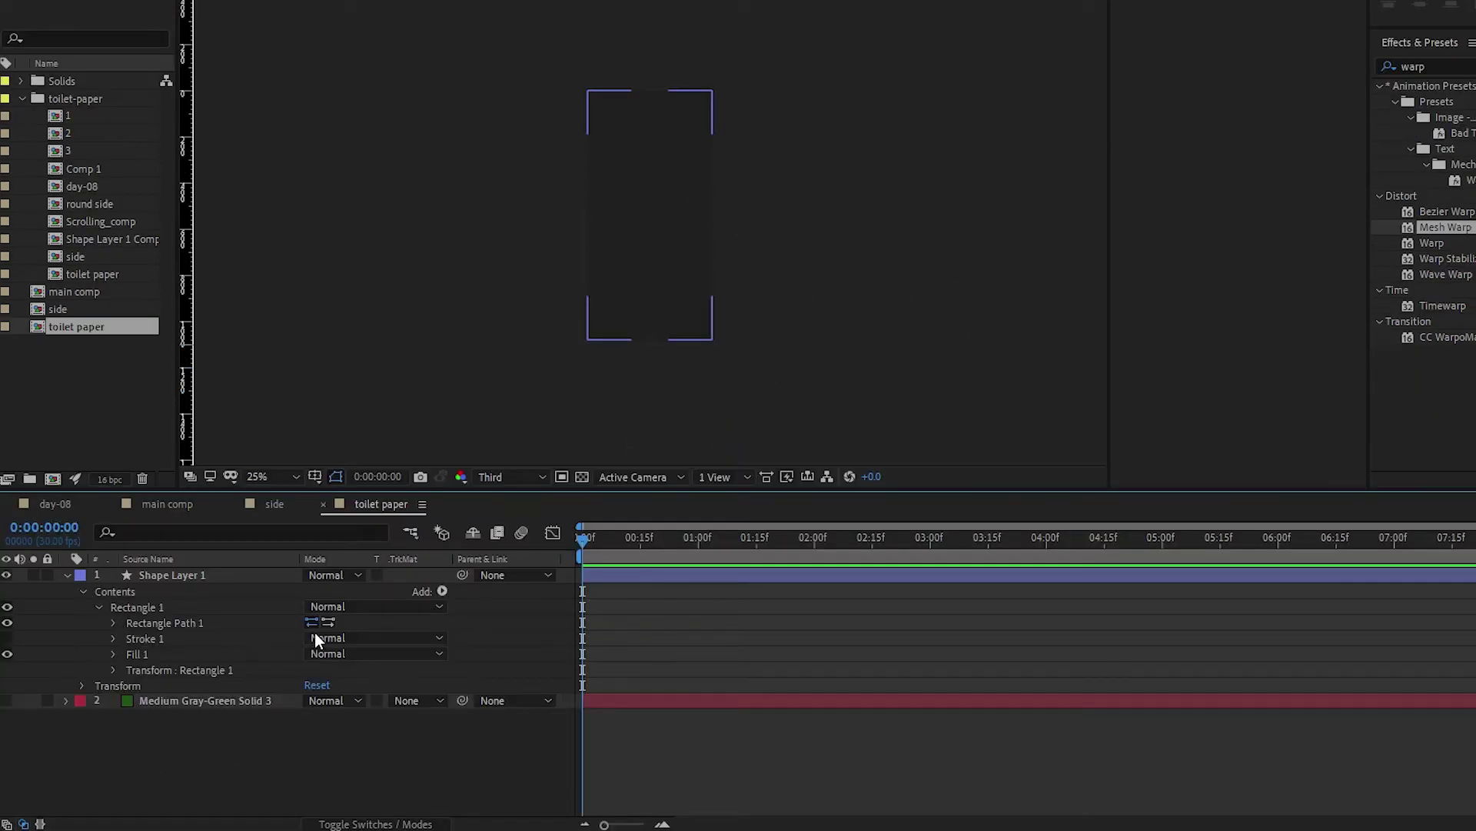
{"action": "left_click", "coordinate": [116, 622]}
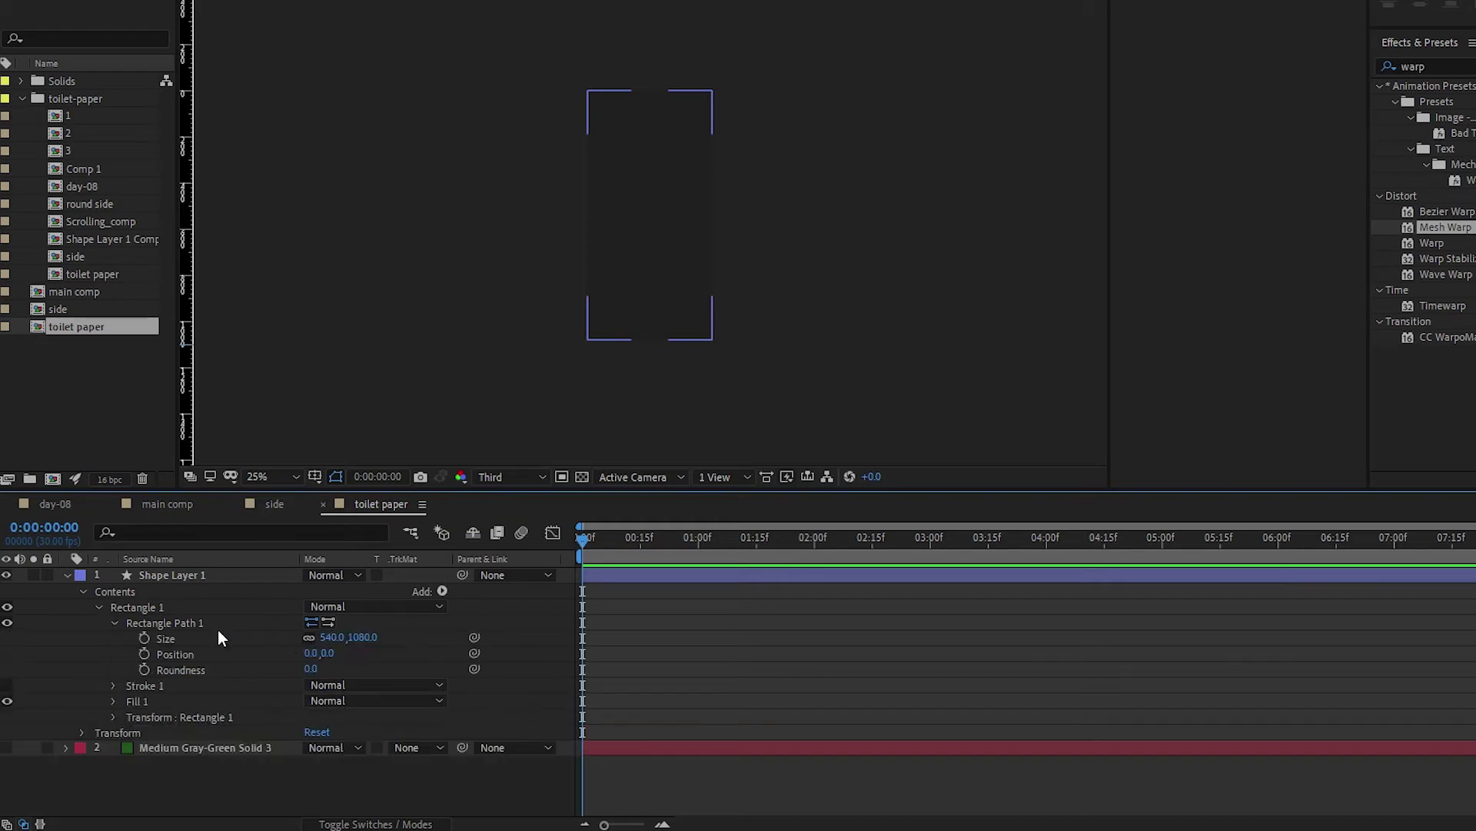
{"action": "left_click", "coordinate": [307, 639]}
{"action": "left_click", "coordinate": [369, 636]}
{"action": "key", "text": "Right"}
{"action": "type", "text": "/"}
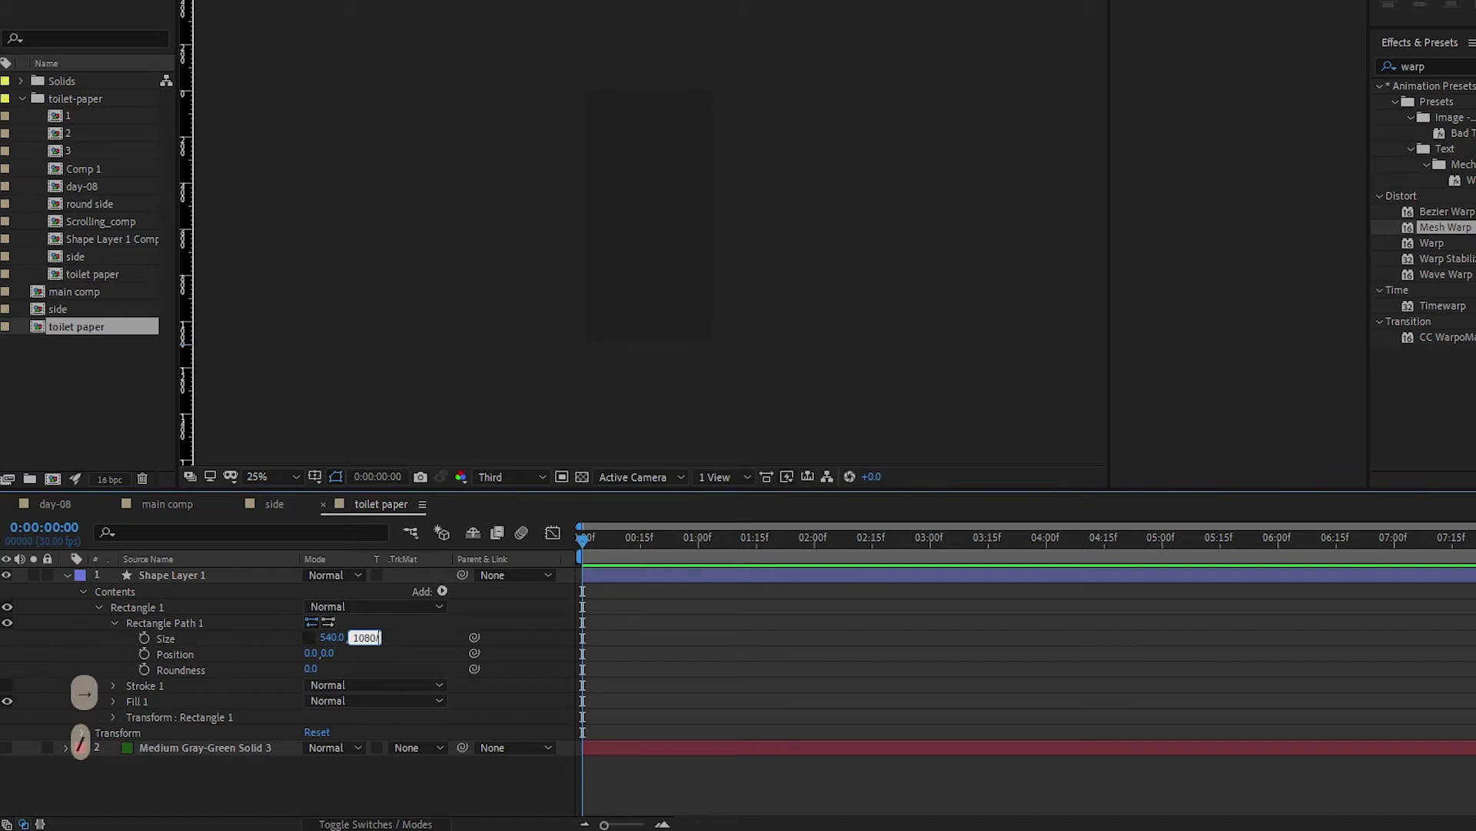
{"action": "type", "text": "4"}
{"action": "key", "text": "Return"}
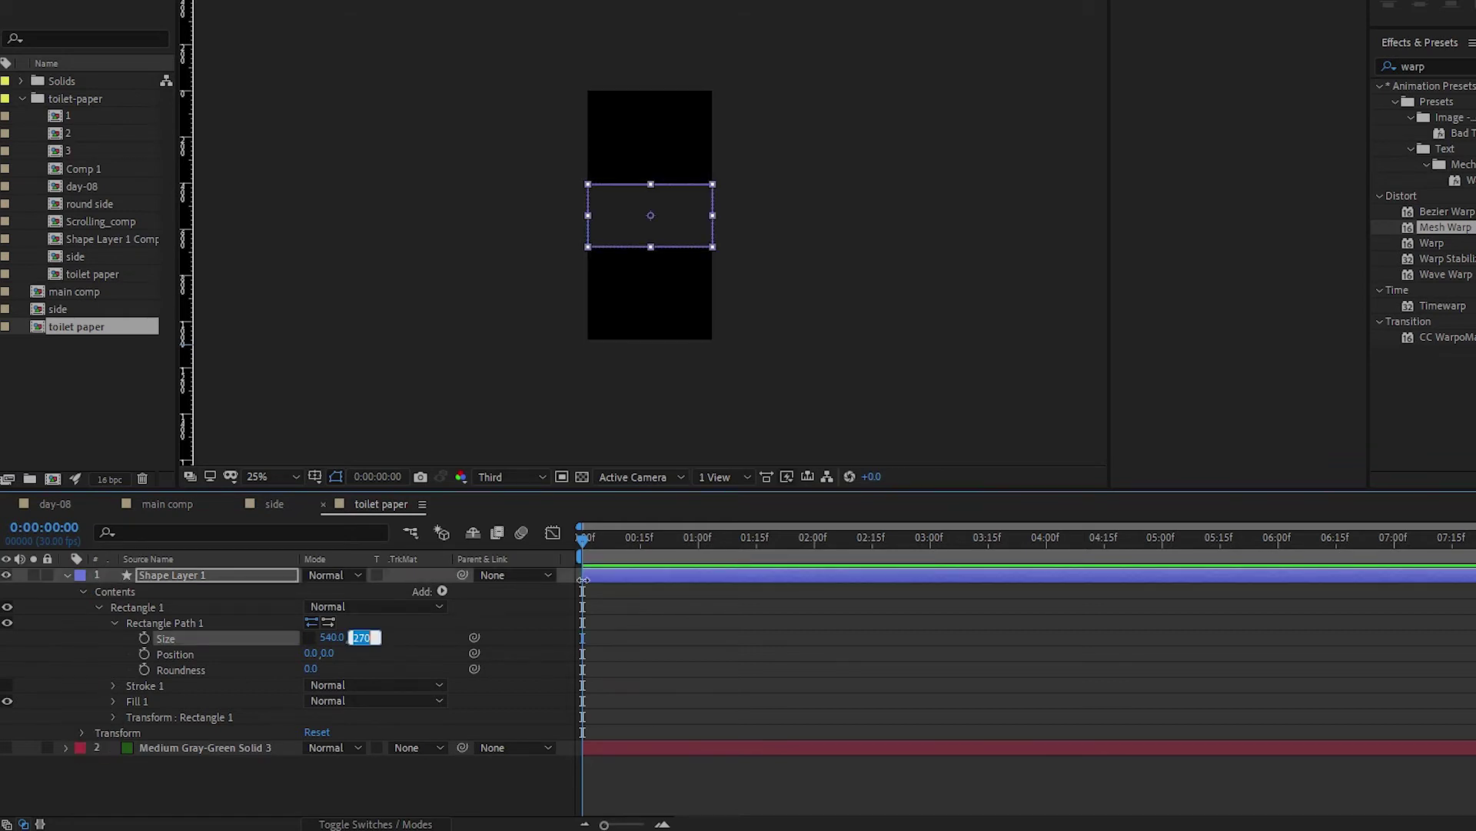
{"action": "key", "text": "Right"}
{"action": "type", "text": "*2"}
{"action": "key", "text": "Return"}
Fill the square with white and align it to the composition's top edge
{"action": "key", "text": "v"}
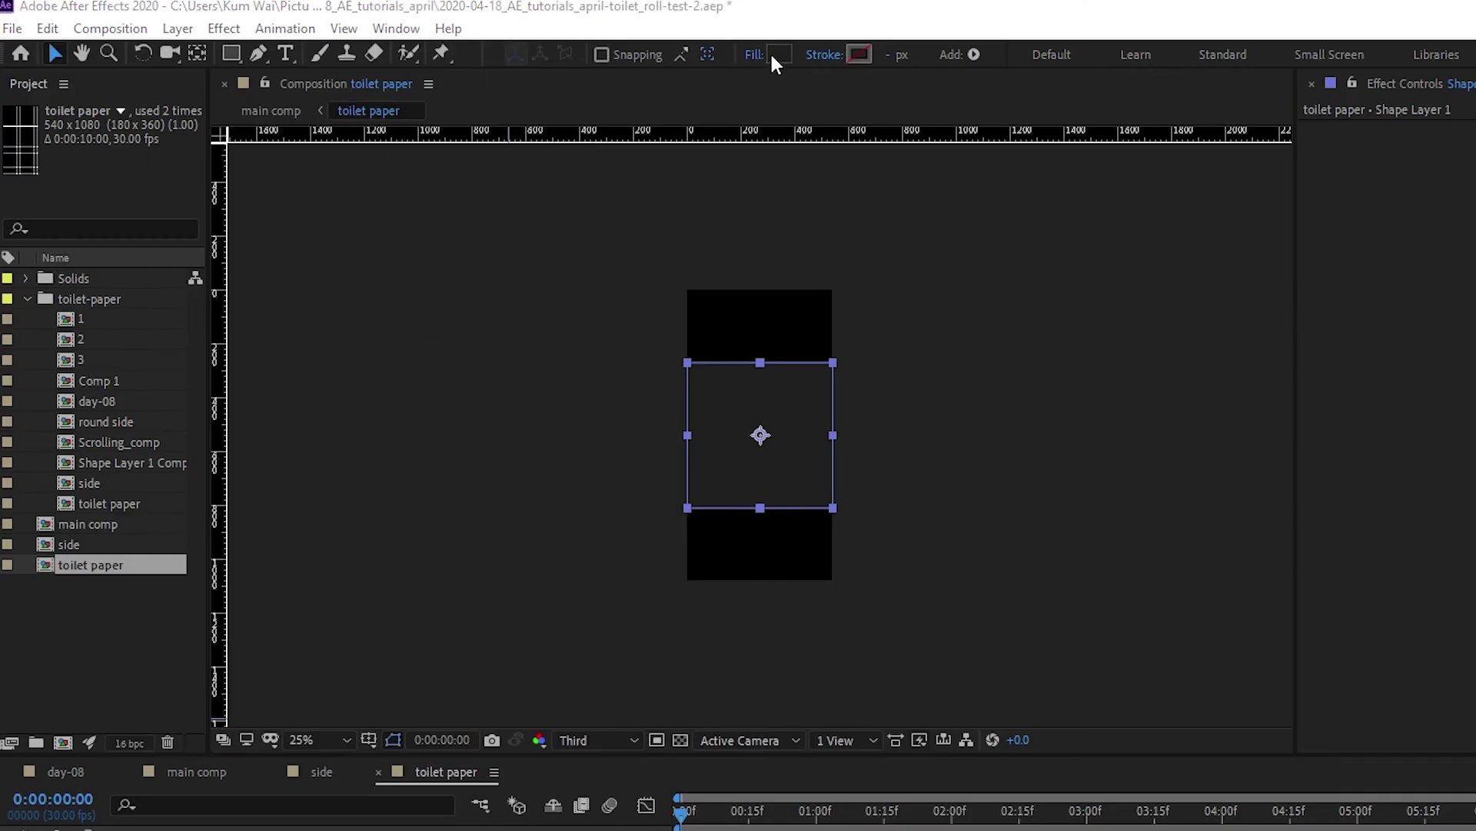
{"action": "left_click", "coordinate": [773, 54]}
{"action": "left_click", "coordinate": [213, 158]}
{"action": "left_click_drag", "start_coordinate": [213, 158], "coordinate": [6, 61]}
Find the Venetian Blinds preset and apply it to the square shape layer
{"action": "left_click", "coordinate": [1312, 124]}
{"action": "type", "text": "vene"}
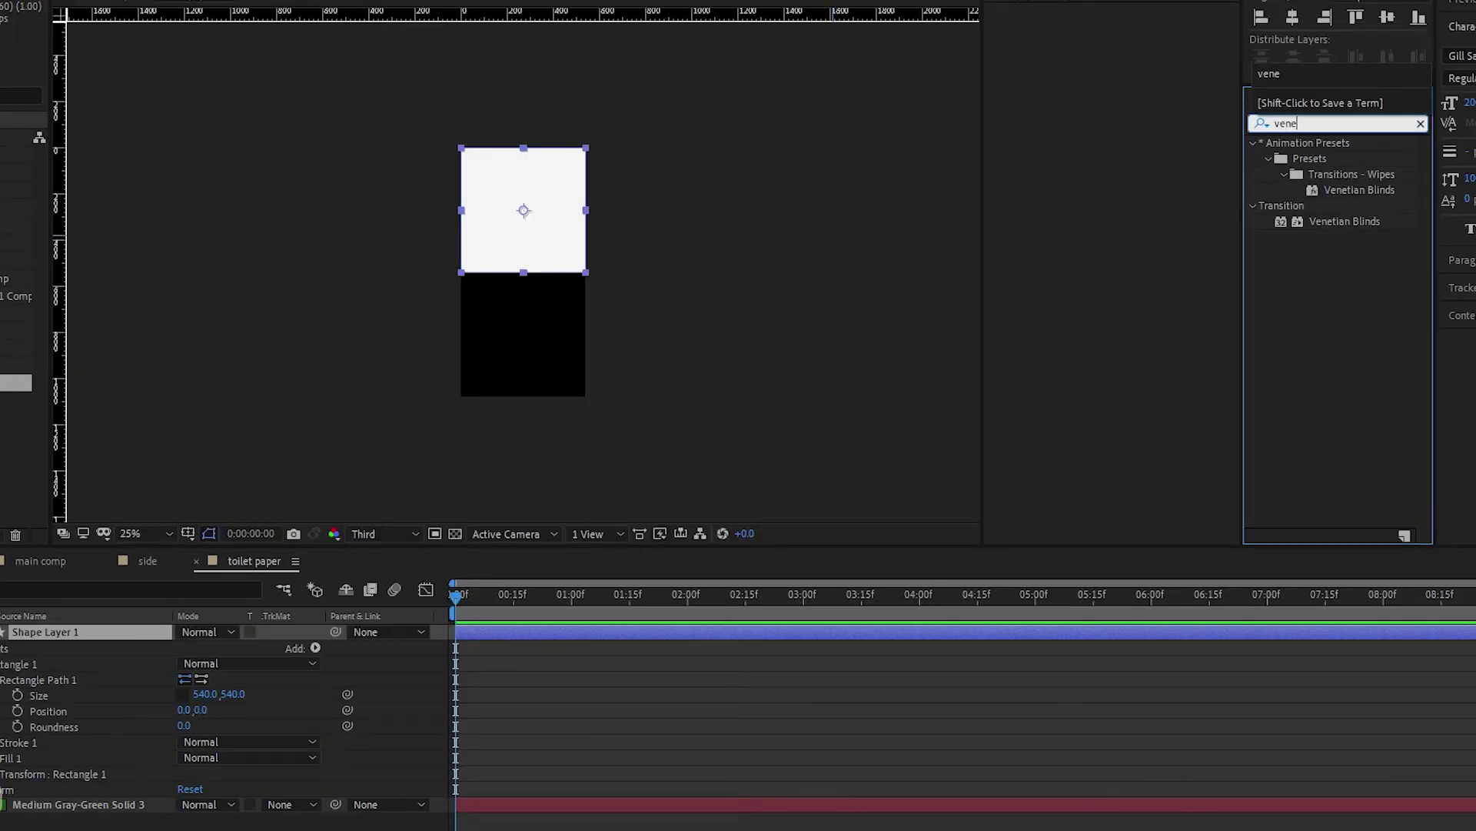
{"action": "left_click", "coordinate": [1365, 183]}
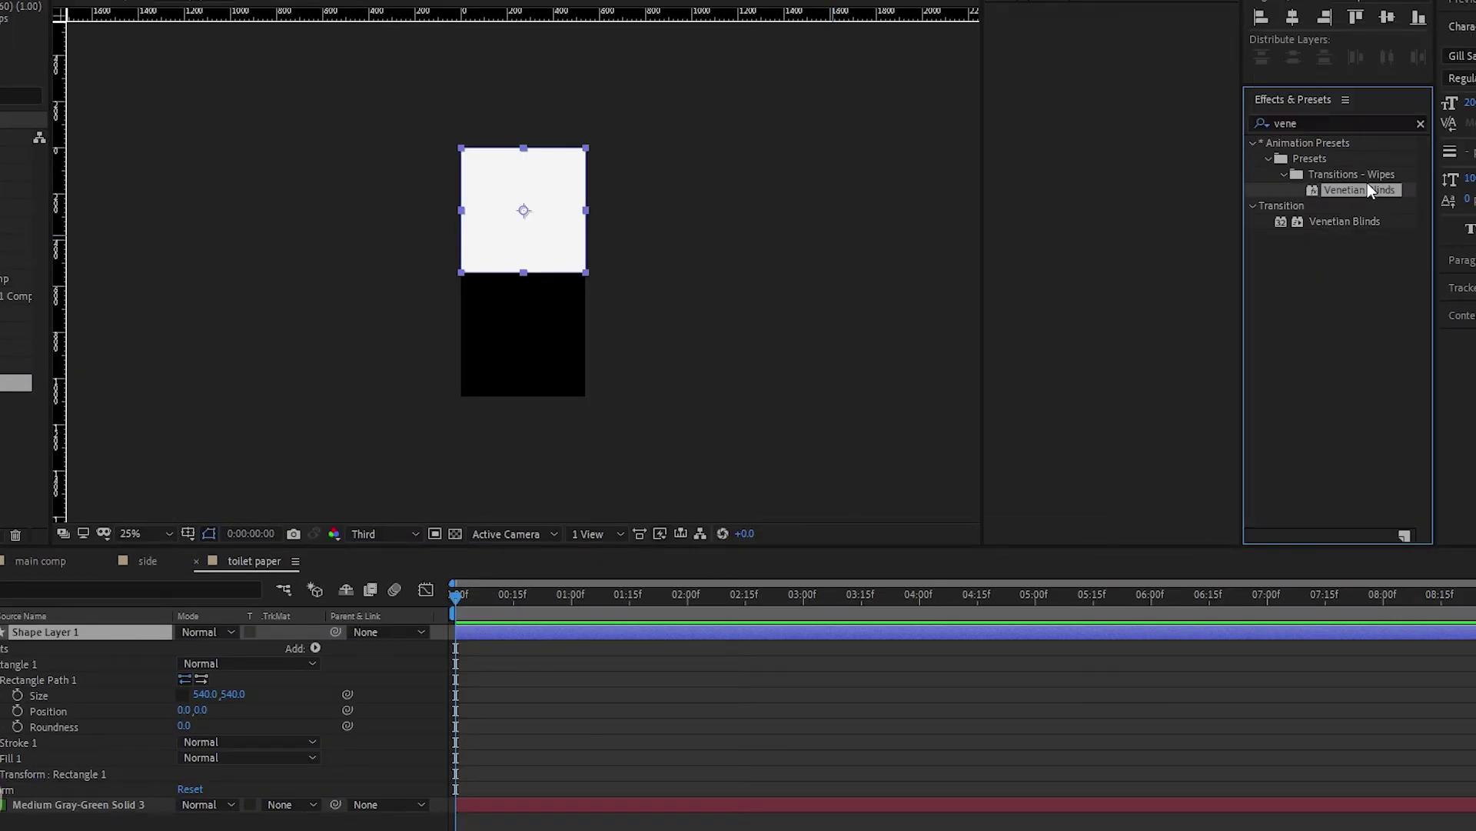
{"action": "double_click", "coordinate": [1368, 188]}
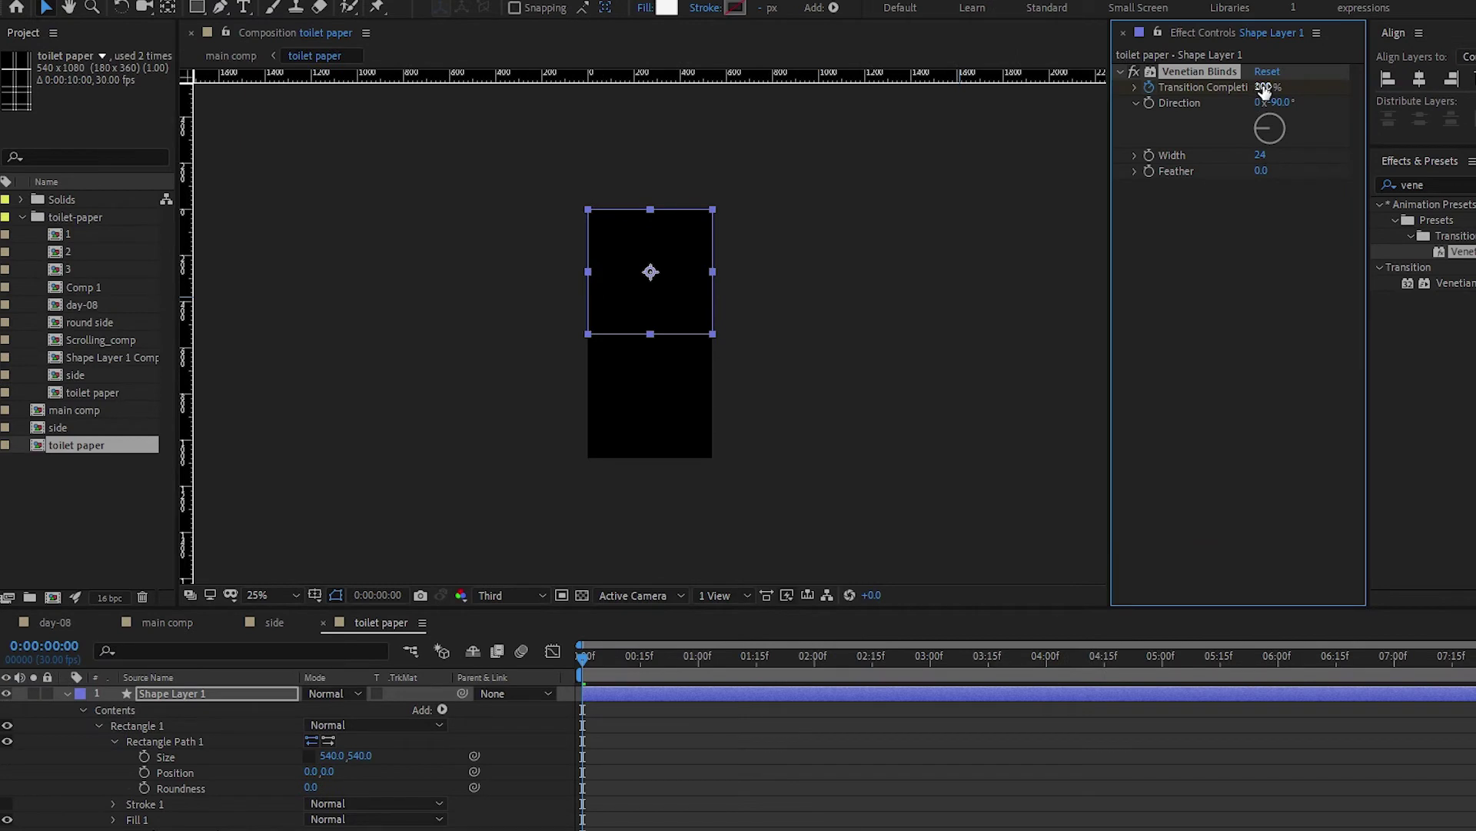
Set the Venetian Blinds transition completion to 20% and its direction to 0x+45°
{"action": "left_click", "coordinate": [1258, 102]}
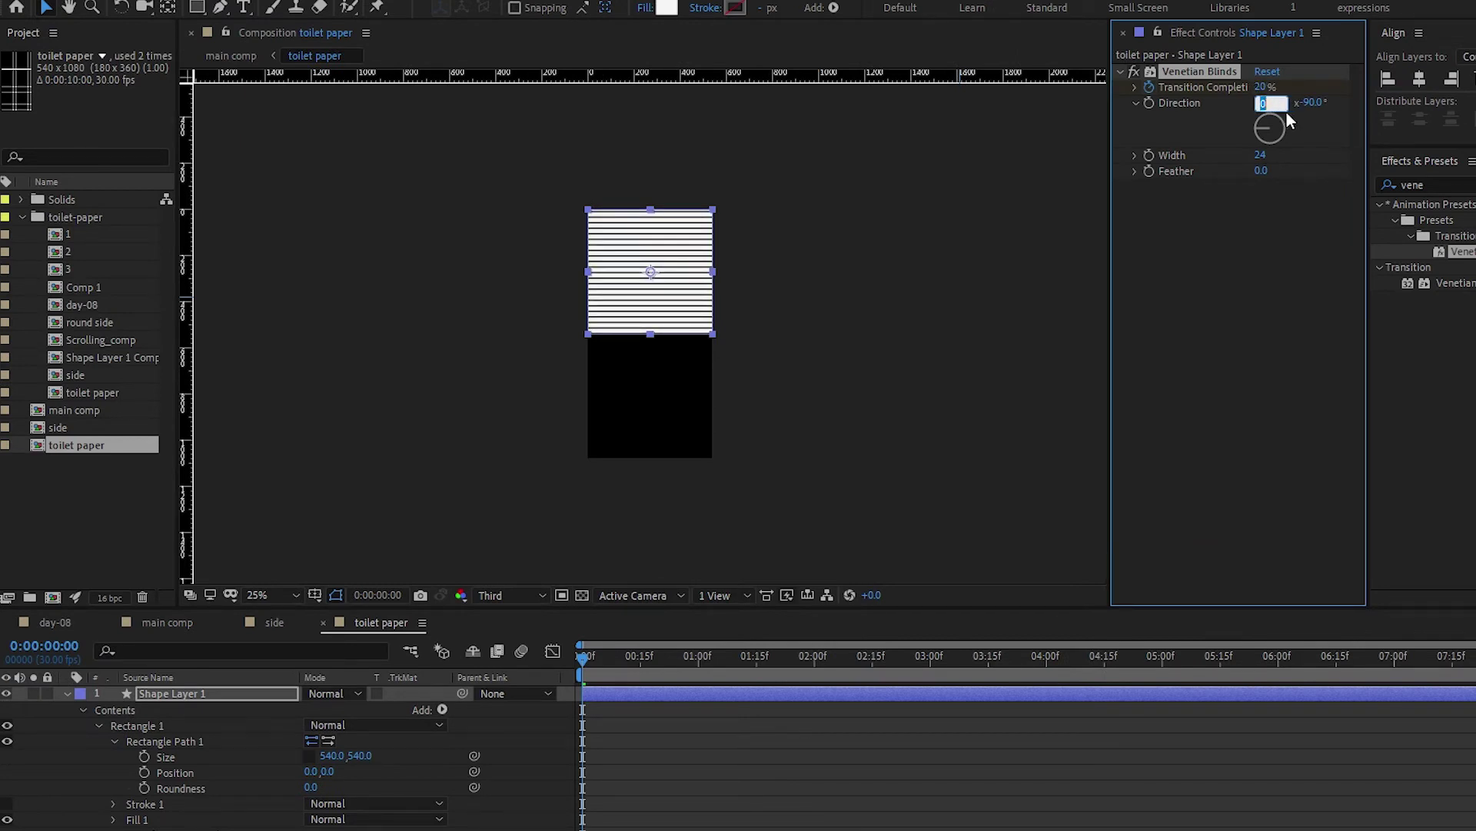
{"action": "type", "text": "45."}
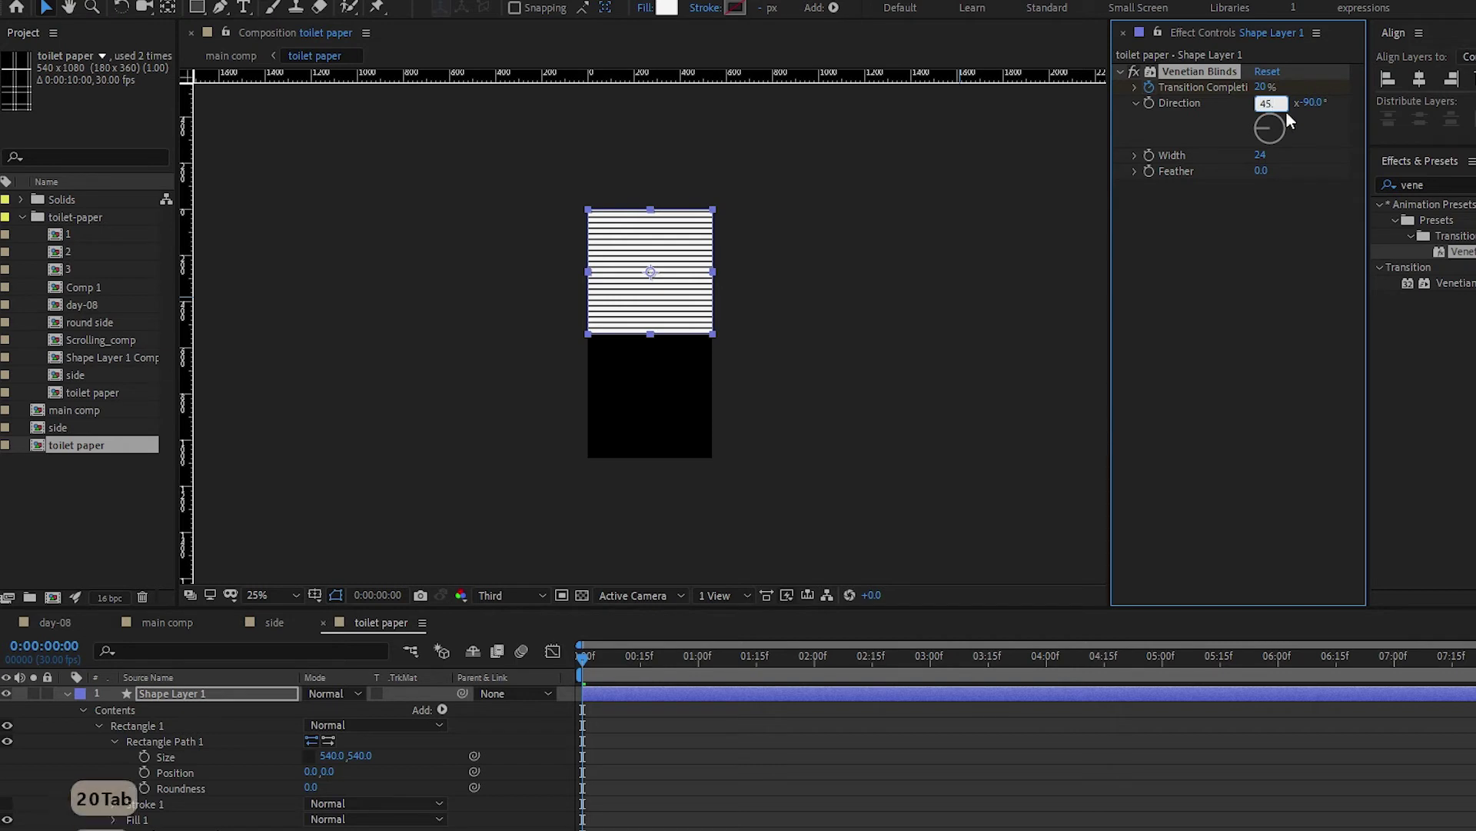
{"action": "left_click", "coordinate": [1287, 116]}
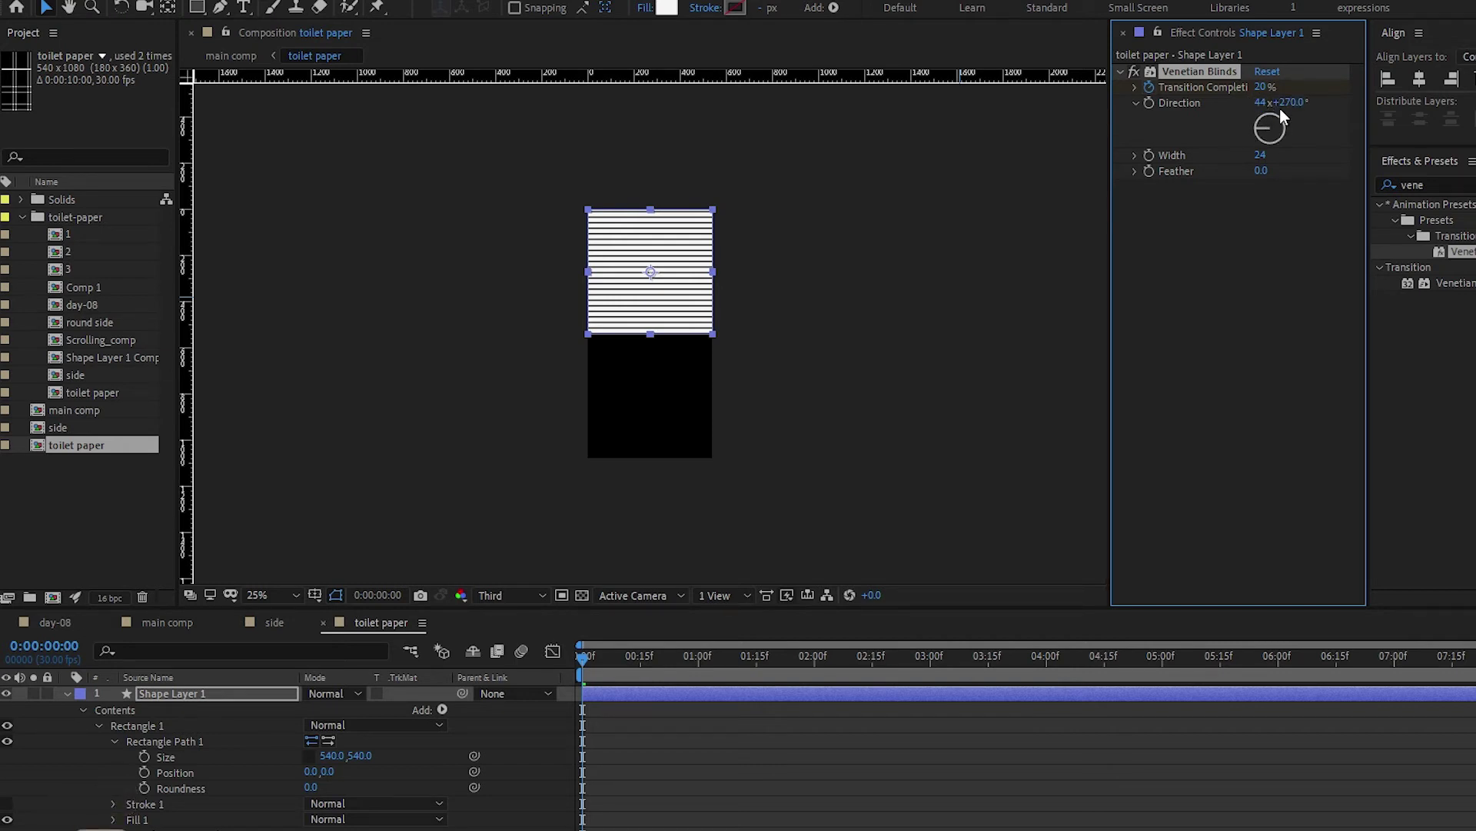
{"action": "left_click", "coordinate": [1258, 102]}
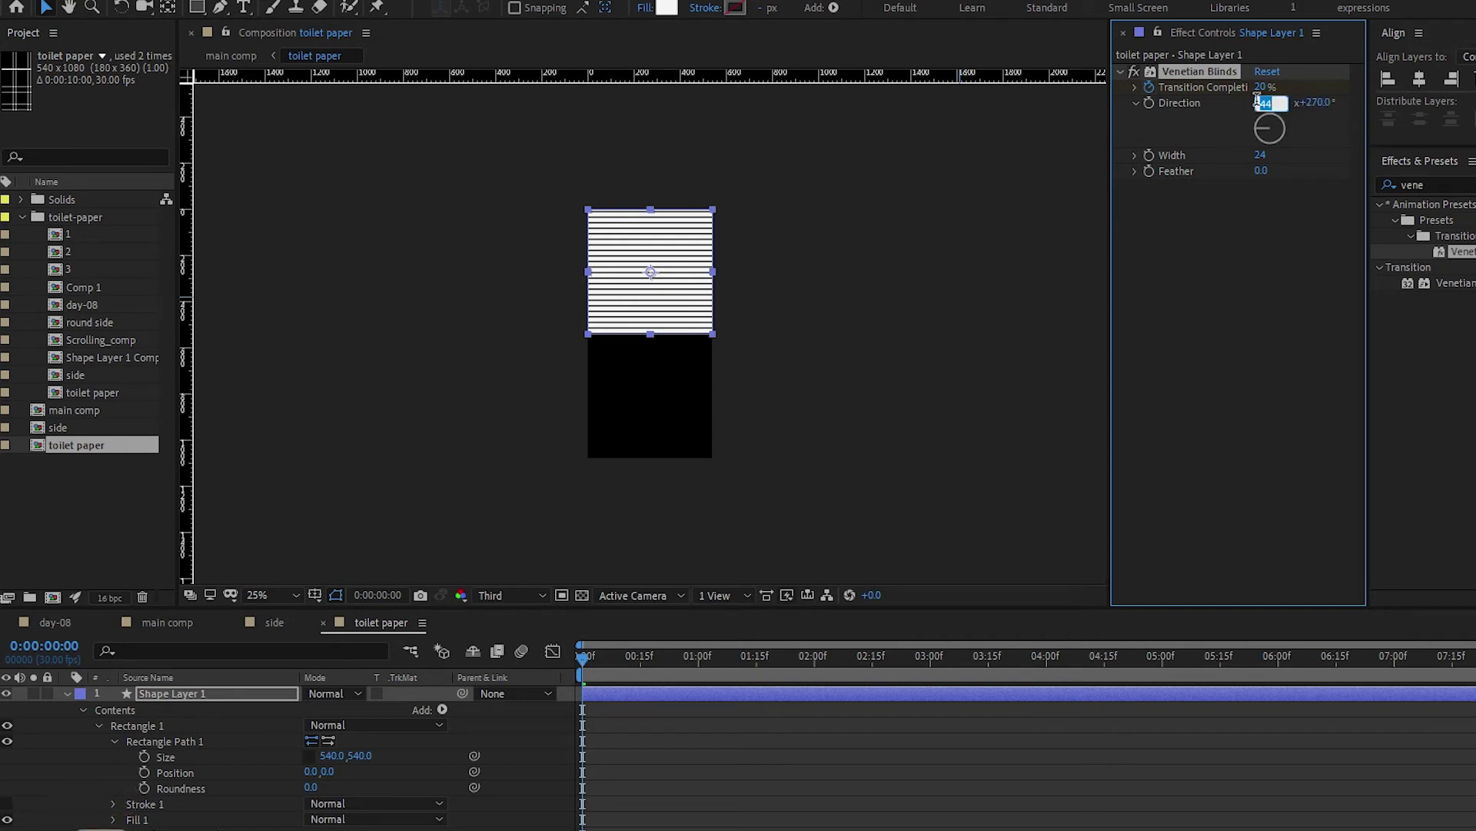
{"action": "type", "text": "0"}
{"action": "key", "text": "Tab"}
{"action": "type", "text": "45"}
{"action": "key", "text": "Return"}
Give the striped square a grey stroke 5 px wide
{"action": "left_click", "coordinate": [898, 267]}
{"action": "left_click_drag", "start_coordinate": [889, 332], "coordinate": [850, 329]}
{"action": "scroll", "coordinate": [558, 324], "scroll_direction": "up", "scroll_amount": 1}
{"action": "left_click", "coordinate": [600, 300]}
{"action": "left_click", "coordinate": [735, 8]}
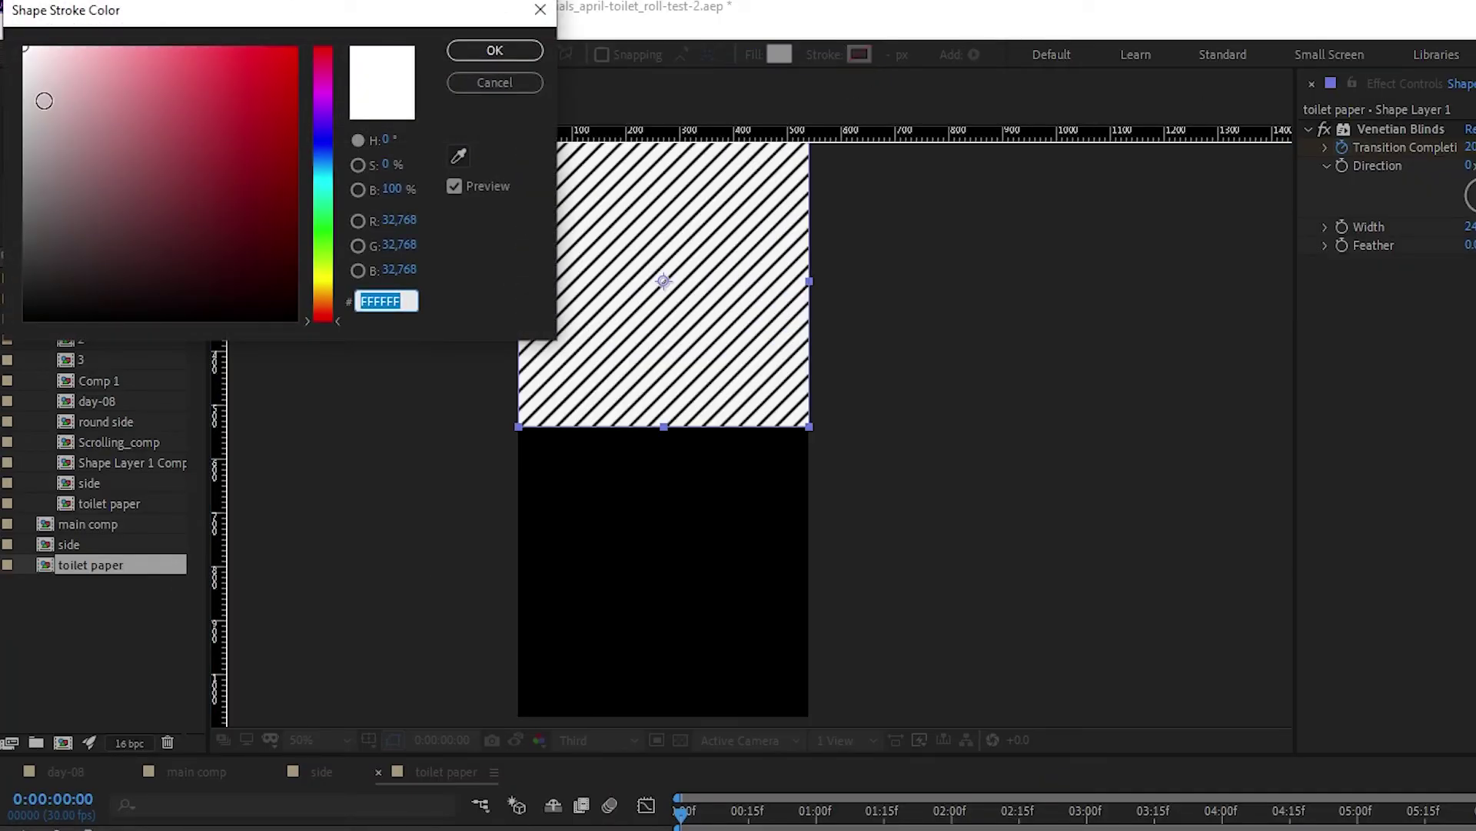
{"action": "left_click", "coordinate": [24, 137]}
{"action": "left_click", "coordinate": [487, 50]}
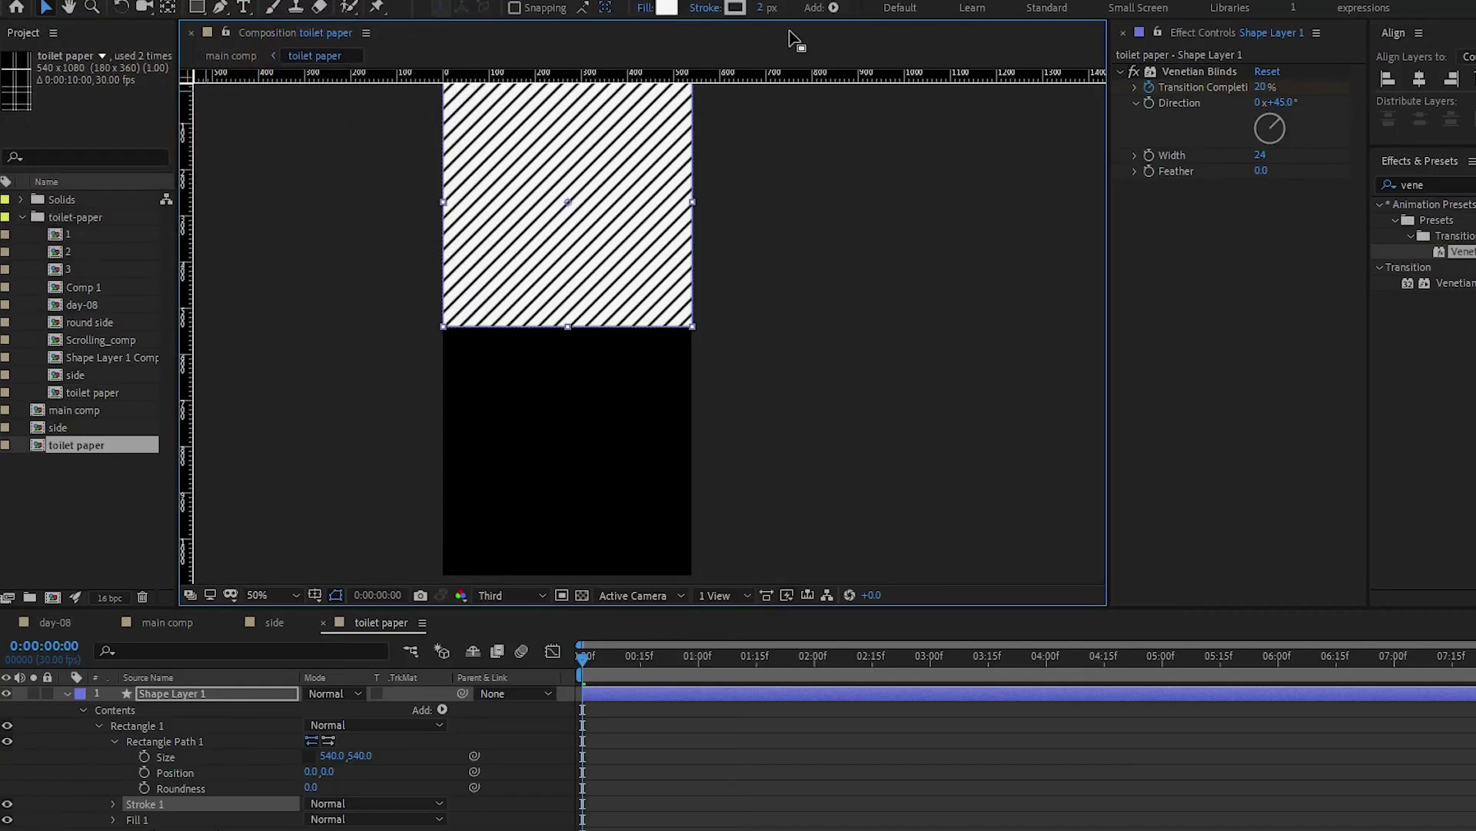
{"action": "left_click", "coordinate": [898, 55]}
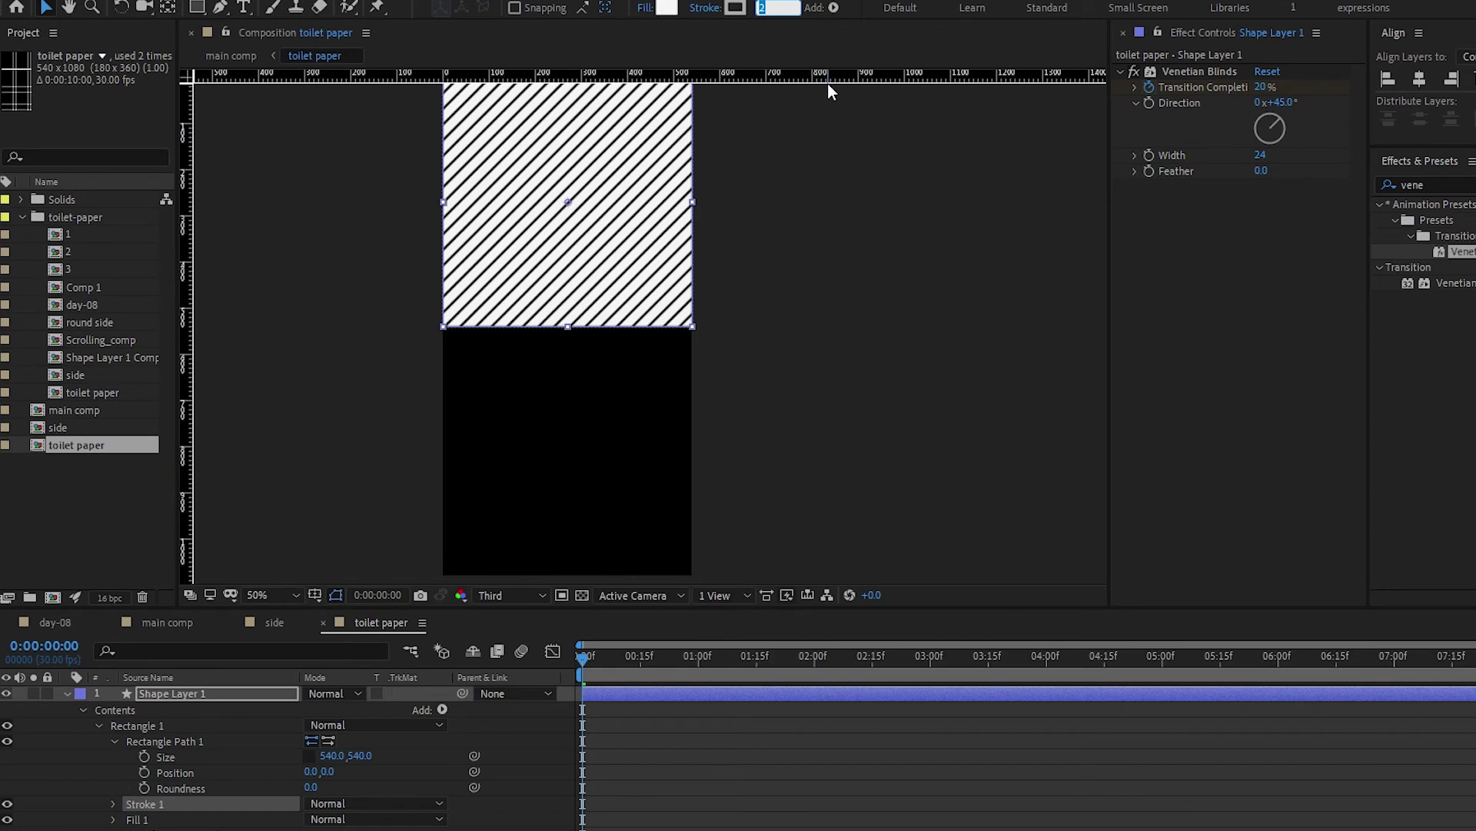
{"action": "type", "text": "4"}
{"action": "key", "text": "Return"}
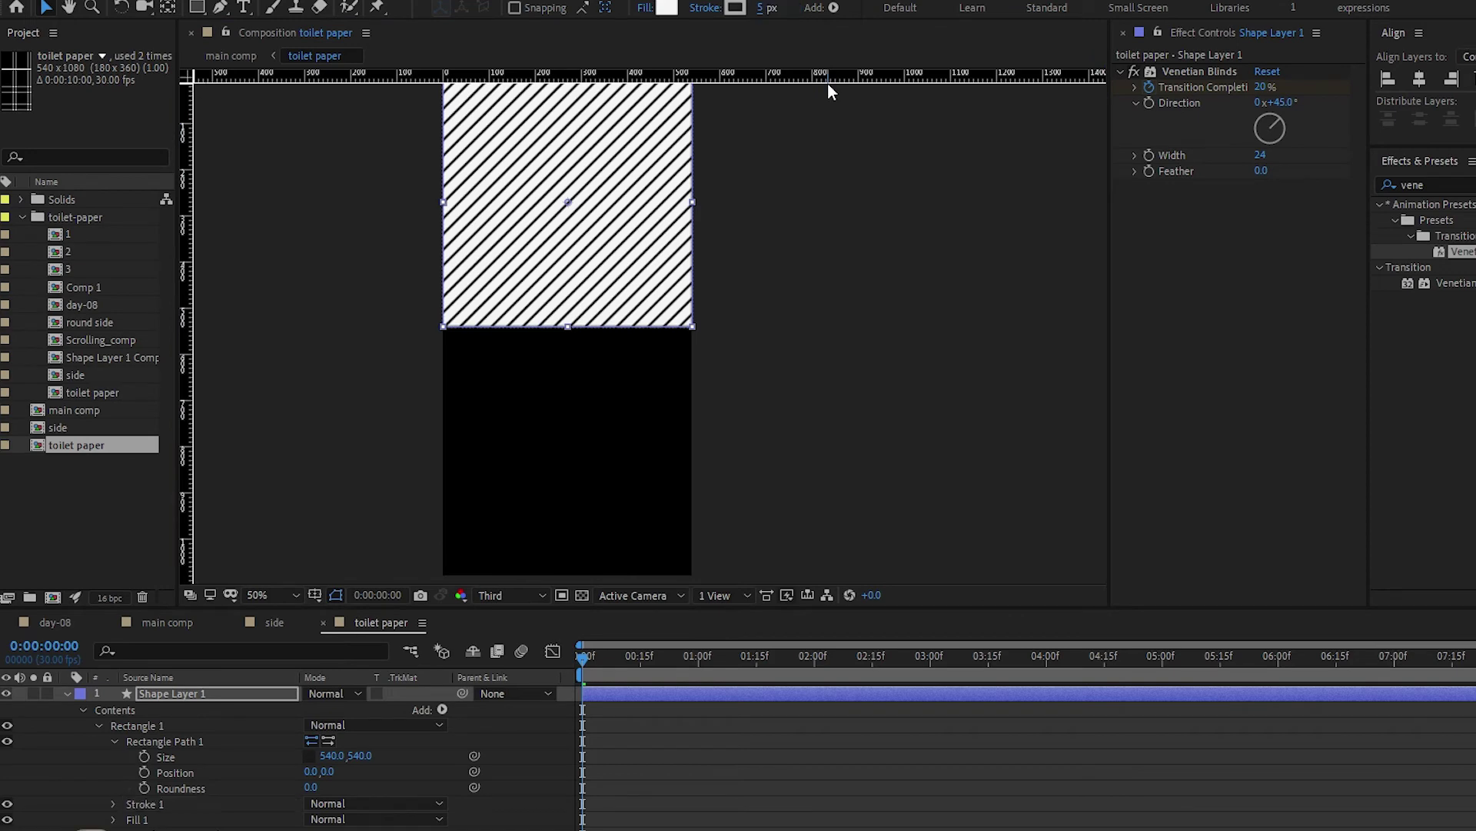
Soften the stripes by setting the Venetian Blinds feather to 2.0
{"action": "left_click", "coordinate": [846, 254]}
{"action": "scroll", "coordinate": [566, 311], "scroll_direction": "up", "scroll_amount": 1}
{"action": "left_click", "coordinate": [566, 316]}
{"action": "key", "text": "comma"}
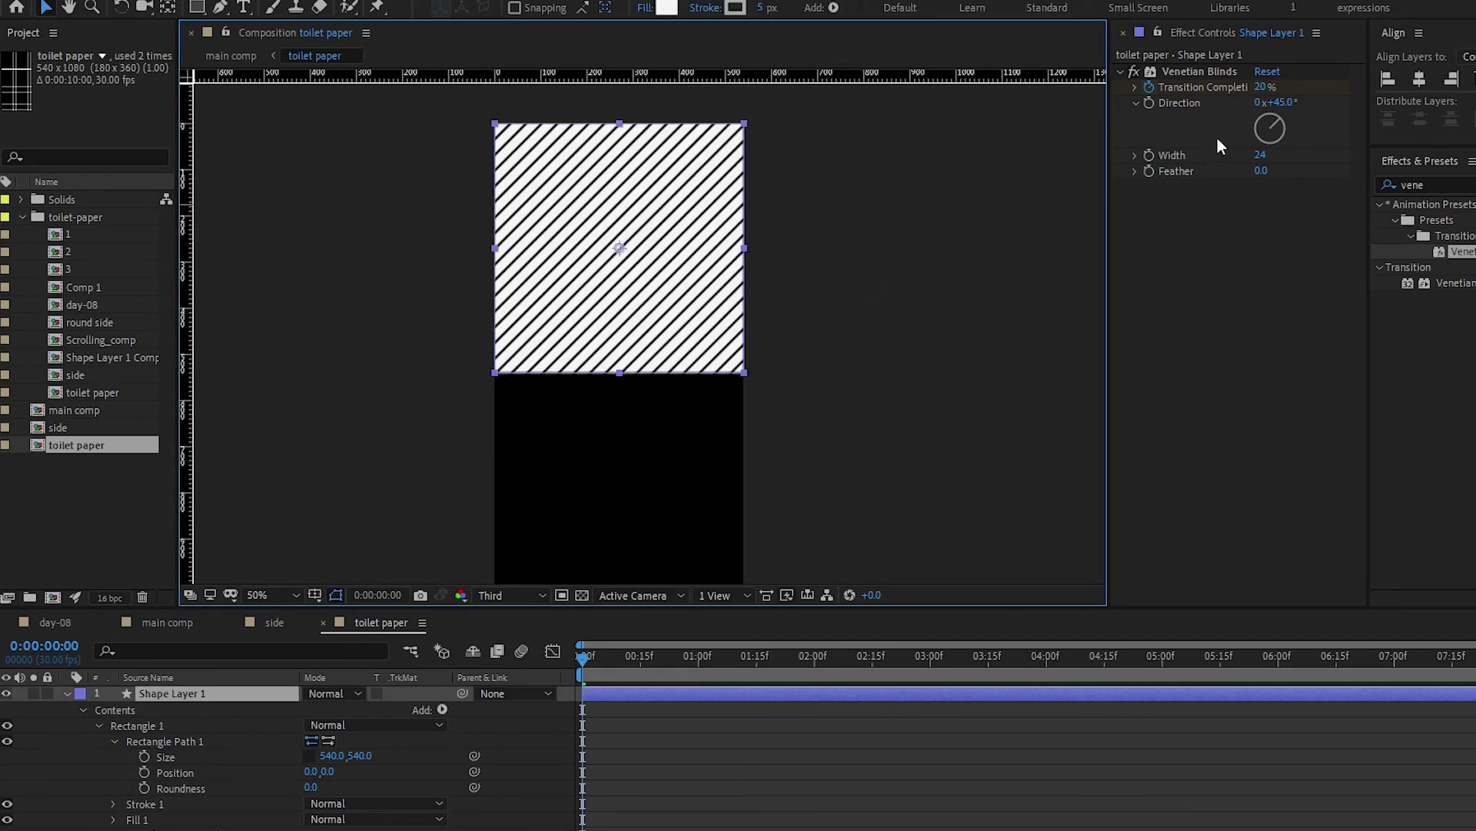
{"action": "mouse_move", "coordinate": [1261, 171]}
{"action": "left_mouse_down"}
{"action": "mouse_move", "coordinate": [1288, 172]}
{"action": "mouse_move", "coordinate": [1264, 174]}
{"action": "left_mouse_up"}
Rename the striped shape layer as 1
{"action": "left_click", "coordinate": [219, 702]}
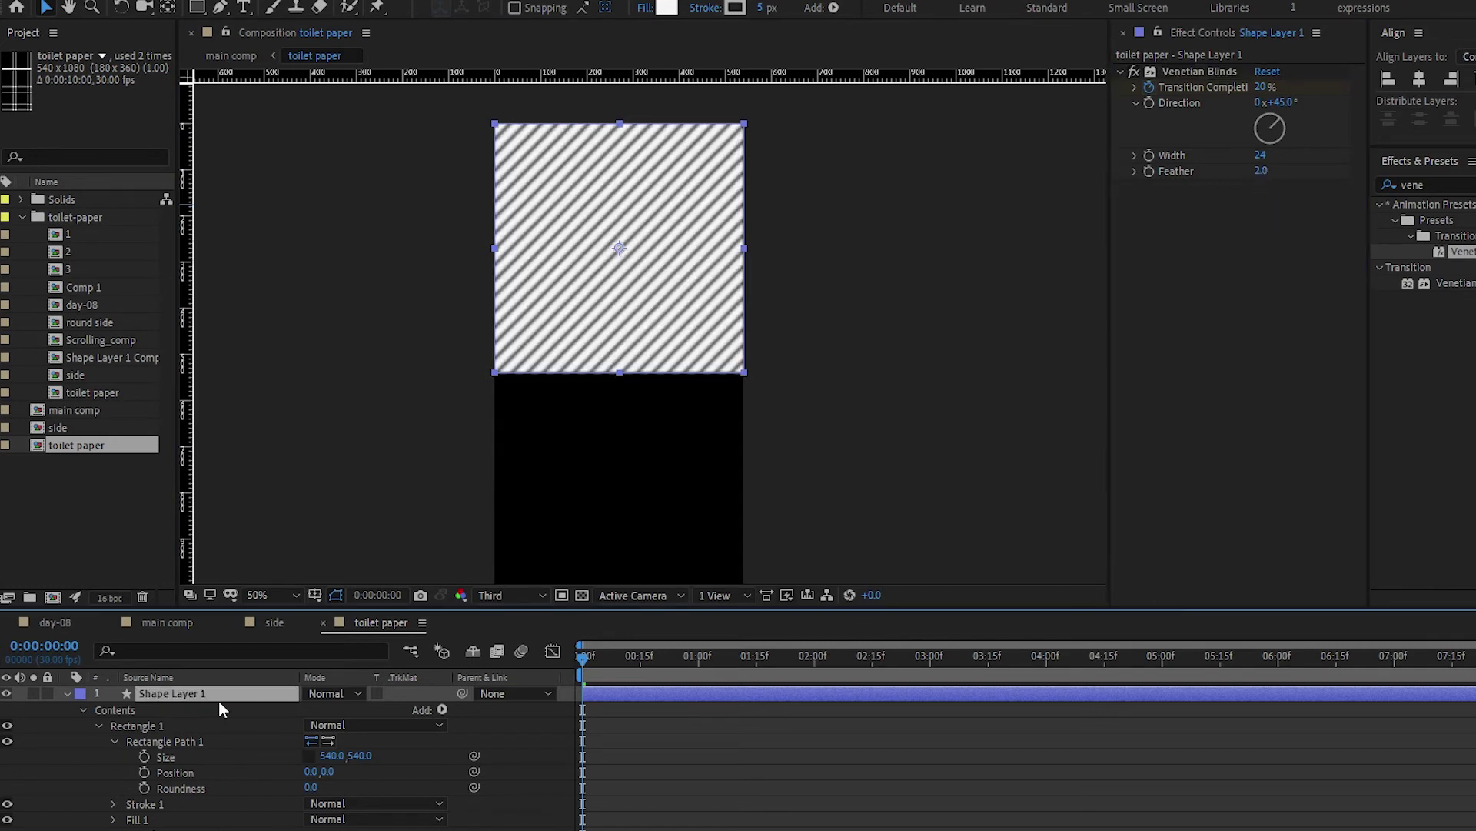
{"action": "key", "text": "Return"}
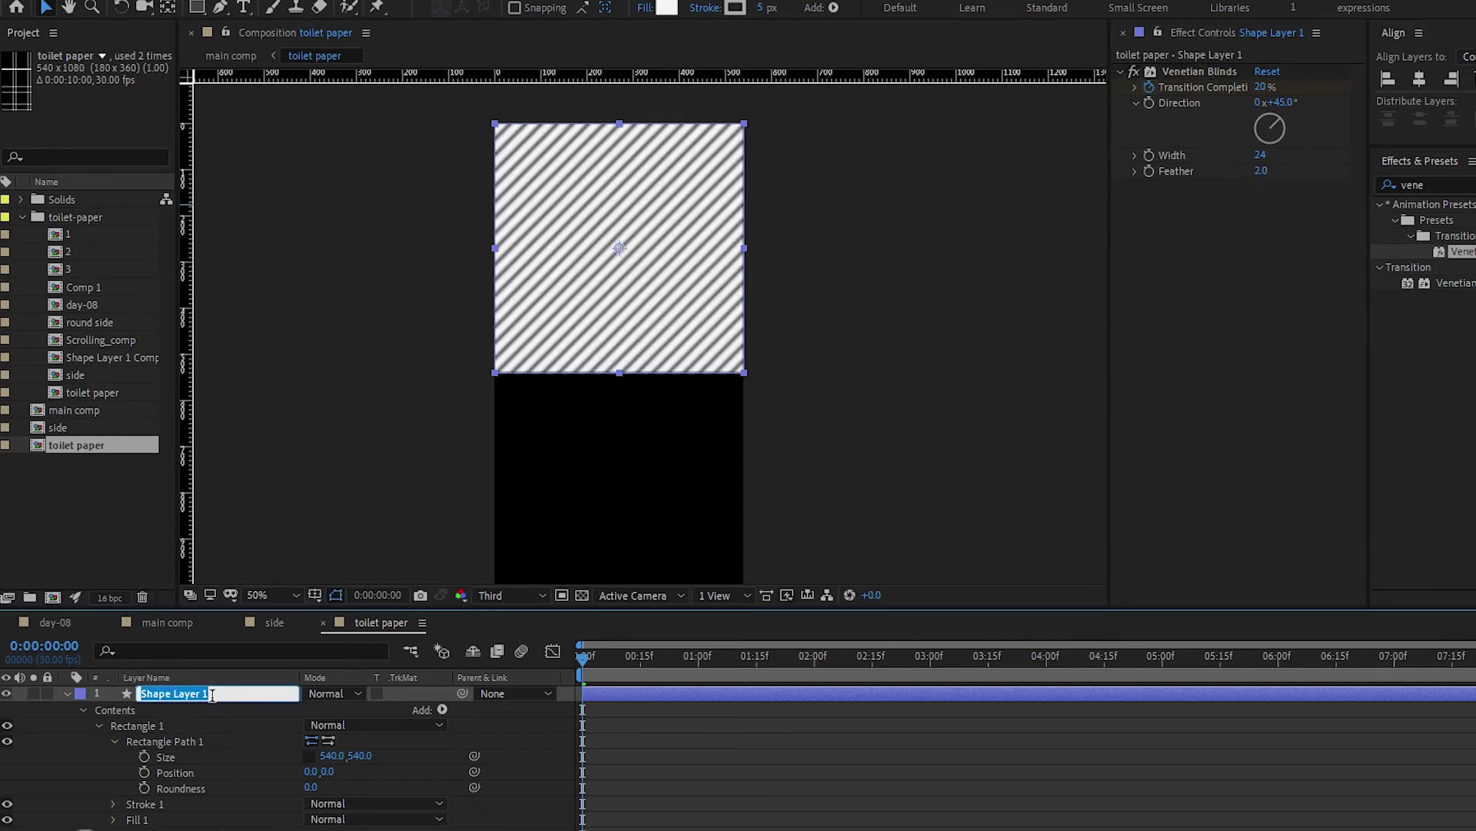
{"action": "type", "text": "1"}
{"action": "key", "text": "Return"}
Duplicate striped layer 1 and align the copy to the composition's bottom edge
{"action": "key", "text": "ctrl+d"}
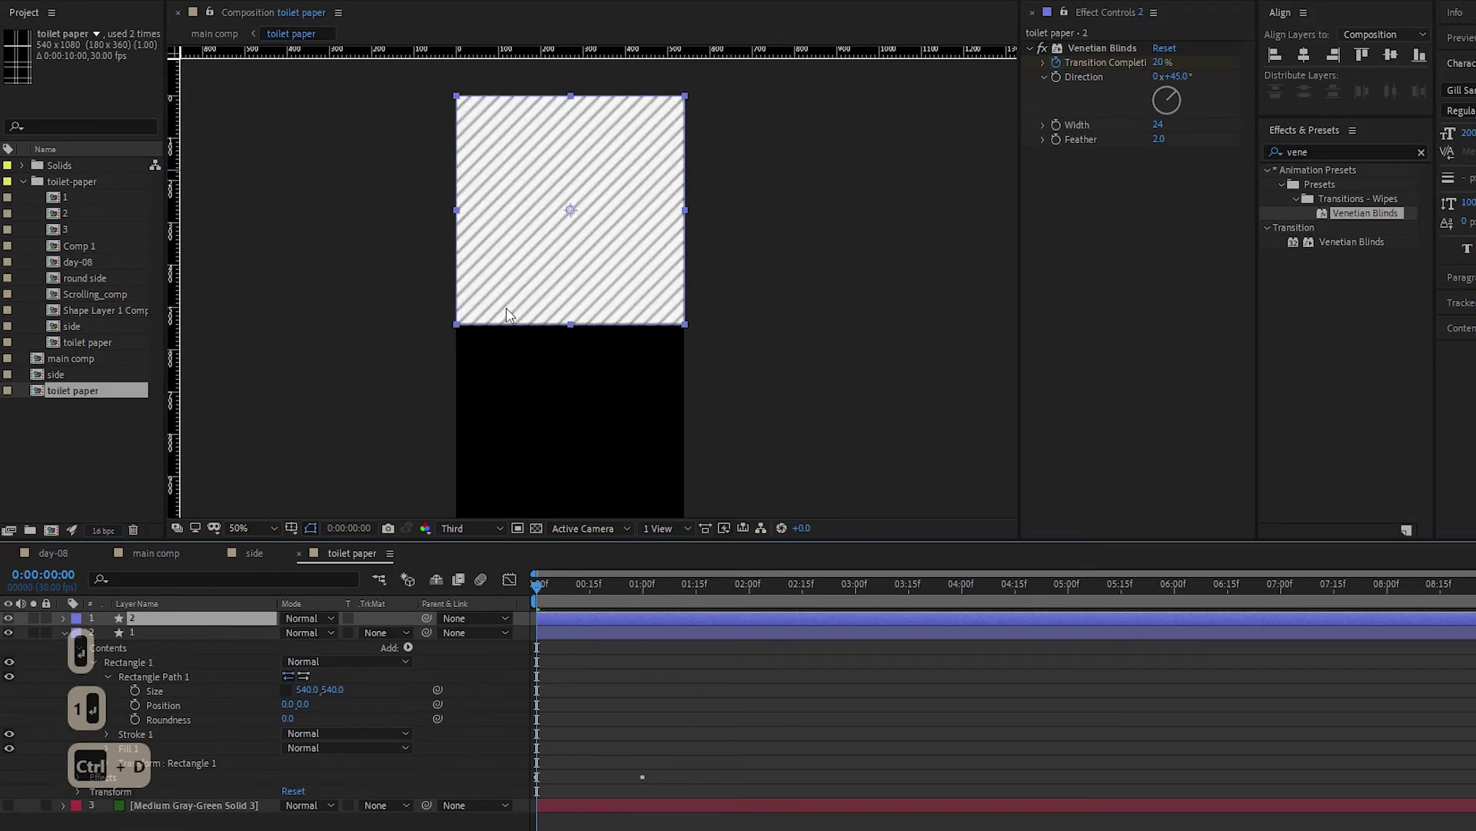
{"action": "key", "text": "comma"}
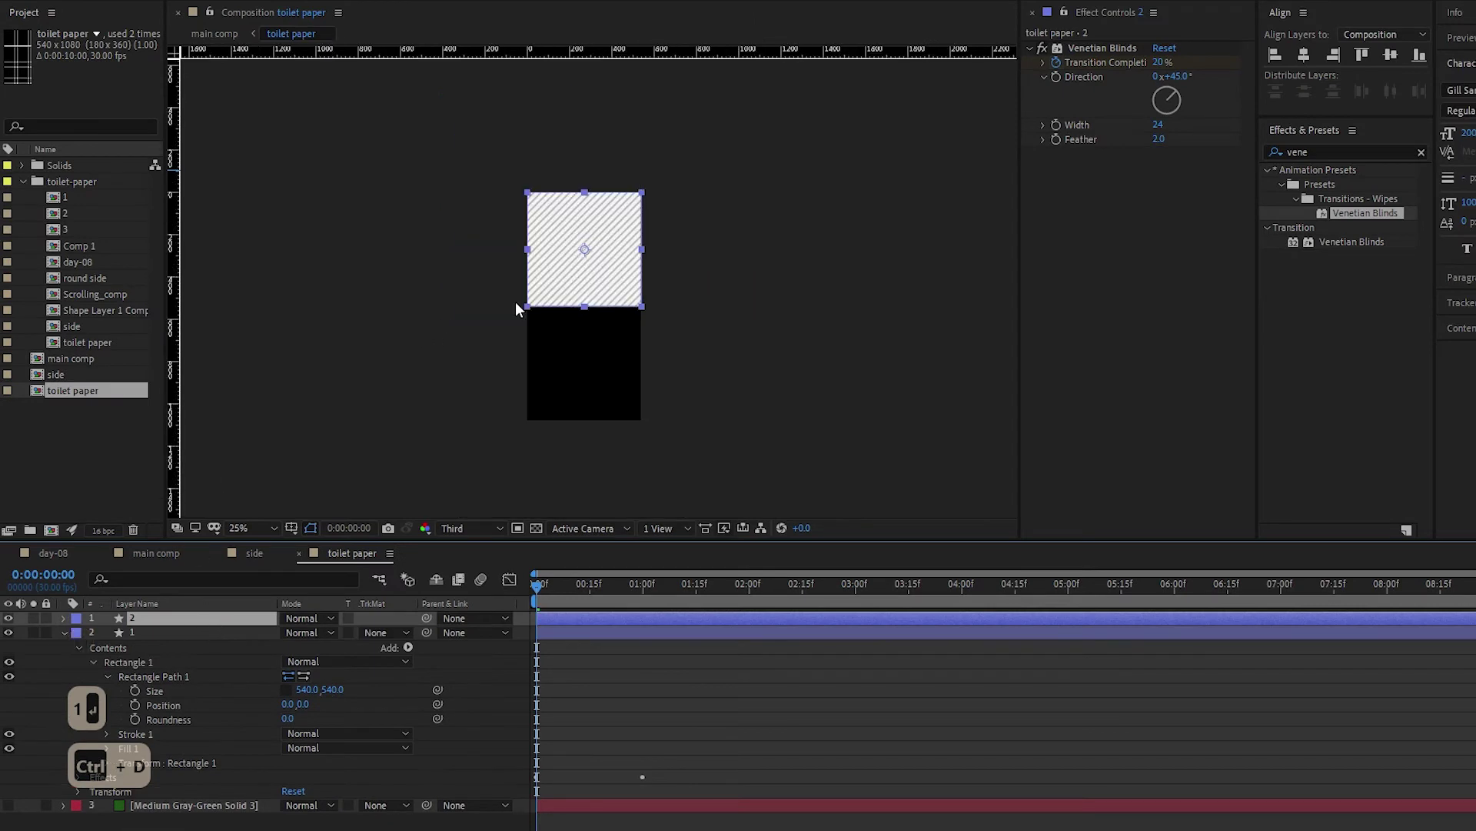
{"action": "key", "text": "v"}
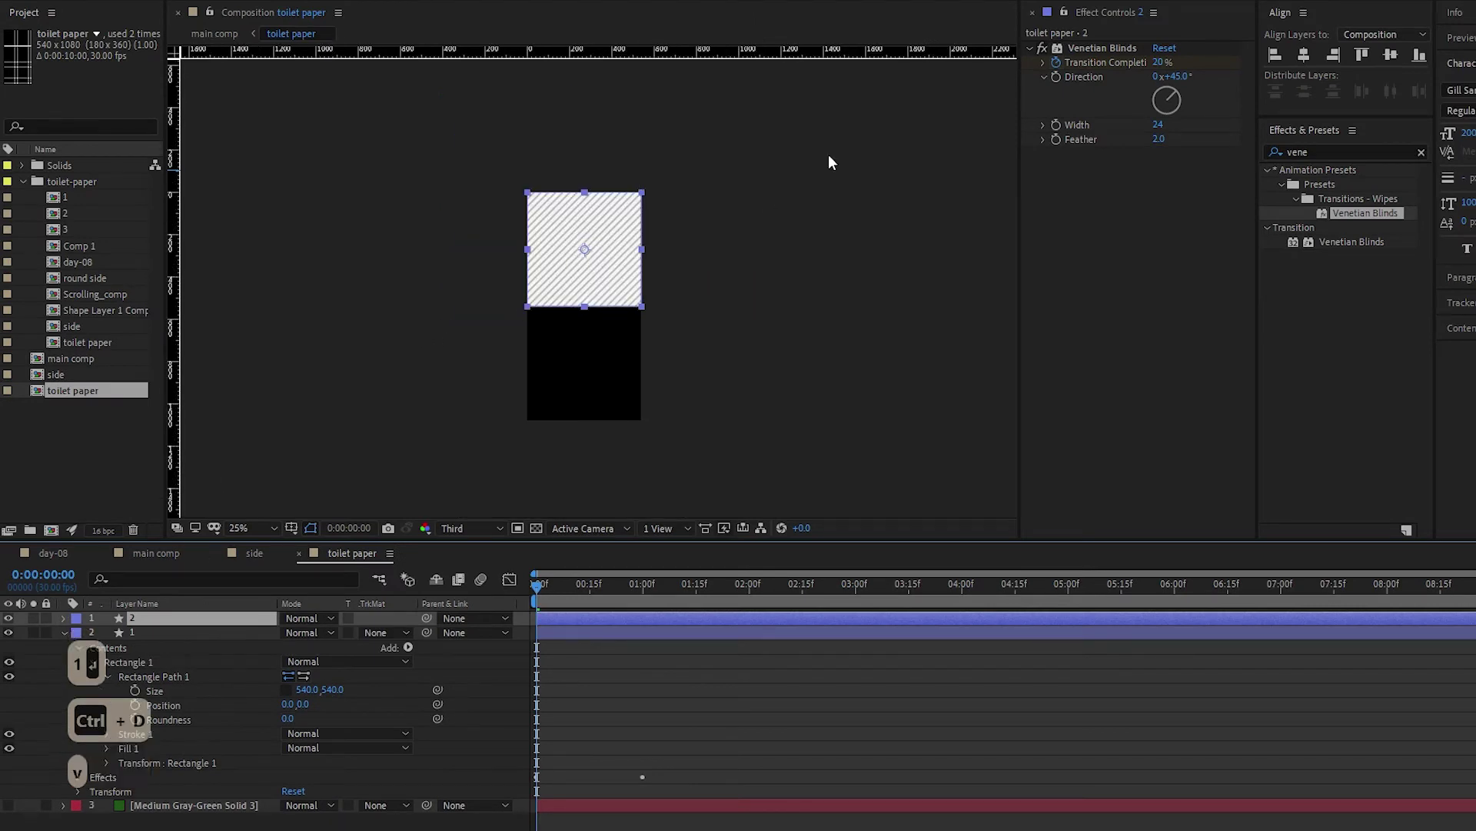
{"action": "left_click", "coordinate": [1411, 61]}
Check the striped paper on the roll in the main comp and reopen the toilet paper composition
{"action": "left_click", "coordinate": [809, 398]}
{"action": "key", "text": "Tab"}
{"action": "key", "text": "Return"}
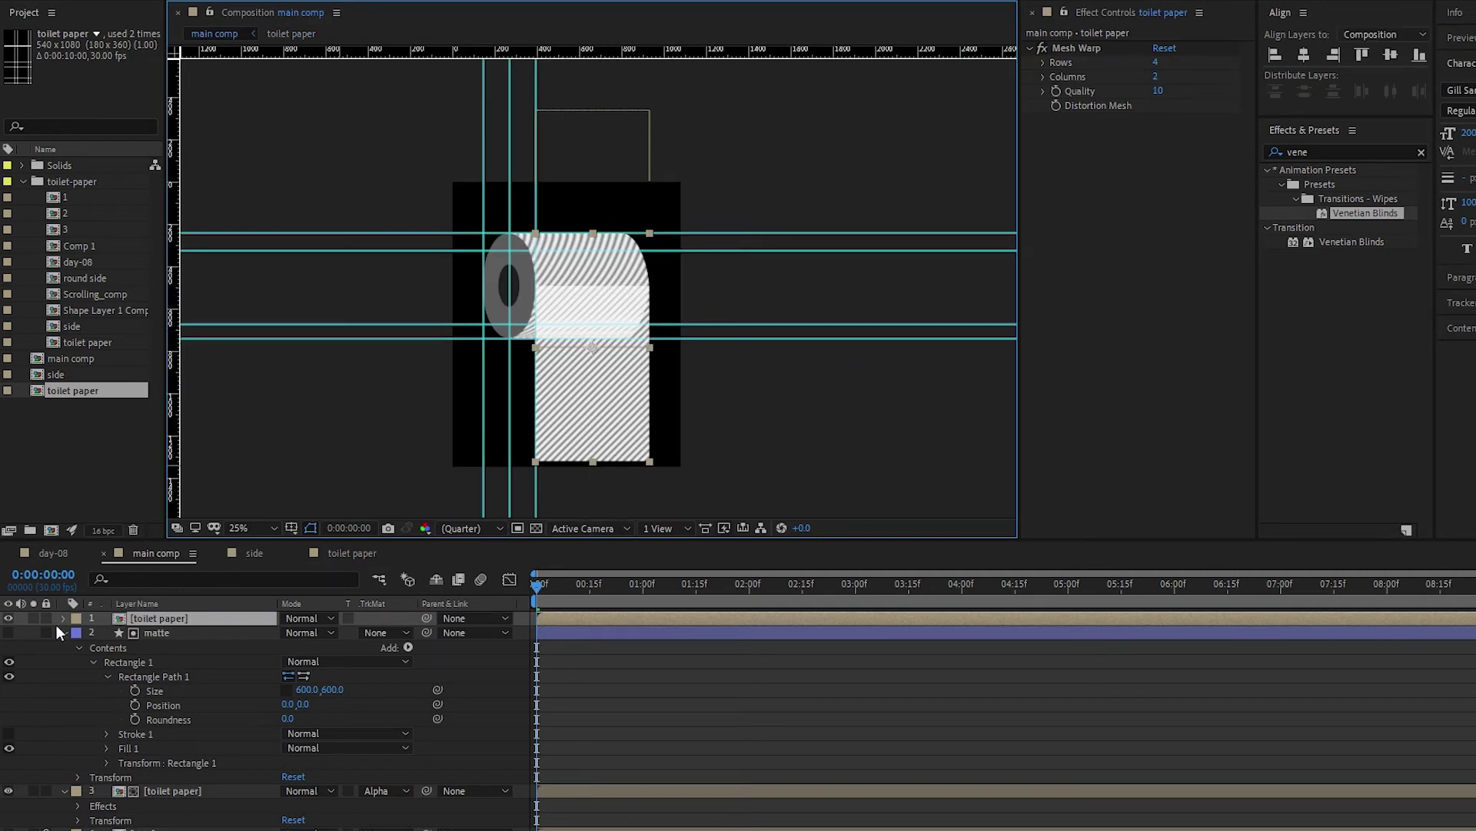
{"action": "double_click", "coordinate": [164, 618]}
{"action": "key", "text": "t"}
{"action": "key", "text": "t"}
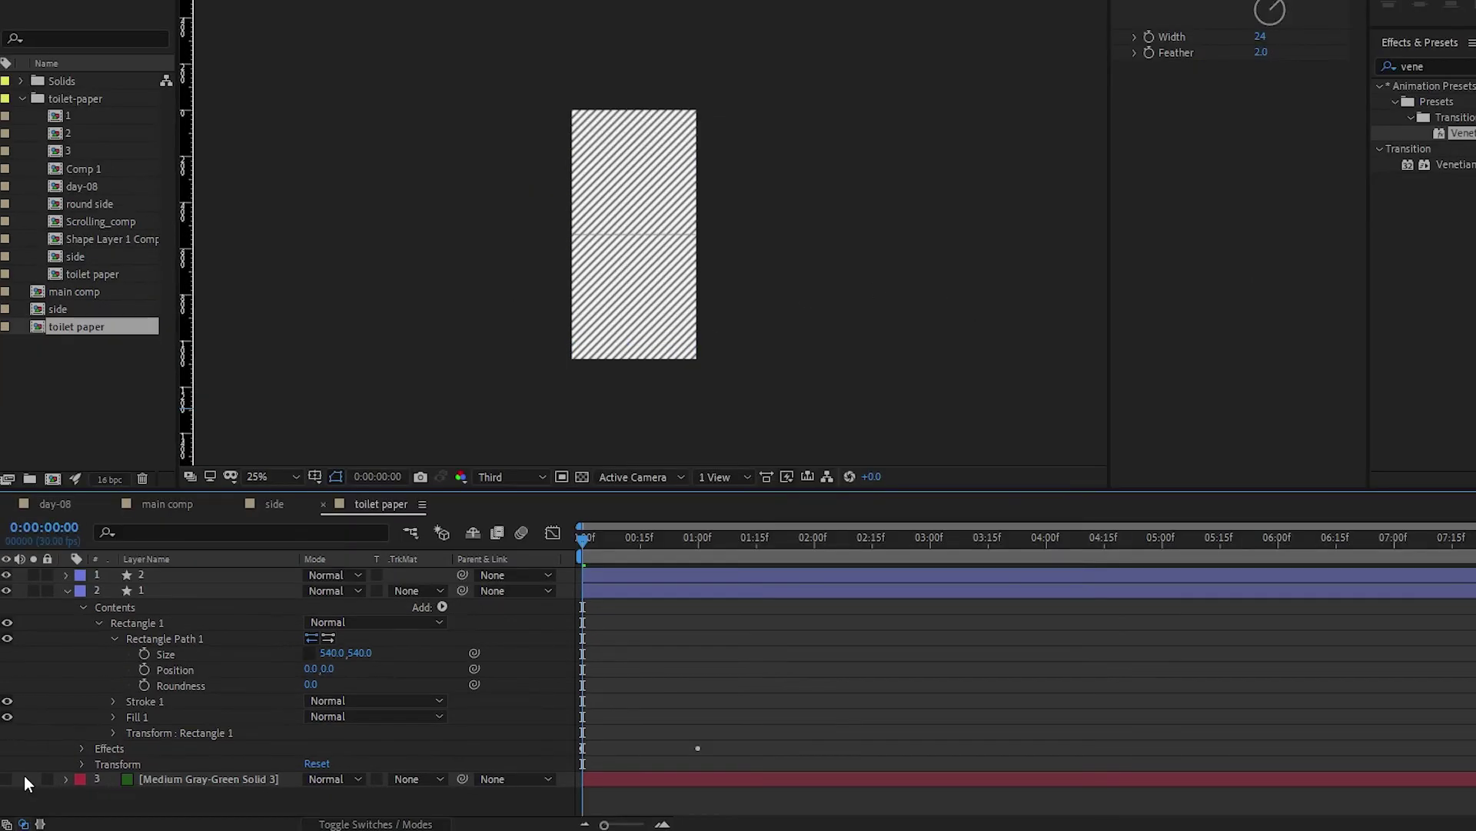
Show the green solid beneath the striped squares and delete its Grid effect
{"action": "left_click", "coordinate": [7, 779]}
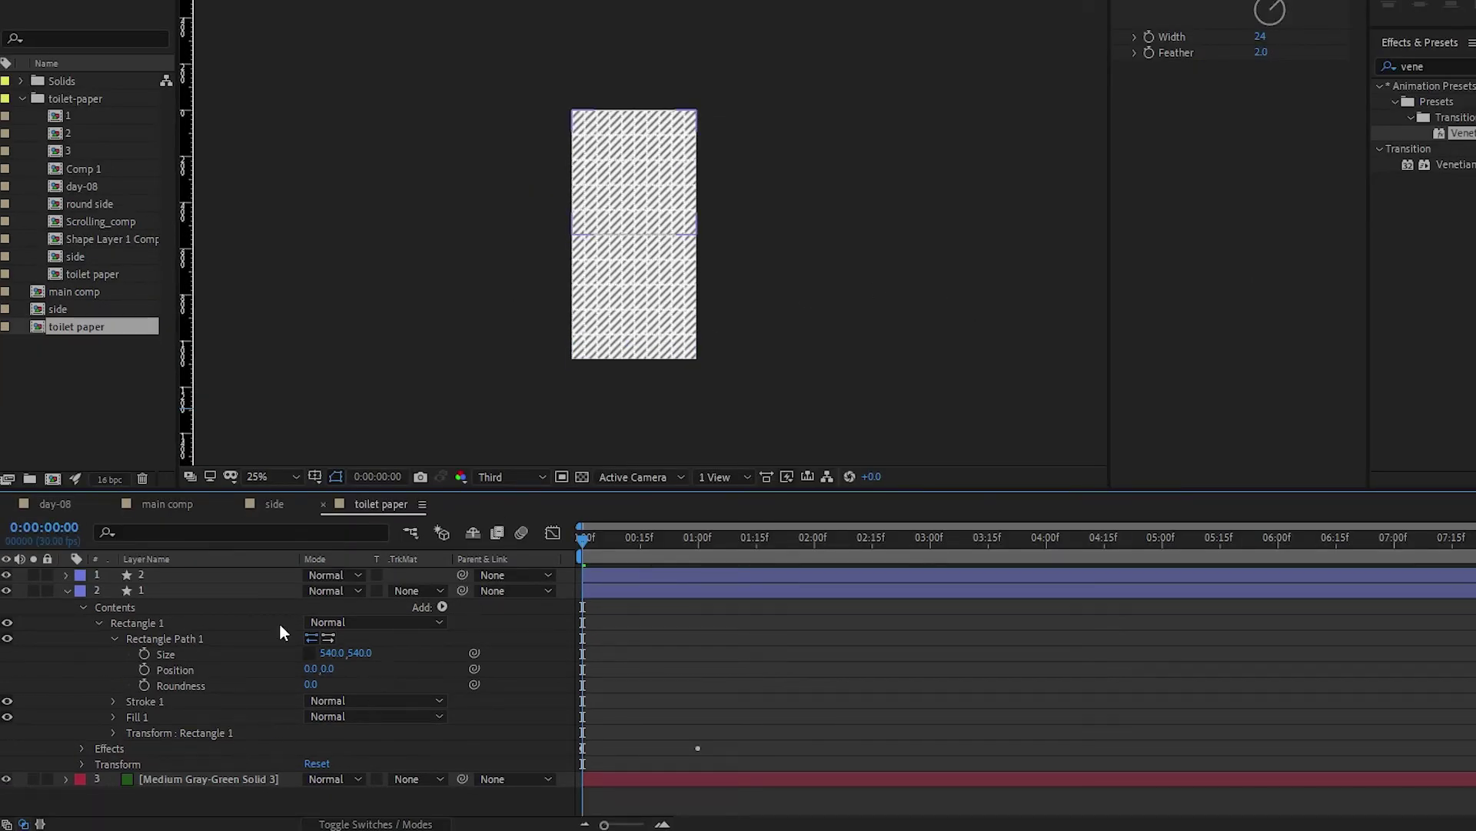
{"action": "key", "text": "period"}
{"action": "left_click", "coordinate": [663, 342]}
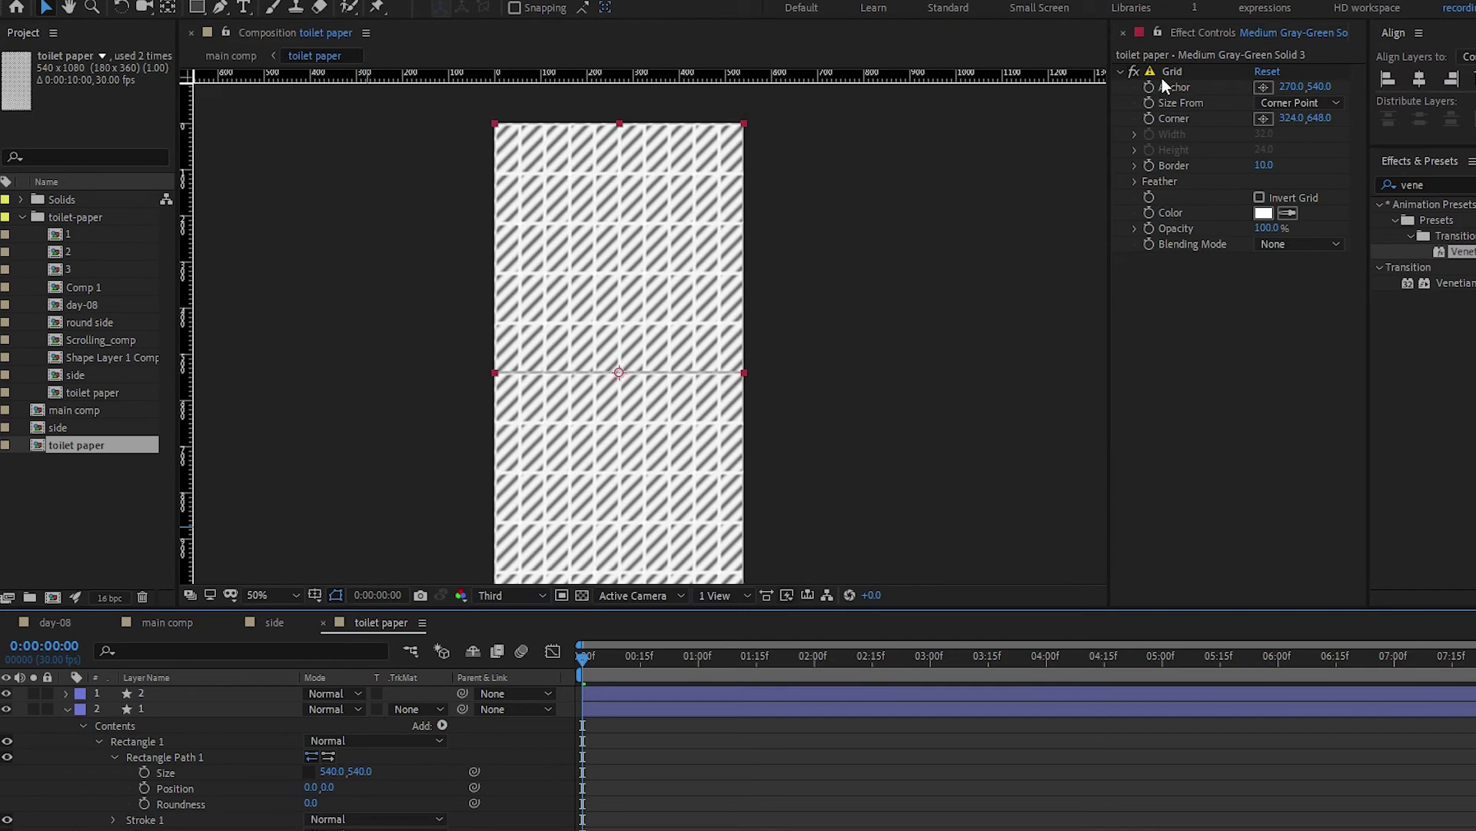
{"action": "left_click", "coordinate": [1181, 69]}
{"action": "key", "text": "Delete"}
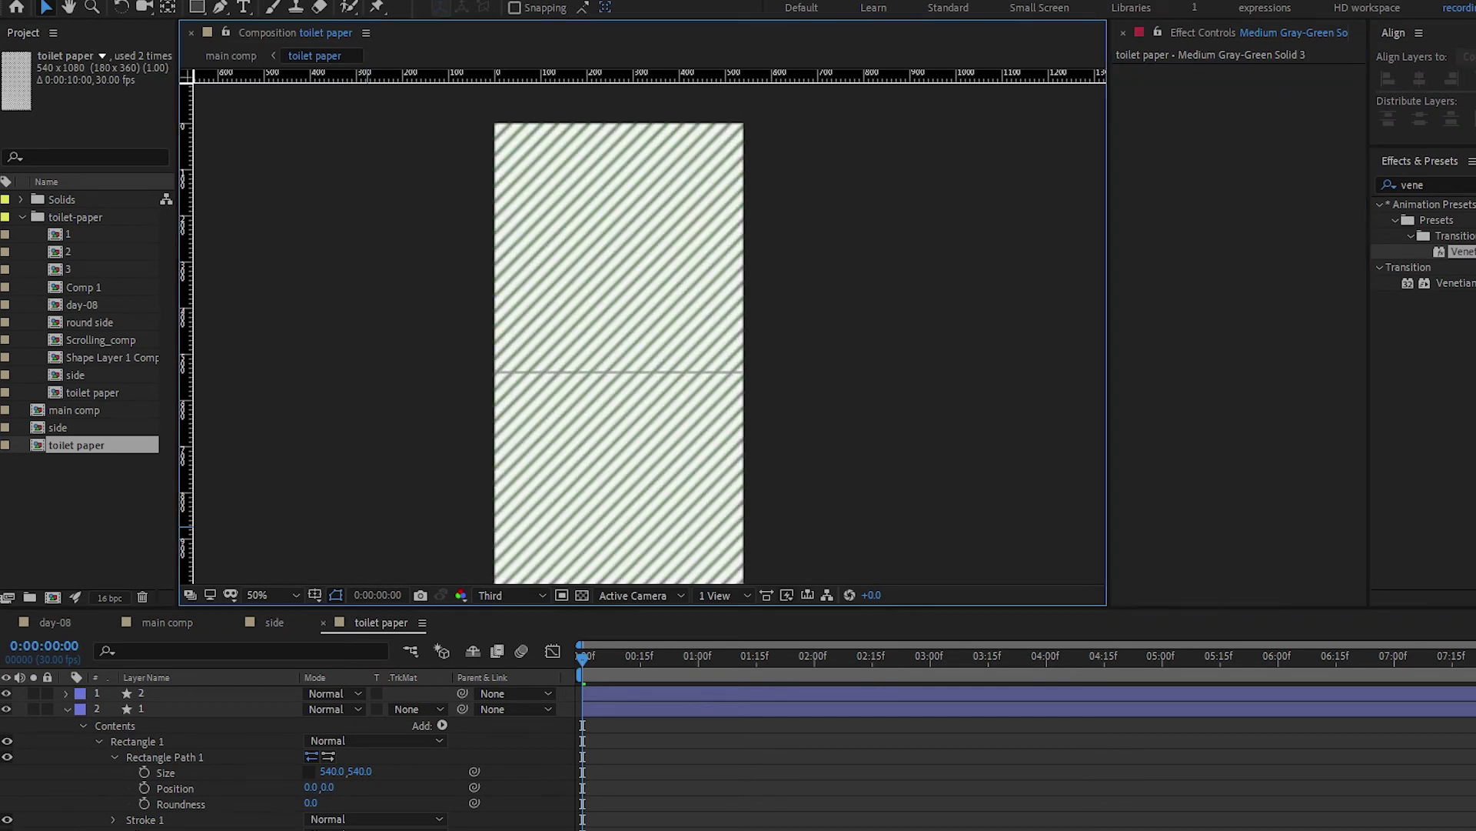
Add an adjustment layer above the striped squares and apply the Autoscroll - vertical preset to it
{"action": "left_click", "coordinate": [166, 622]}
{"action": "scroll", "coordinate": [699, 300], "scroll_direction": "up", "scroll_amount": 2}
{"action": "scroll", "coordinate": [699, 300], "scroll_direction": "down", "scroll_amount": 2}
{"action": "left_click_drag", "start_coordinate": [601, 666], "coordinate": [450, 691]}
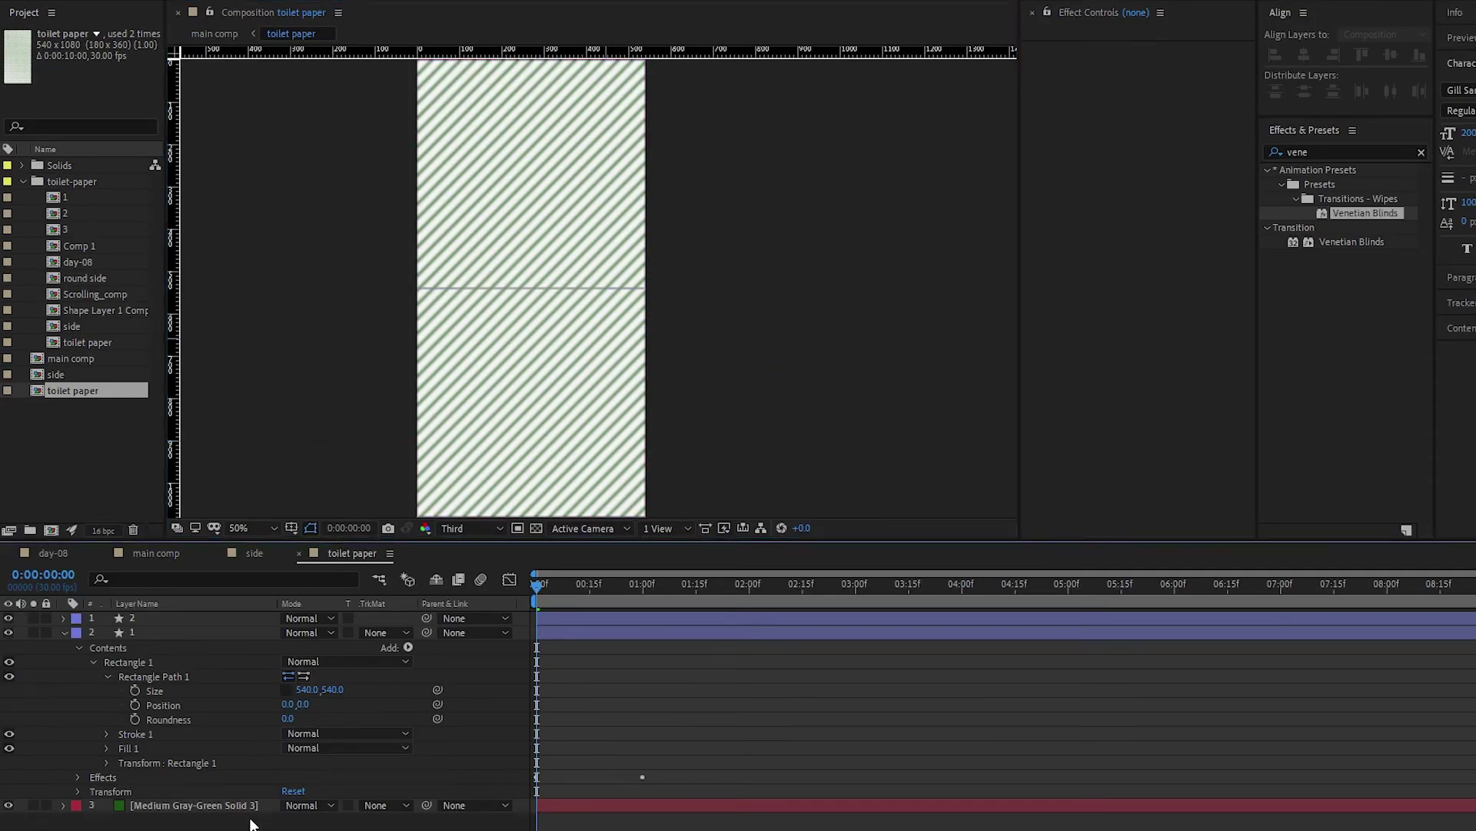
{"action": "key", "text": "ctrl+alt+y"}
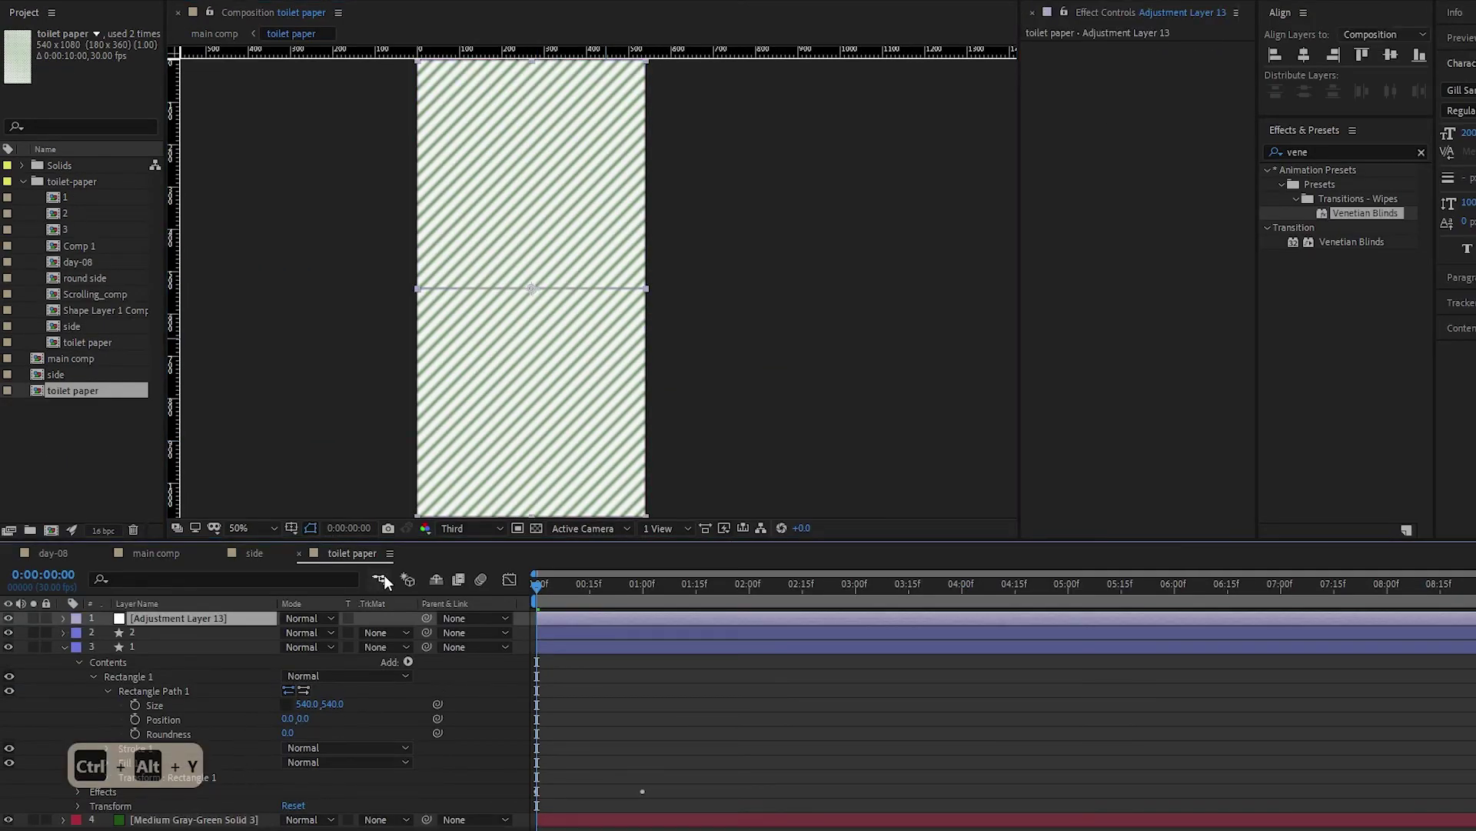
{"action": "key", "text": "ctrl+5"}
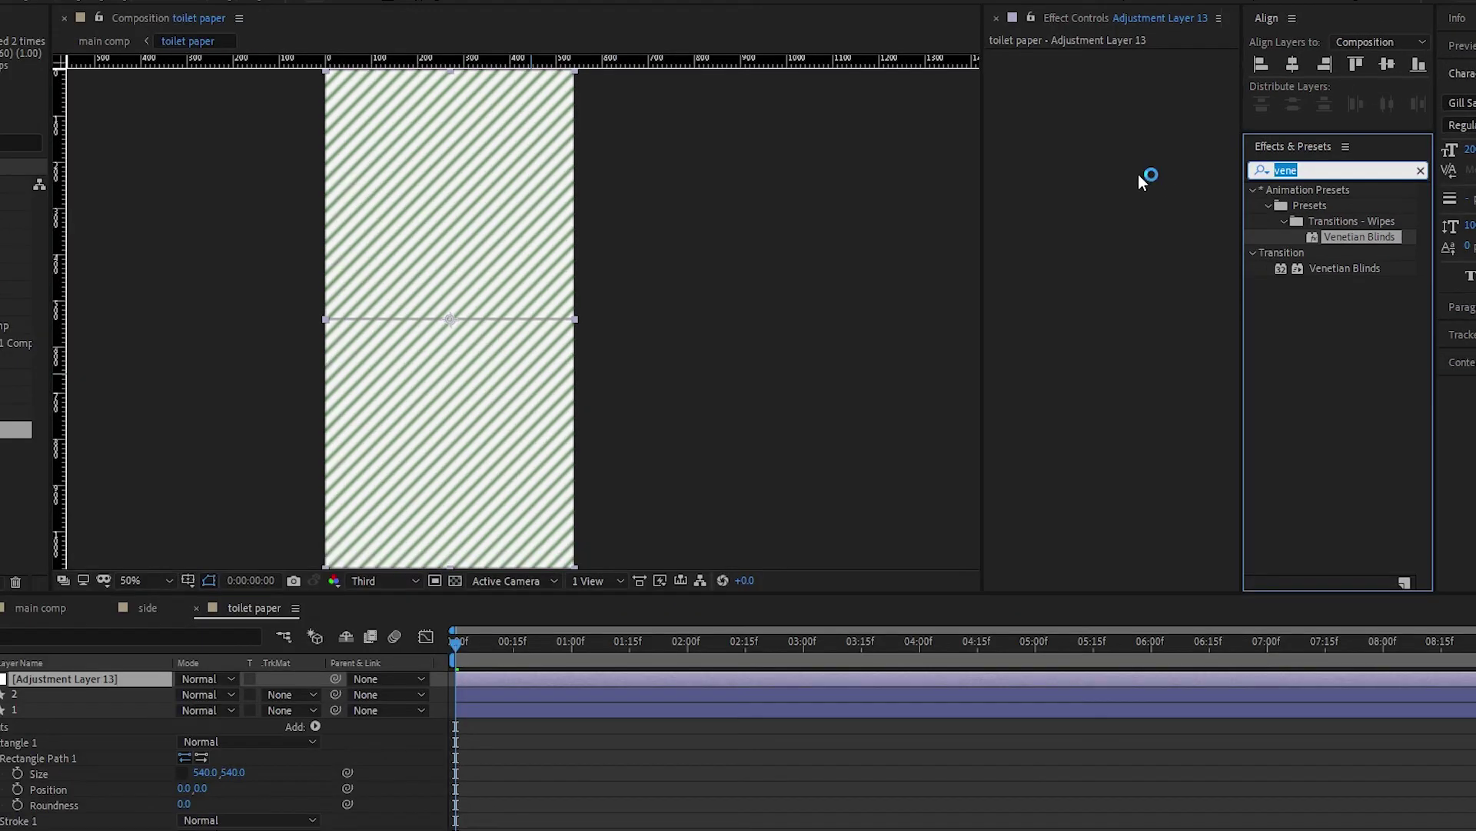
{"action": "type", "text": "scro"}
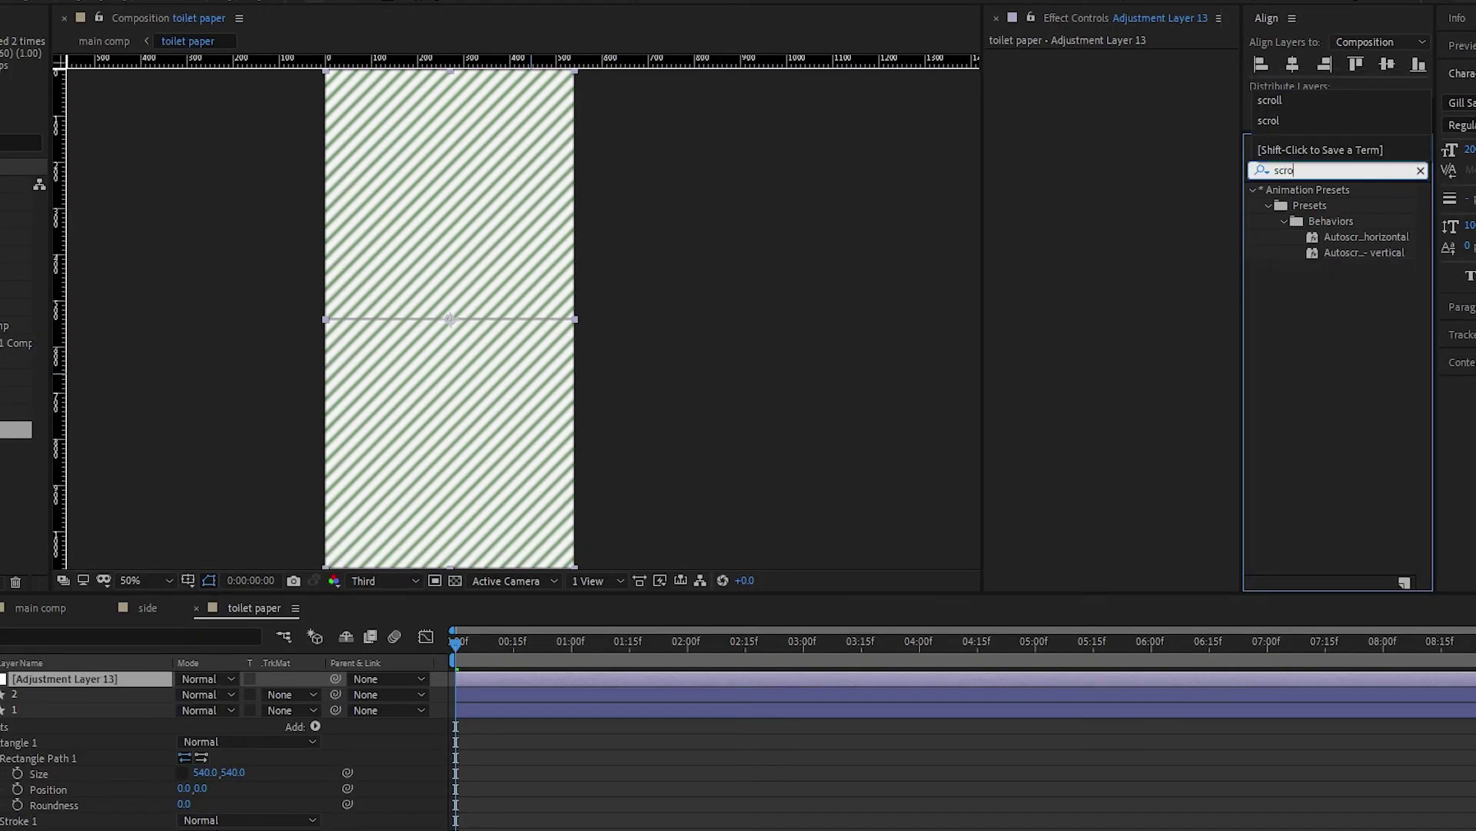
{"action": "double_click", "coordinate": [1384, 251]}
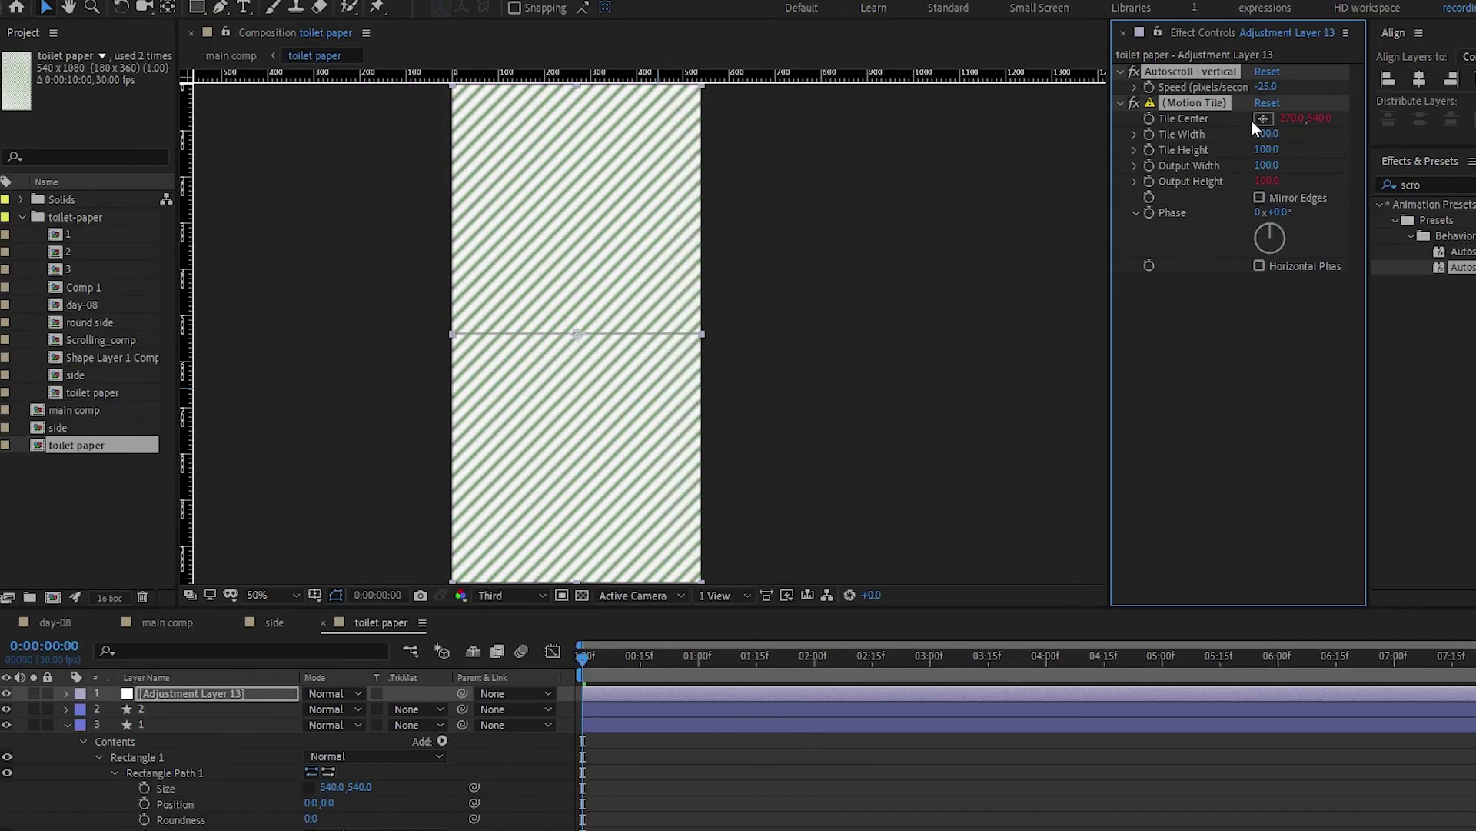
Set the vertical autoscroll speed to 540 pixels per second
{"action": "left_click", "coordinate": [1268, 87]}
{"action": "type", "text": "10"}
{"action": "key", "text": "Return"}
Switch to the main comp and preview the paper scrolling over the roll
{"action": "key", "text": "Tab"}
{"action": "key", "text": "Left"}
{"action": "key", "text": "Return"}
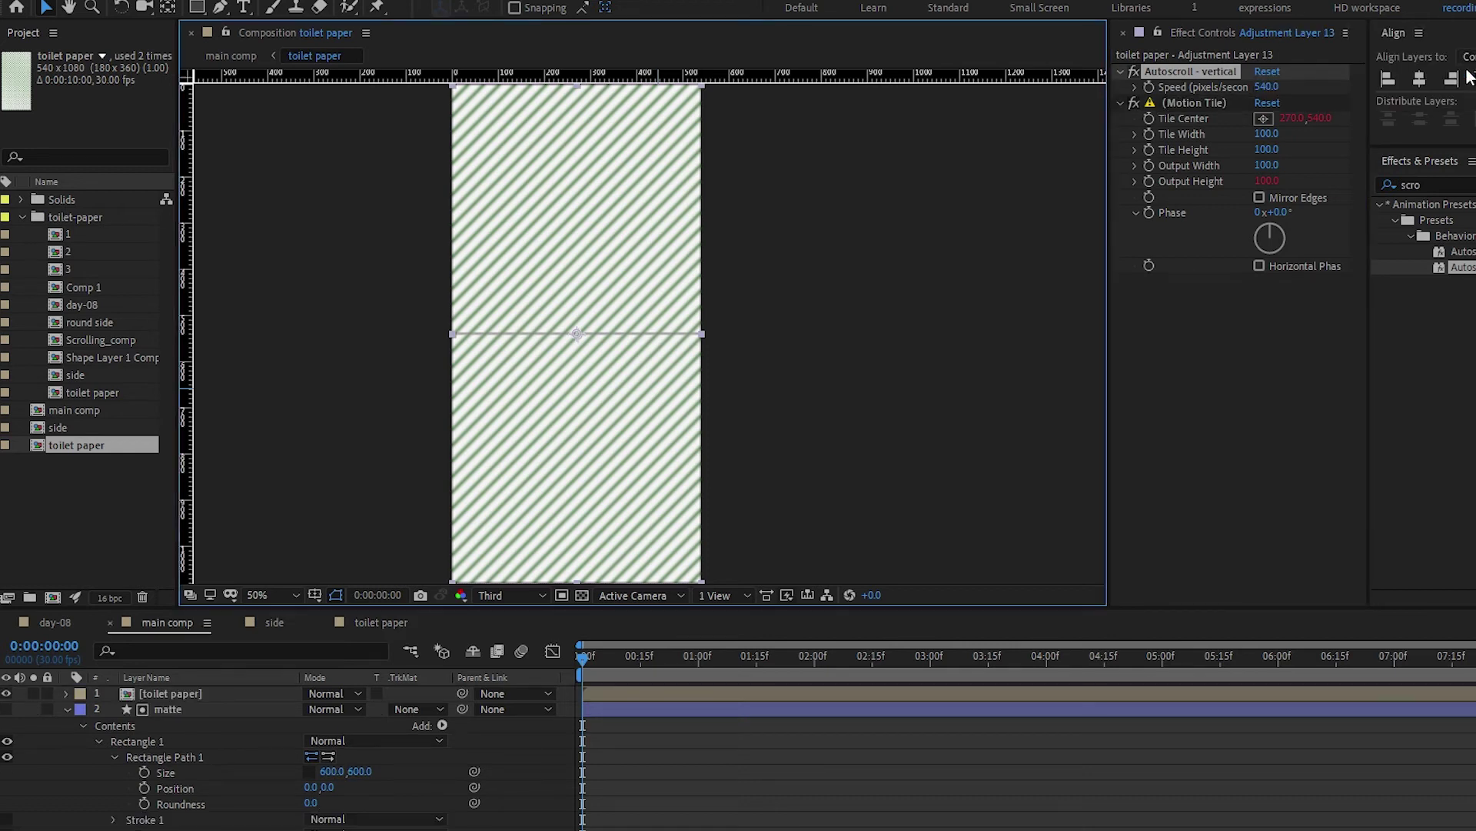
{"action": "key", "text": "space"}
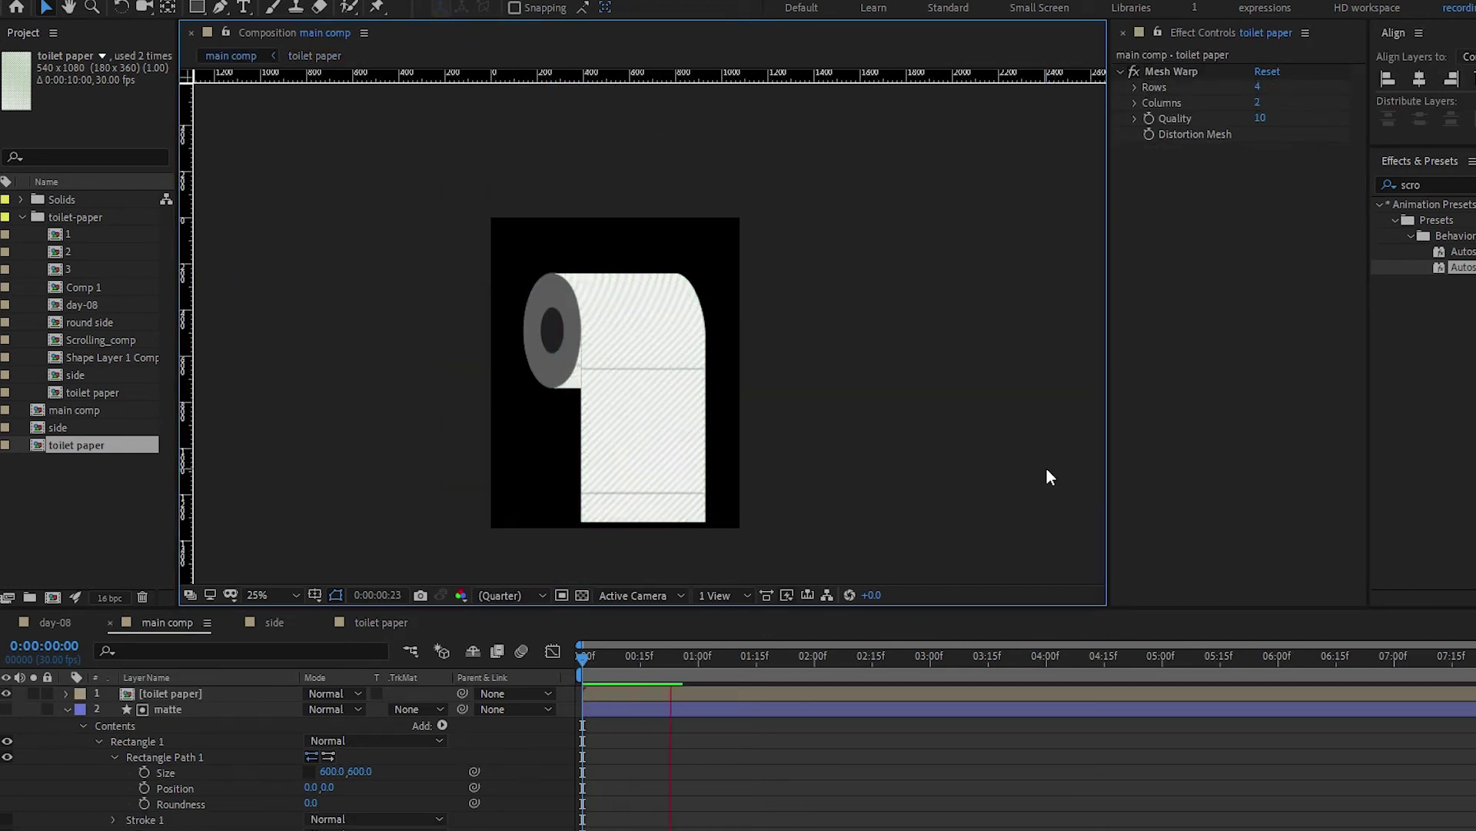
{"action": "key", "text": "space"}
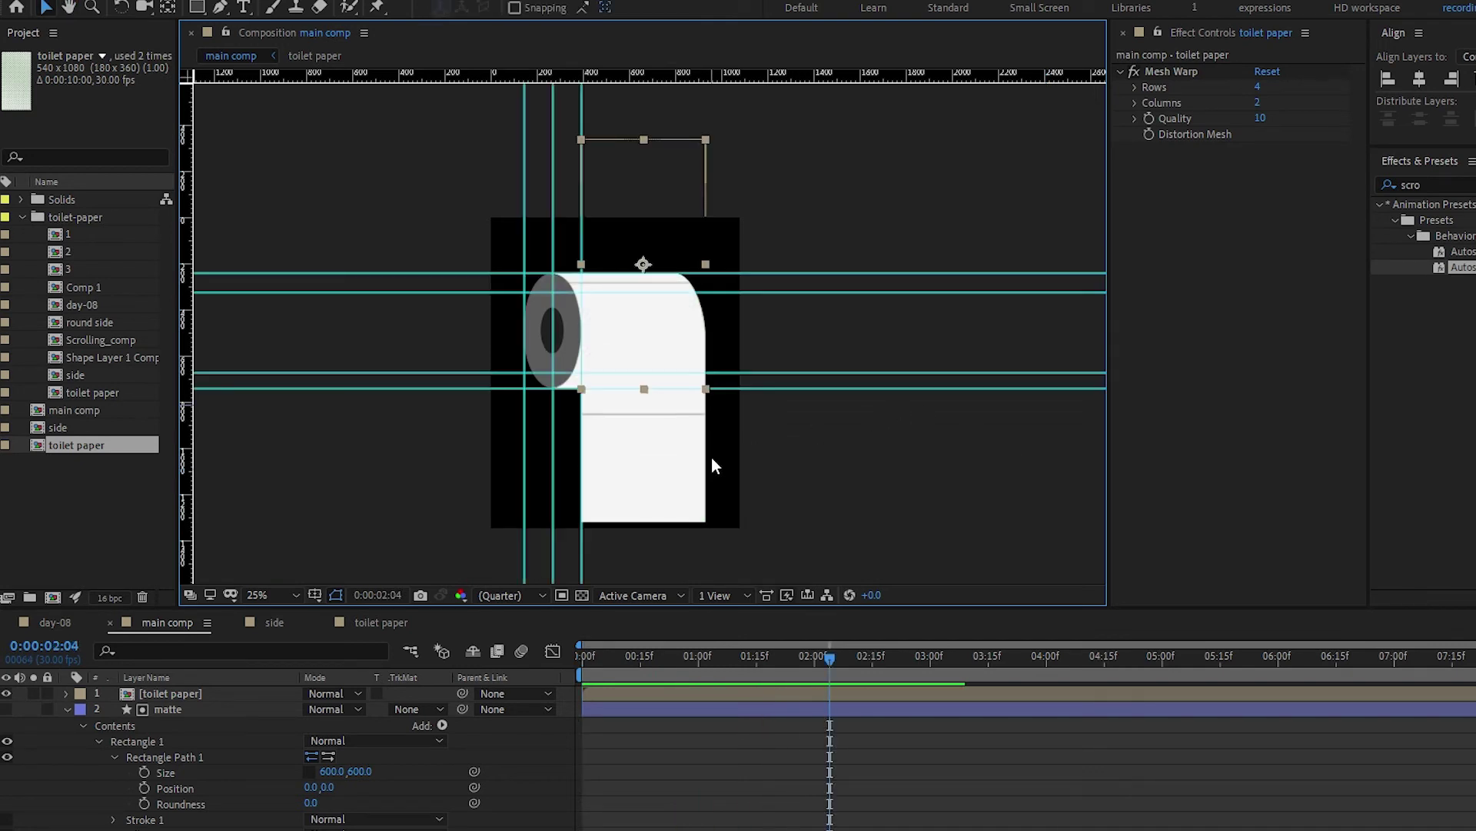
Preview the paper scrolling over the roll up close in the main comp
{"action": "scroll", "coordinate": [712, 457], "scroll_direction": "up", "scroll_amount": 1}
{"action": "scroll", "coordinate": [778, 450], "scroll_direction": "up", "scroll_amount": 1}
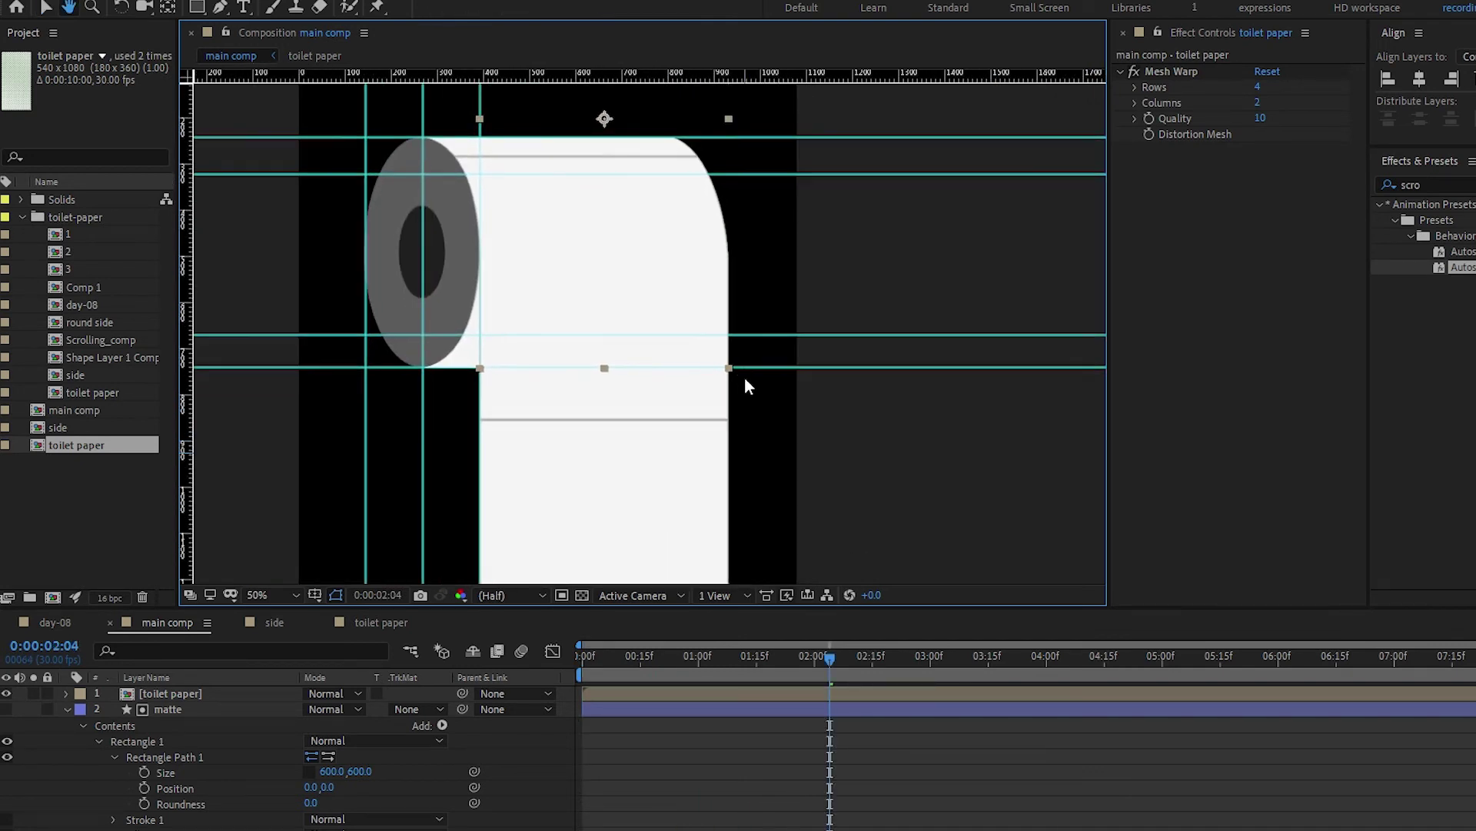
{"action": "key", "text": "space"}
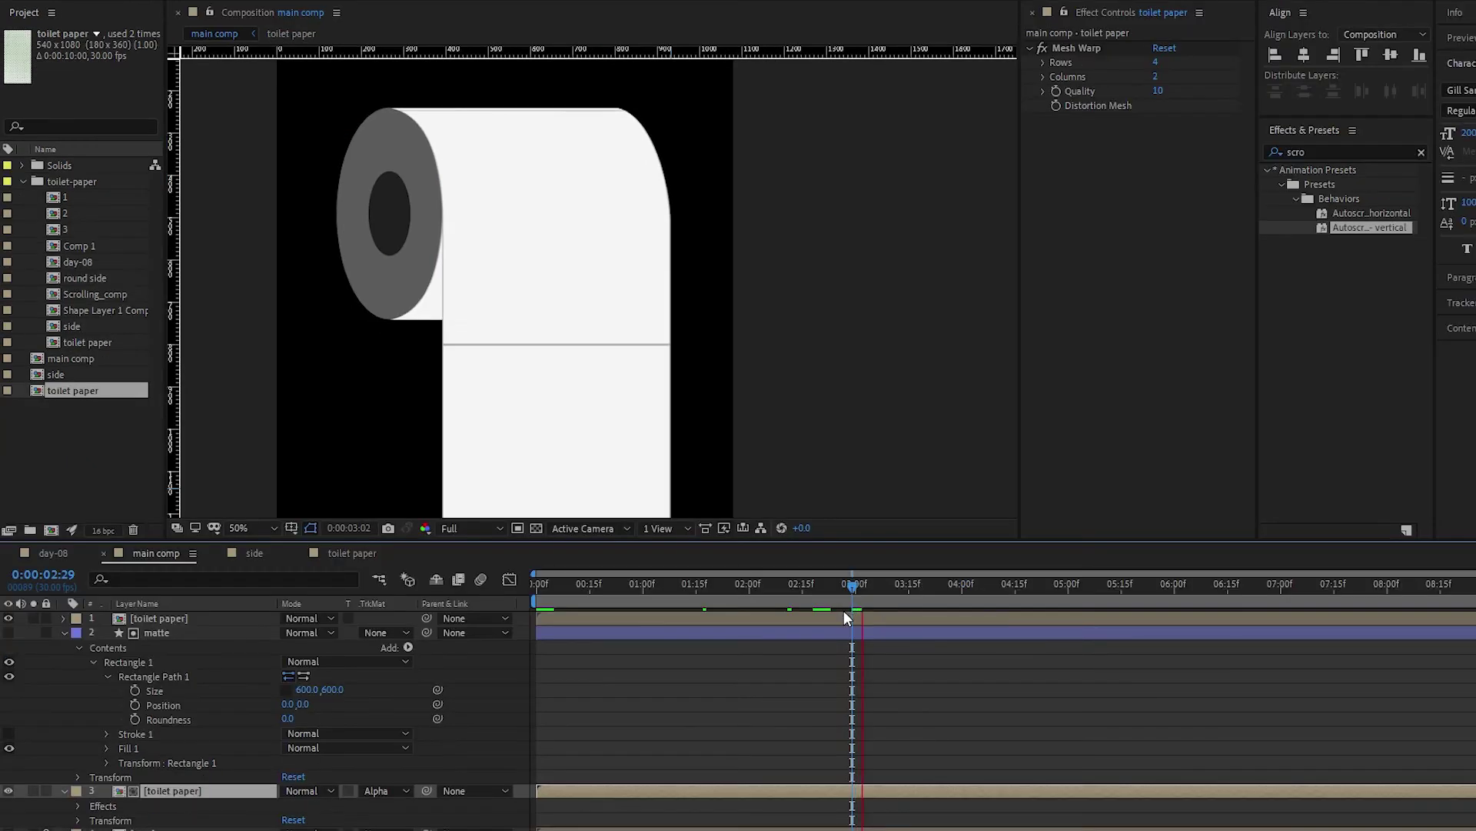
{"action": "key", "text": "space"}
Open the toilet paper comp and delete the Venetian Blinds Transition Completion keyframes on both striped squares
{"action": "double_click", "coordinate": [844, 614]}
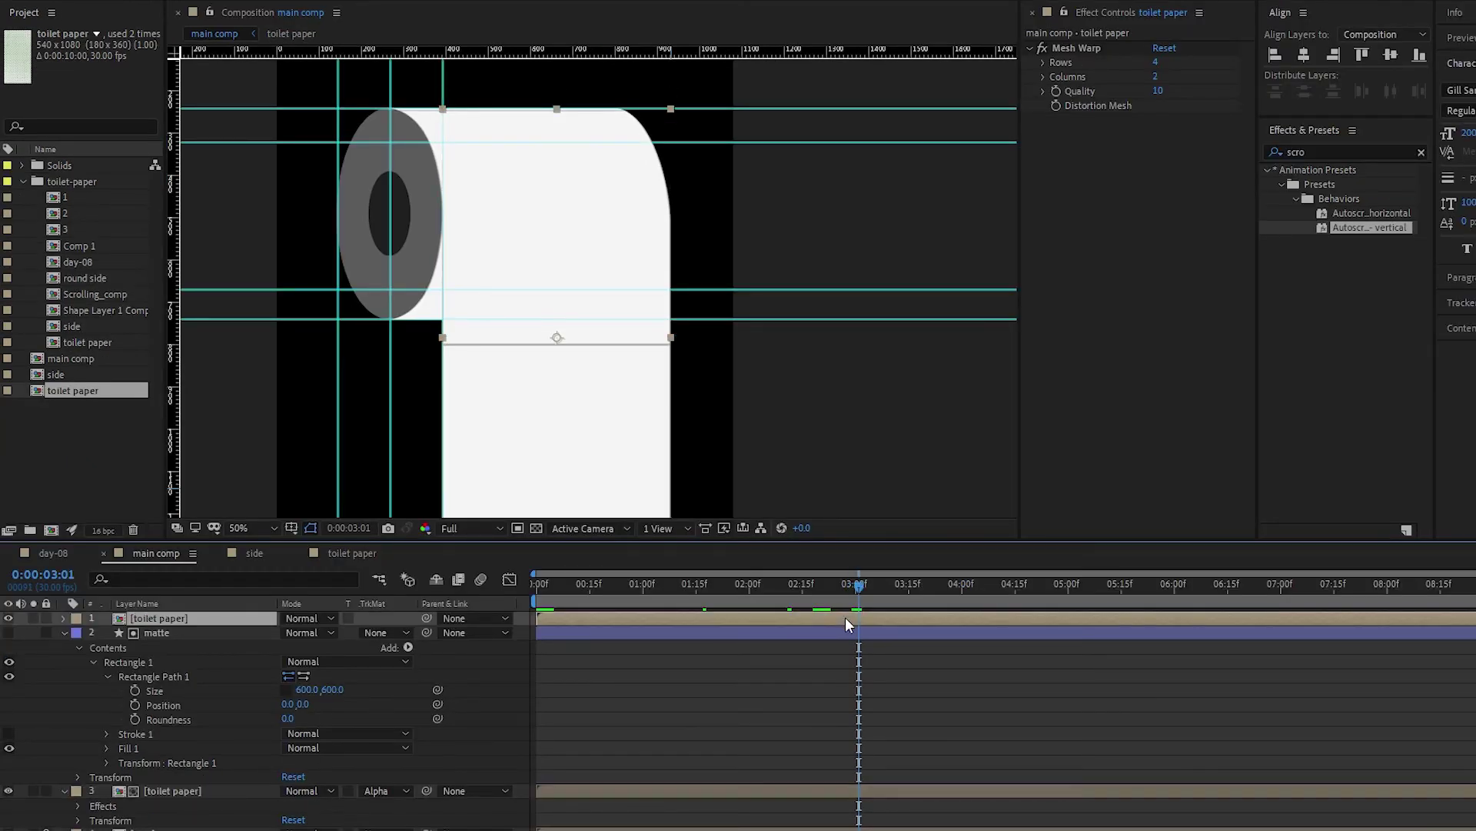
{"action": "key", "text": "u"}
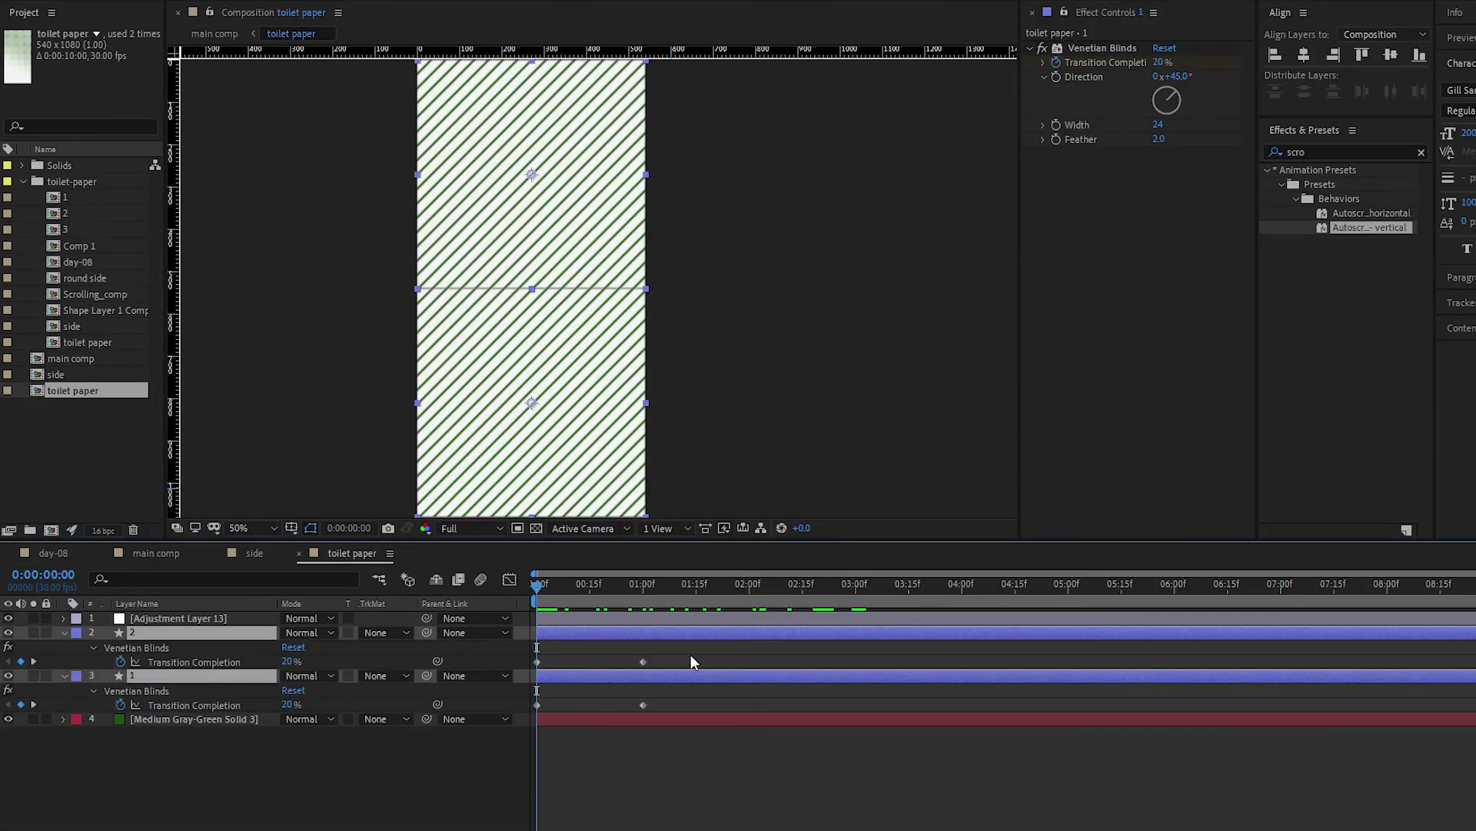
{"action": "left_click_drag", "start_coordinate": [690, 655], "coordinate": [528, 703]}
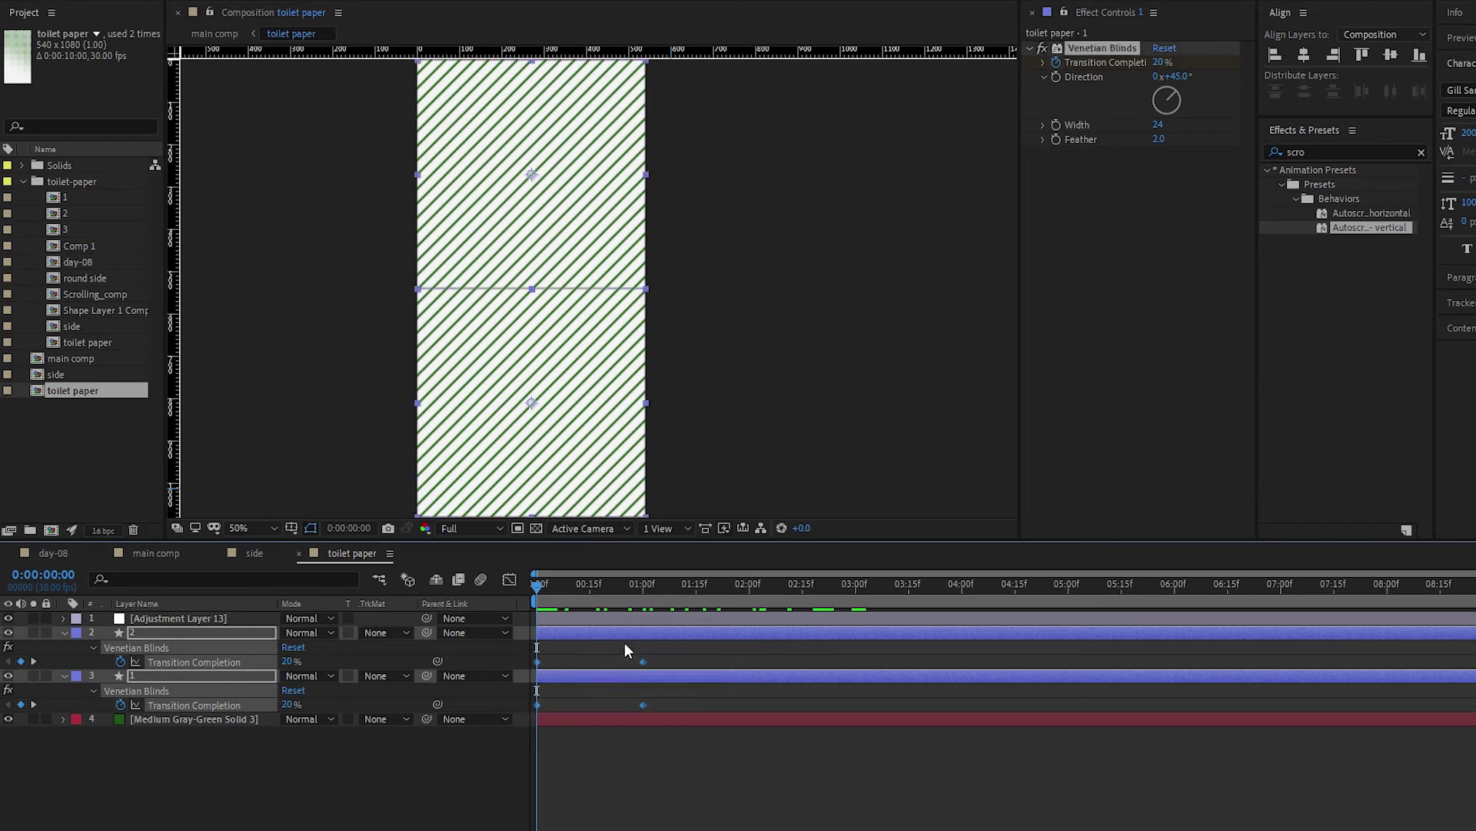
{"action": "key", "text": "Delete"}
{"action": "left_click", "coordinate": [662, 774]}
Return to the main comp and hide the guides
{"action": "key", "text": "Tab"}
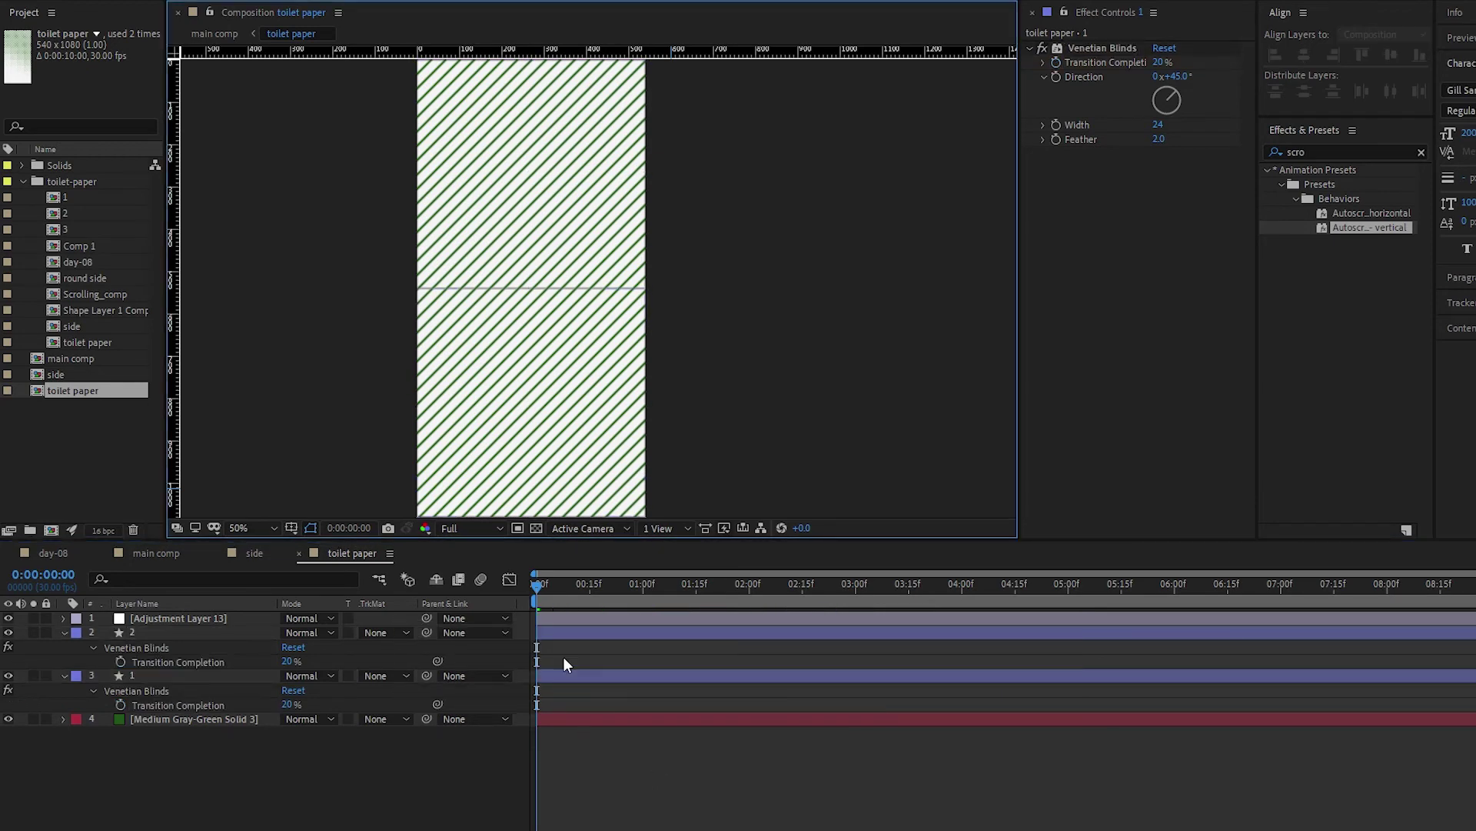
{"action": "key", "text": "Return"}
{"action": "left_click_drag", "start_coordinate": [620, 359], "coordinate": [617, 323]}
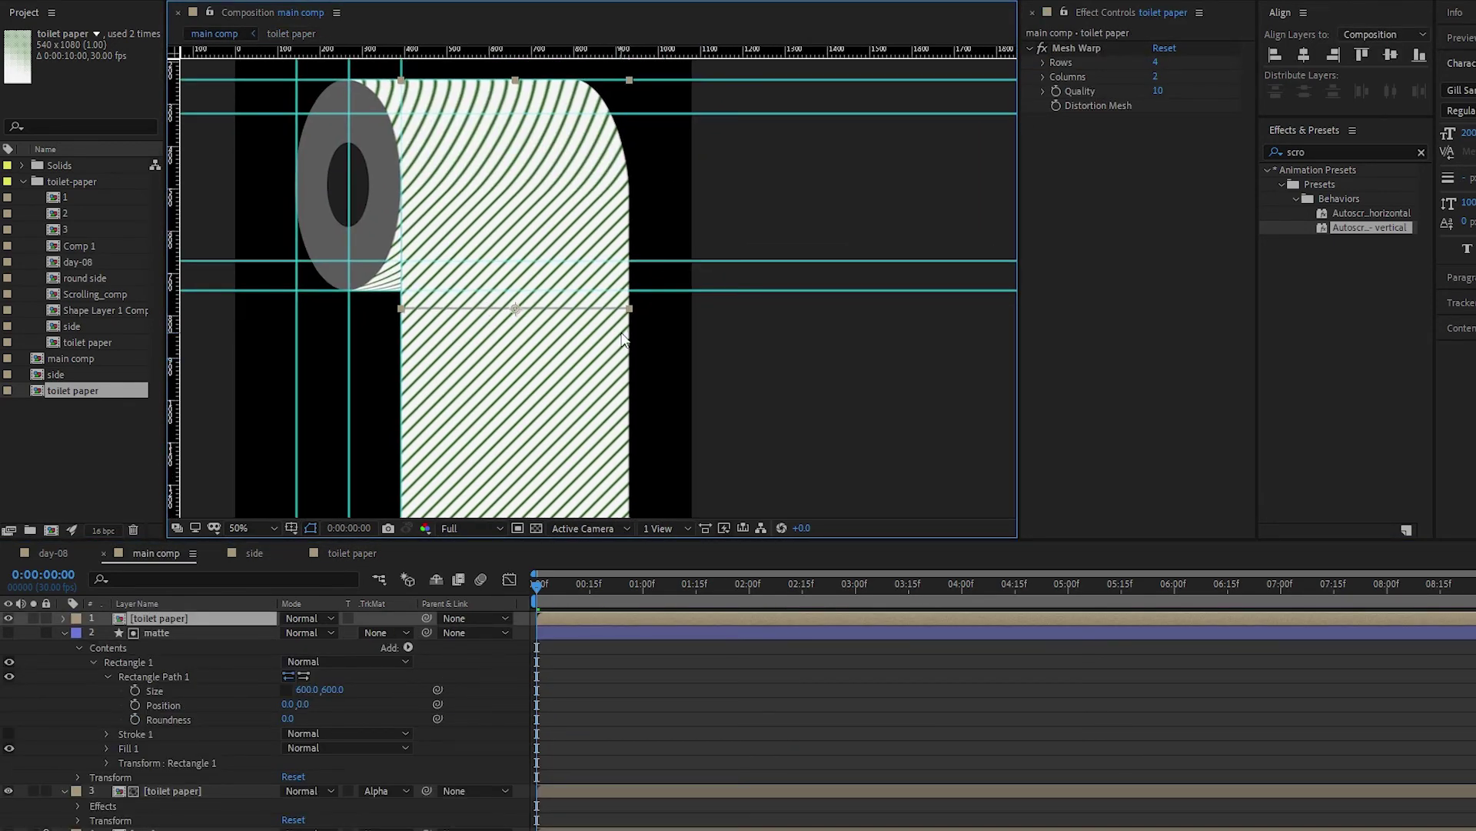
{"action": "key", "text": "ctrl+semicolon"}
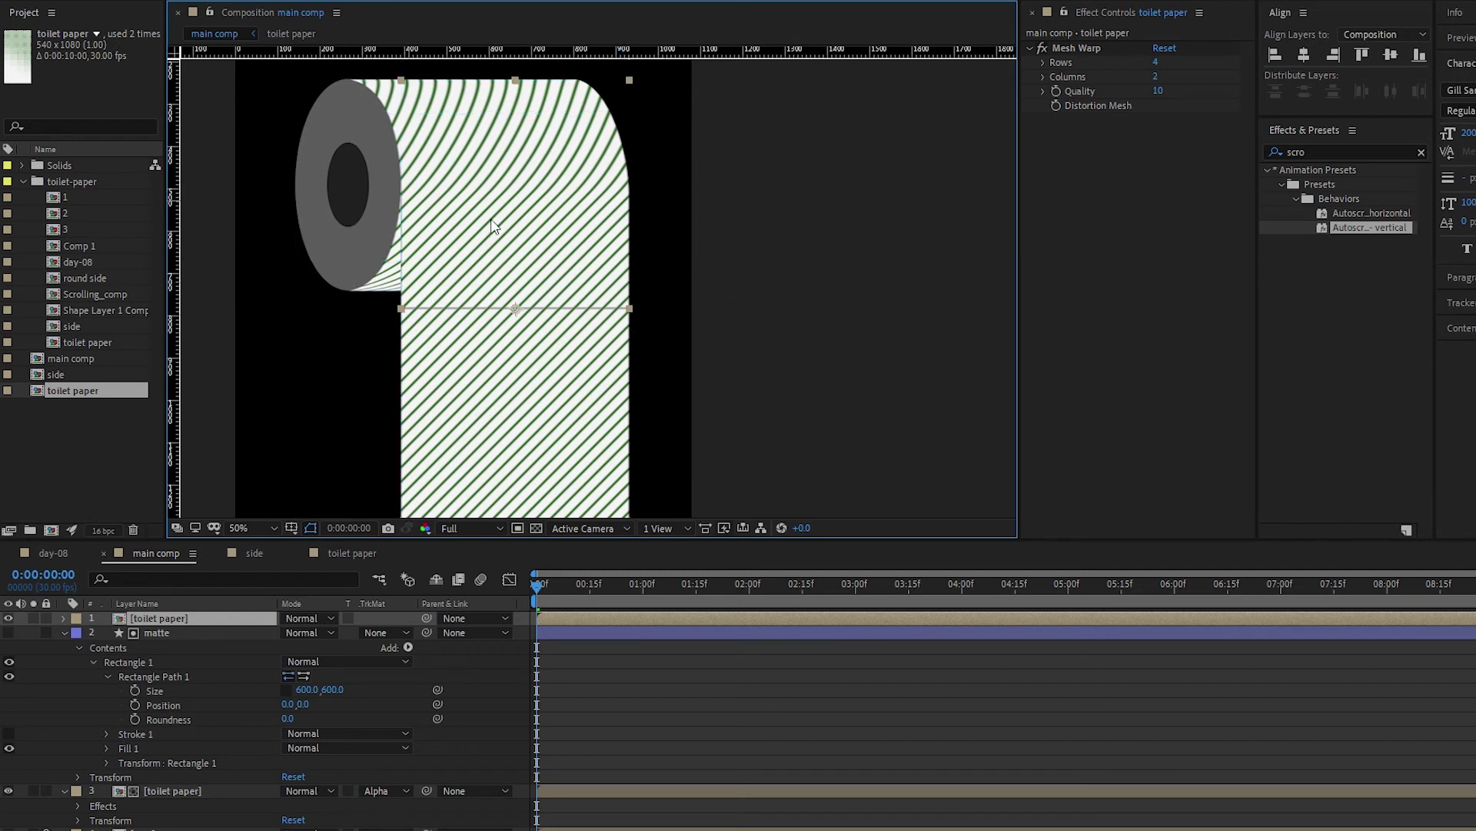
Preview the striped paper scrolling over the roll, first close up and with the whole comp in view
{"action": "key", "text": "space"}
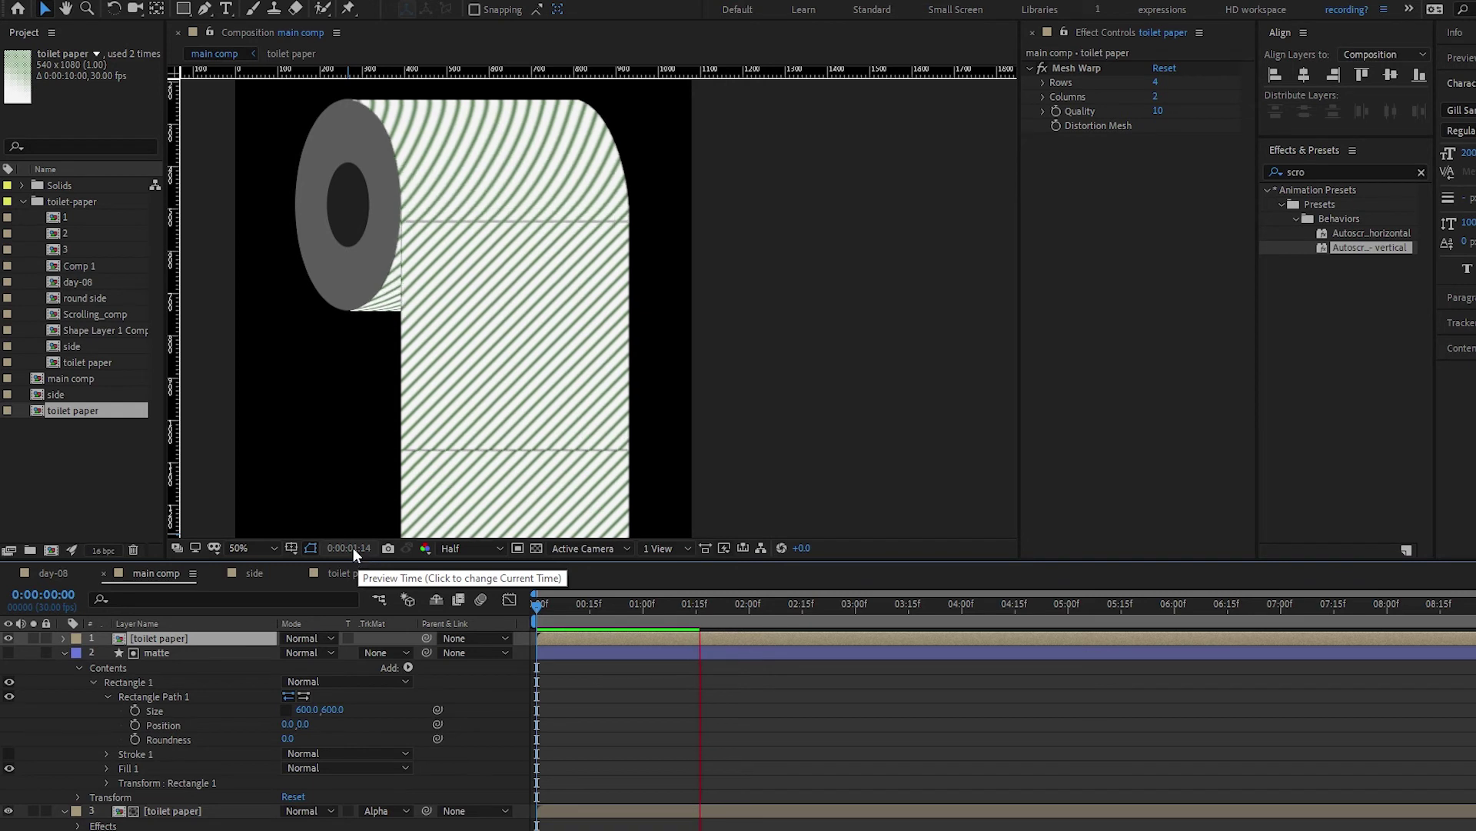
{"action": "key", "text": "space"}
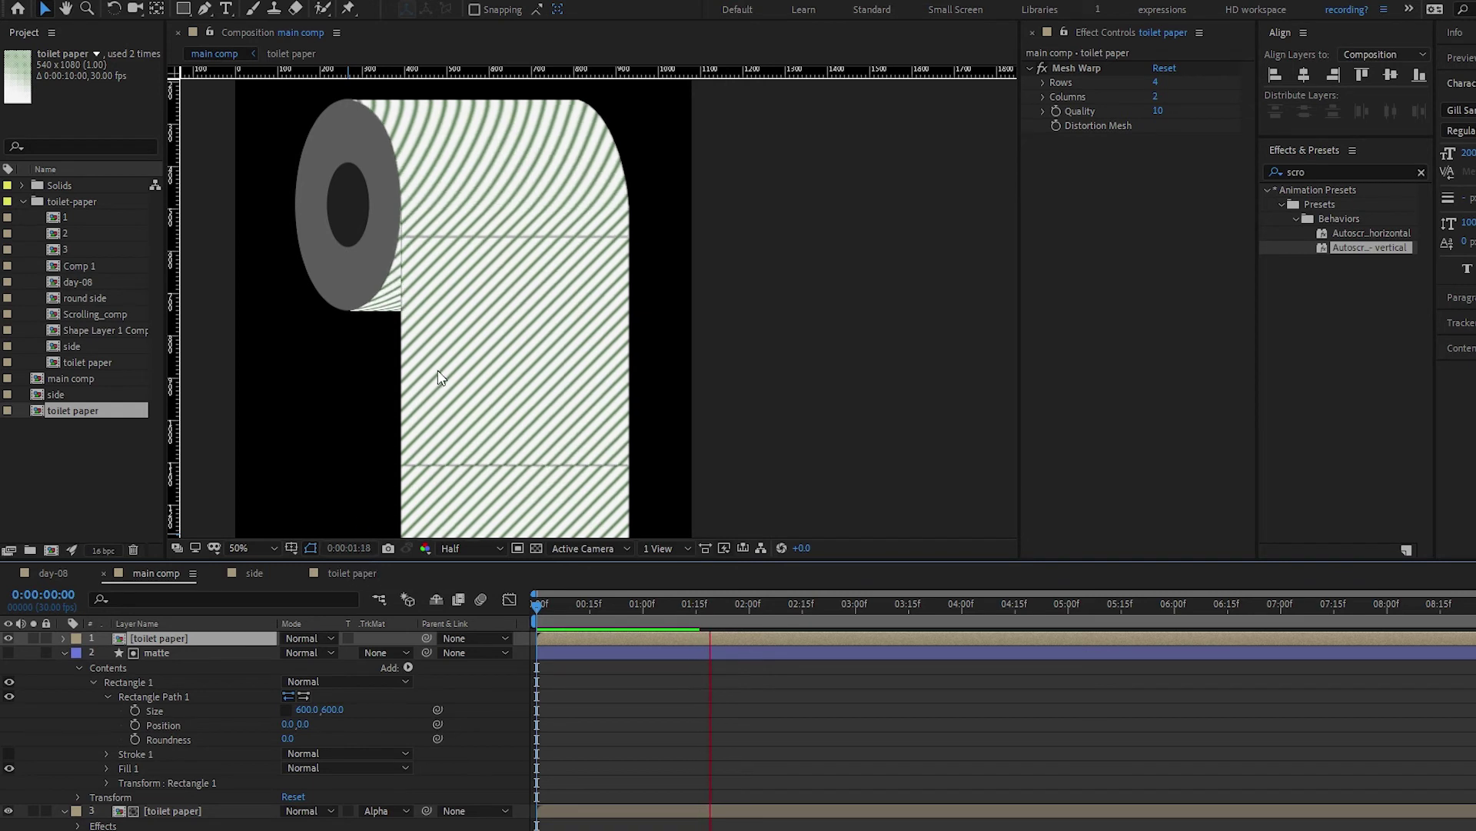
{"action": "scroll", "coordinate": [438, 371], "scroll_direction": "down", "scroll_amount": 2}
{"action": "left_click_drag", "start_coordinate": [502, 340], "coordinate": [386, 373]}
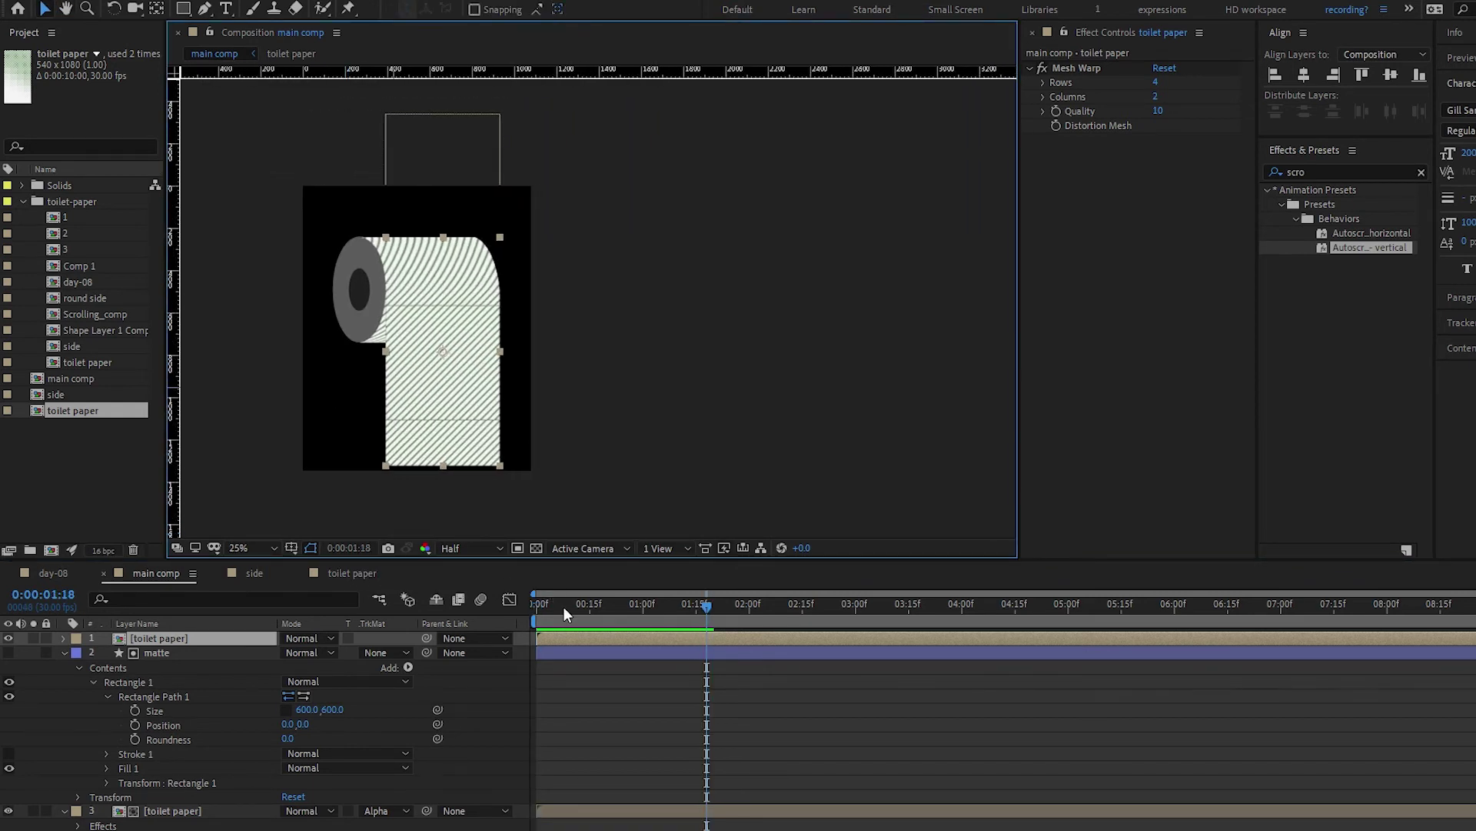
{"action": "key", "text": "space"}
Open the side comp, duplicate the hollow layer and activate the Rectangle tool
{"action": "double_click", "coordinate": [358, 290]}
{"action": "key", "text": "period"}
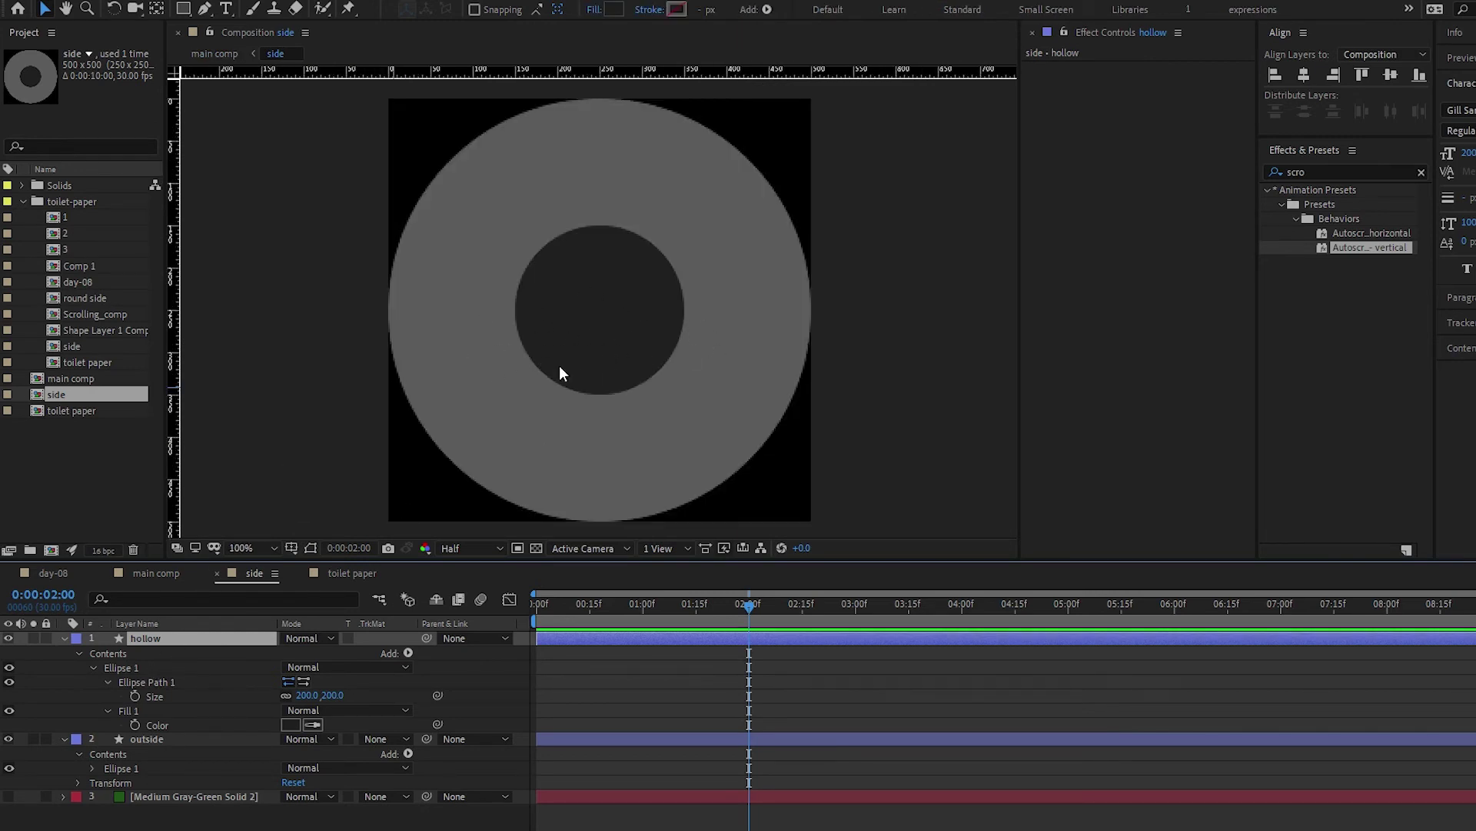
{"action": "key", "text": "ctrl+d"}
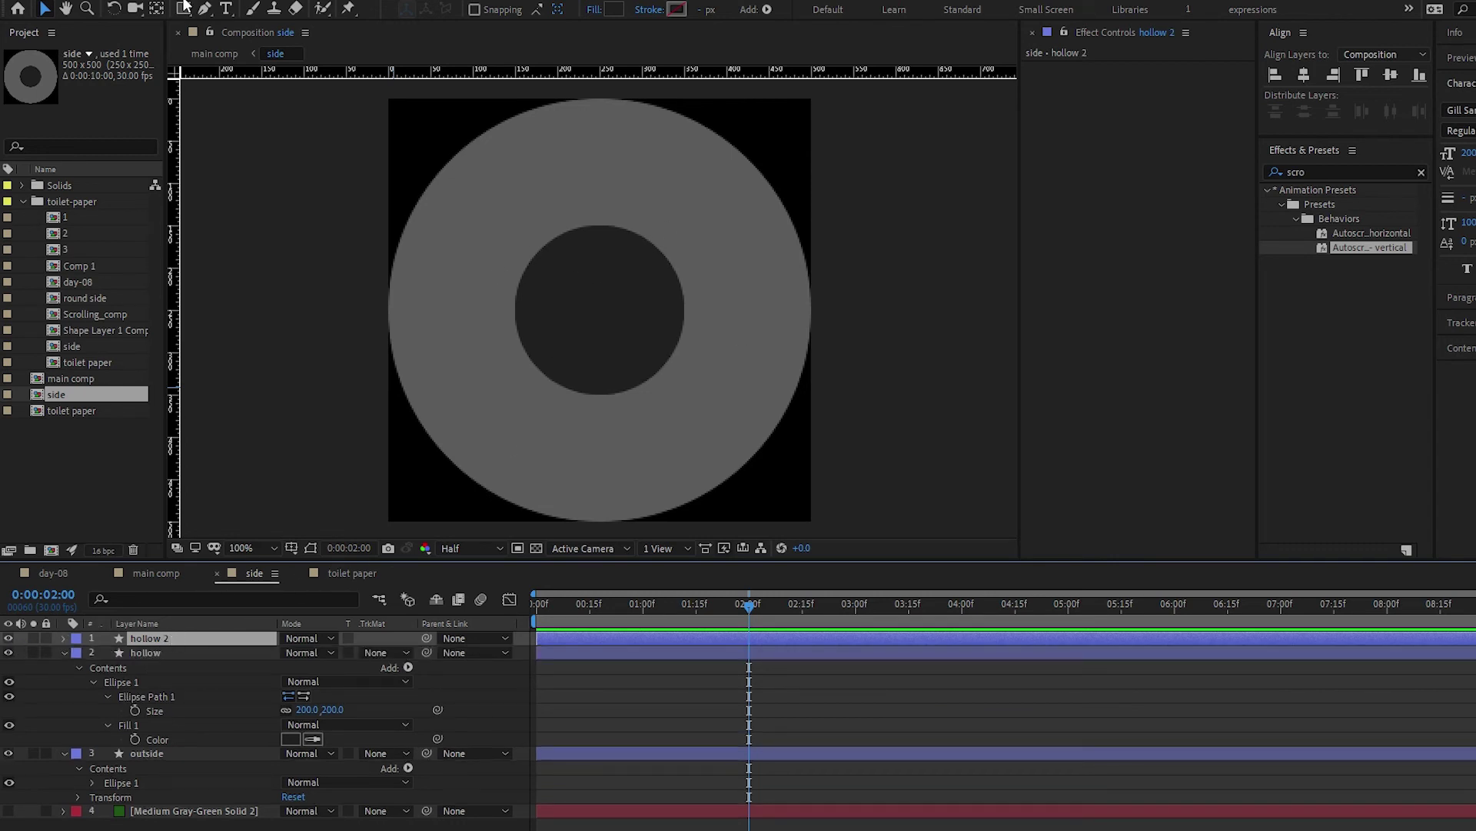
{"action": "left_click", "coordinate": [183, 9]}
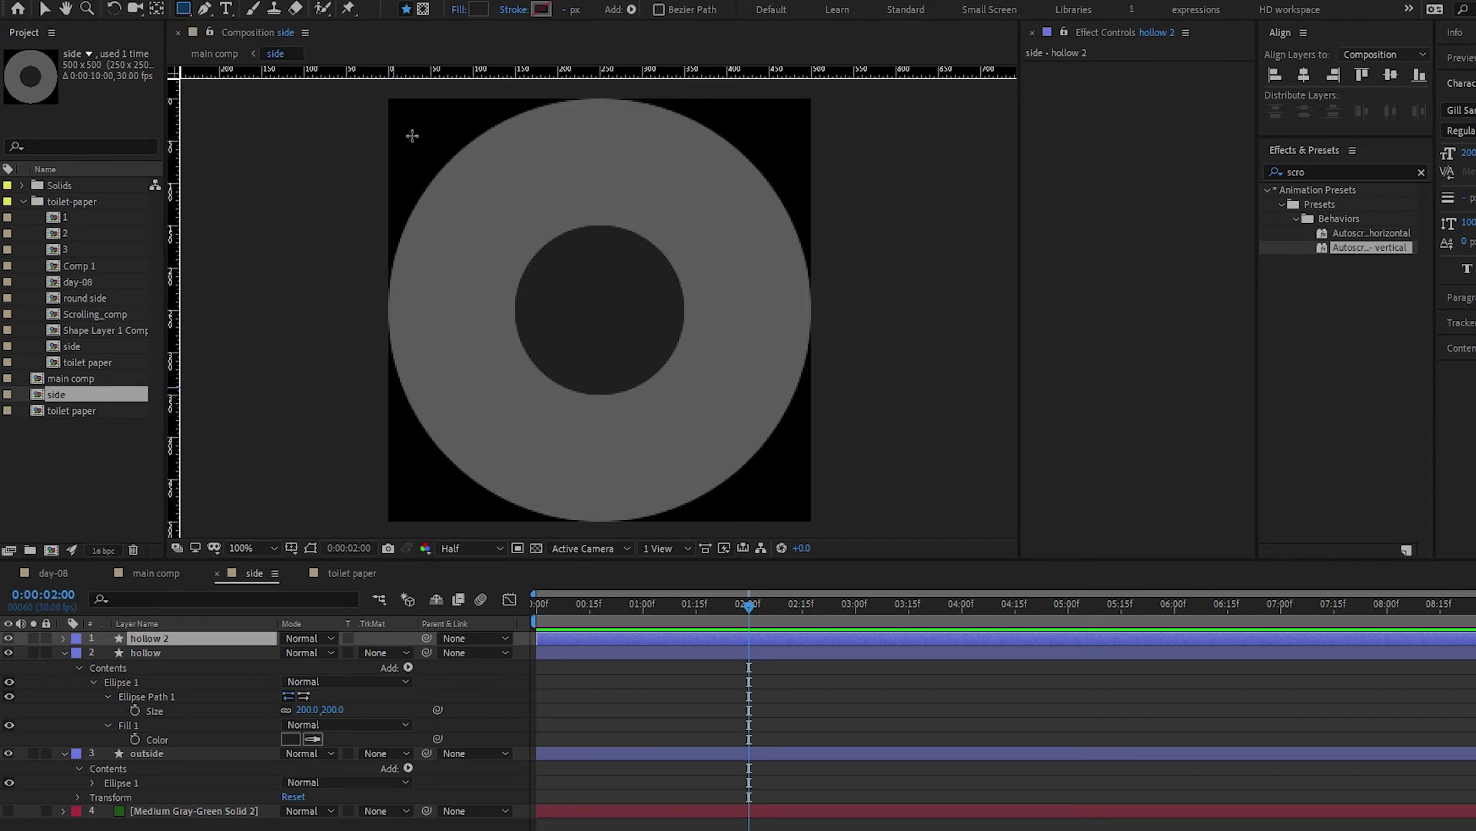
{"action": "left_click", "coordinate": [482, 232]}
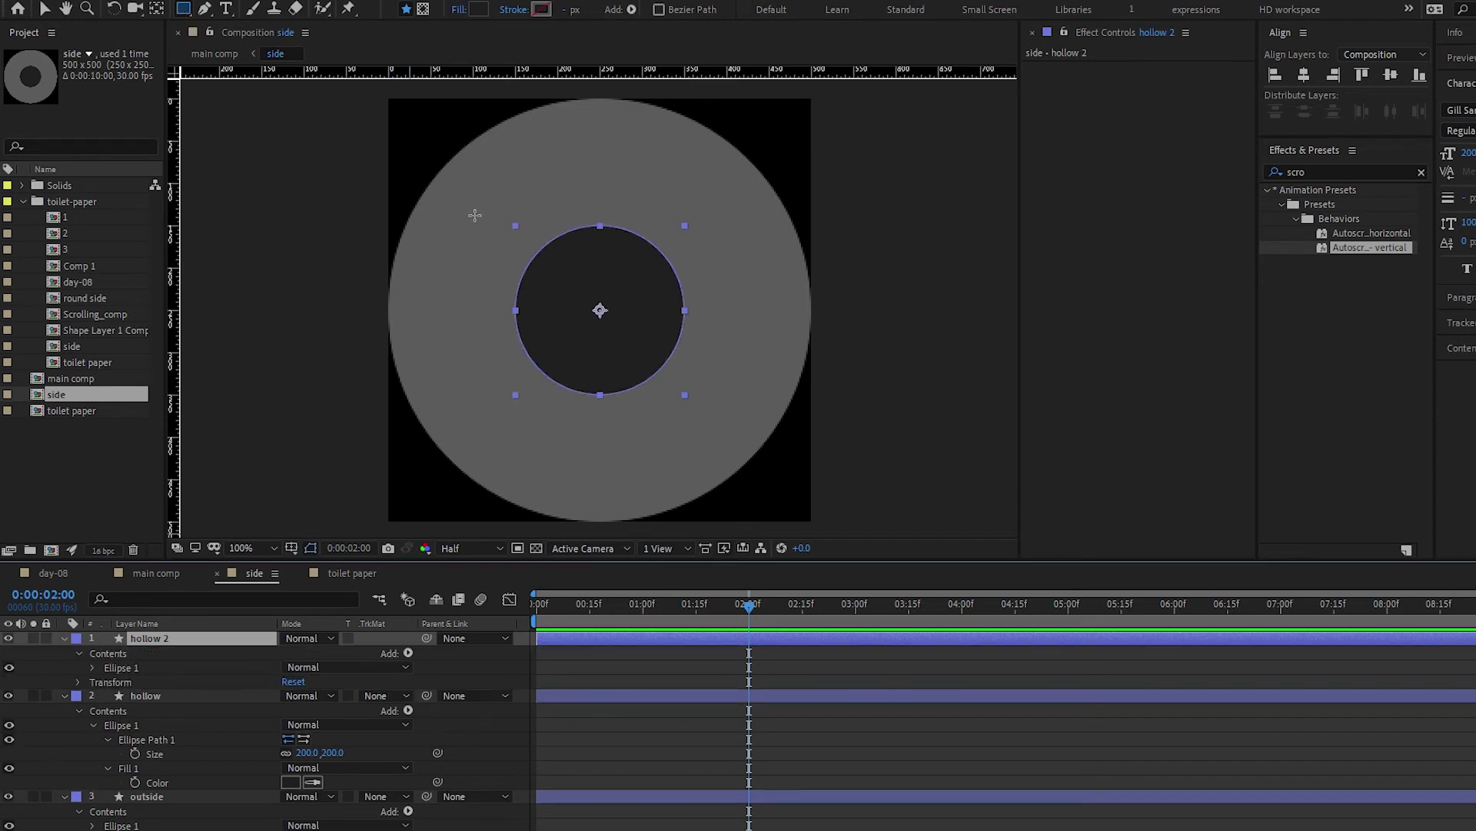
{"action": "left_click_drag", "start_coordinate": [475, 205], "coordinate": [719, 319]}
{"action": "key", "text": "ctrl+z"}
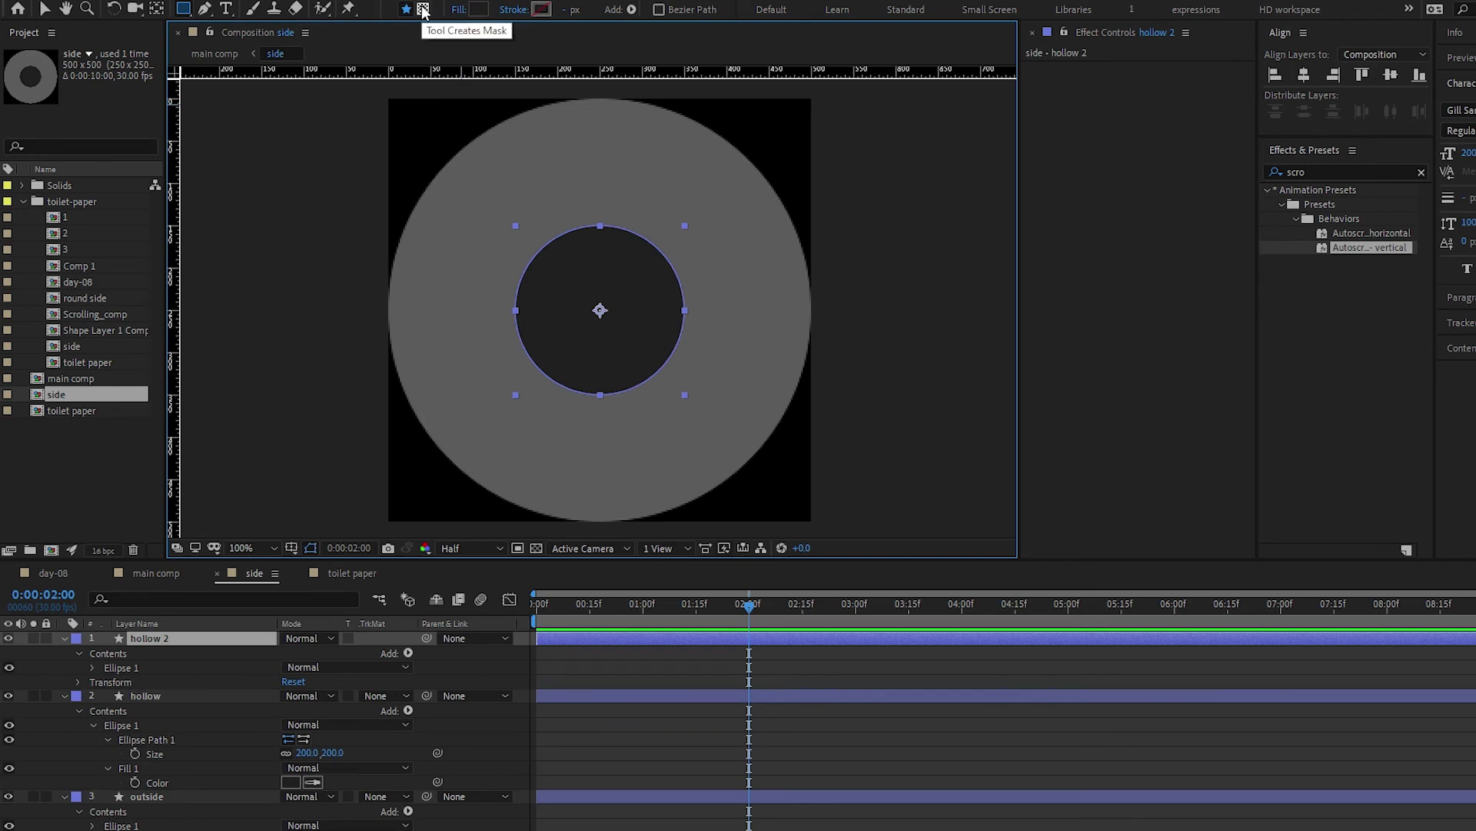
Draw a rectangular mask over the upper part of the duplicated hollow circle and rename the layer bottom hollow
{"action": "left_click", "coordinate": [423, 9]}
{"action": "left_click_drag", "start_coordinate": [480, 195], "coordinate": [730, 333]}
{"action": "left_click", "coordinate": [172, 638]}
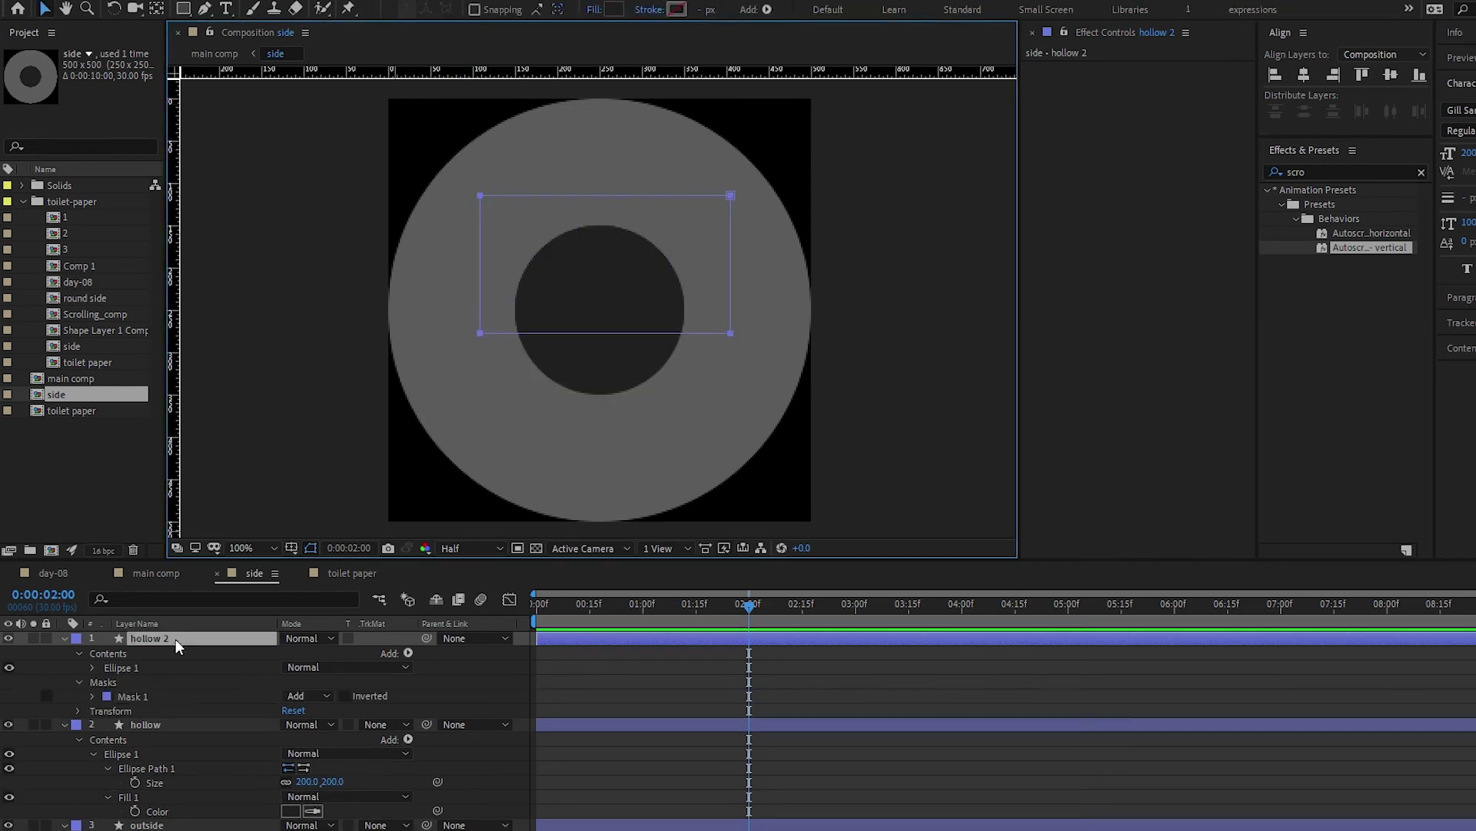
{"action": "key", "text": "v"}
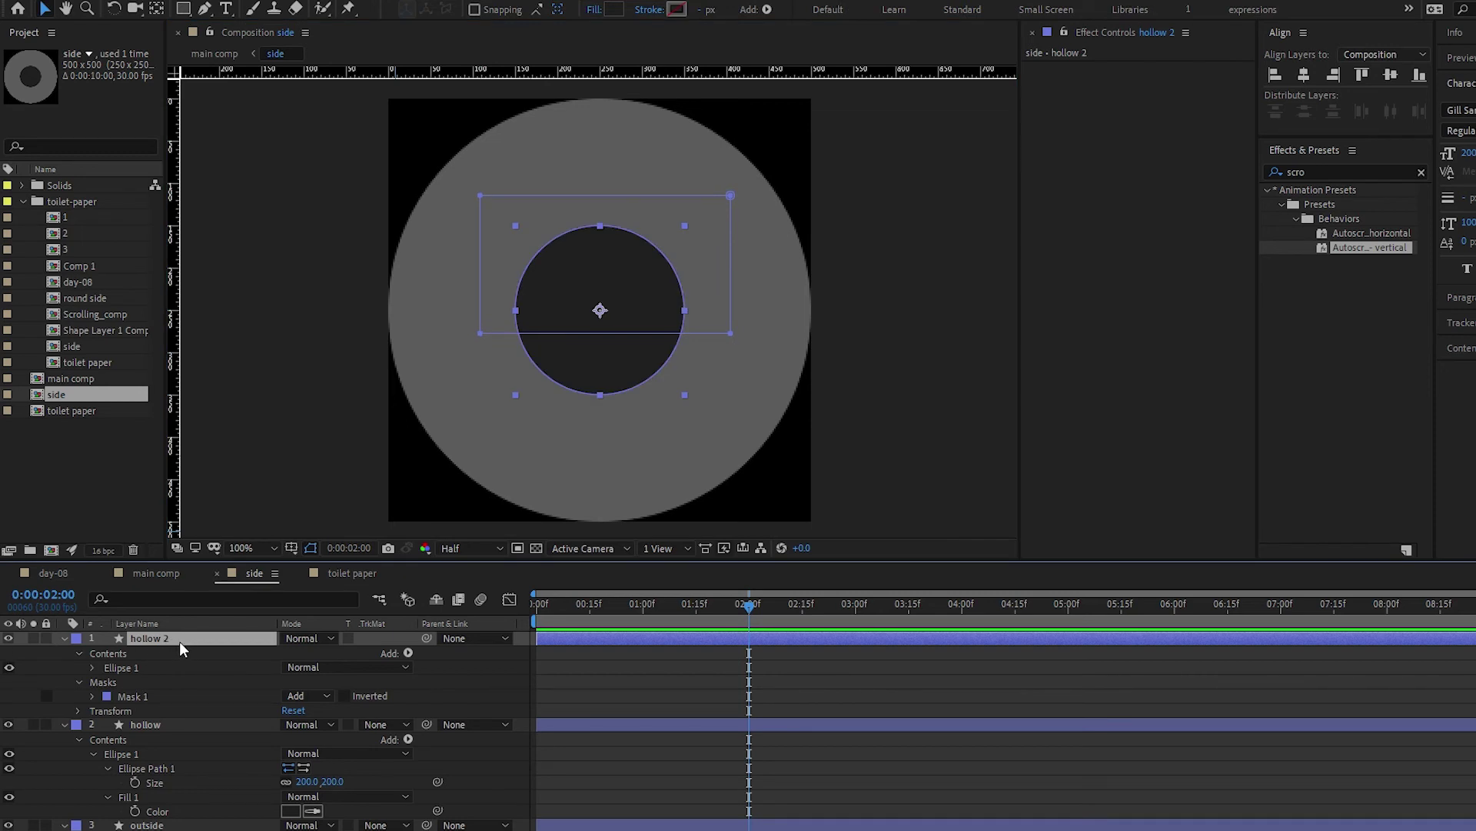
{"action": "key", "text": "Return"}
{"action": "type", "text": "bottom"}
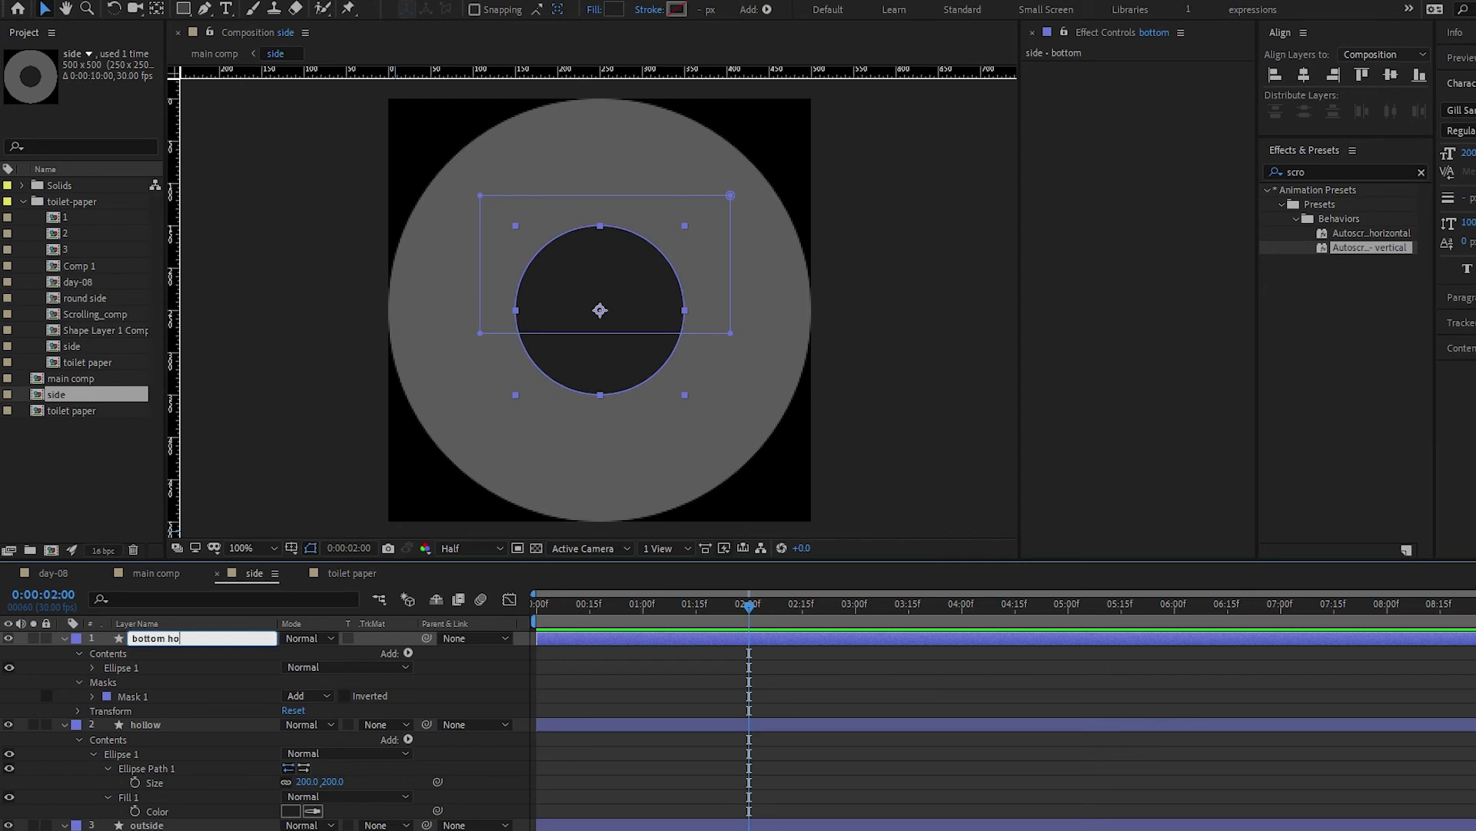
{"action": "key", "text": "Return"}
Darken the fill colour of the original hollow layer slightly towards black
{"action": "left_click", "coordinate": [171, 724]}
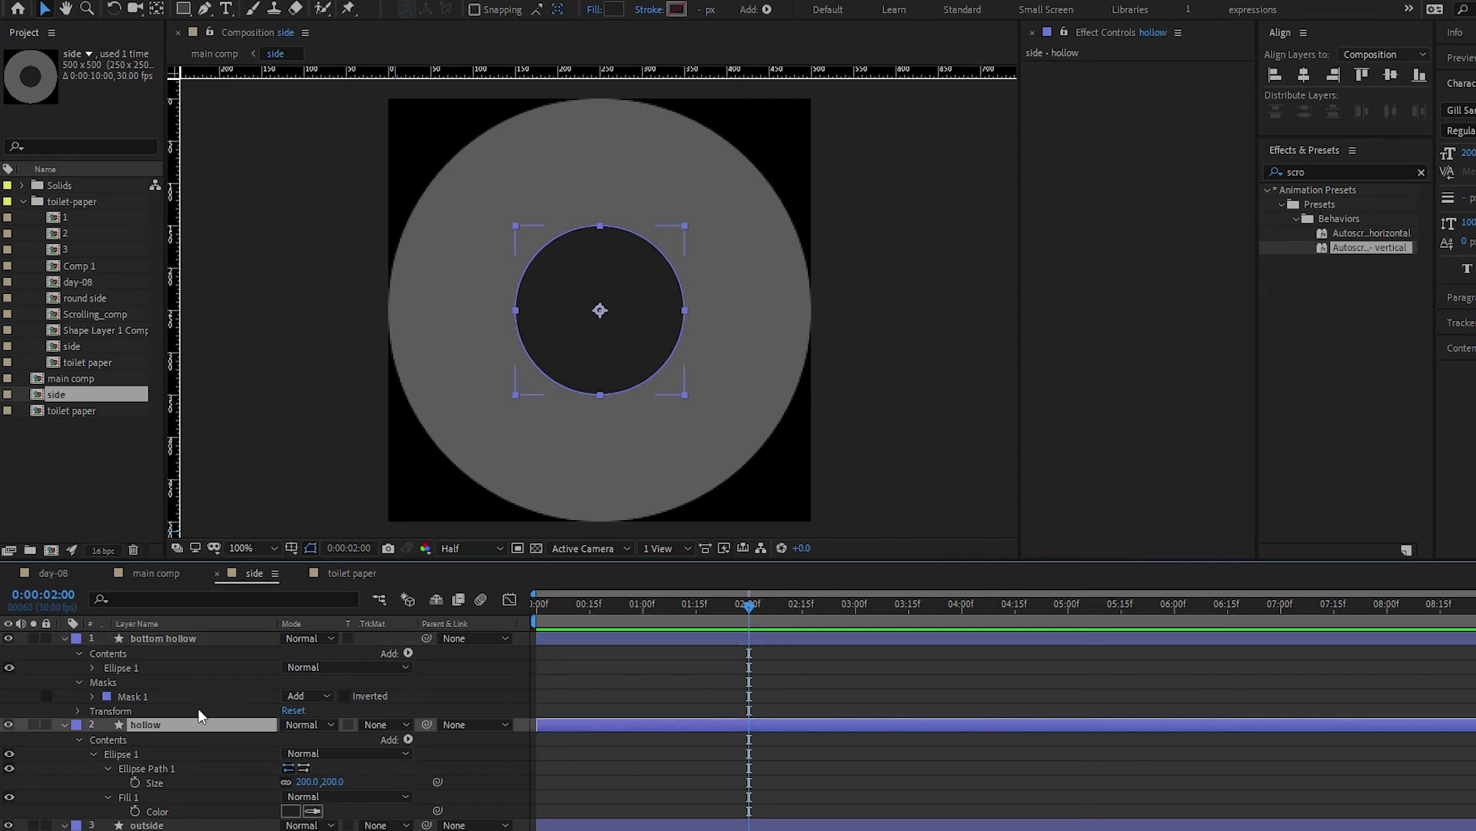
{"action": "left_click", "coordinate": [613, 10]}
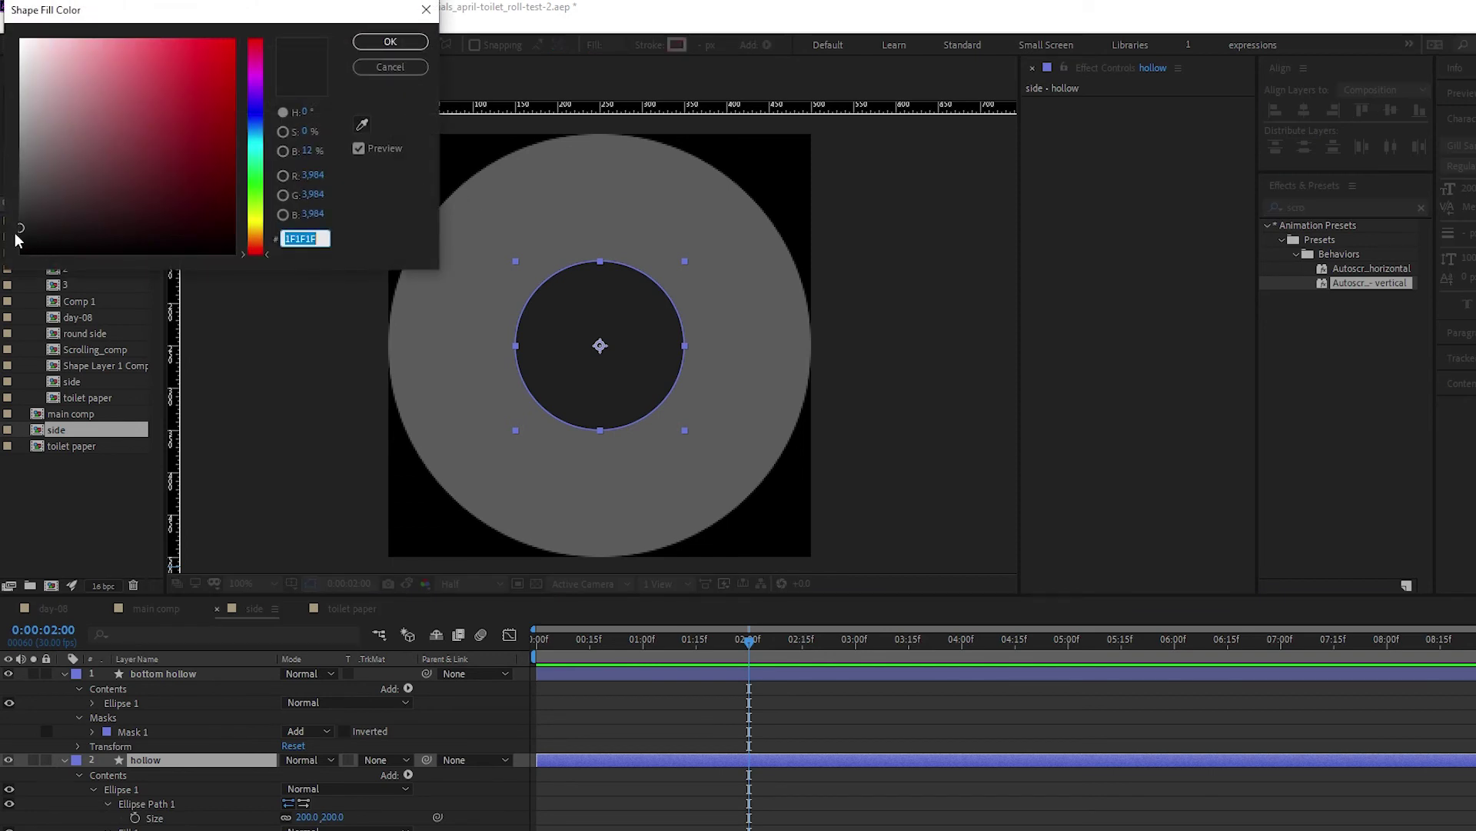
{"action": "left_click", "coordinate": [20, 231]}
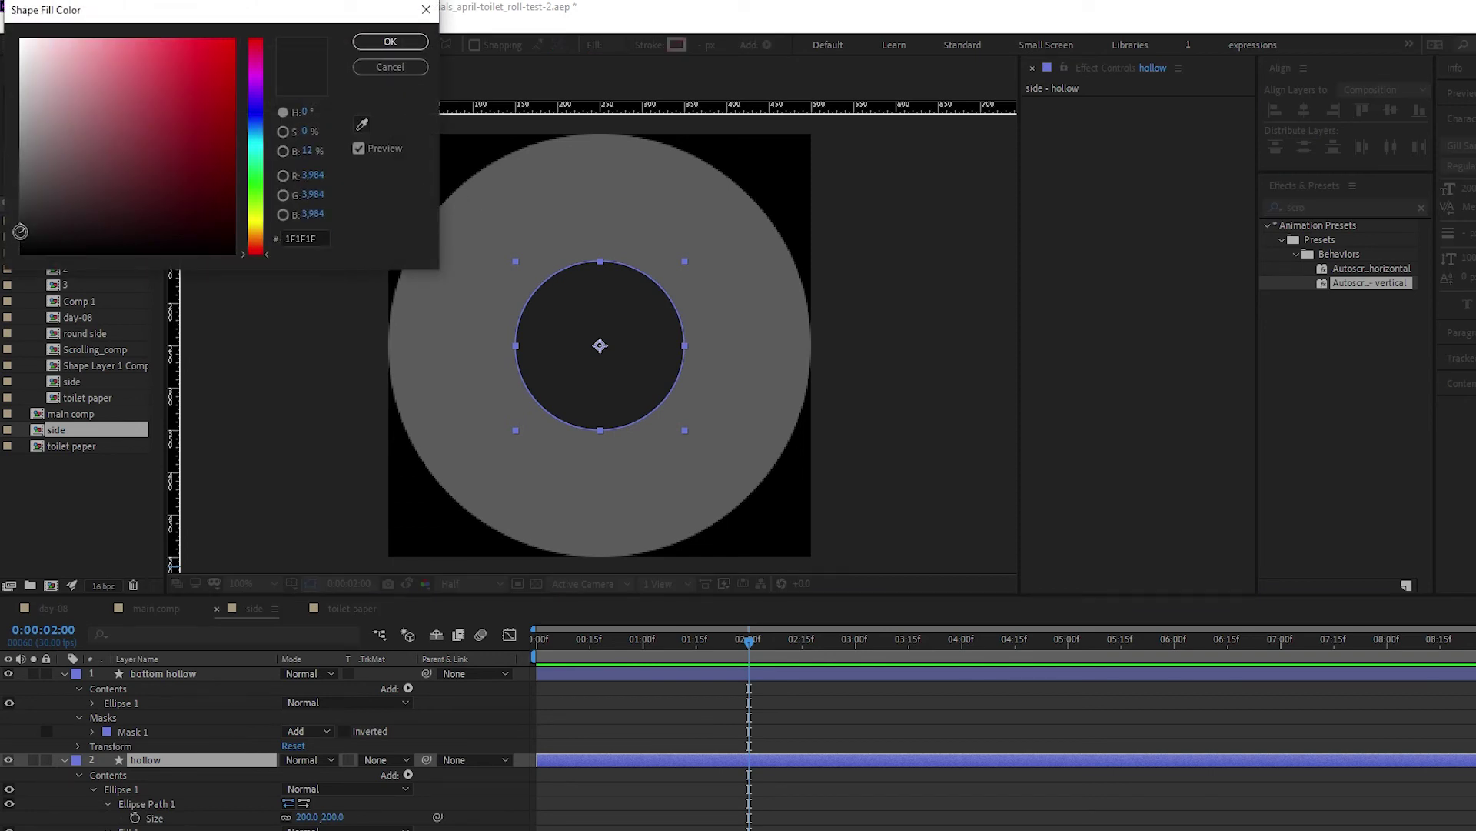
{"action": "left_click", "coordinate": [396, 43]}
Set the bottom hollow layer's fill to the lighter grey 3A3A3A
{"action": "left_click", "coordinate": [163, 673]}
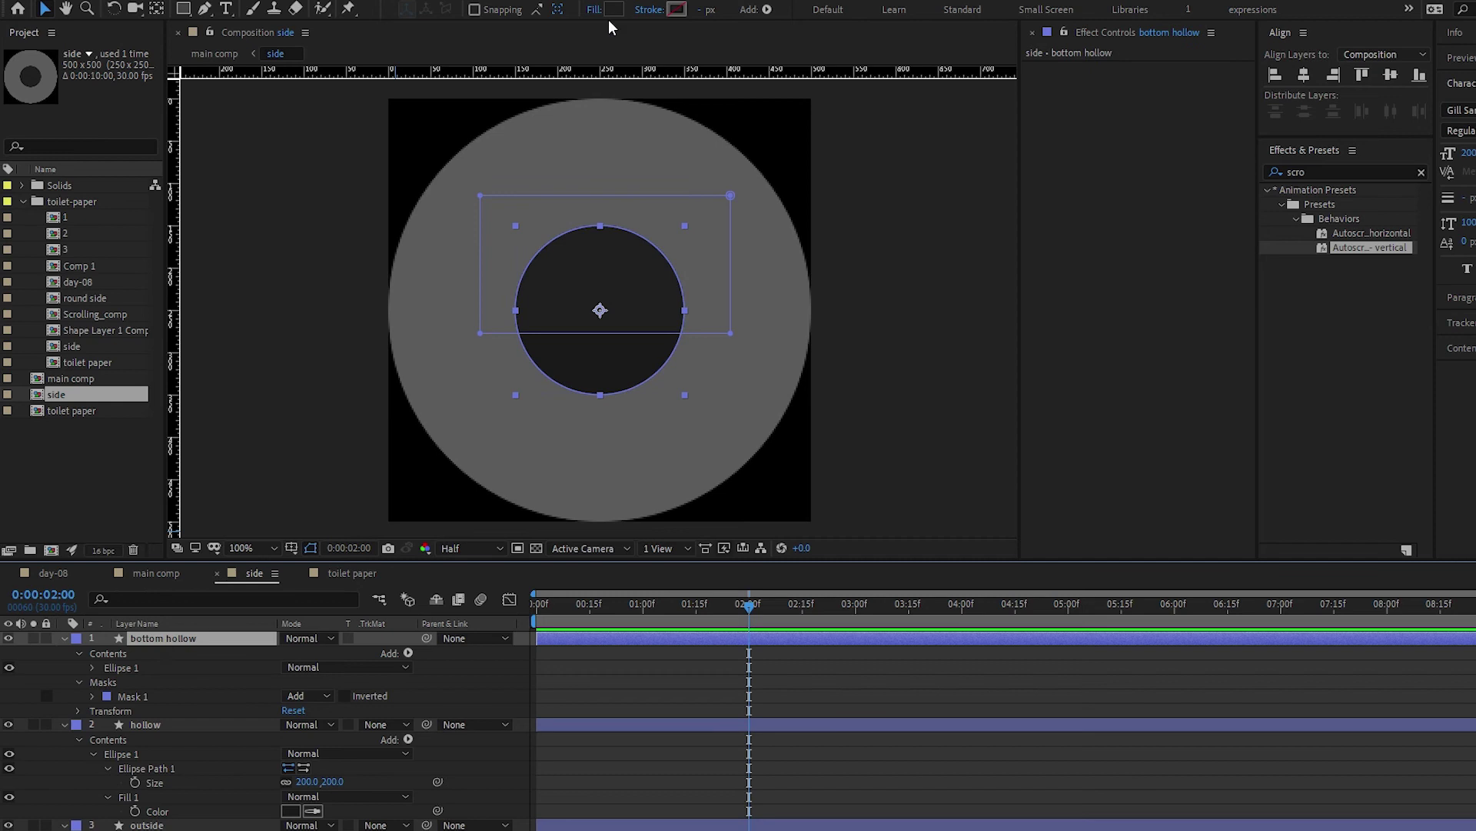
{"action": "left_click", "coordinate": [612, 10]}
{"action": "left_click_drag", "start_coordinate": [30, 158], "coordinate": [9, 170]}
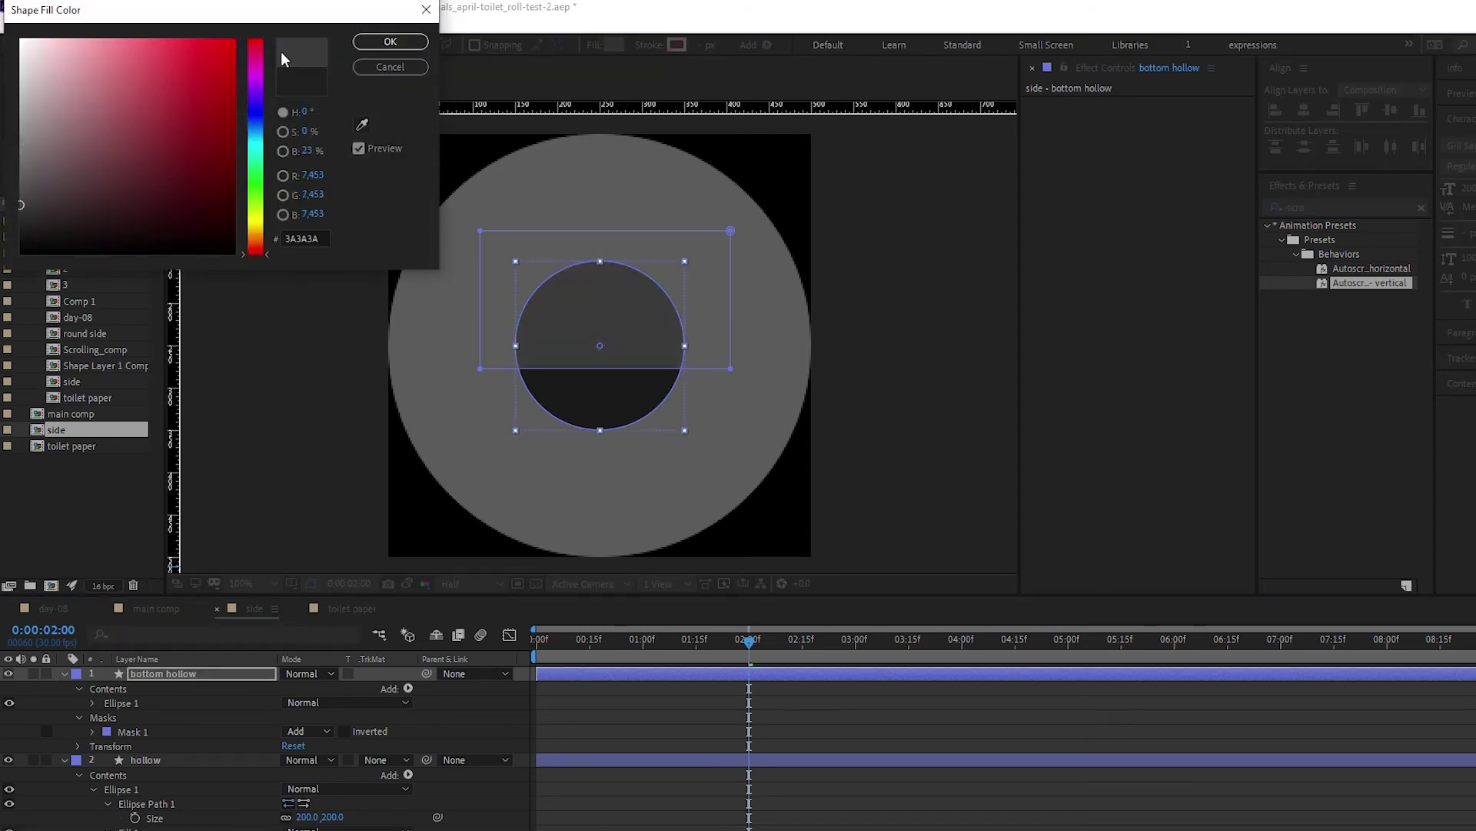
{"action": "left_click", "coordinate": [390, 42]}
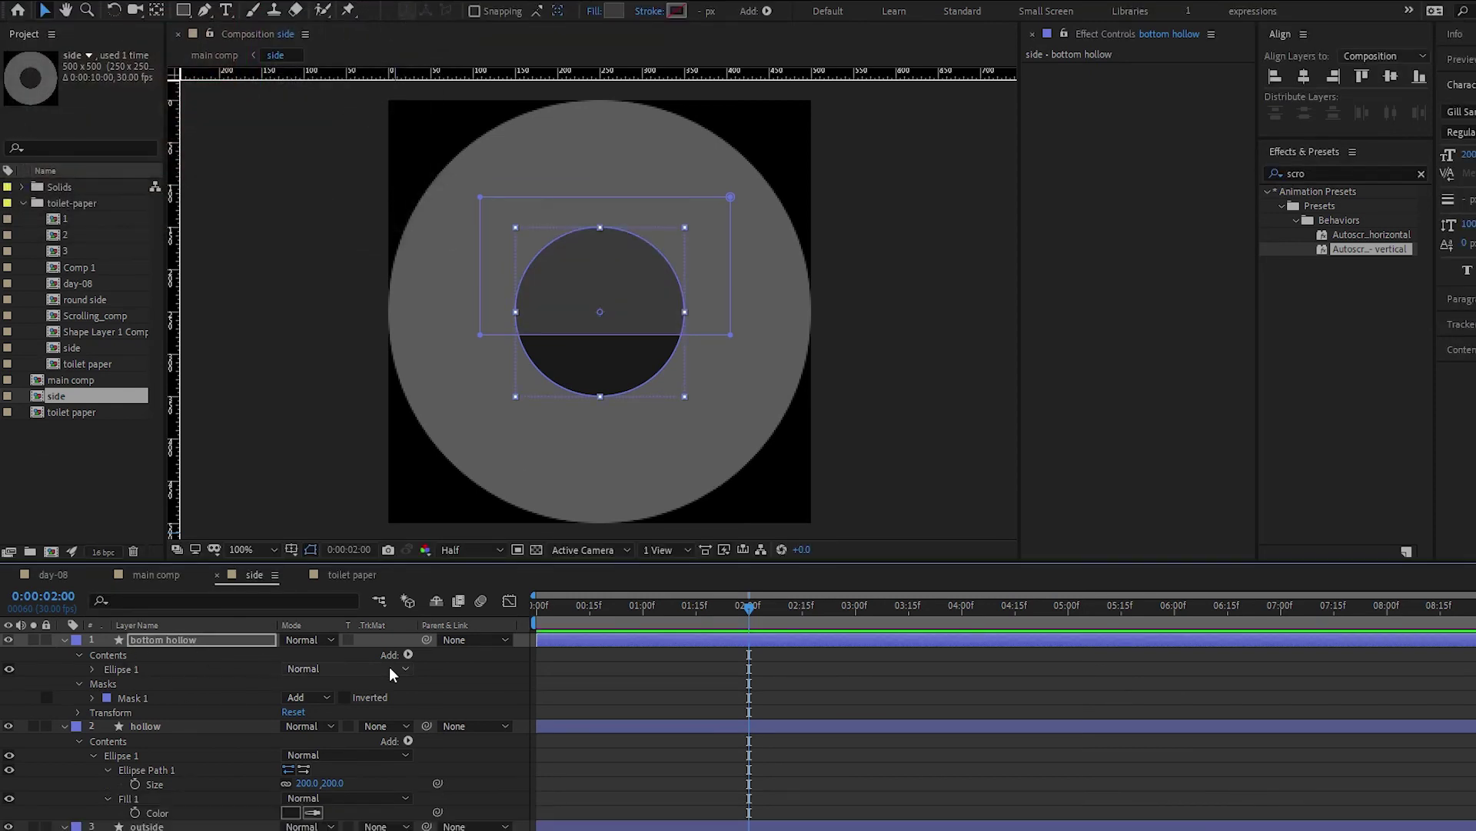
Set the bottom hollow layer's mask mode to Subtract and check the roll's side in the main comp
{"action": "left_click", "coordinate": [324, 700]}
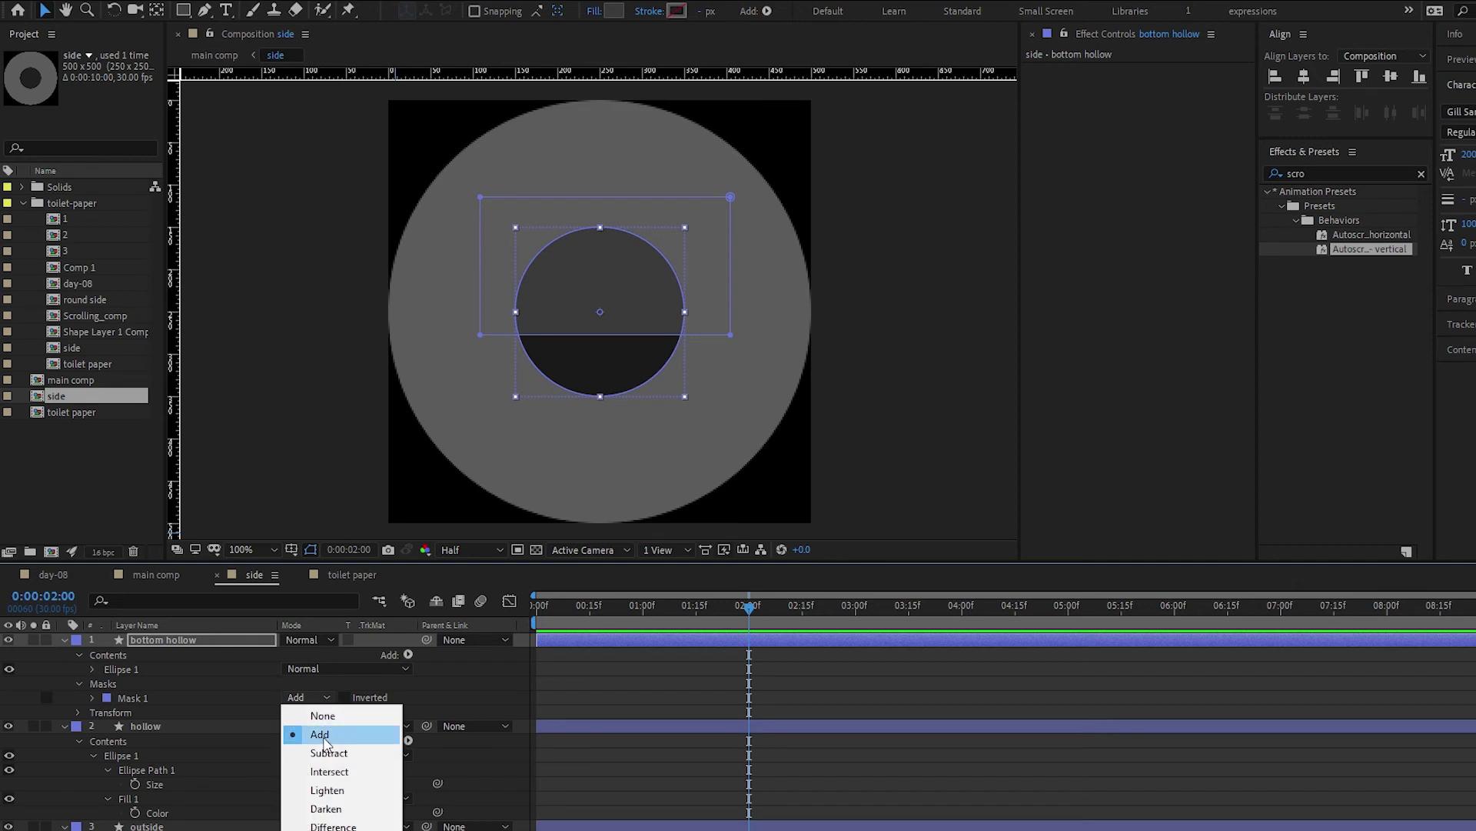
{"action": "left_click", "coordinate": [324, 747]}
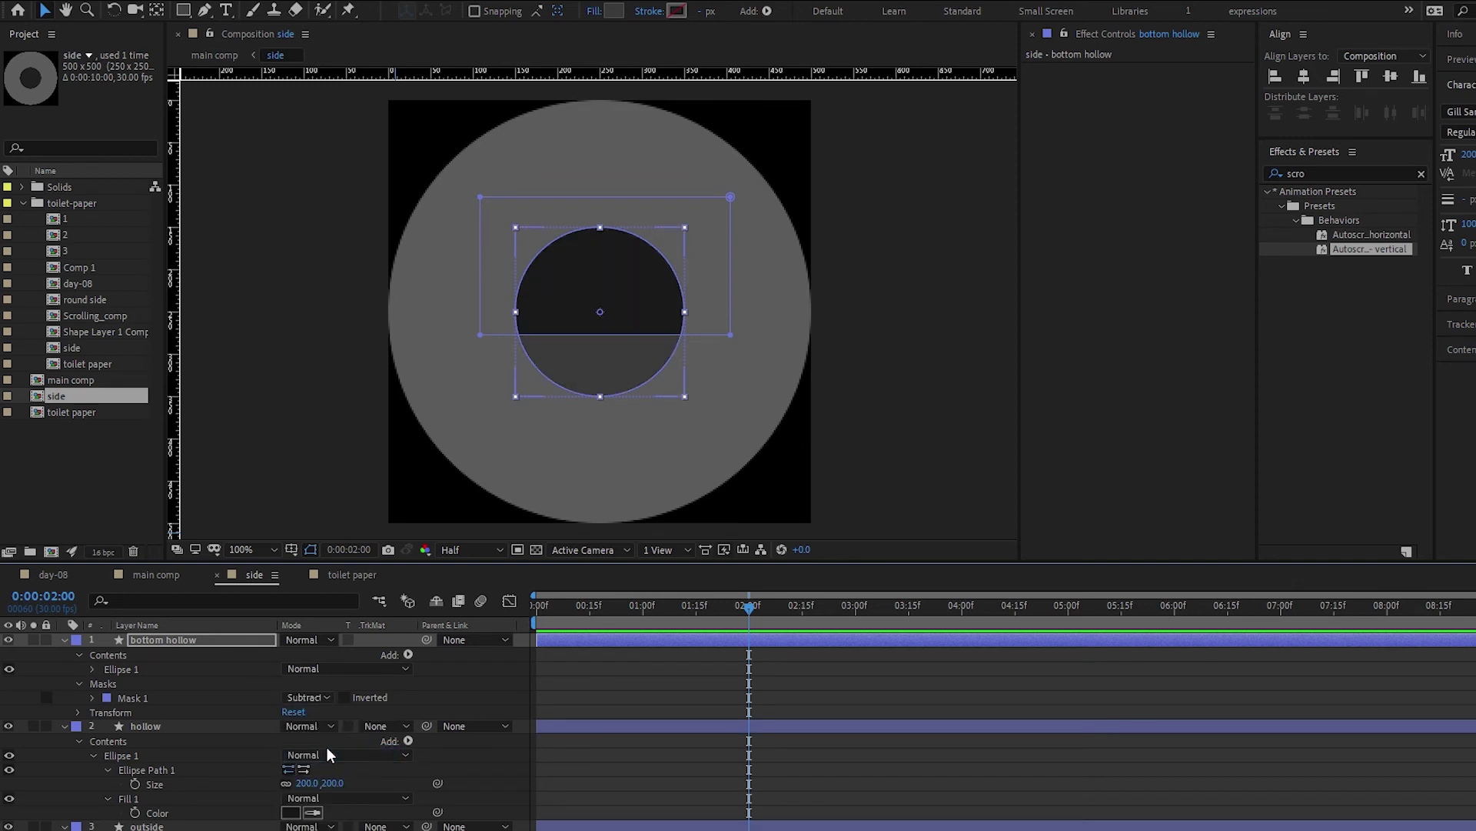
{"action": "left_click", "coordinate": [165, 575]}
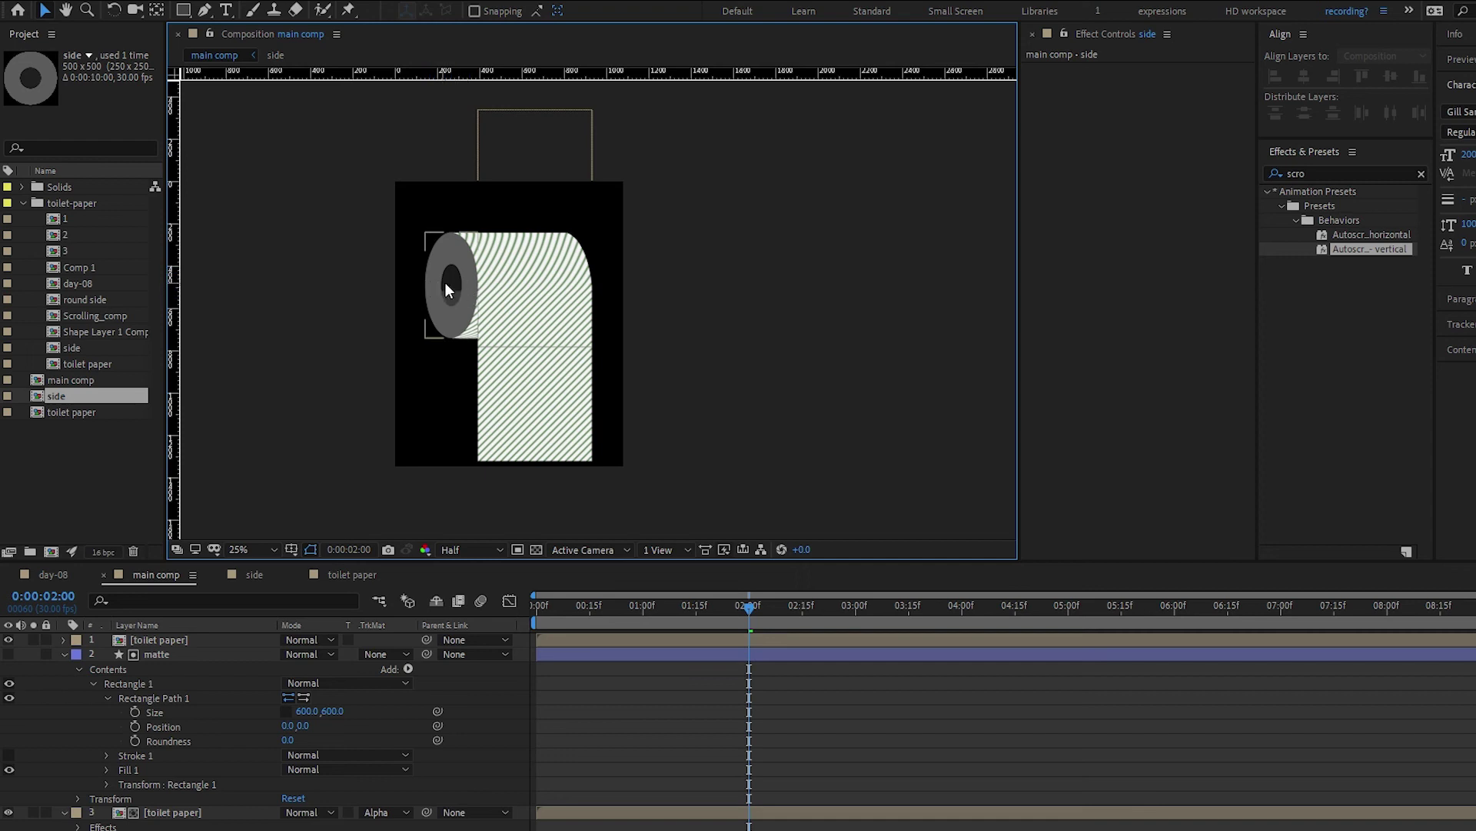
{"action": "left_click_drag", "start_coordinate": [586, 605], "coordinate": [495, 593]}
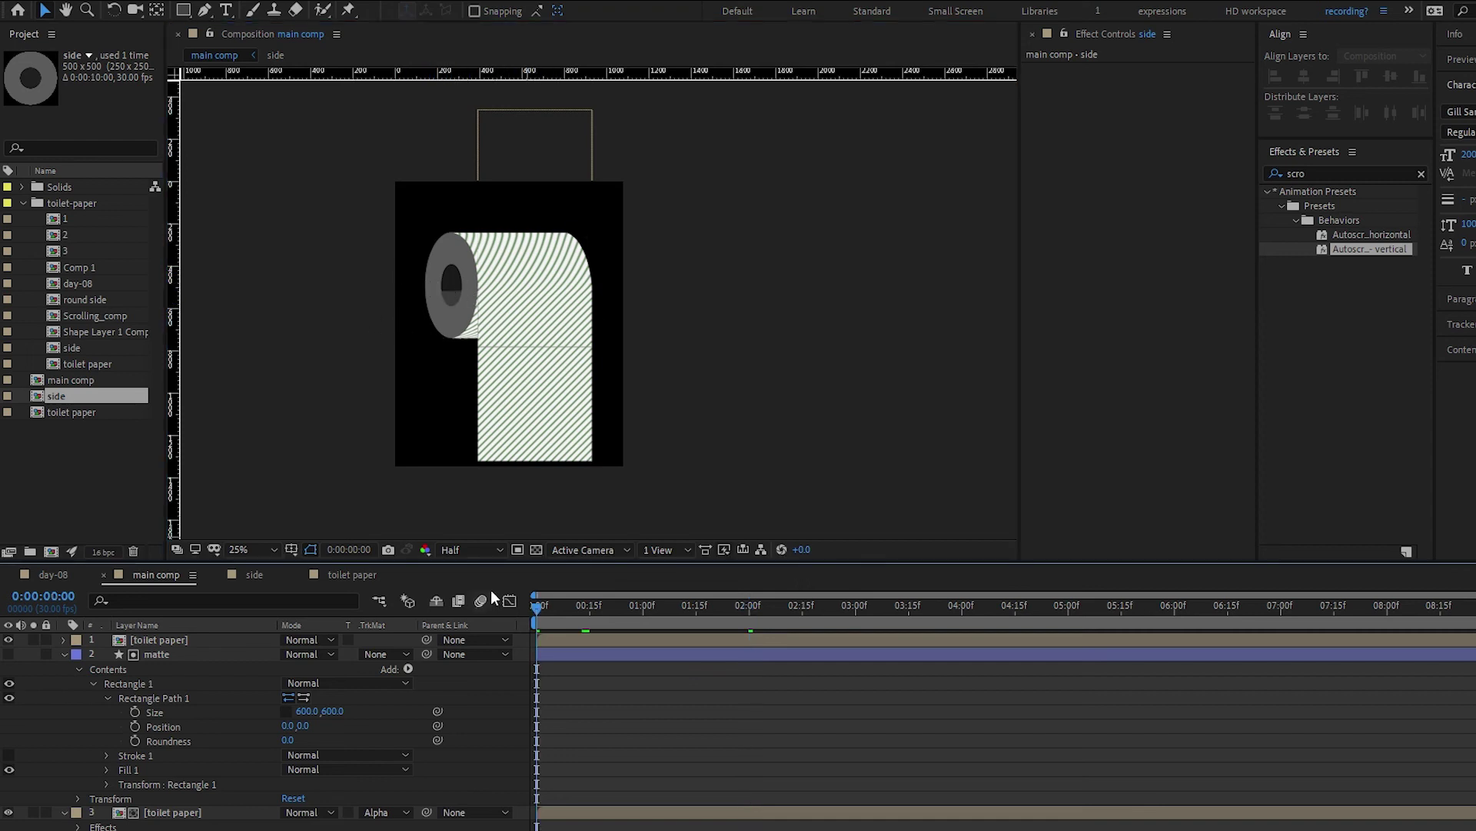
In the toilet paper comp, set the adjustment layer's vertical autoscroll speed to 270 pixels per second and preview the scrolling
{"action": "double_click", "coordinate": [577, 635]}
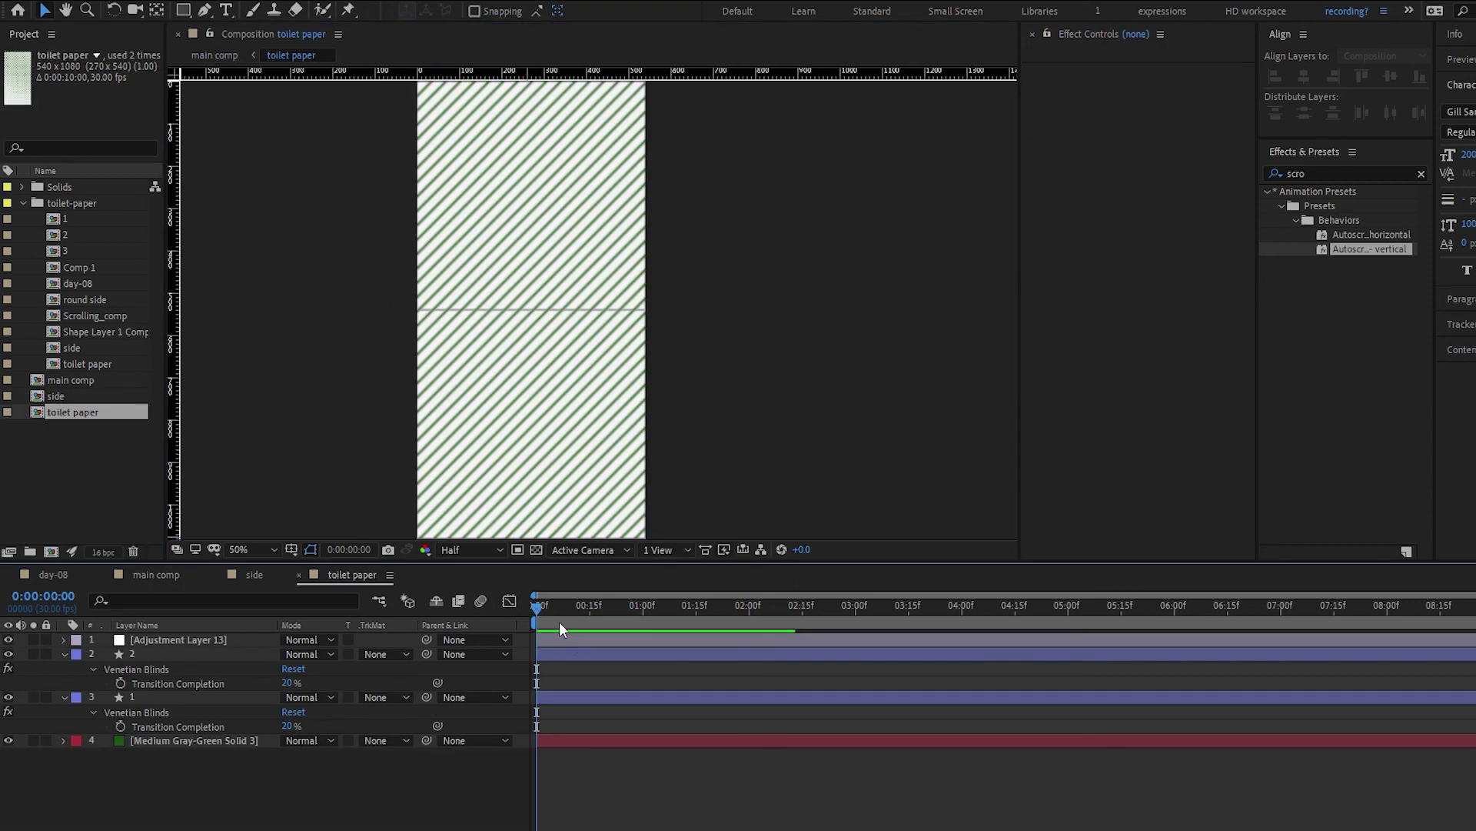
{"action": "left_click", "coordinate": [187, 656]}
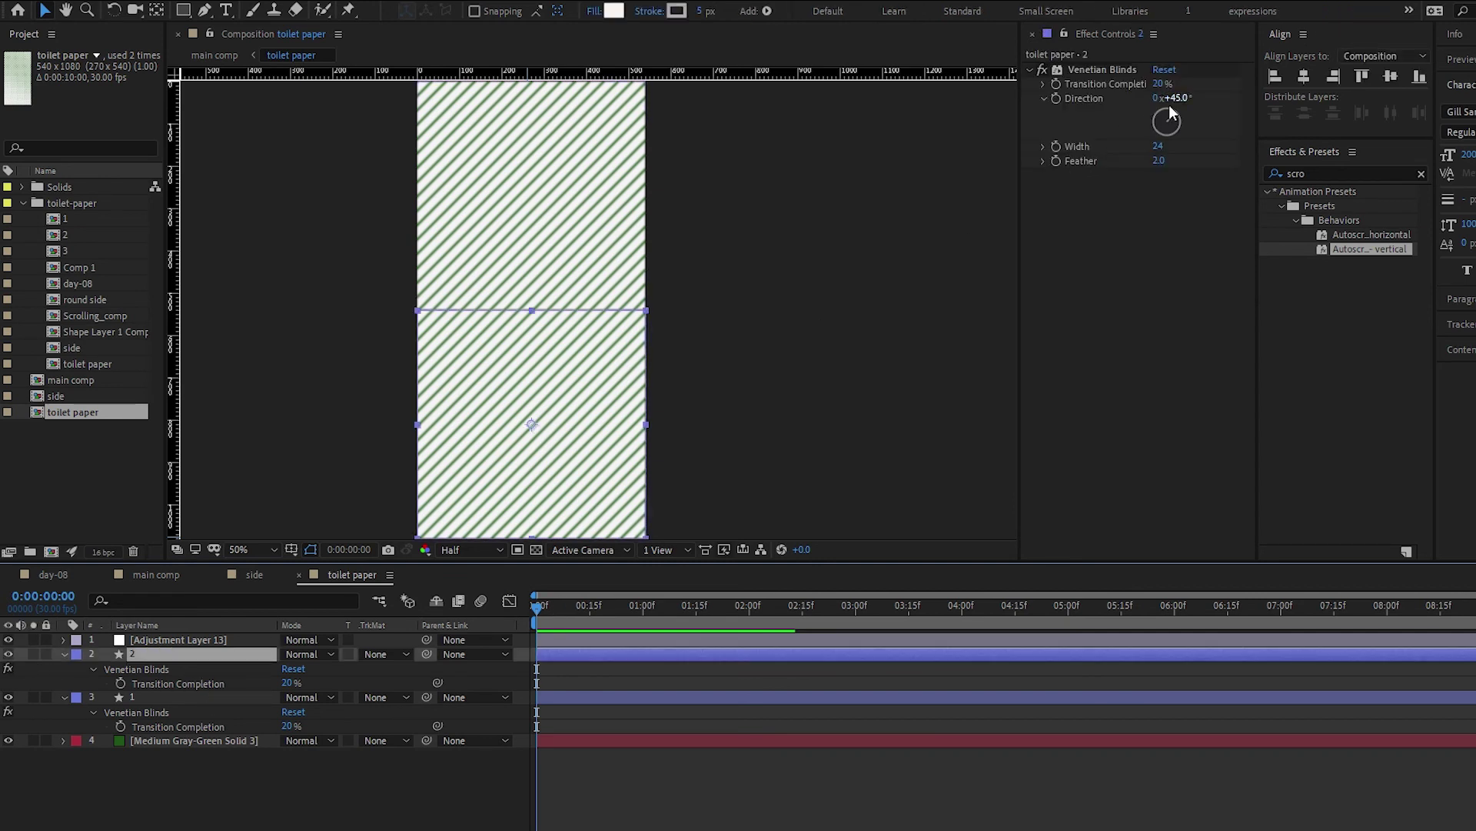
{"action": "key", "text": "ctrl+Up"}
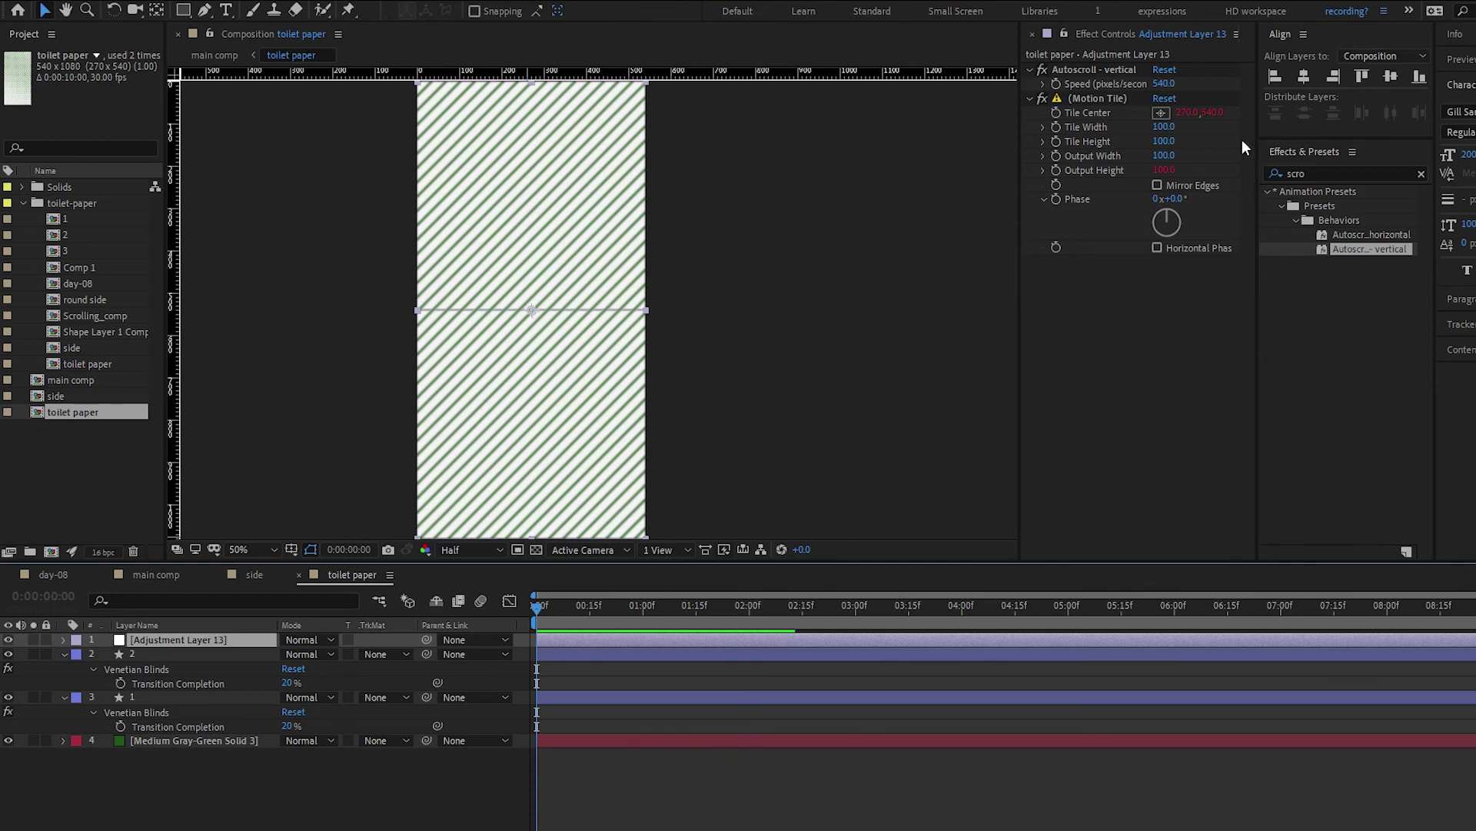
{"action": "left_click", "coordinate": [1164, 83]}
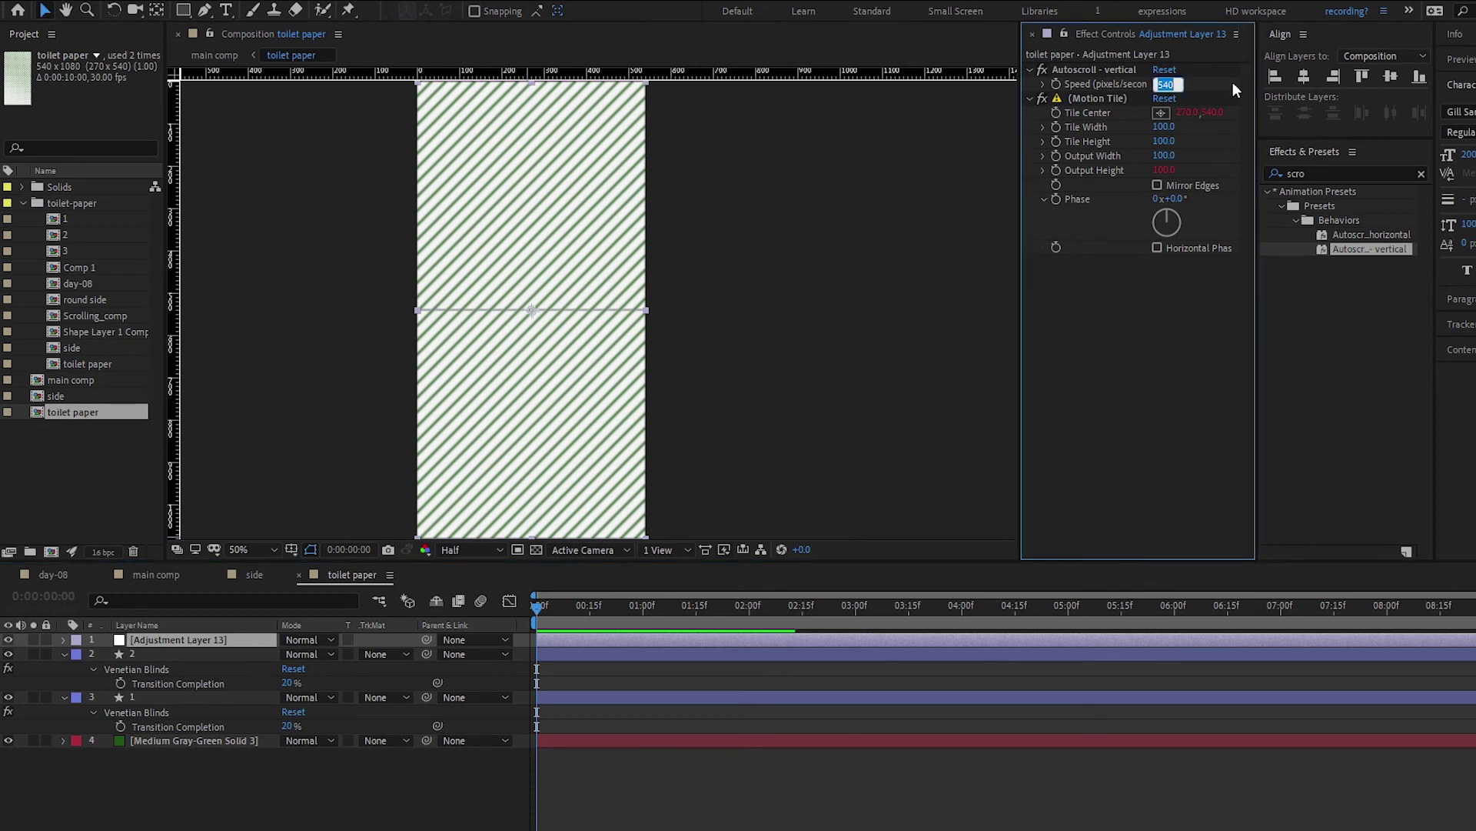
{"action": "key", "text": "Return"}
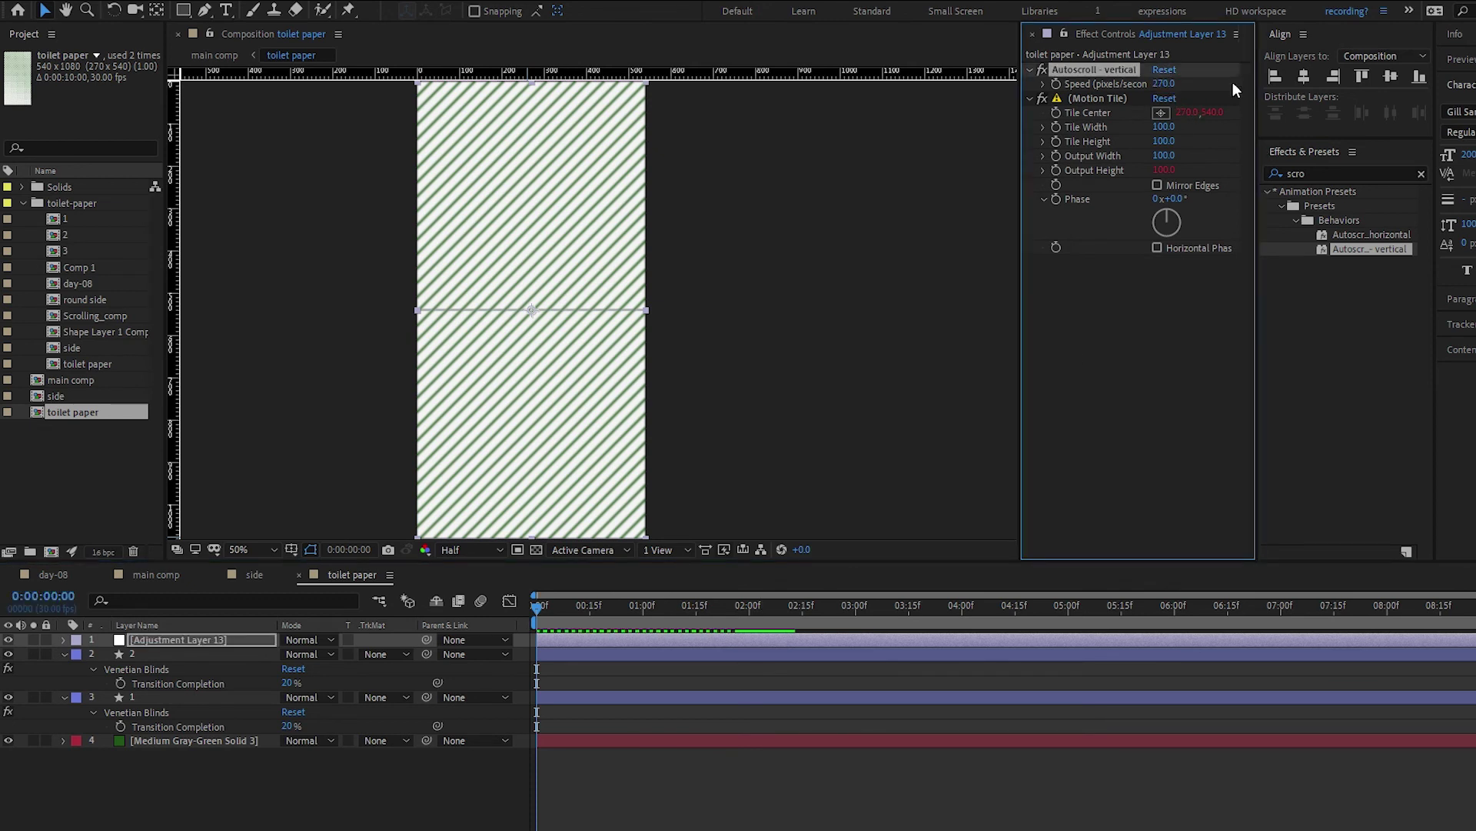
{"action": "key", "text": "space"}
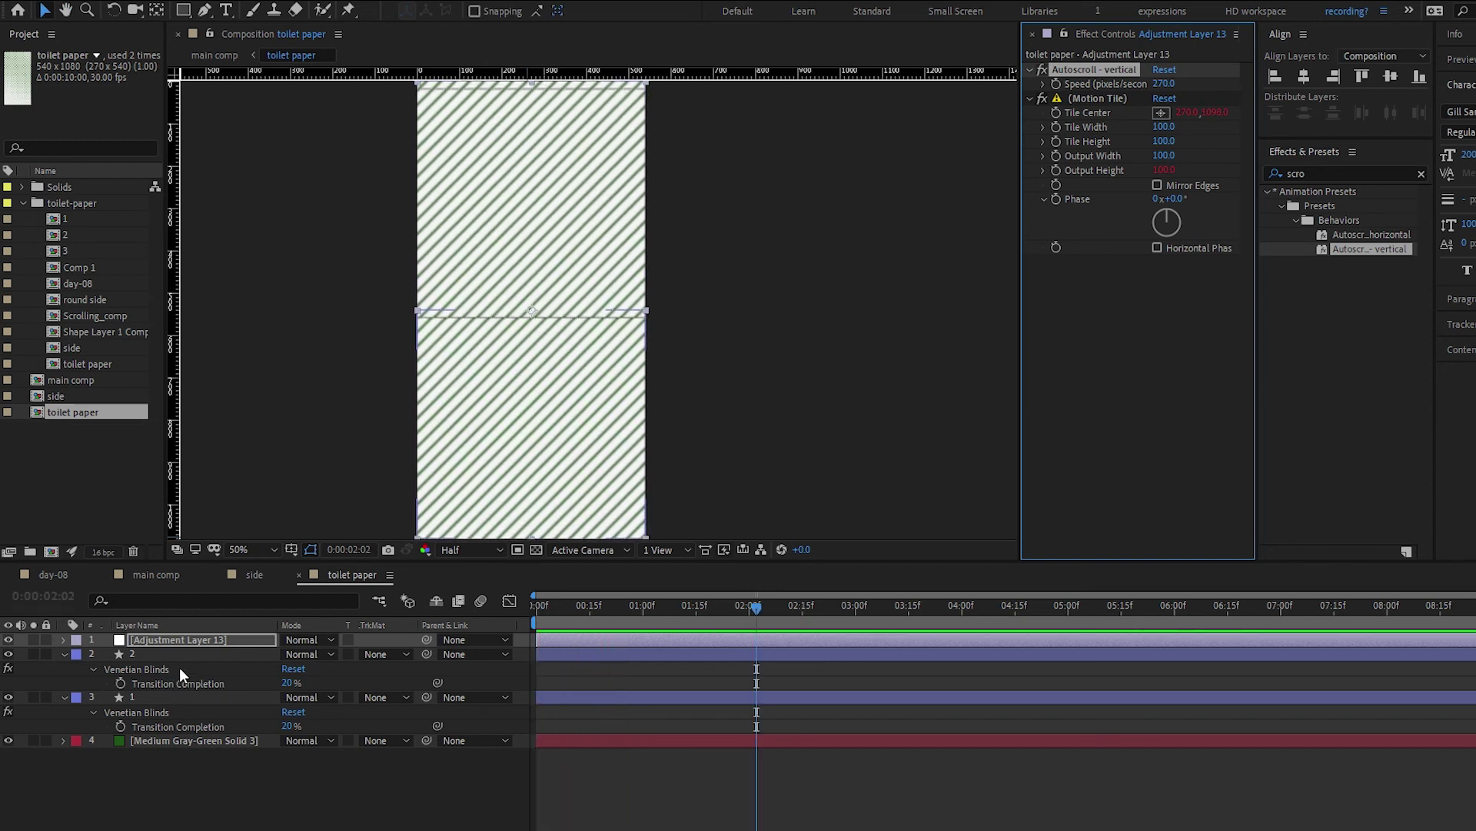
Set the Venetian Blinds feather to 4 on striped layers 2 and 1 of the toilet paper comp
{"action": "left_click", "coordinate": [188, 656]}
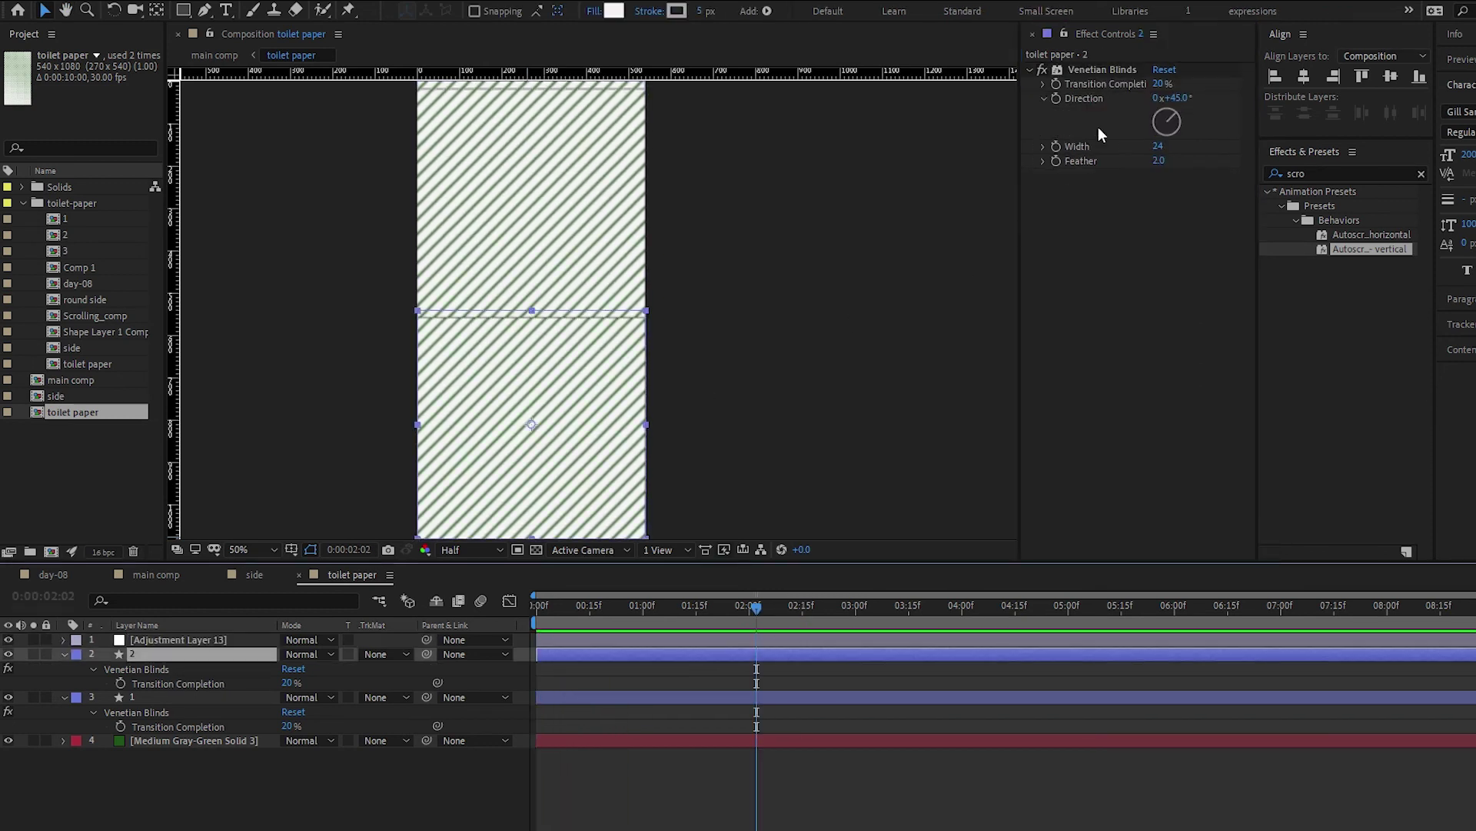
{"action": "left_click", "coordinate": [1161, 161]}
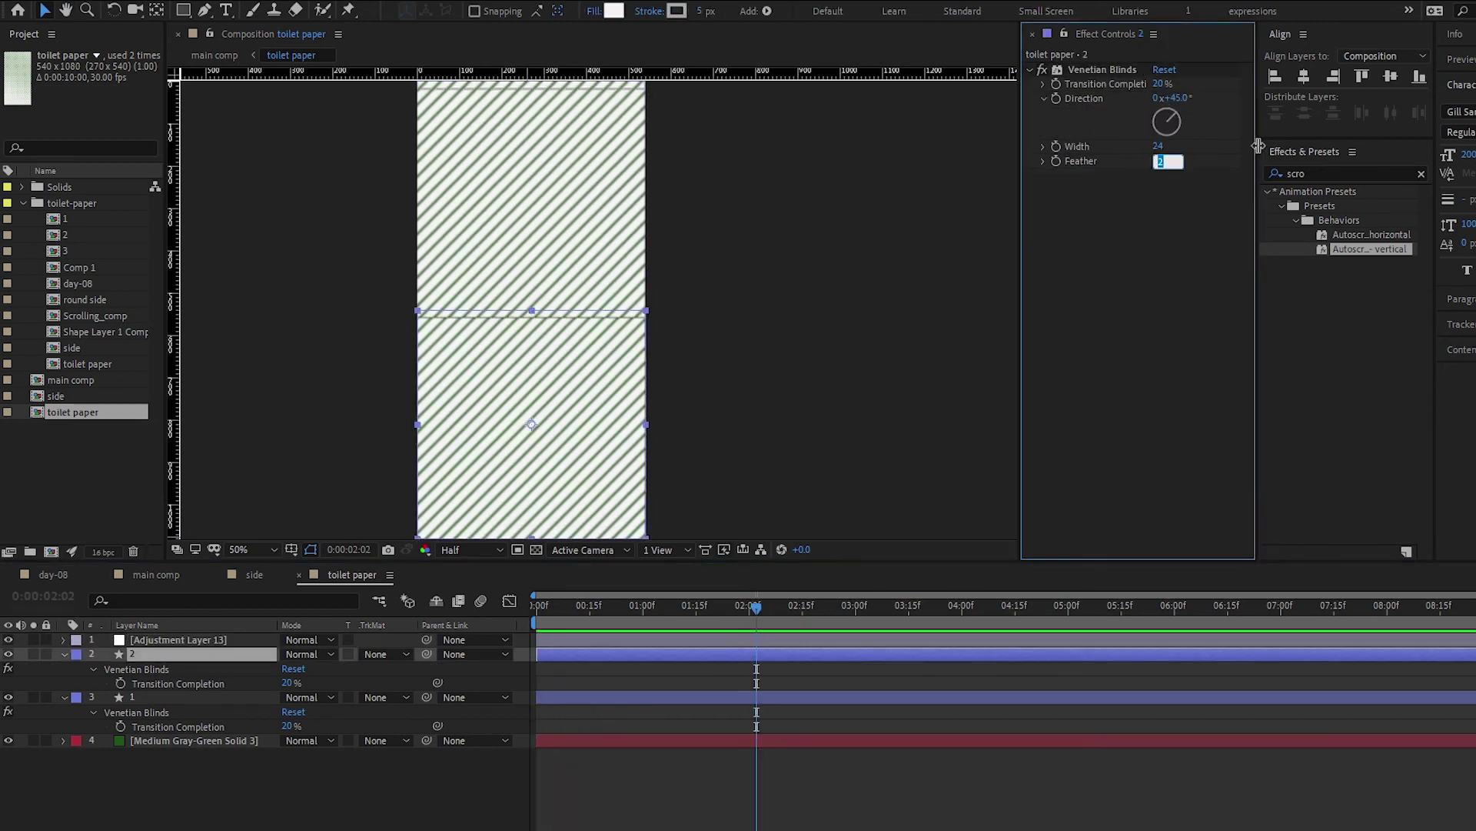
{"action": "type", "text": "4"}
{"action": "key", "text": "Return"}
{"action": "key", "text": "ctrl+Down"}
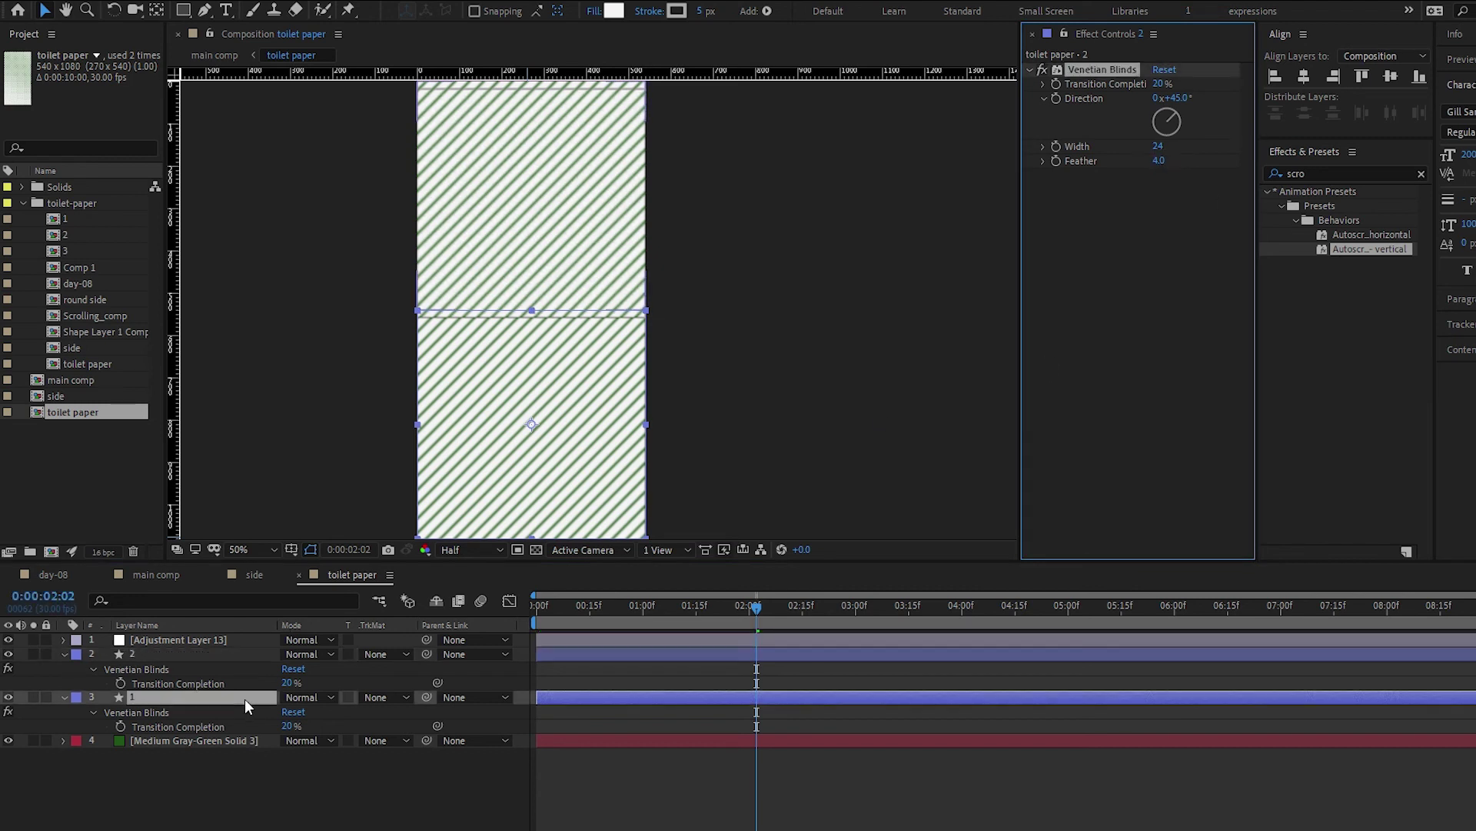
{"action": "left_click", "coordinate": [1160, 160]}
{"action": "key", "text": "Return"}
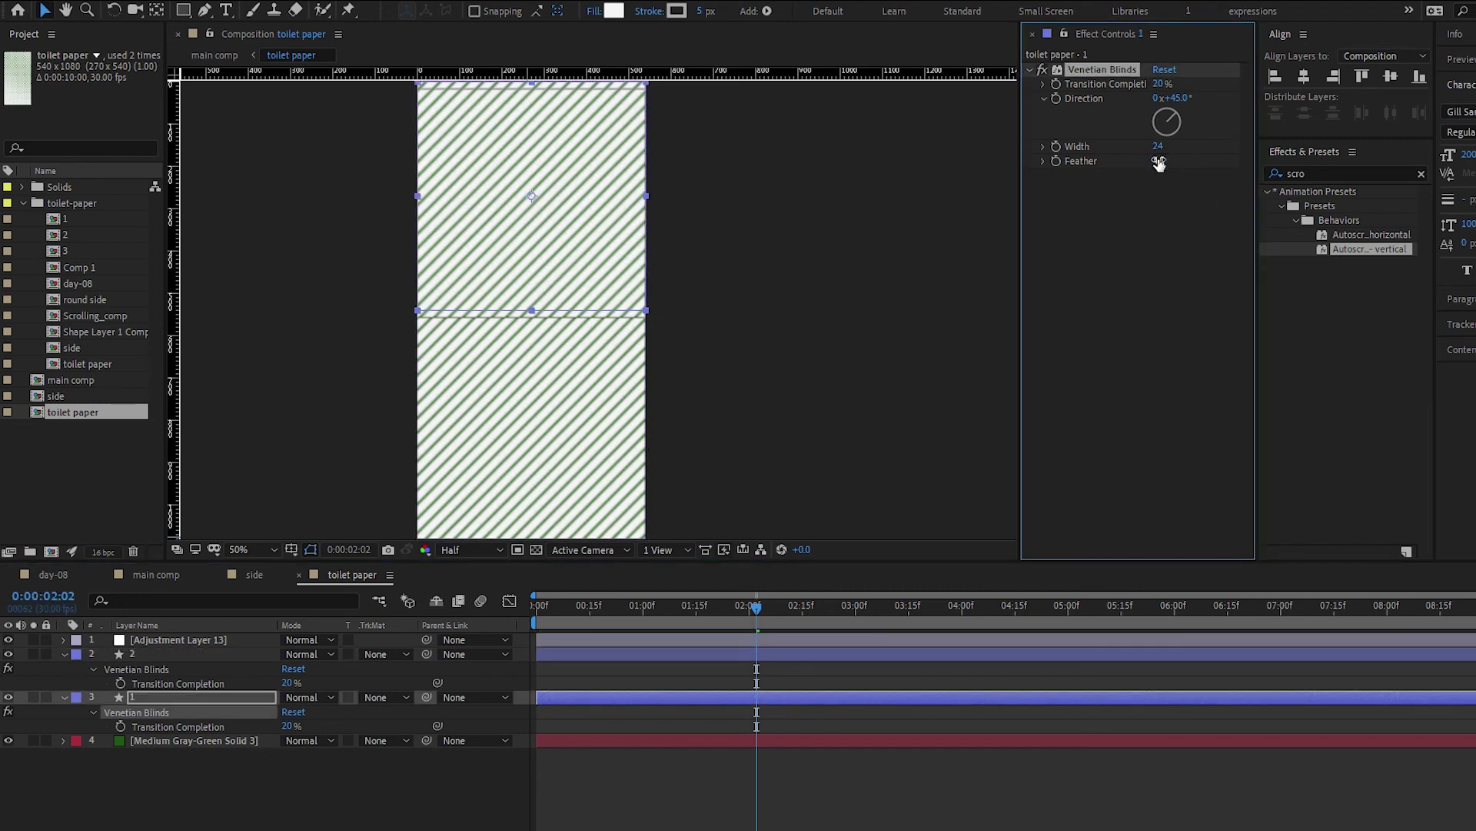
{"action": "left_click", "coordinate": [345, 784]}
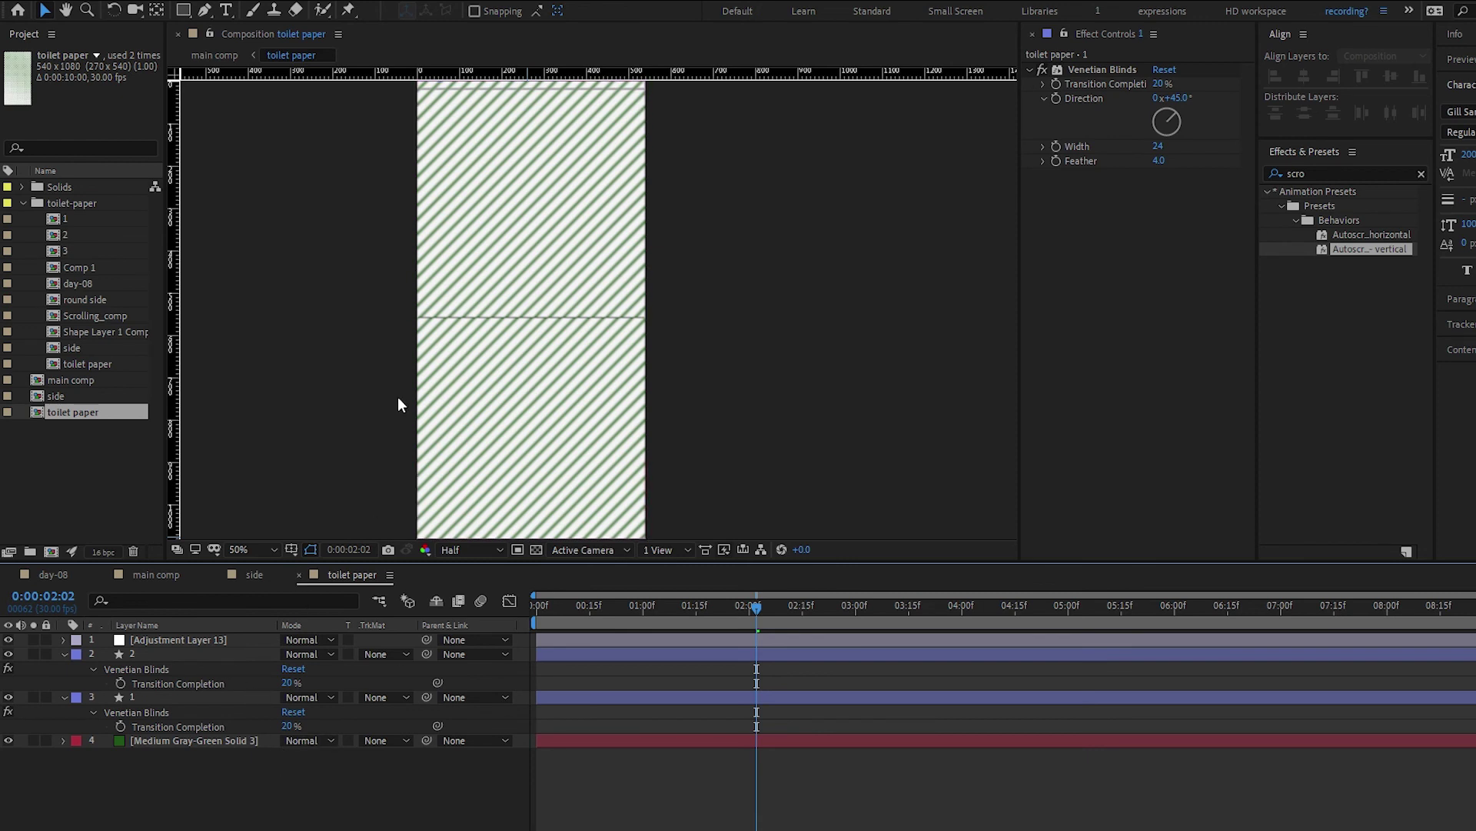
Add a text layer reading "no more paper" at the start of the toilet paper comp
{"action": "scroll", "coordinate": [433, 325], "scroll_direction": "down", "scroll_amount": 1}
{"action": "key", "text": "Home"}
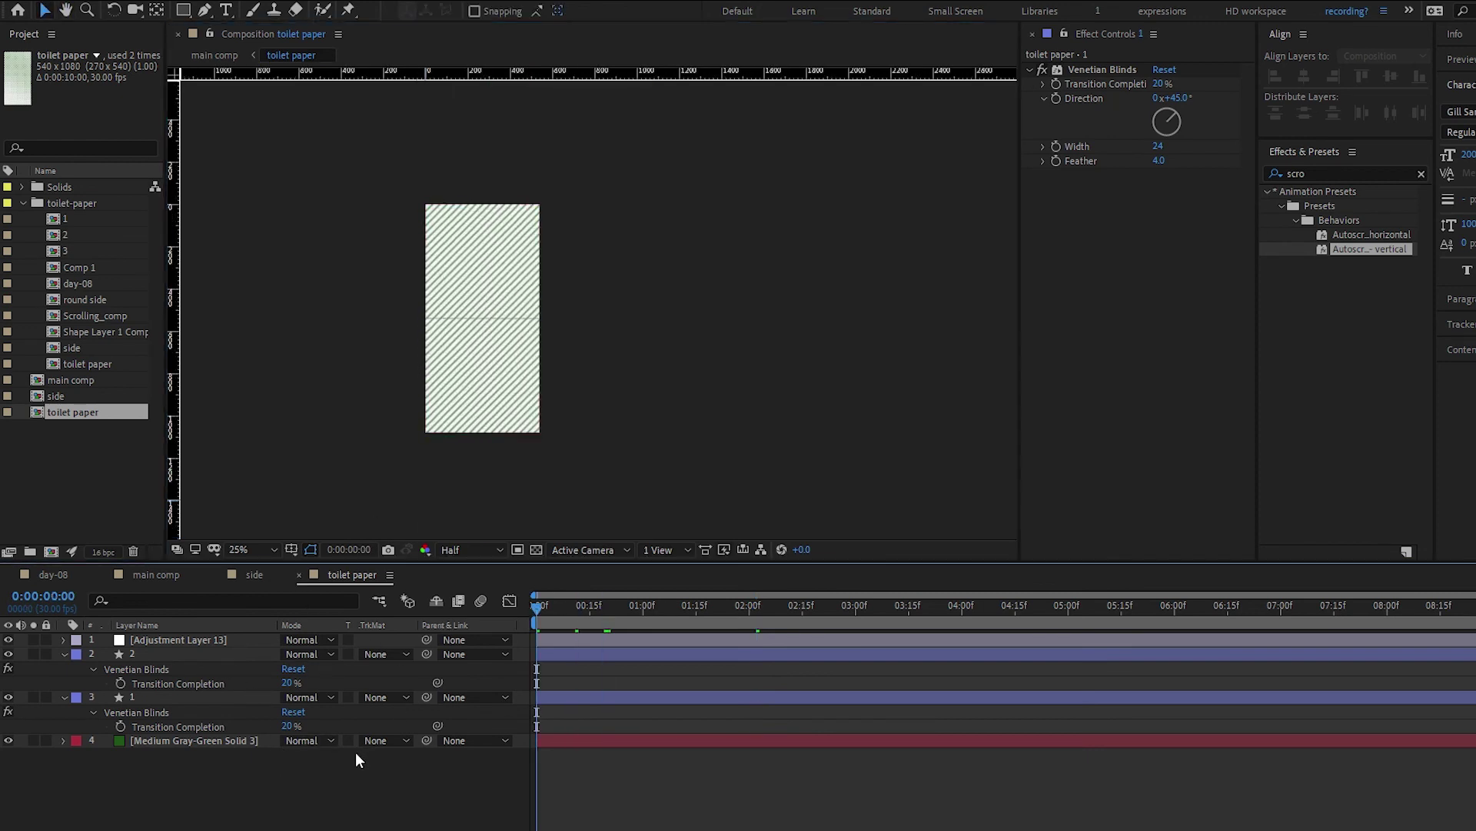
{"action": "double_click", "coordinate": [226, 12]}
{"action": "type", "text": "no"}
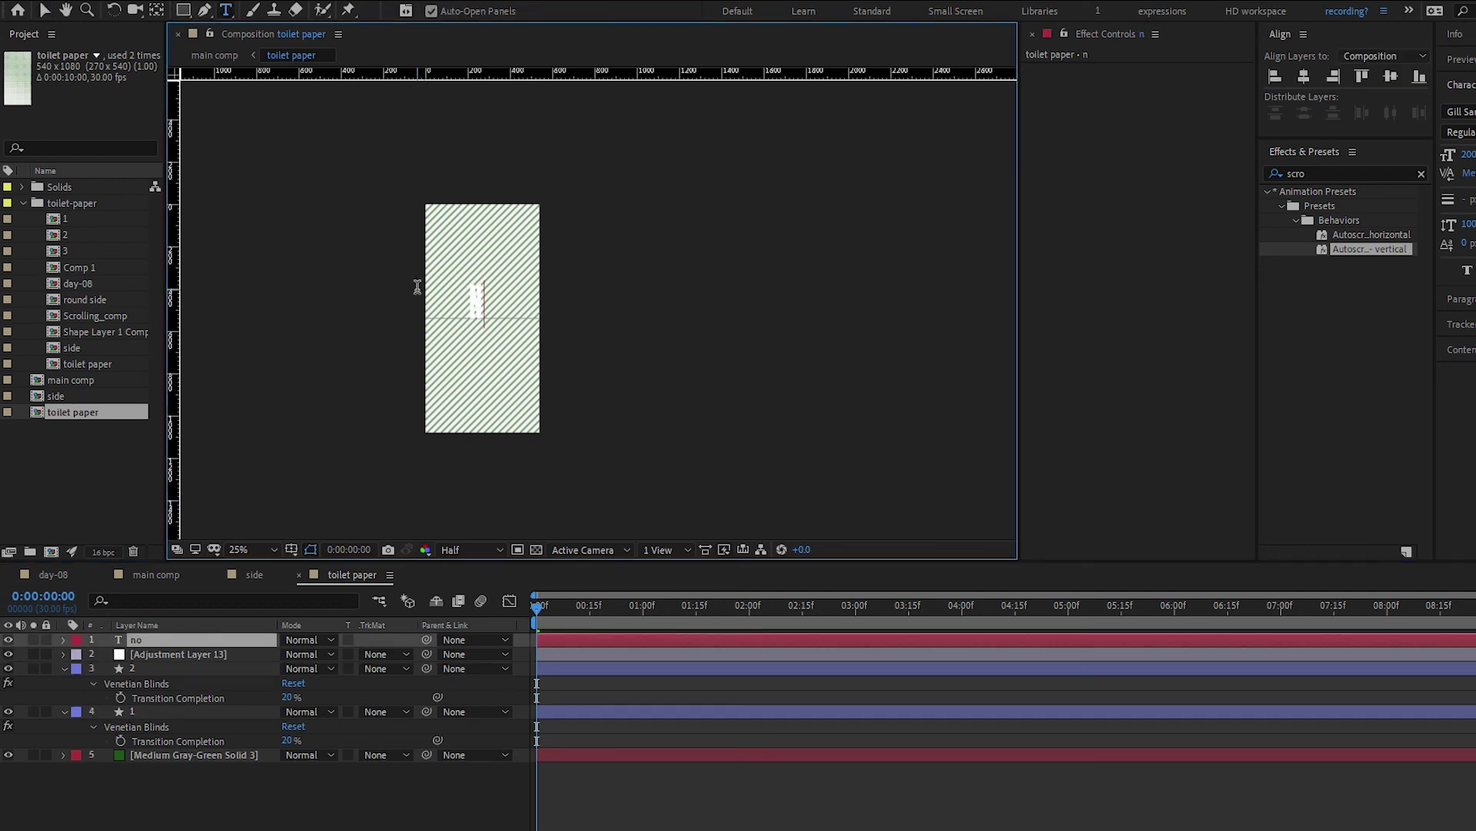
{"action": "type", "text": " more paper"}
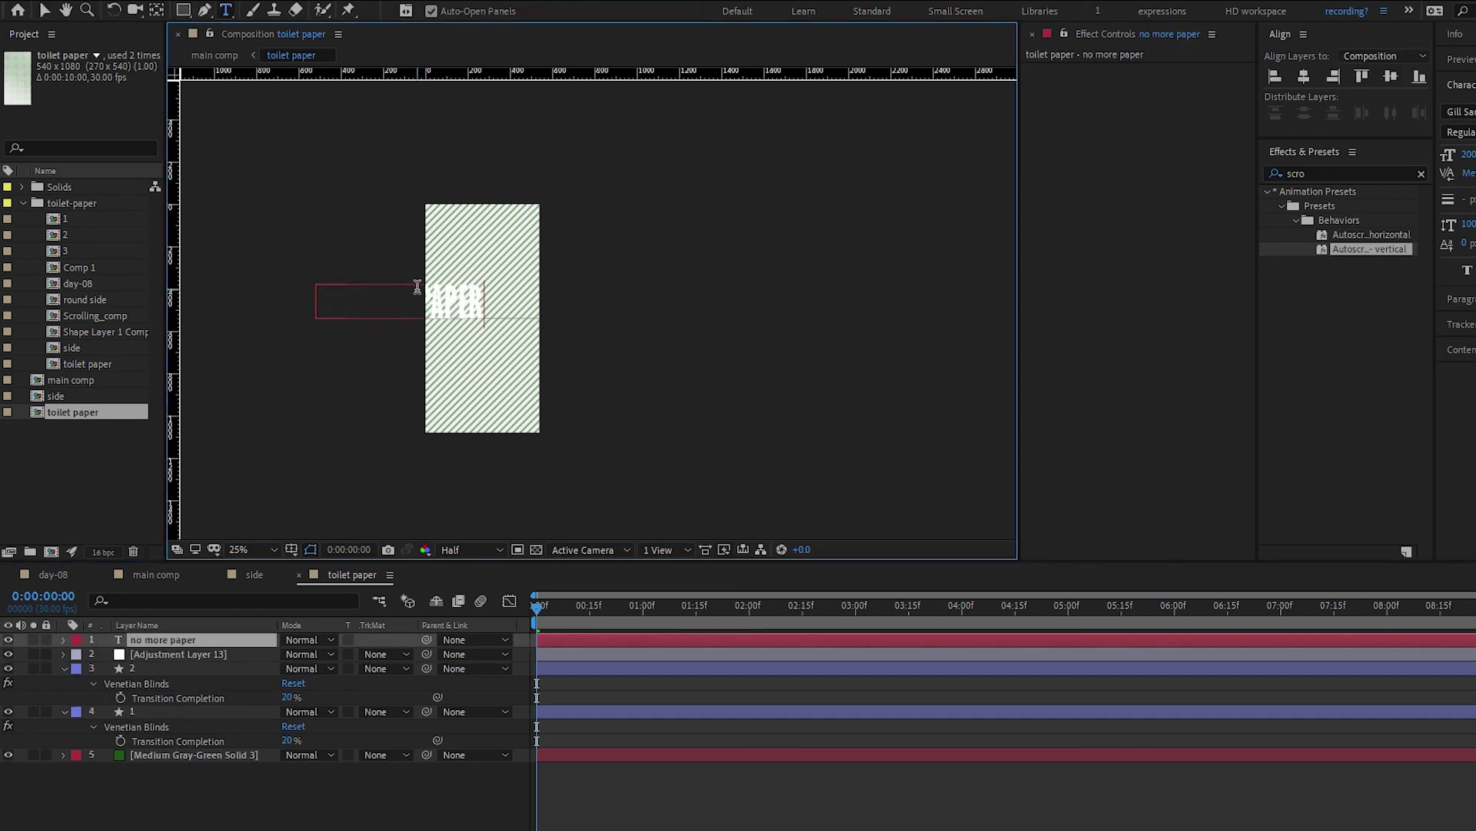
{"action": "key", "text": "Escape"}
Rotate the "no more paper" text to -90° and align it to the comp's left edge, centred vertically
{"action": "key", "text": "v"}
{"action": "left_click_drag", "start_coordinate": [496, 299], "coordinate": [557, 293]}
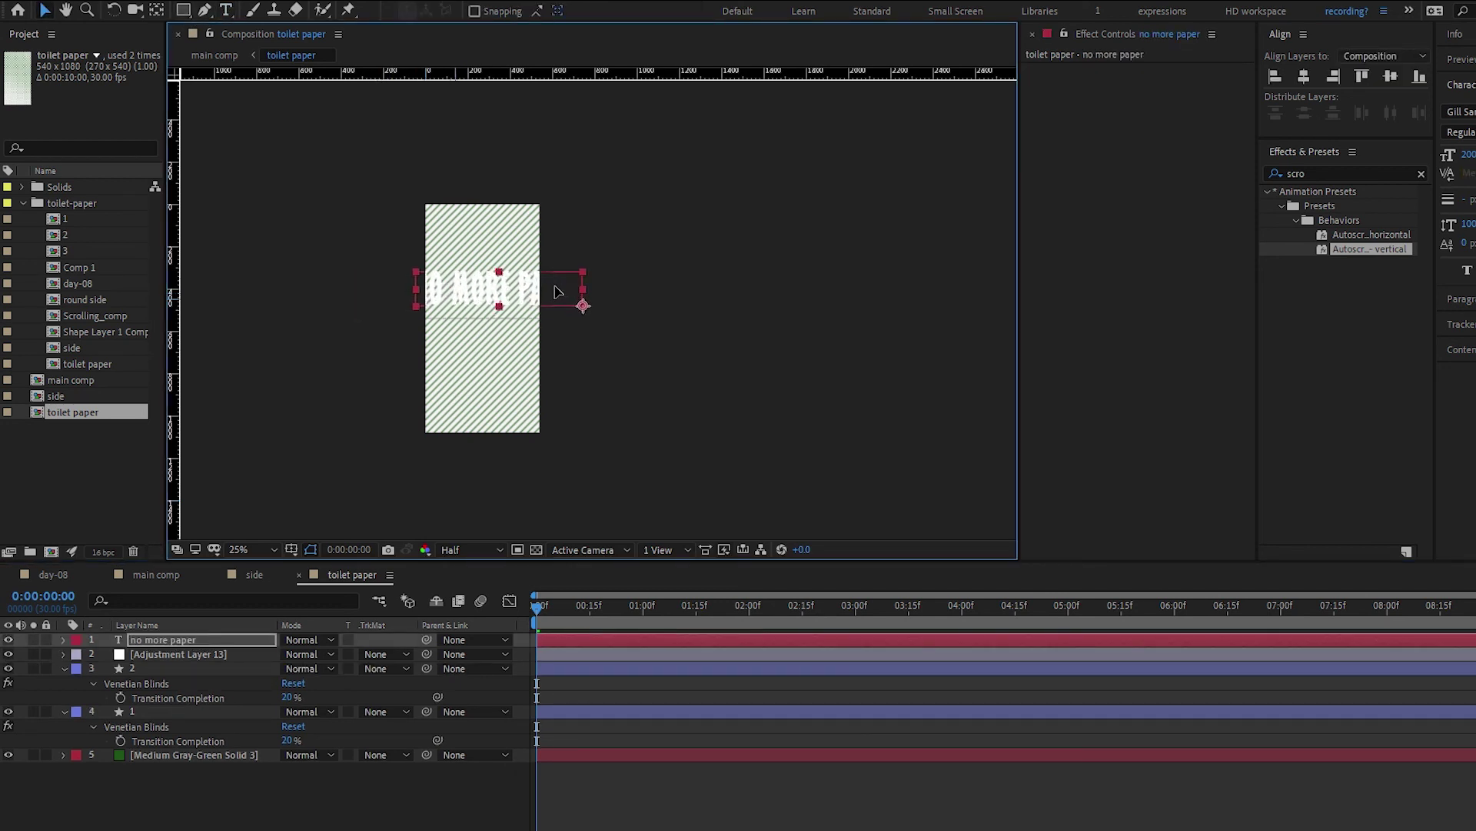
{"action": "key", "text": "r"}
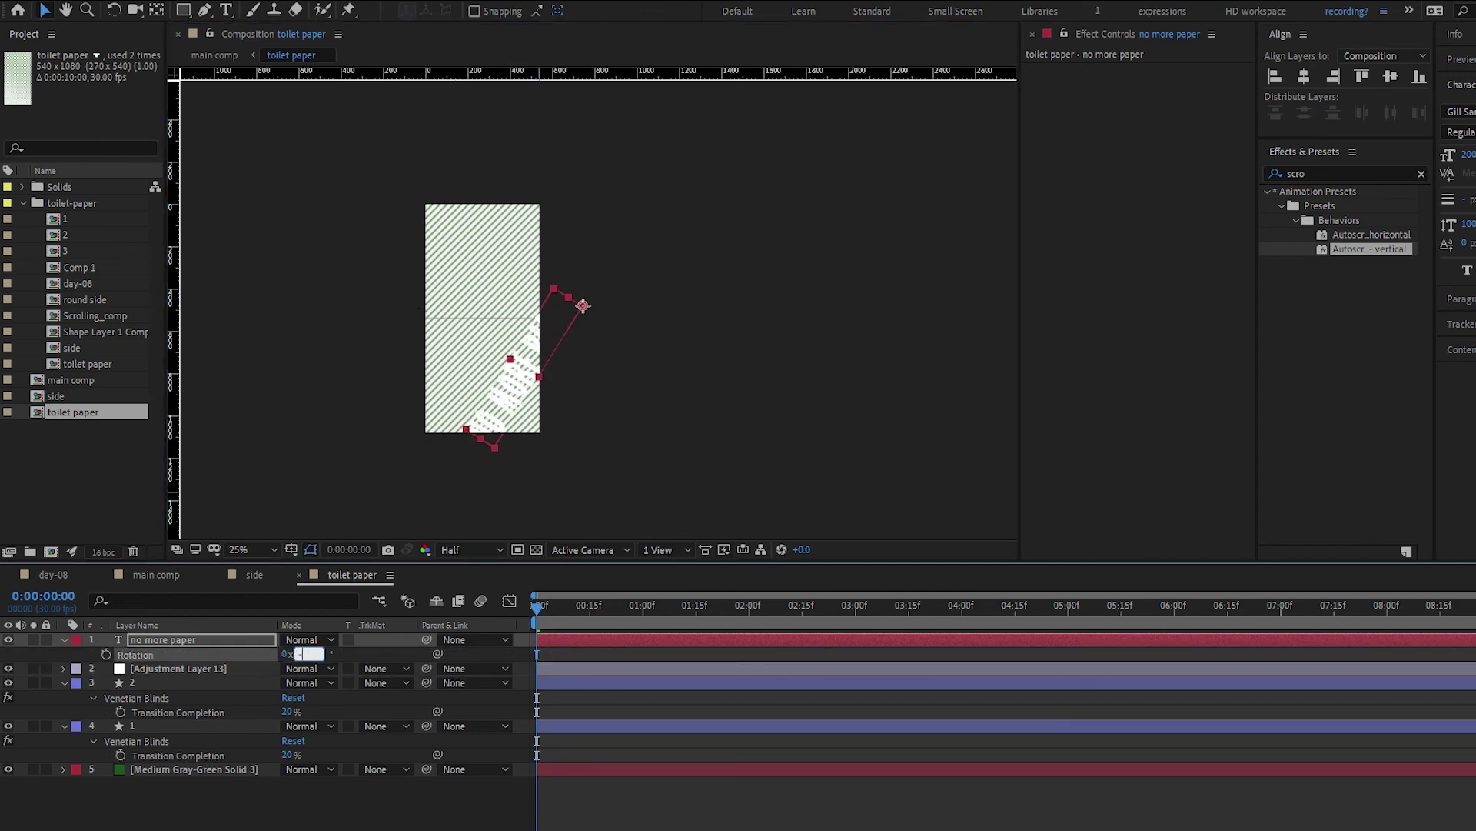
{"action": "key", "text": "Return"}
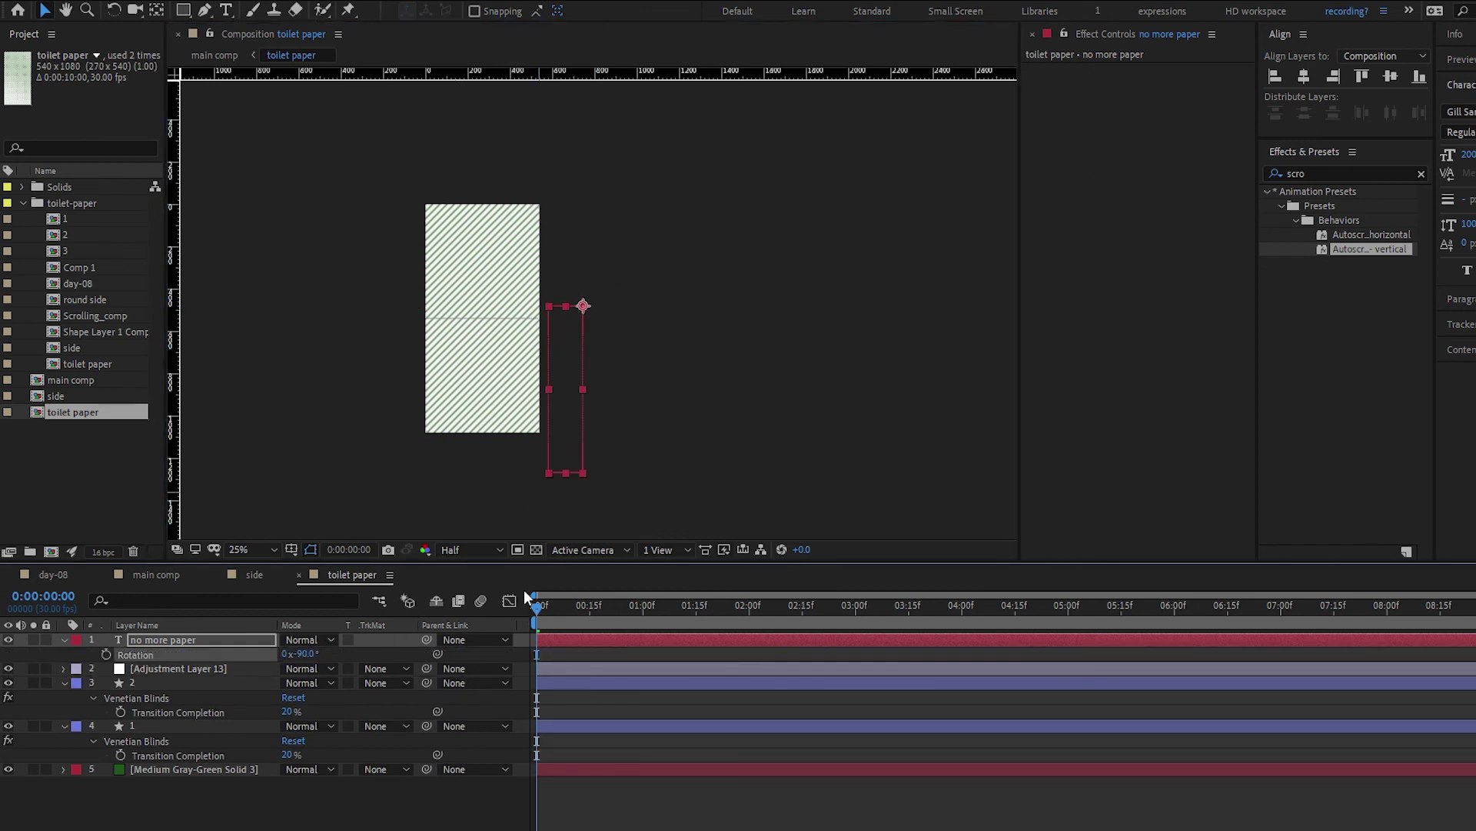
{"action": "left_click", "coordinate": [1278, 72]}
{"action": "left_click", "coordinate": [1363, 79]}
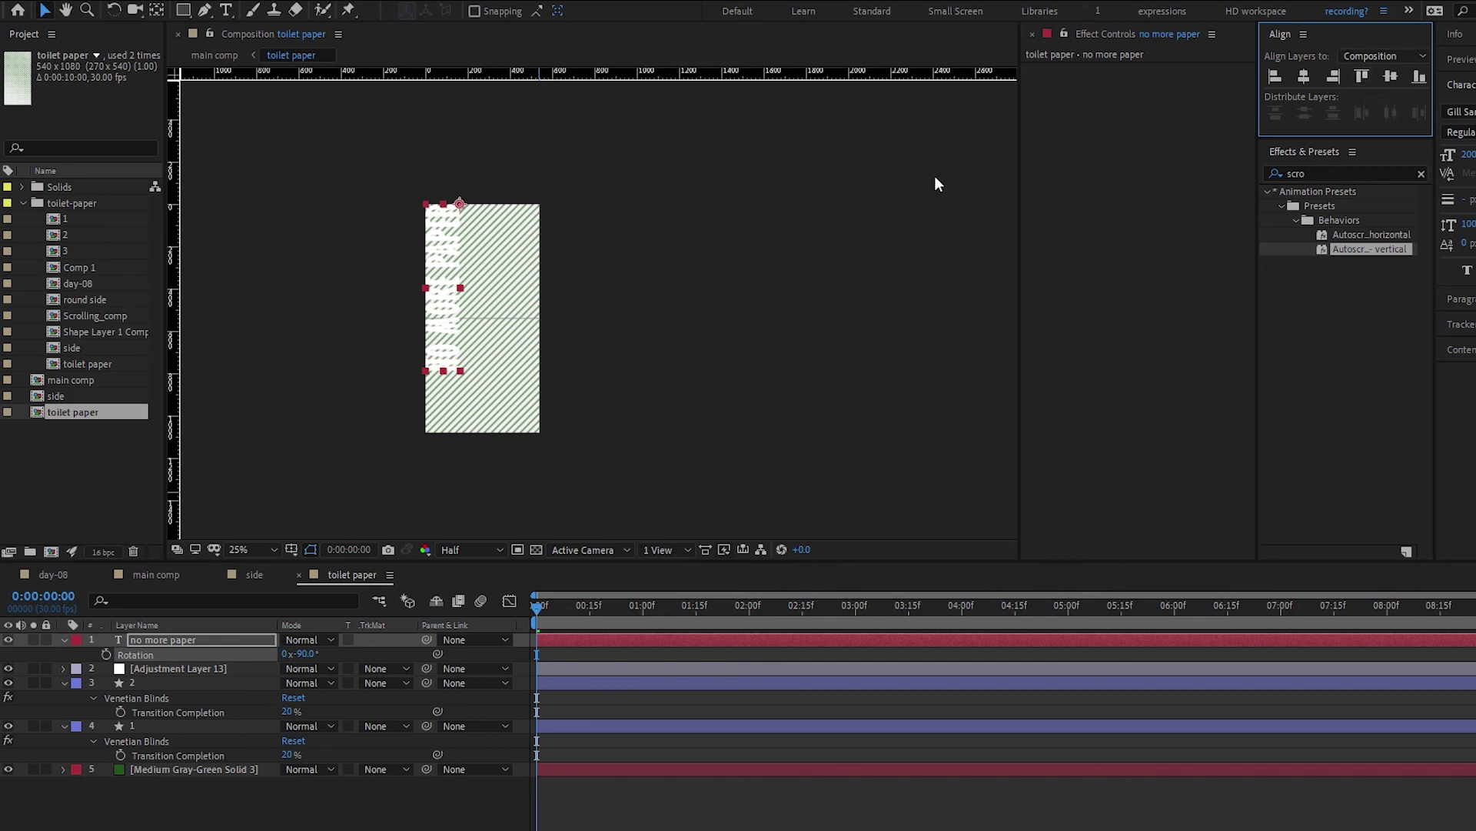
{"action": "left_click", "coordinate": [1382, 75]}
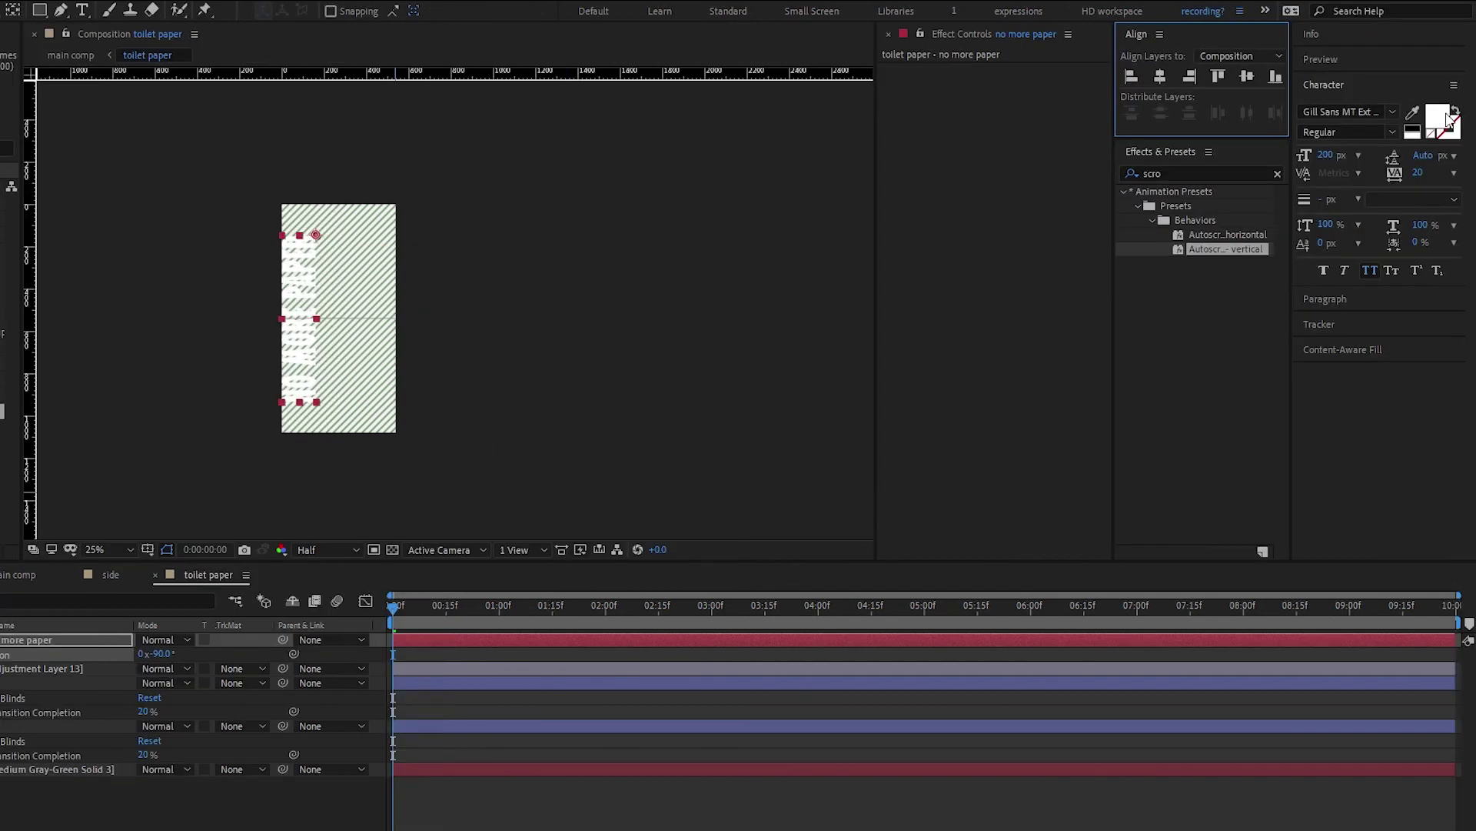
Change the text's fill to dark grey 525252 and shift the text inward from the sheet's left edge
{"action": "left_click", "coordinate": [1452, 119]}
{"action": "left_click_drag", "start_coordinate": [218, 178], "coordinate": [15, 185]}
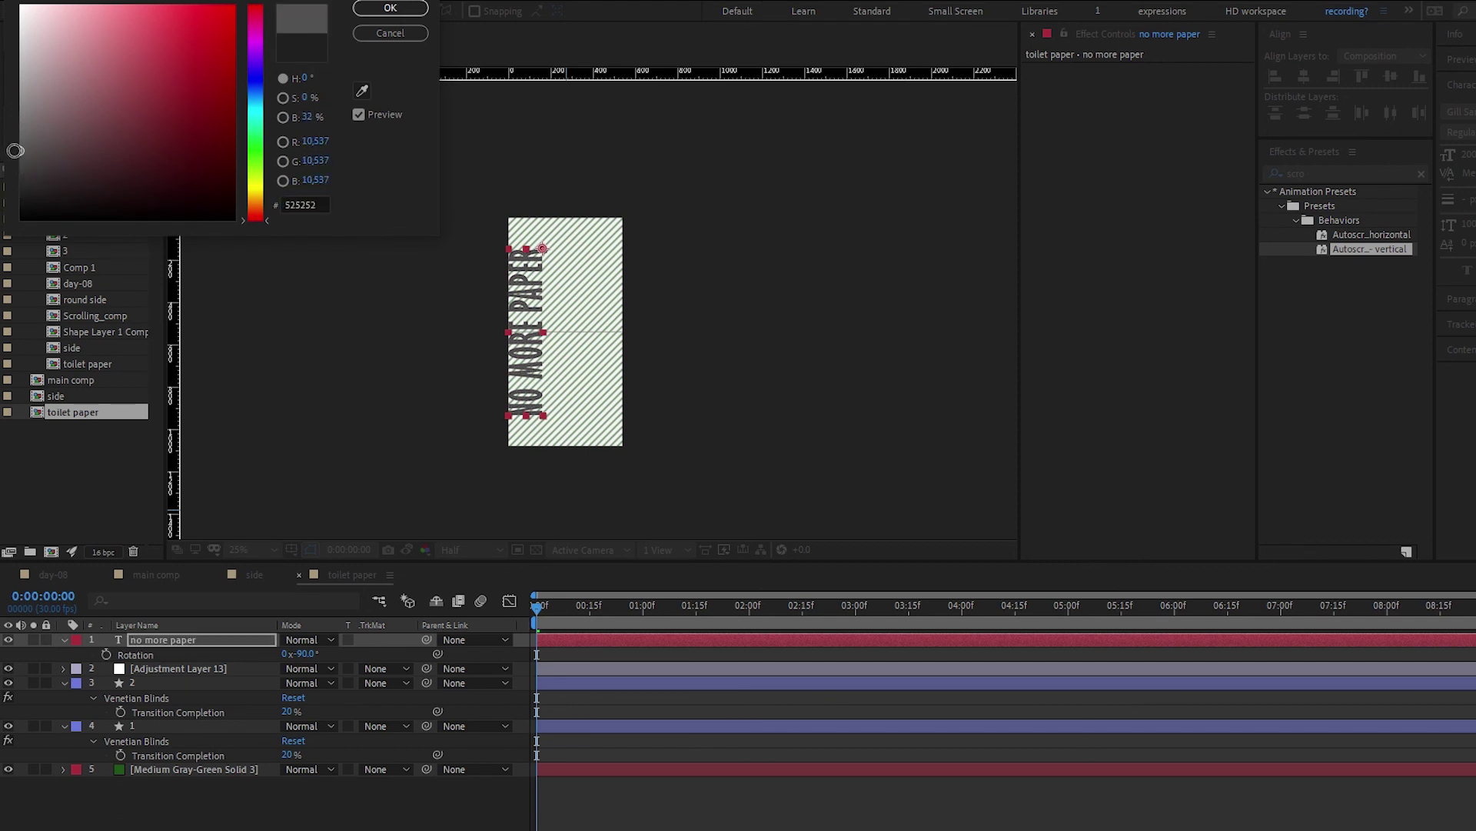
{"action": "left_click", "coordinate": [390, 7]}
{"action": "scroll", "coordinate": [533, 362], "scroll_direction": "up", "scroll_amount": 2}
{"action": "left_click_drag", "start_coordinate": [534, 362], "coordinate": [555, 264]}
{"action": "key", "text": "shift+Right"}
{"action": "key", "text": "shift+Right"}
Duplicate the "no more paper" text and shift the copy right so two columns stand side by side
{"action": "key", "text": "ctrl+d"}
{"action": "scroll", "coordinate": [584, 412], "scroll_direction": "down", "scroll_amount": 2}
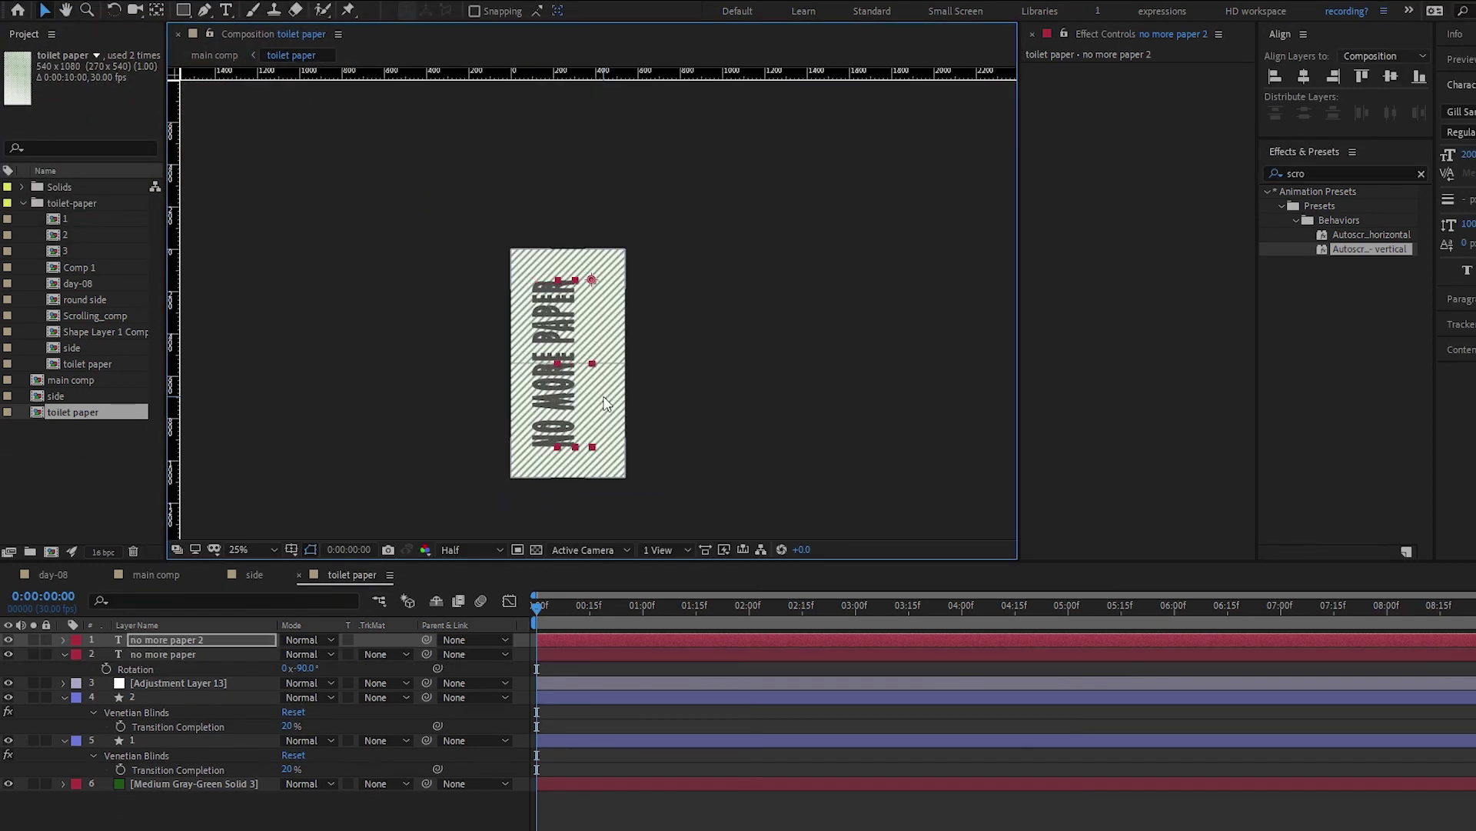
{"action": "key", "text": "shift+Right"}
{"action": "key", "text": "shift+Right"}
{"action": "key", "text": "shift+Right"}
{"action": "key", "text": "shift+Right"}
{"action": "key", "text": "shift+Right"}
{"action": "key", "text": "shift+Right"}
{"action": "key", "text": "shift+Right"}
{"action": "key", "text": "shift+Right"}
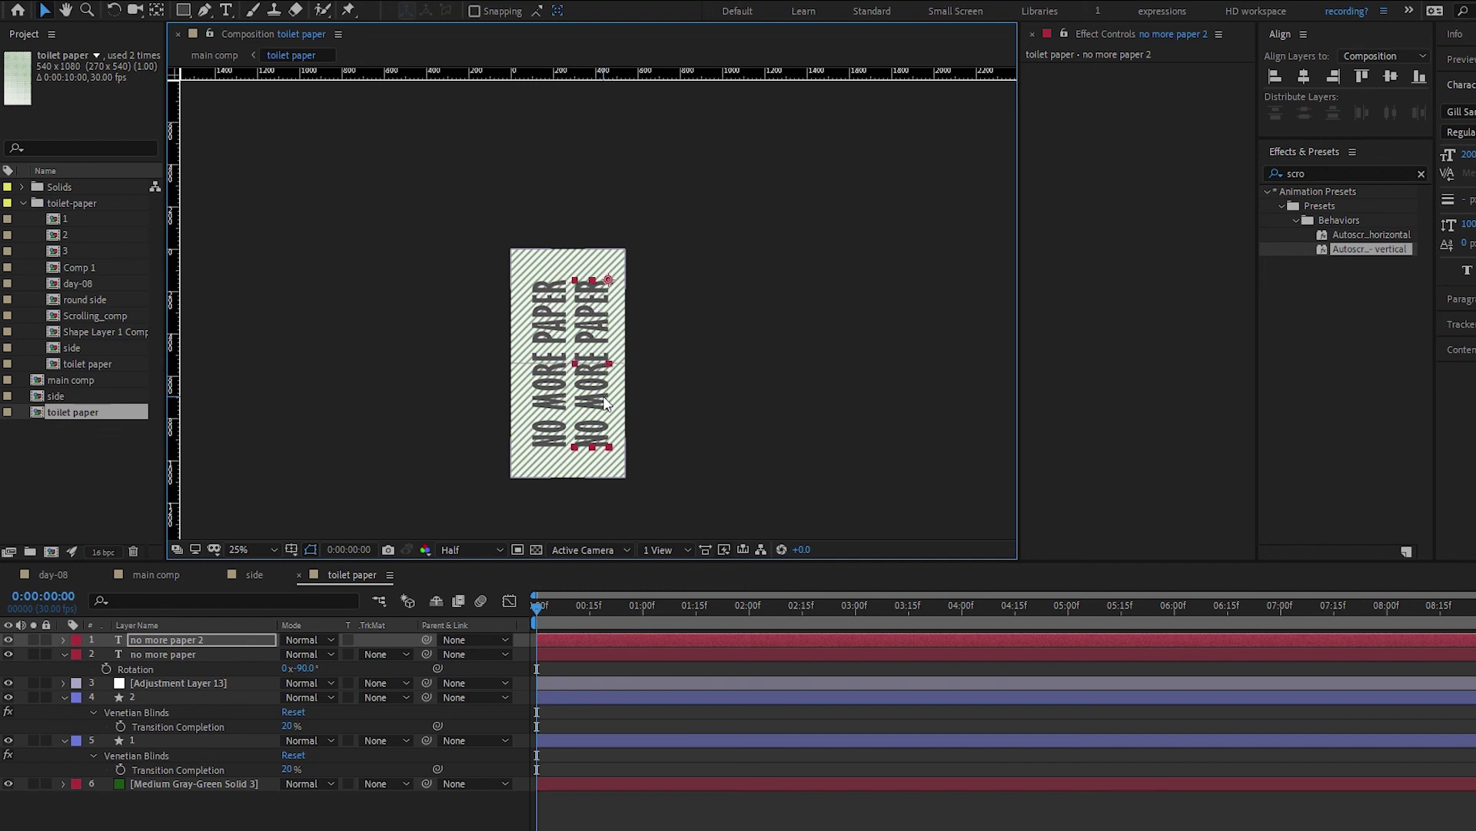
{"action": "left_click", "coordinate": [673, 415]}
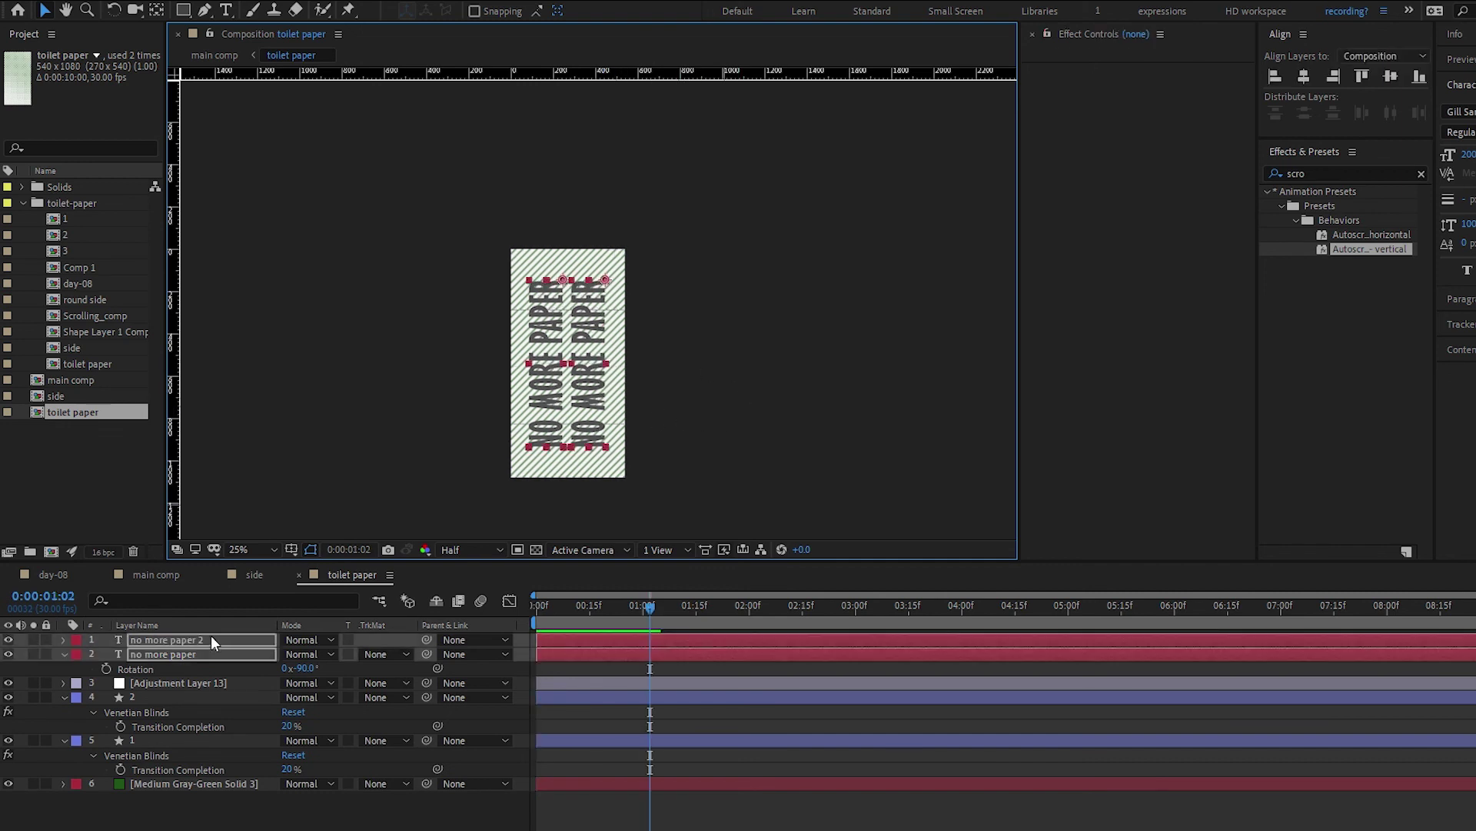
Place both text layers beneath the adjustment layer and preview the printed roll in the main comp
{"action": "left_click_drag", "start_coordinate": [211, 639], "coordinate": [235, 691]}
{"action": "key", "text": "Tab"}
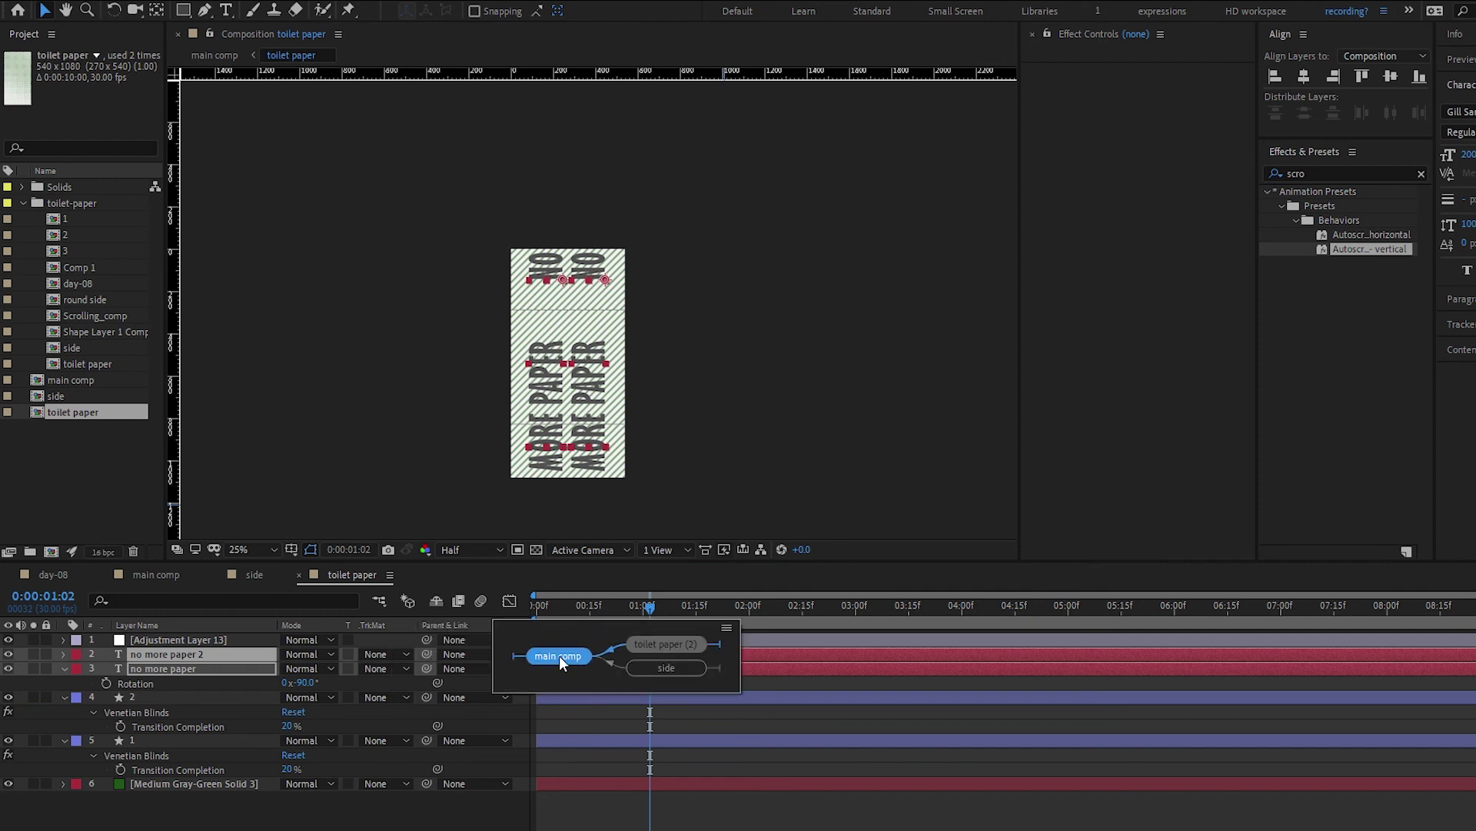
{"action": "left_click", "coordinate": [560, 655]}
{"action": "key", "text": "End"}
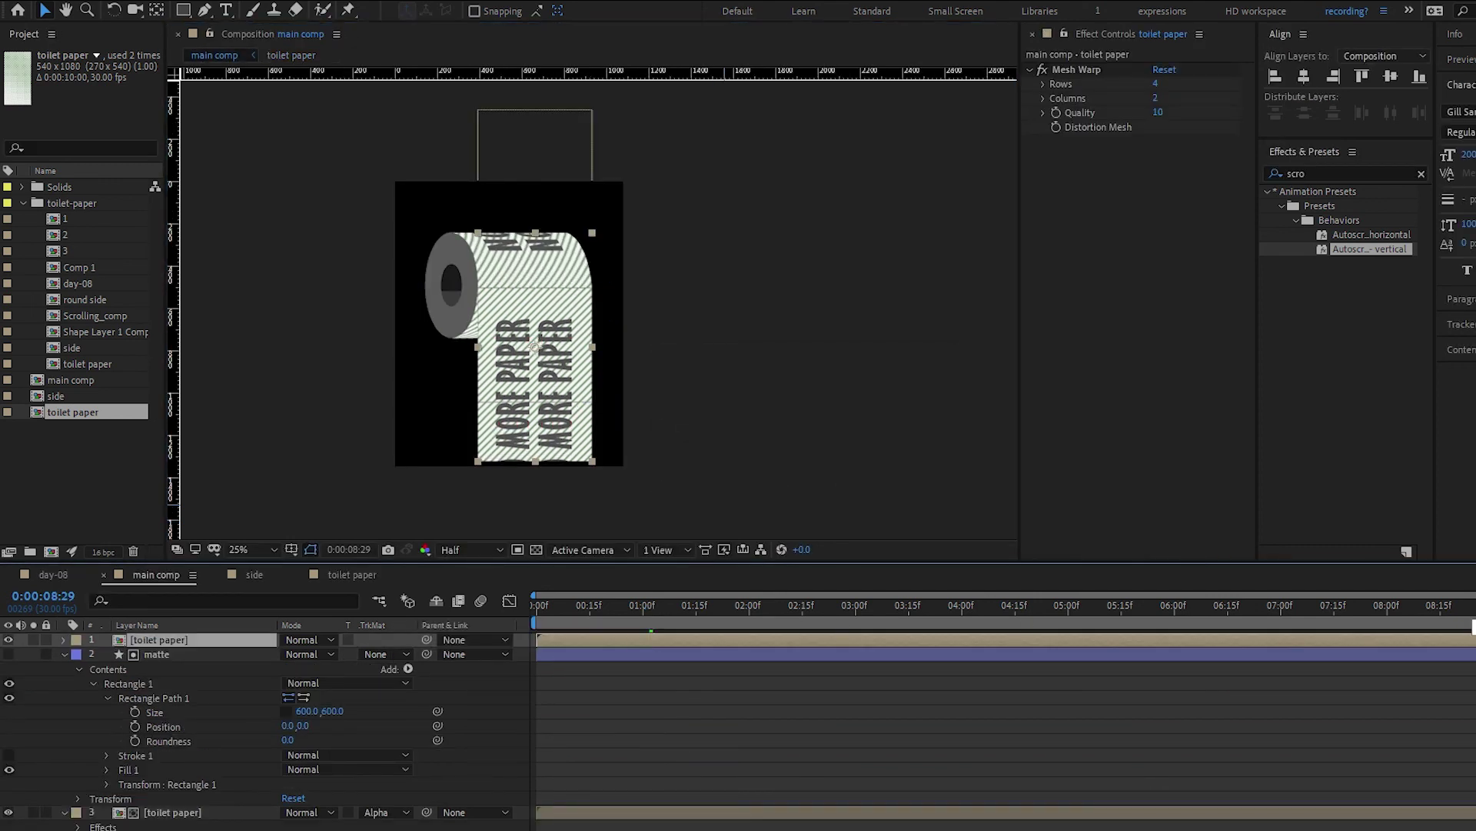
{"action": "key", "text": "space"}
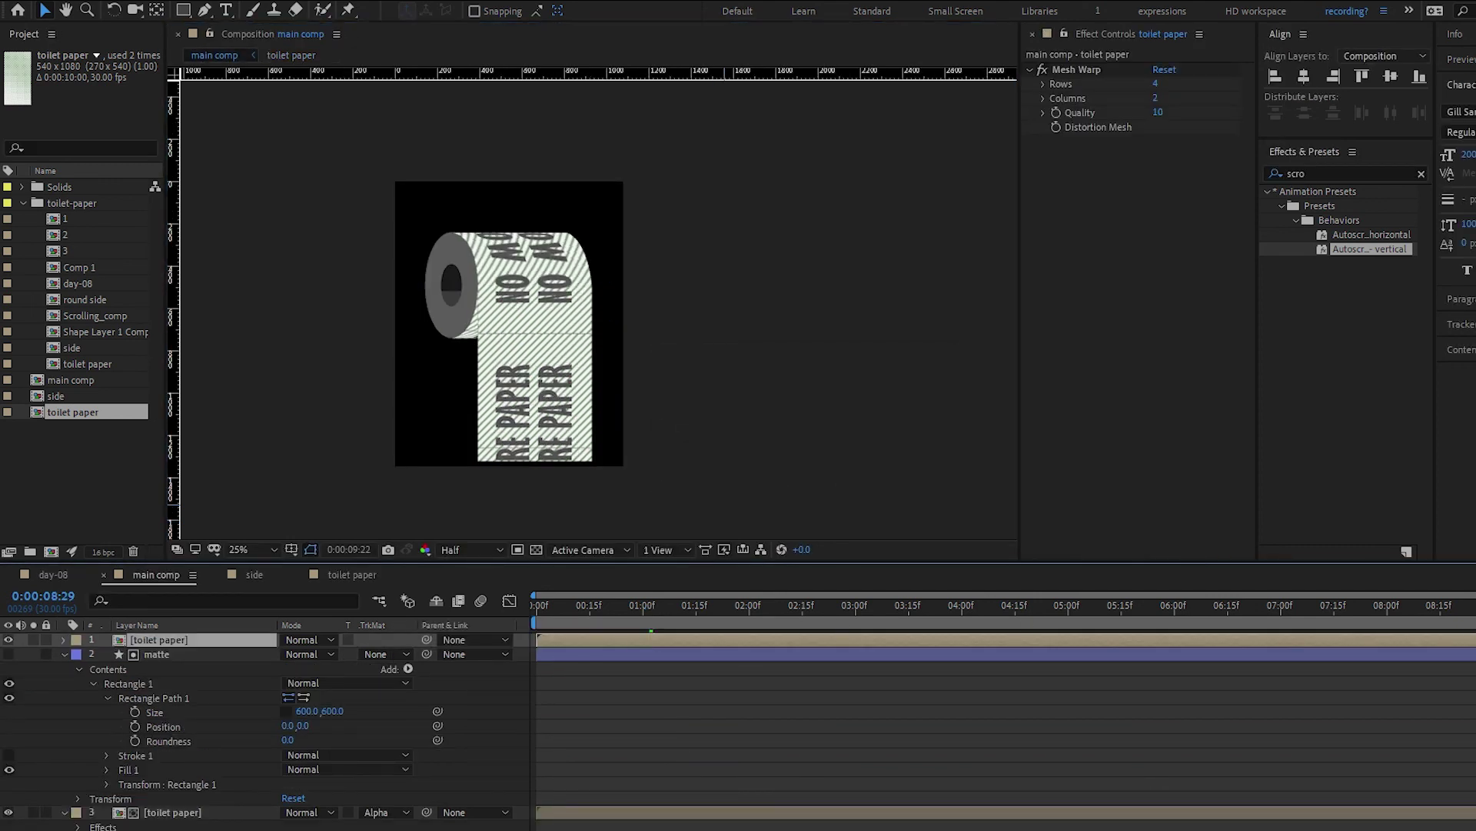
{"action": "key", "text": "space"}
Reopen the toilet paper comp, check its composition settings for height and duration, and preview the scrolling
{"action": "double_click", "coordinate": [1471, 638]}
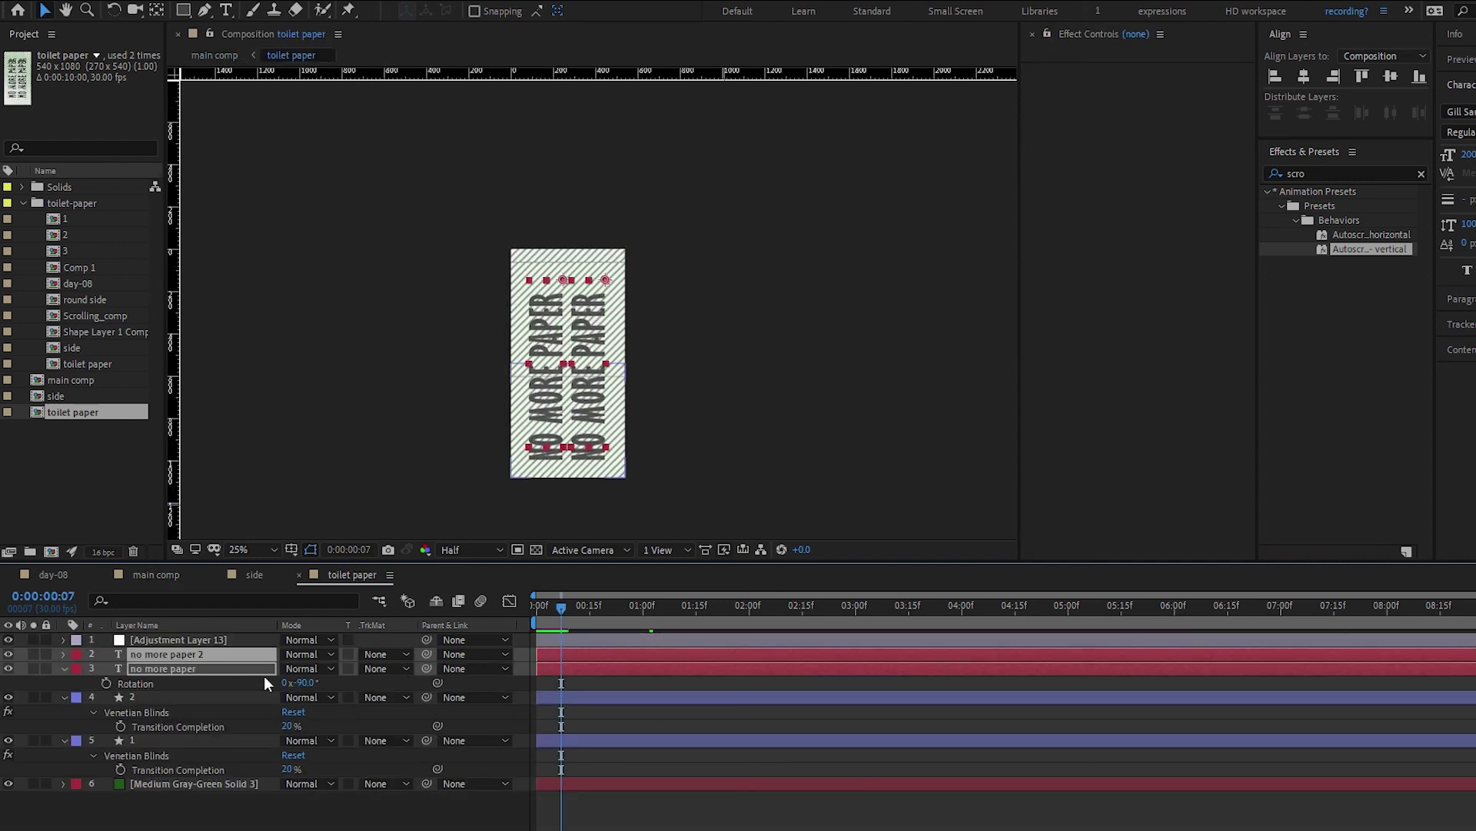
{"action": "left_click", "coordinate": [237, 639]}
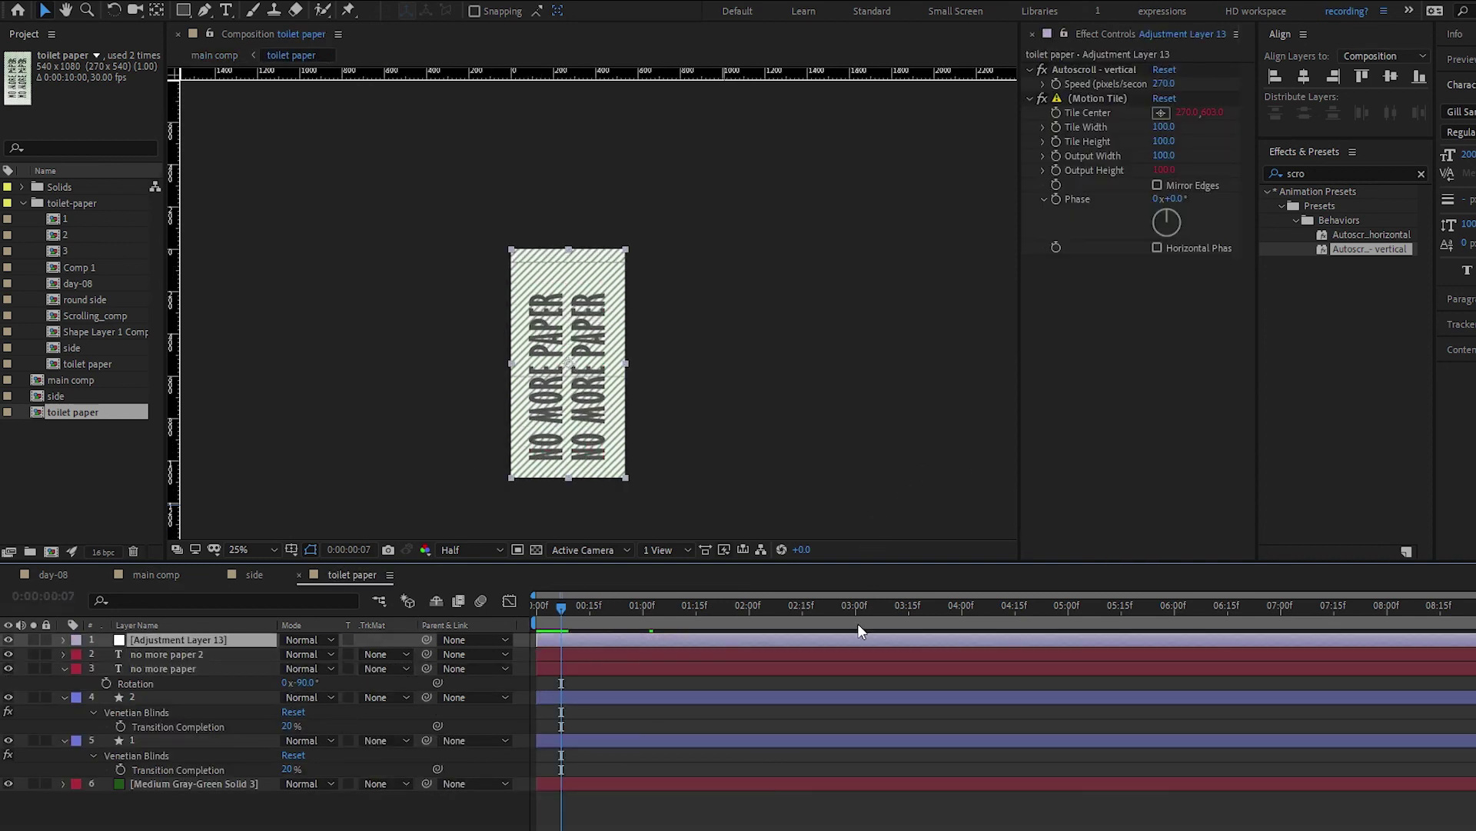
{"action": "key", "text": "ctrl+k"}
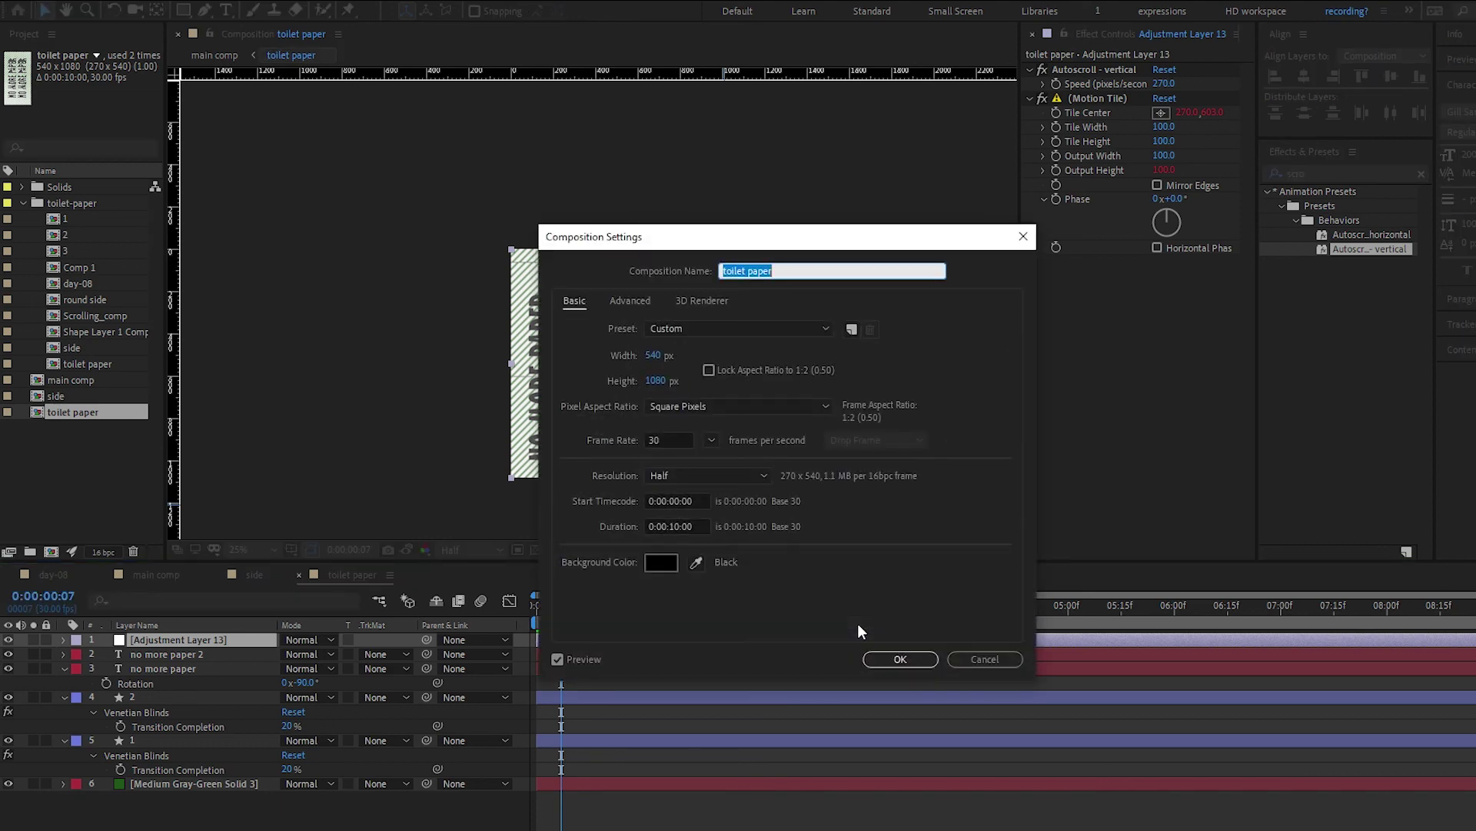
{"action": "key", "text": "Return"}
{"action": "key", "text": "space"}
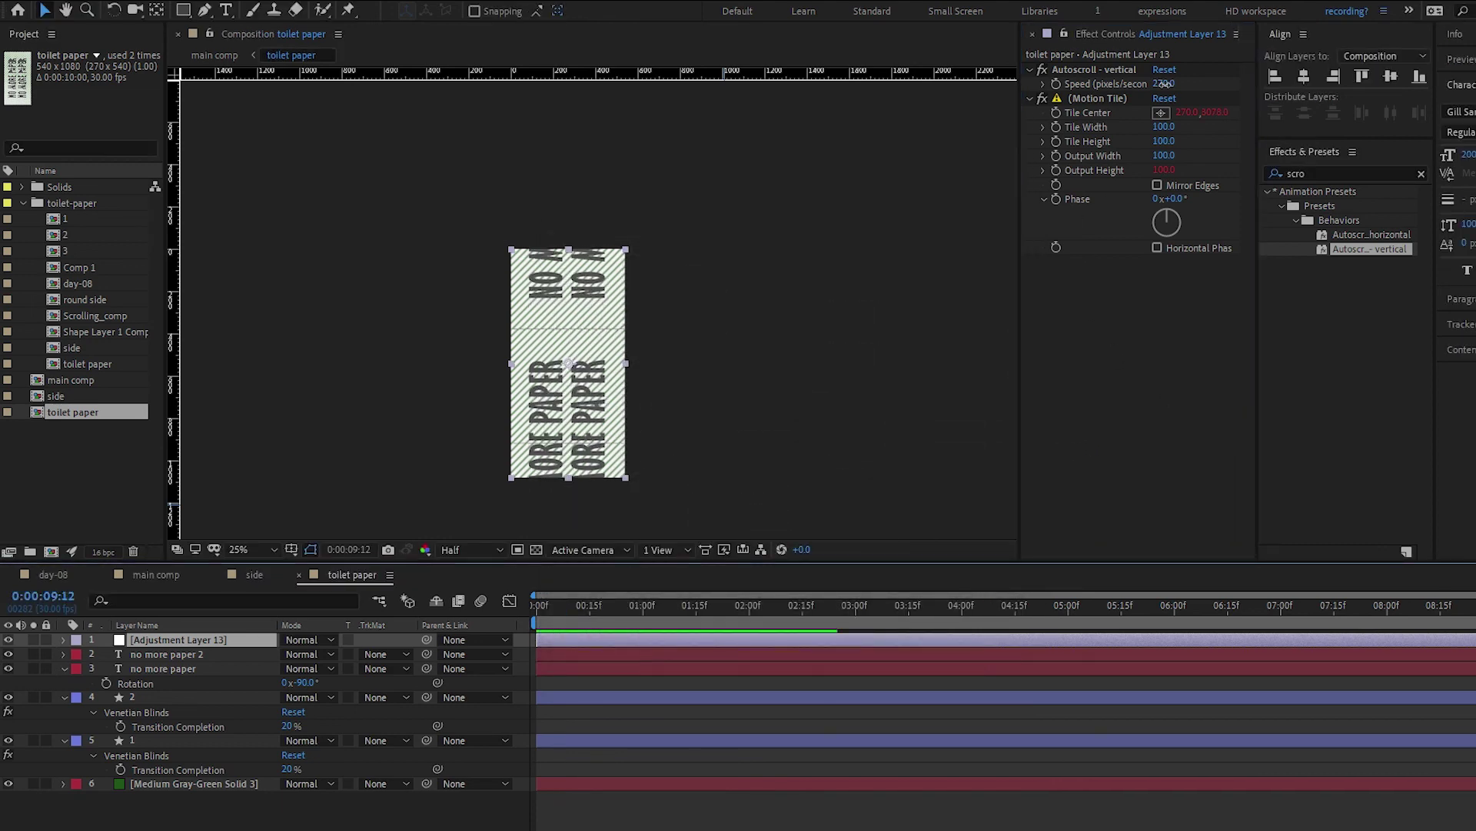
Set the adjustment layer's vertical autoscroll speed to 108 pixels per second, then double it to 216
{"action": "left_click", "coordinate": [1163, 84]}
{"action": "type", "text": "1080"}
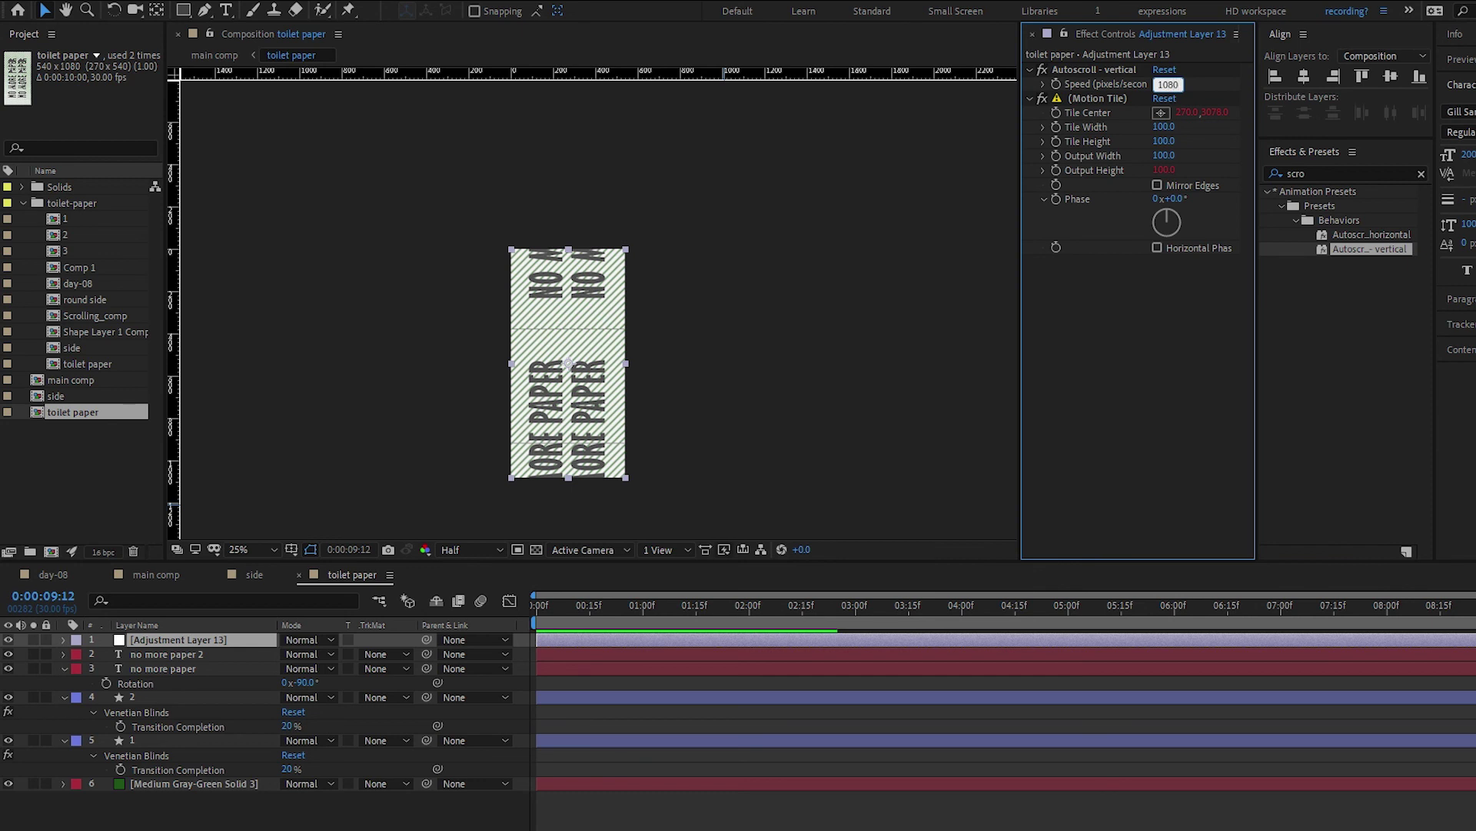
{"action": "key", "text": "Return"}
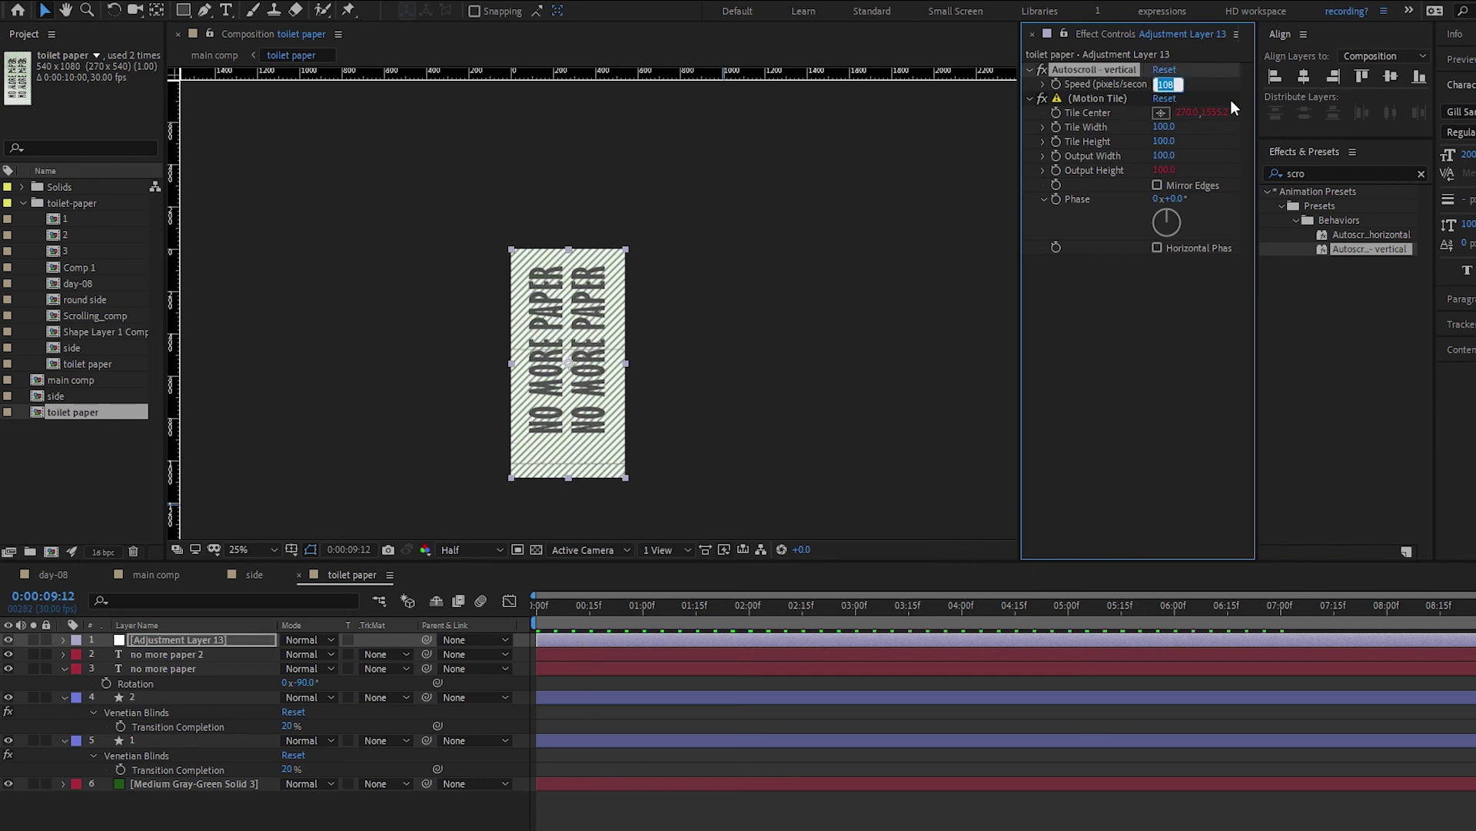
{"action": "type", "text": "*2"}
{"action": "key", "text": "Return"}
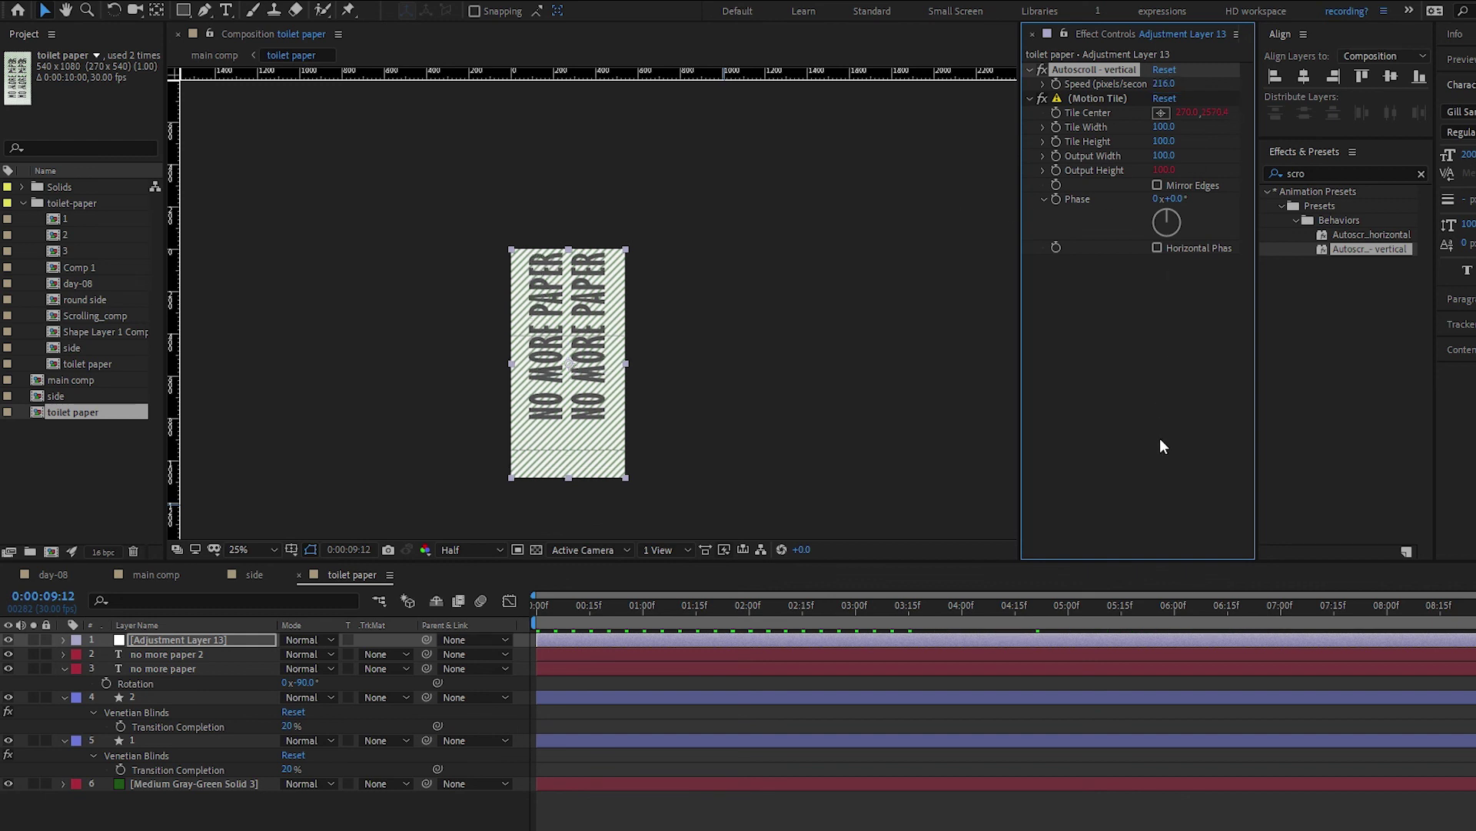
Preview the text scrolling in the toilet paper comp and on the roll in the main comp
{"action": "key", "text": "space"}
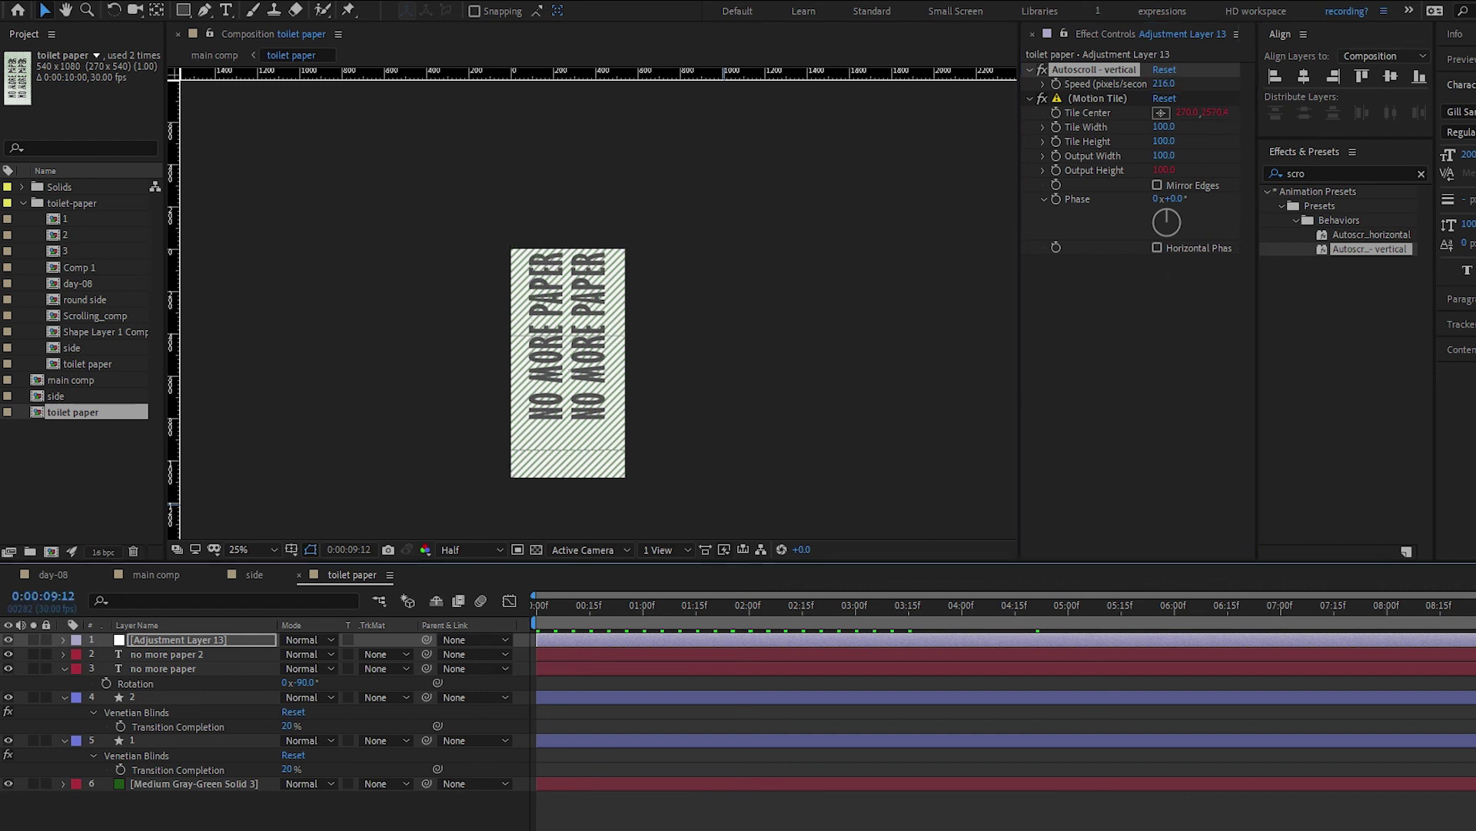
{"action": "key", "text": "space"}
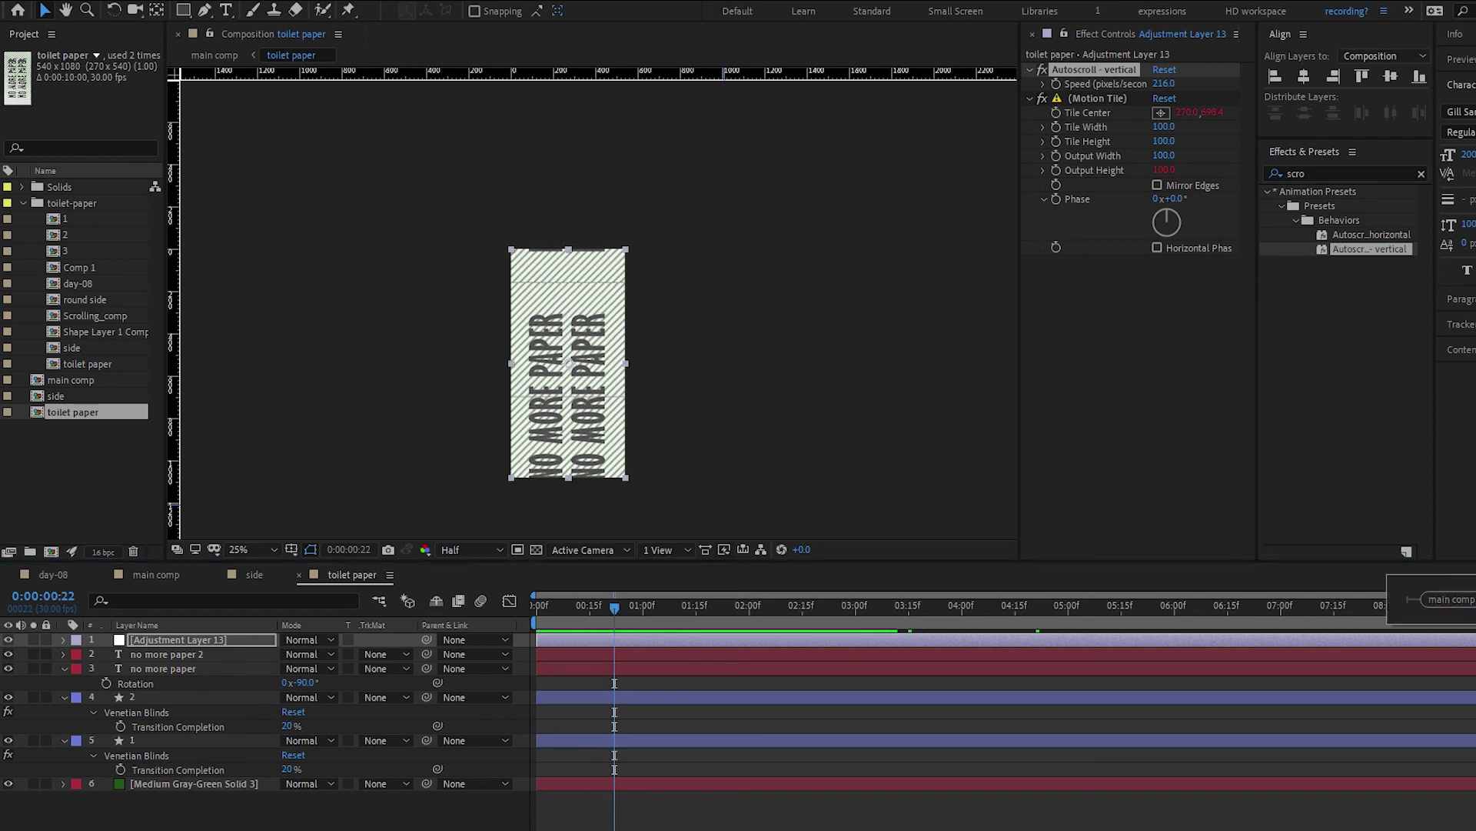
{"action": "key", "text": "Return"}
{"action": "key", "text": "space"}
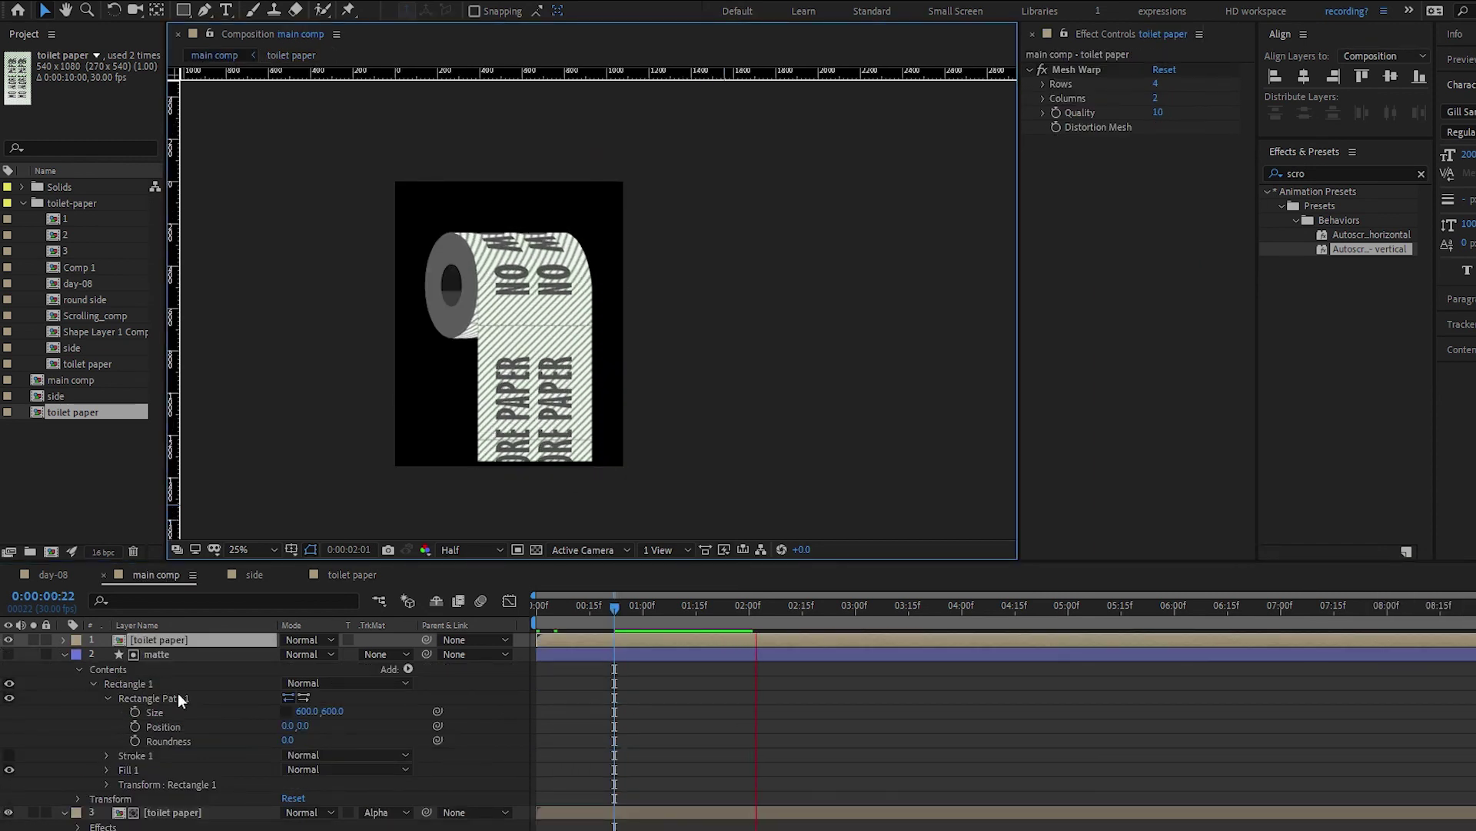